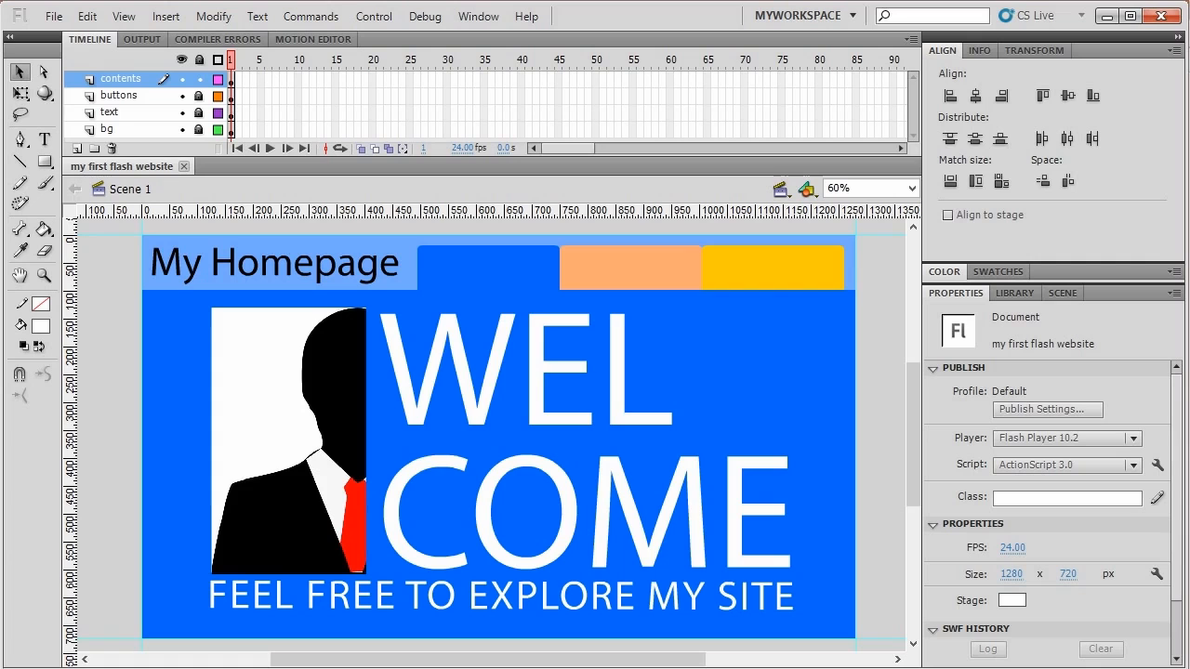
Examine the home, gallery and contact frames inside the contentPages movie clip and return to Scene 1.
{"action": "left_click", "coordinate": [498, 463]}
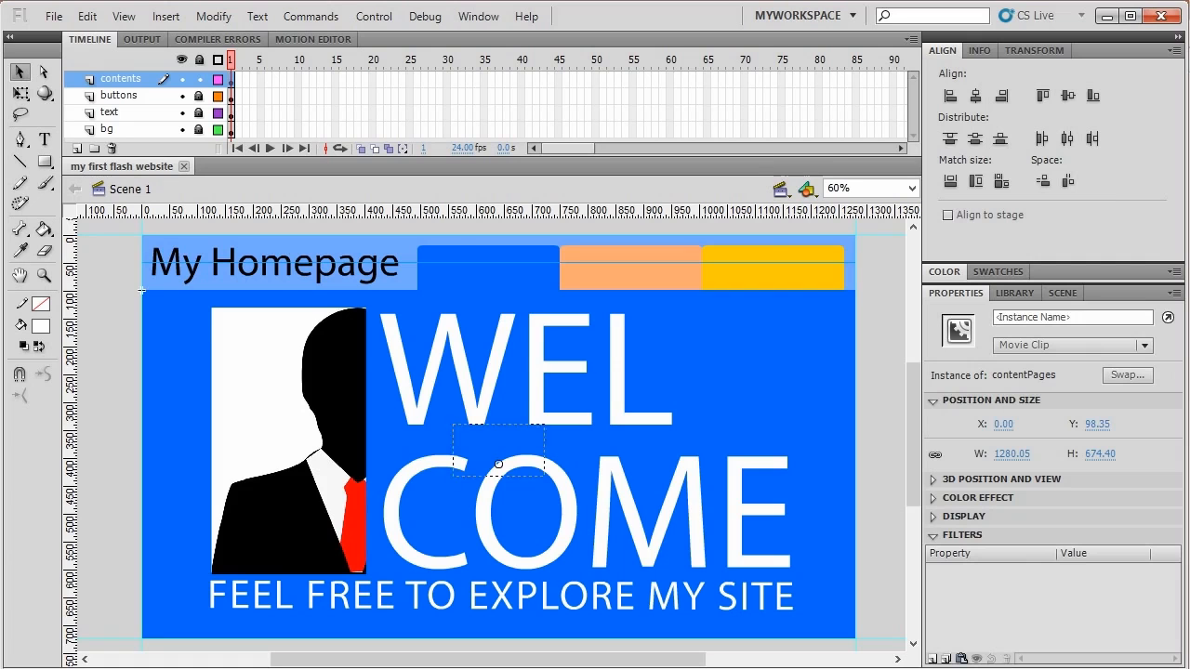
{"action": "double_click", "coordinate": [498, 463]}
{"action": "key", "text": "period"}
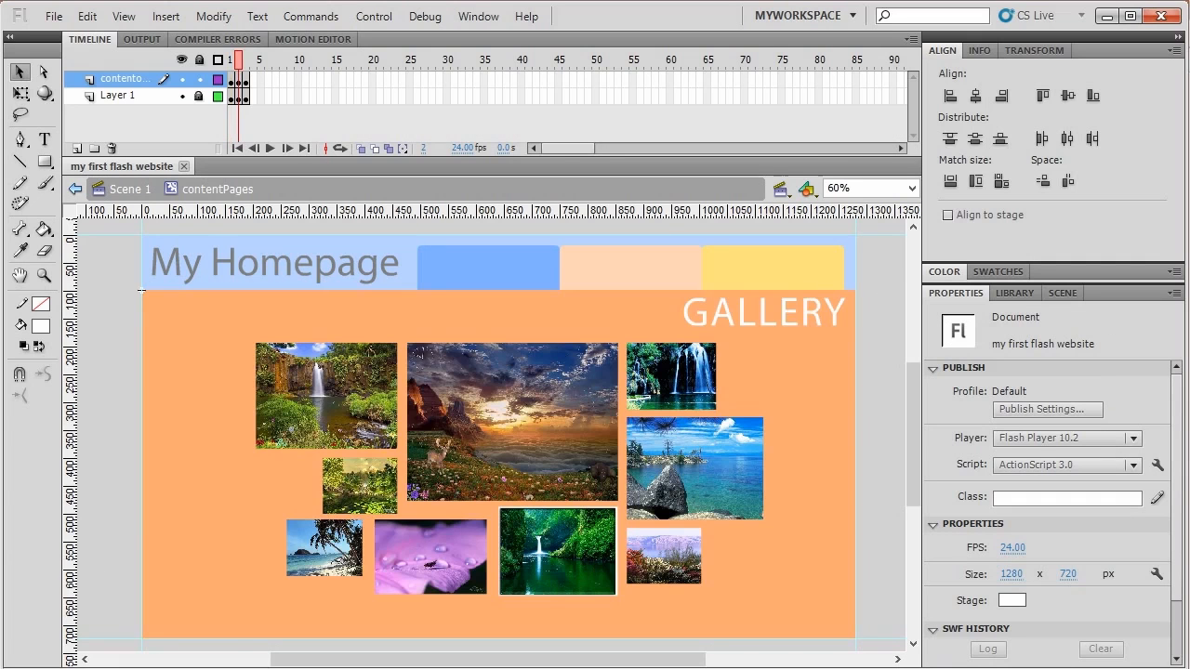
{"action": "key", "text": "period"}
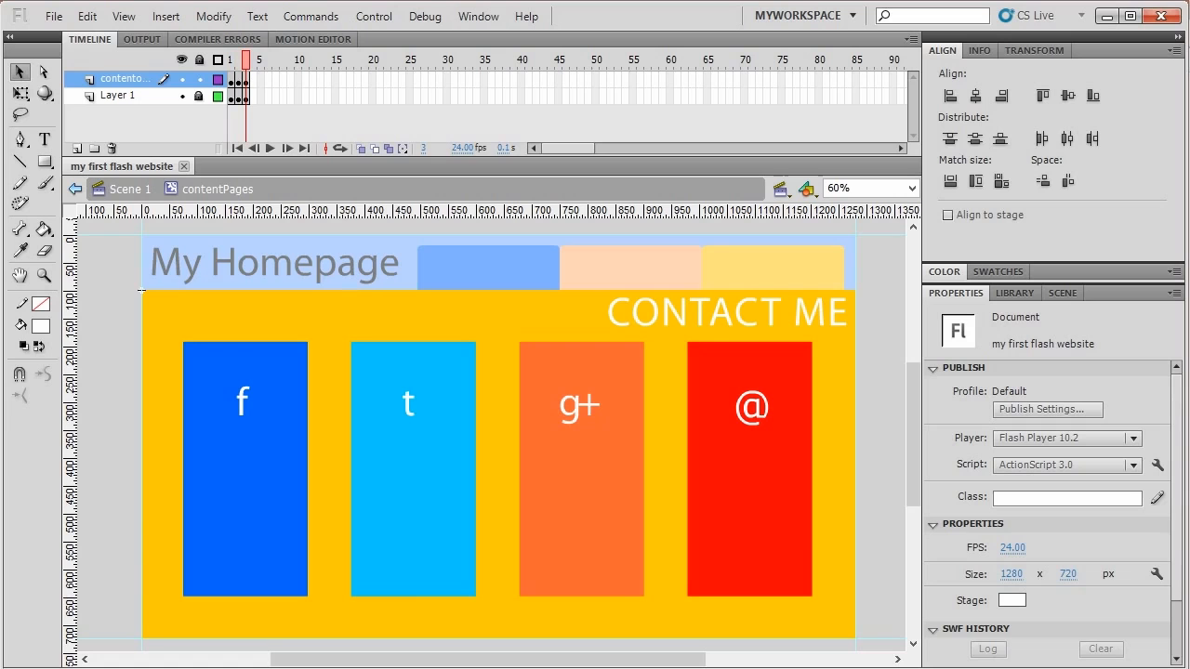
{"action": "key", "text": "comma"}
{"action": "key", "text": "comma"}
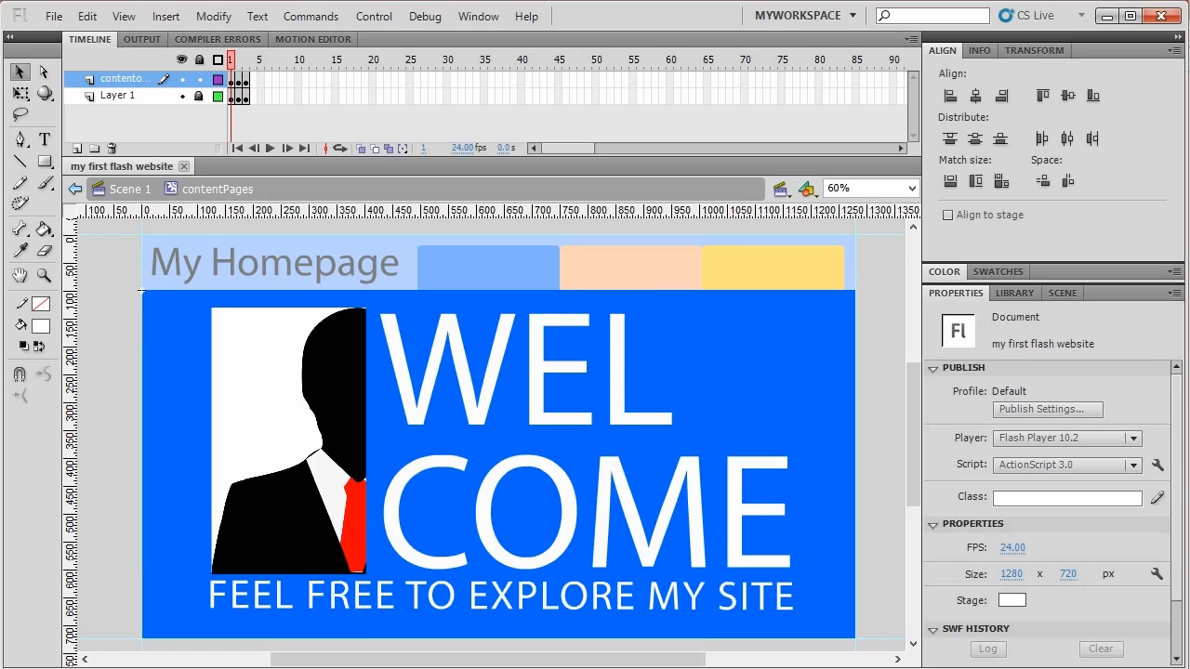
{"action": "key", "text": "ctrl+e"}
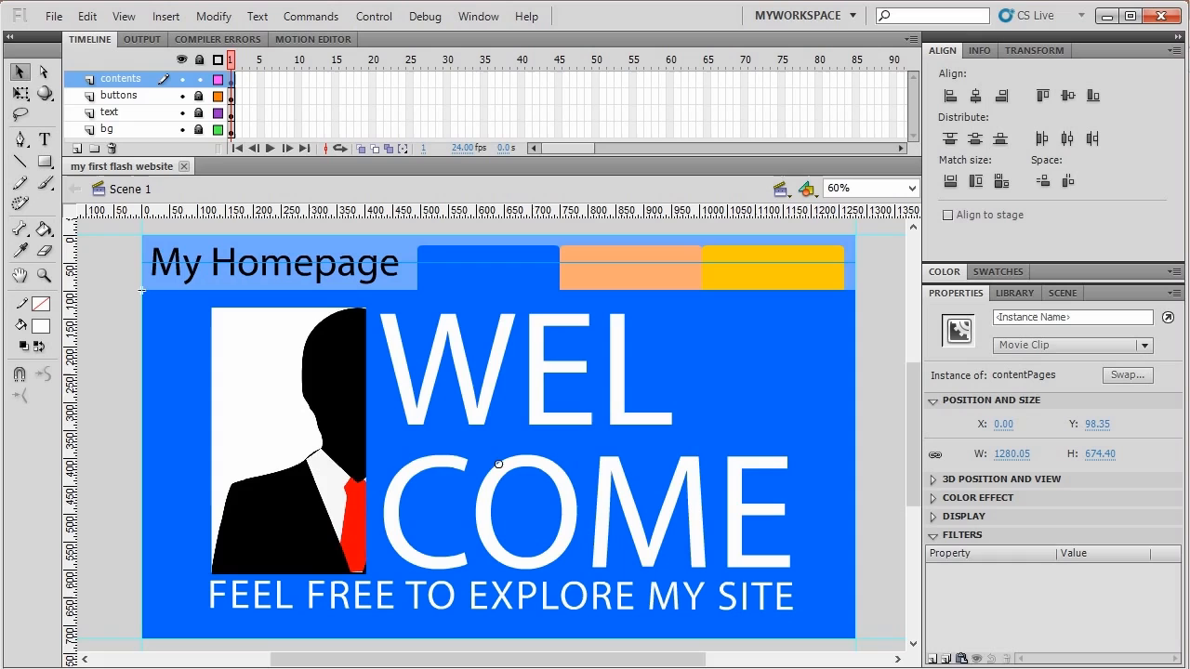
{"action": "key", "text": "ctrl+shift+a"}
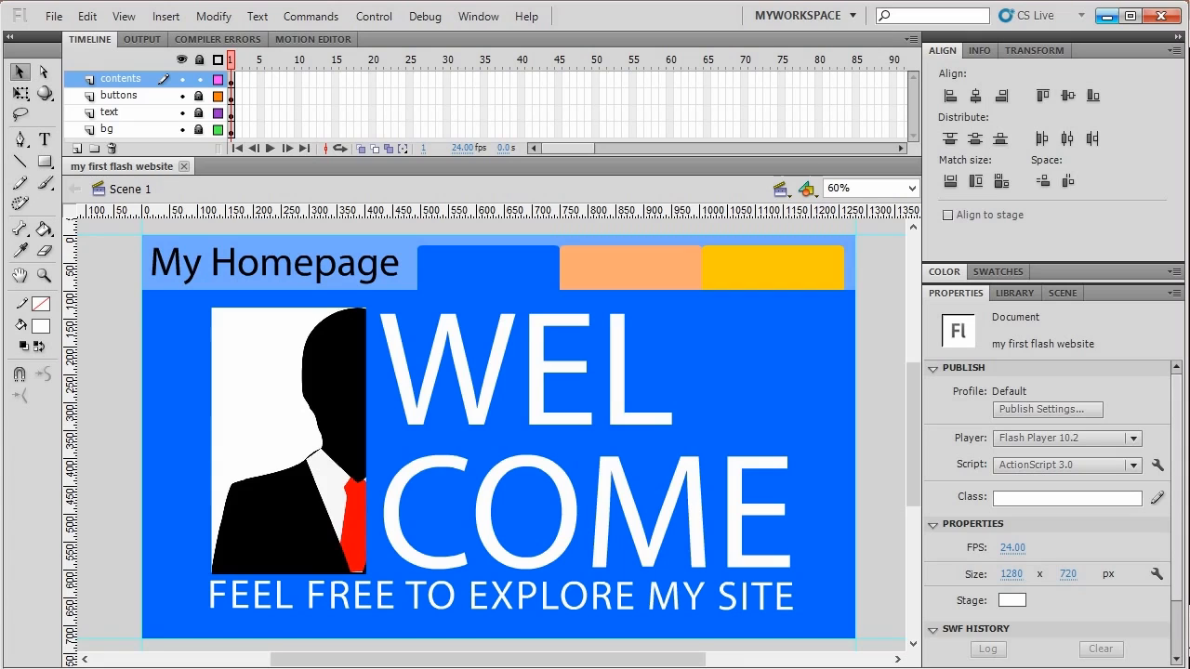
Lock the contents layer and unlock the buttons layer so the three header tab shapes are selectable.
{"action": "left_click", "coordinate": [198, 79]}
{"action": "left_click", "coordinate": [199, 95]}
{"action": "left_click", "coordinate": [488, 268]}
{"action": "left_click", "coordinate": [630, 268]}
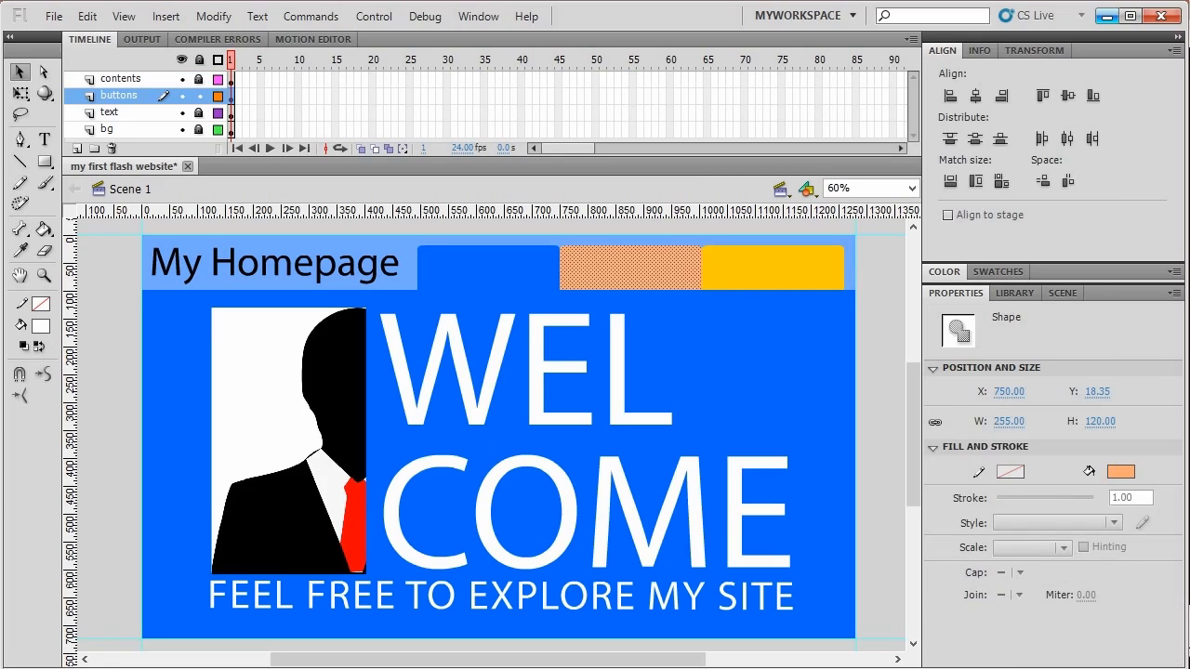
{"action": "left_click", "coordinate": [773, 267]}
{"action": "left_click", "coordinate": [631, 267]}
{"action": "left_click", "coordinate": [772, 268]}
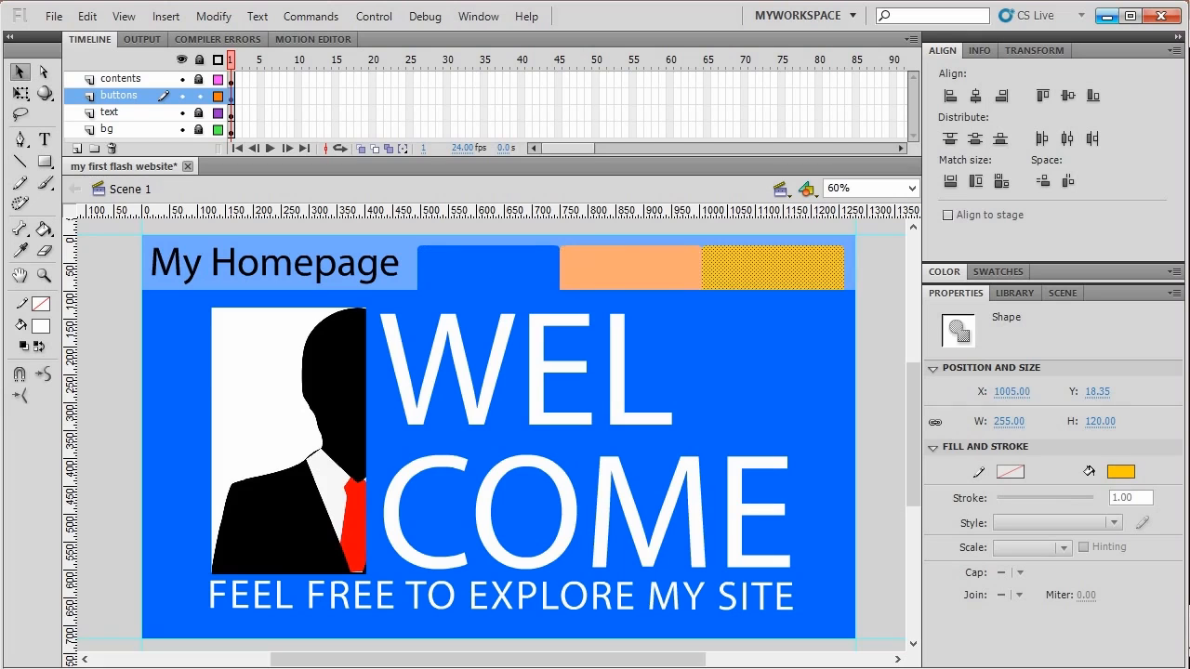
{"action": "left_click", "coordinate": [630, 267]}
Convert the blue header tab into a Button symbol named home_btn.
{"action": "left_click", "coordinate": [488, 268]}
{"action": "right_click", "coordinate": [518, 247]}
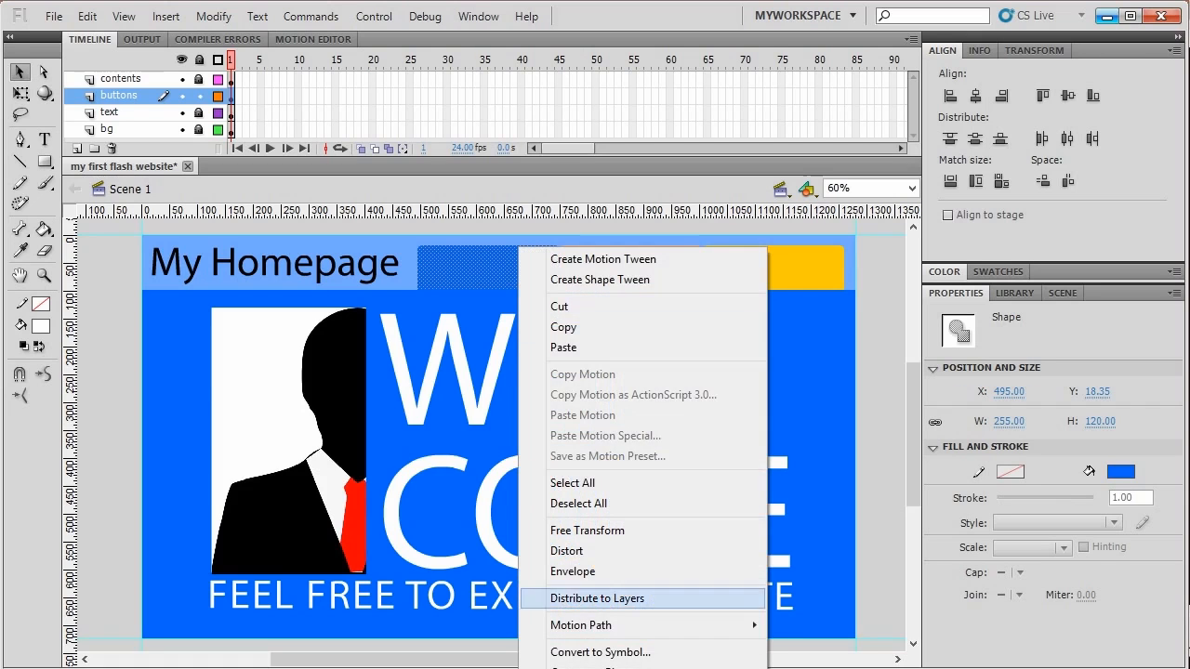
{"action": "left_click", "coordinate": [600, 651]}
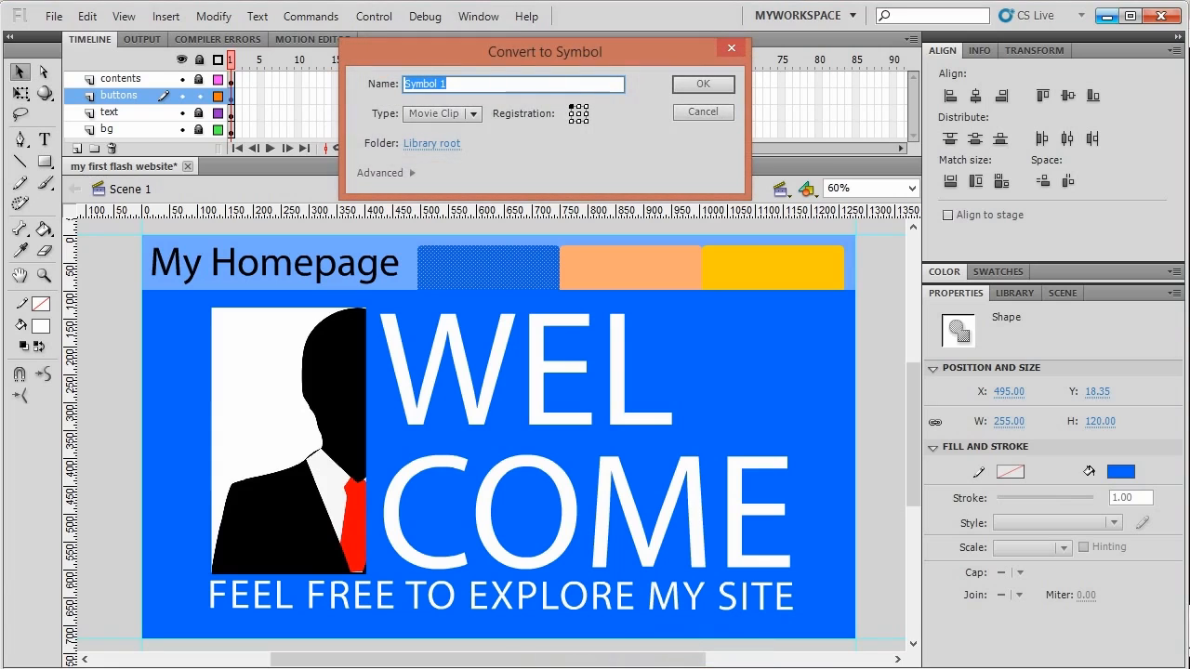
{"action": "type", "text": "home_btn"}
{"action": "left_click", "coordinate": [441, 113]}
{"action": "left_click", "coordinate": [450, 155]}
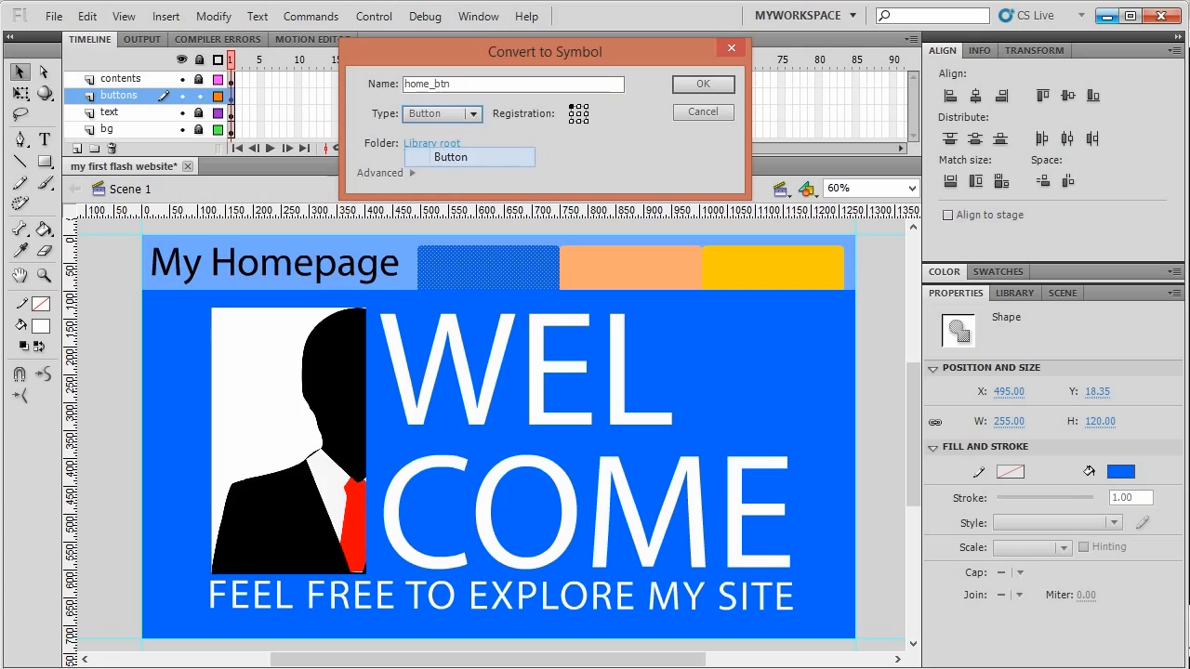
{"action": "left_click", "coordinate": [703, 84]}
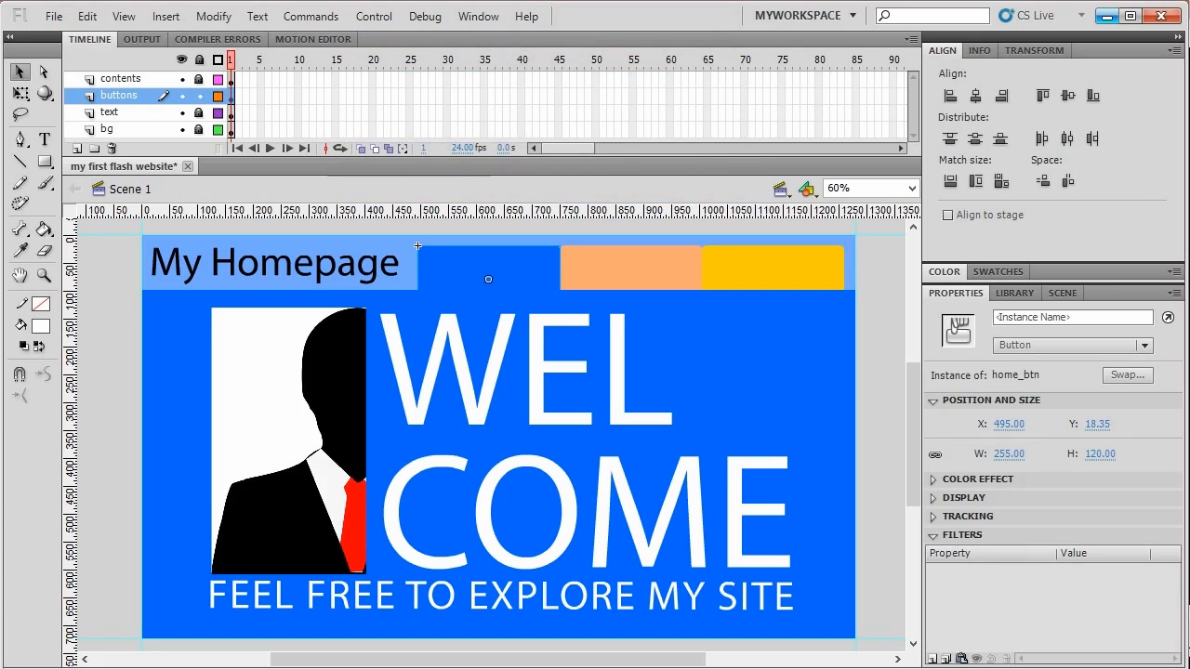
Convert the orange header tab into a Button symbol named gallery_btn.
{"action": "left_click", "coordinate": [630, 268]}
{"action": "right_click", "coordinate": [647, 246]}
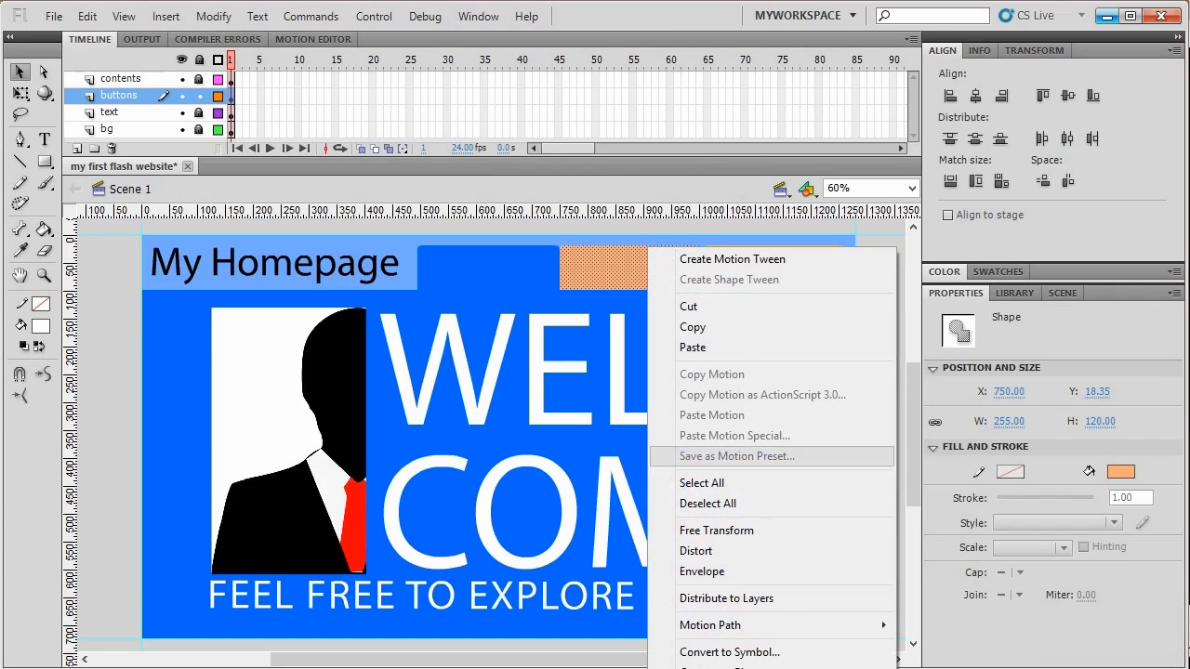
{"action": "left_click", "coordinate": [734, 654]}
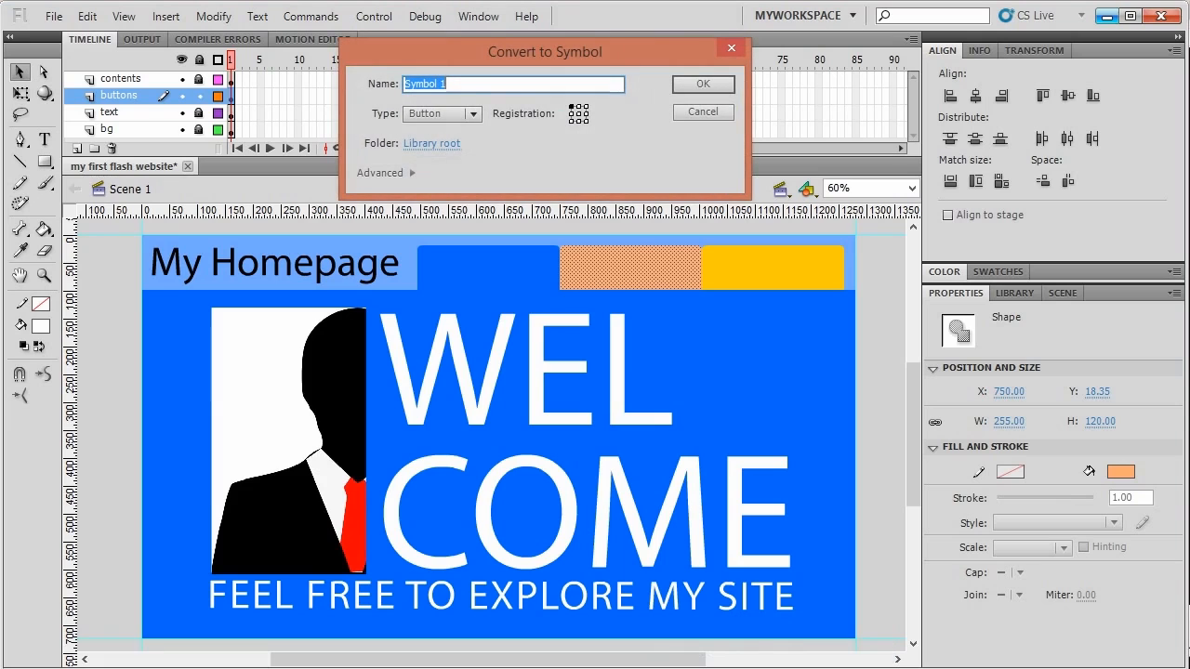
{"action": "type", "text": "gallery_btn"}
{"action": "key", "text": "Return"}
Convert the yellow header tab into a Button symbol named contact_btn.
{"action": "right_click", "coordinate": [736, 247]}
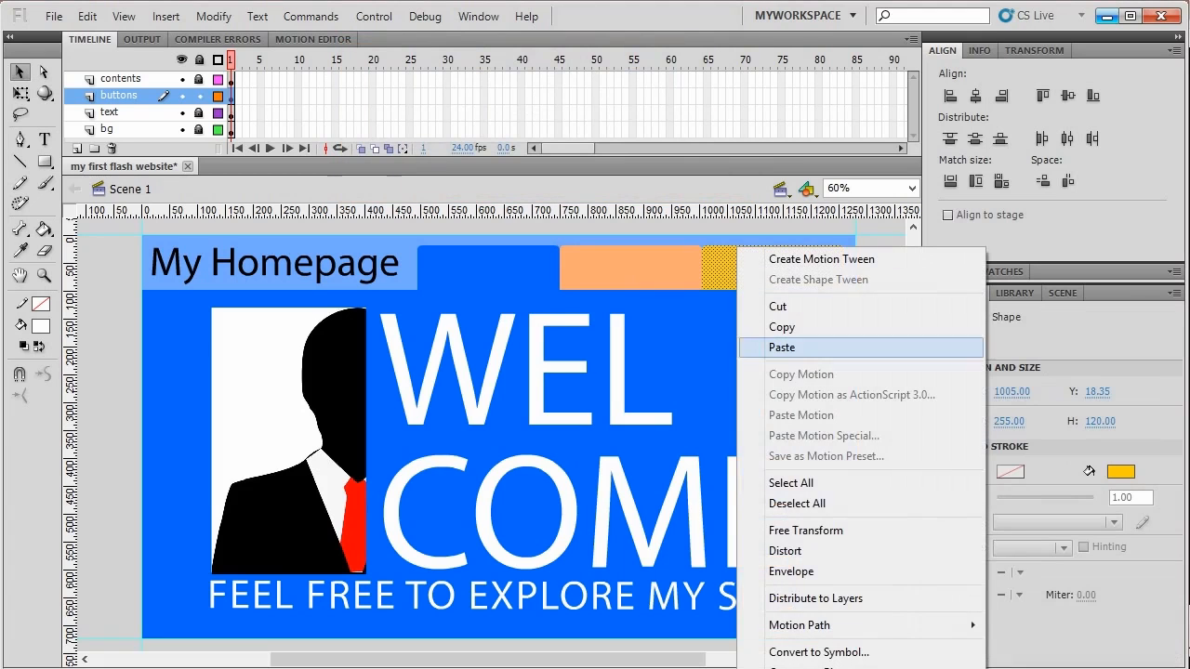
{"action": "left_click", "coordinate": [790, 650]}
{"action": "type", "text": "co"}
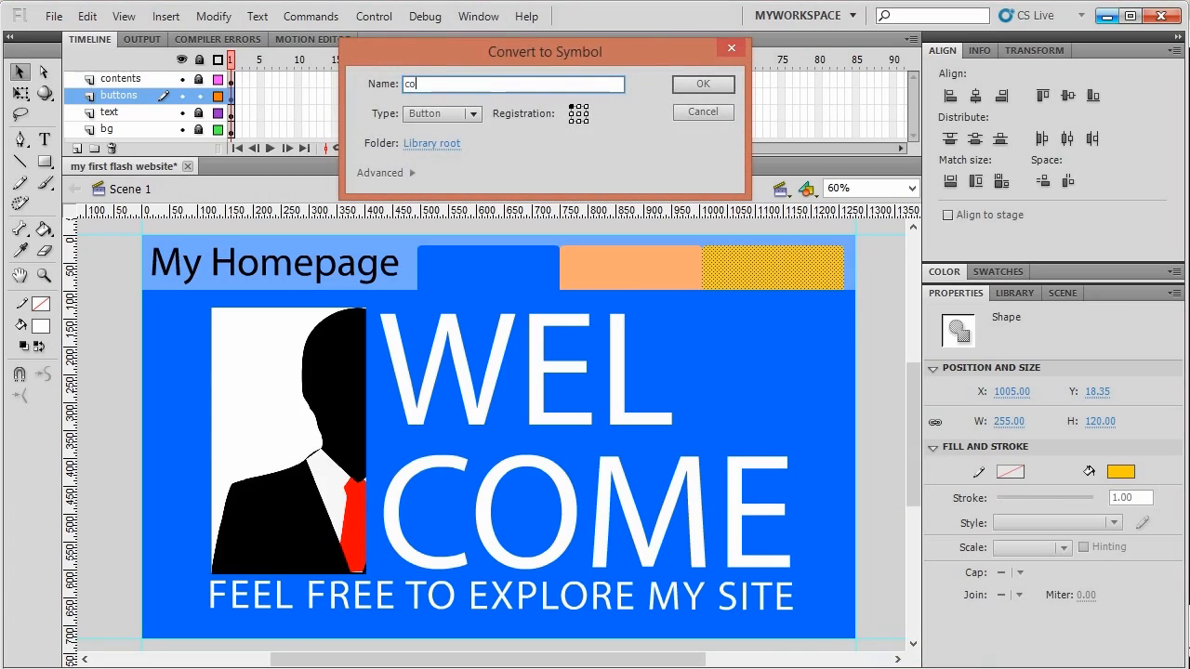
{"action": "type", "text": "ntact_btn"}
{"action": "key", "text": "Return"}
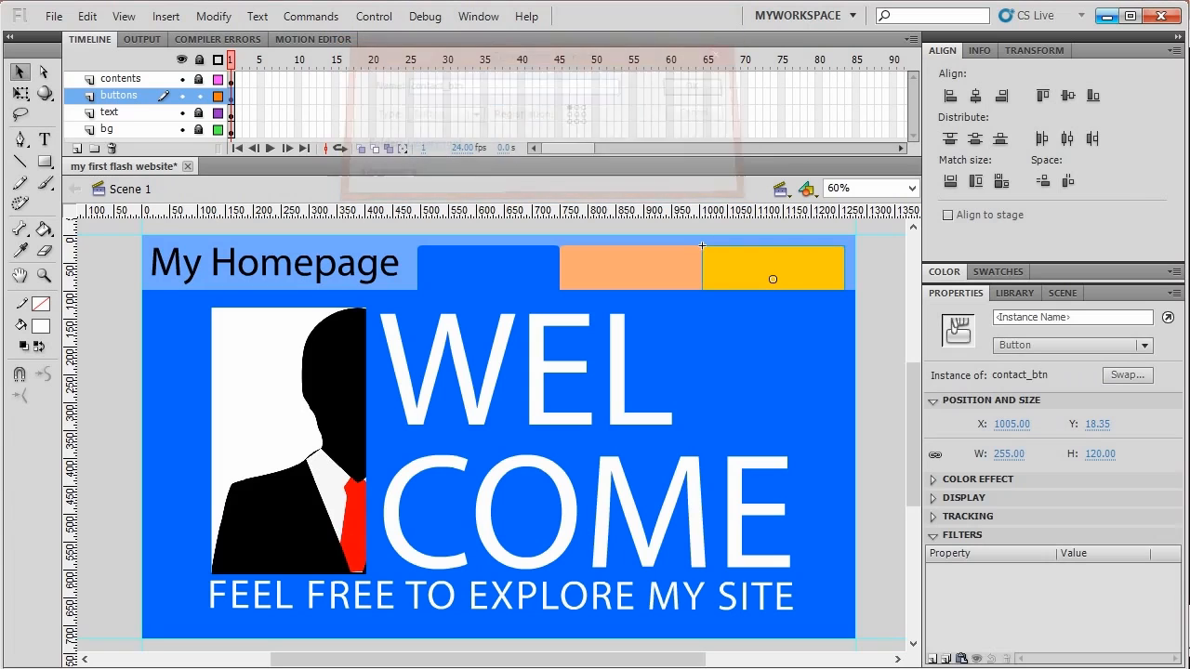
{"action": "left_click", "coordinate": [629, 273]}
{"action": "left_click", "coordinate": [488, 278]}
{"action": "left_click", "coordinate": [629, 278]}
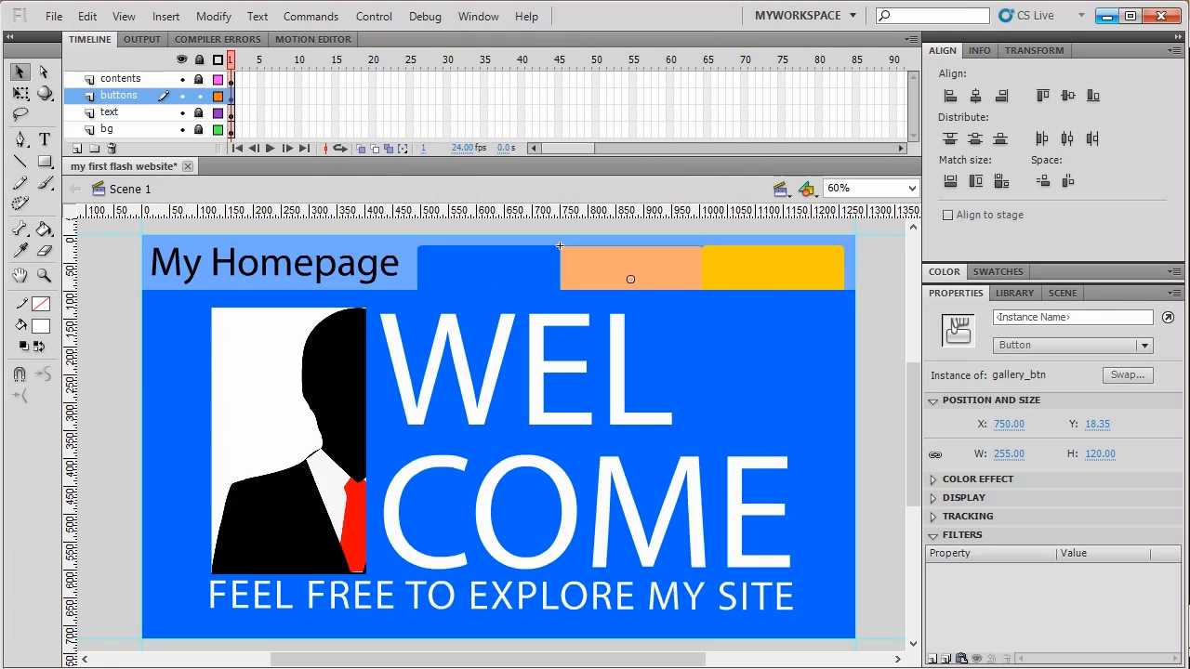
{"action": "left_click", "coordinate": [773, 279]}
Open the home_btn symbol for editing and insert keyframes in its Over and Down states.
{"action": "left_click", "coordinate": [488, 279]}
{"action": "double_click", "coordinate": [488, 279]}
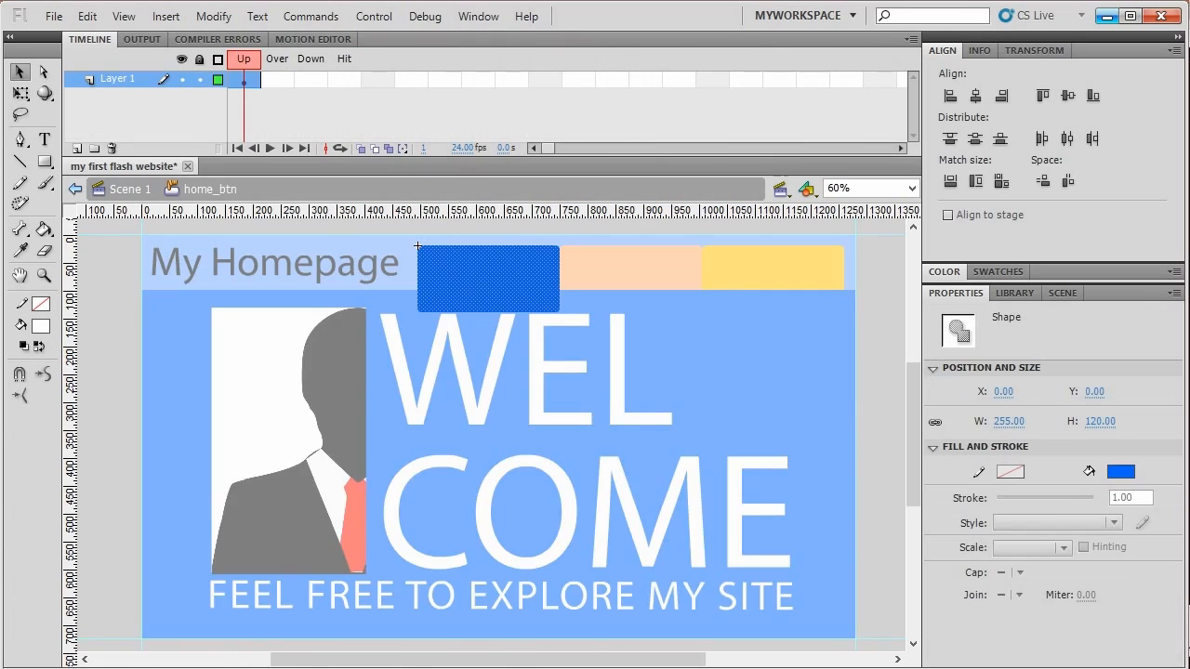
{"action": "key", "text": "Escape"}
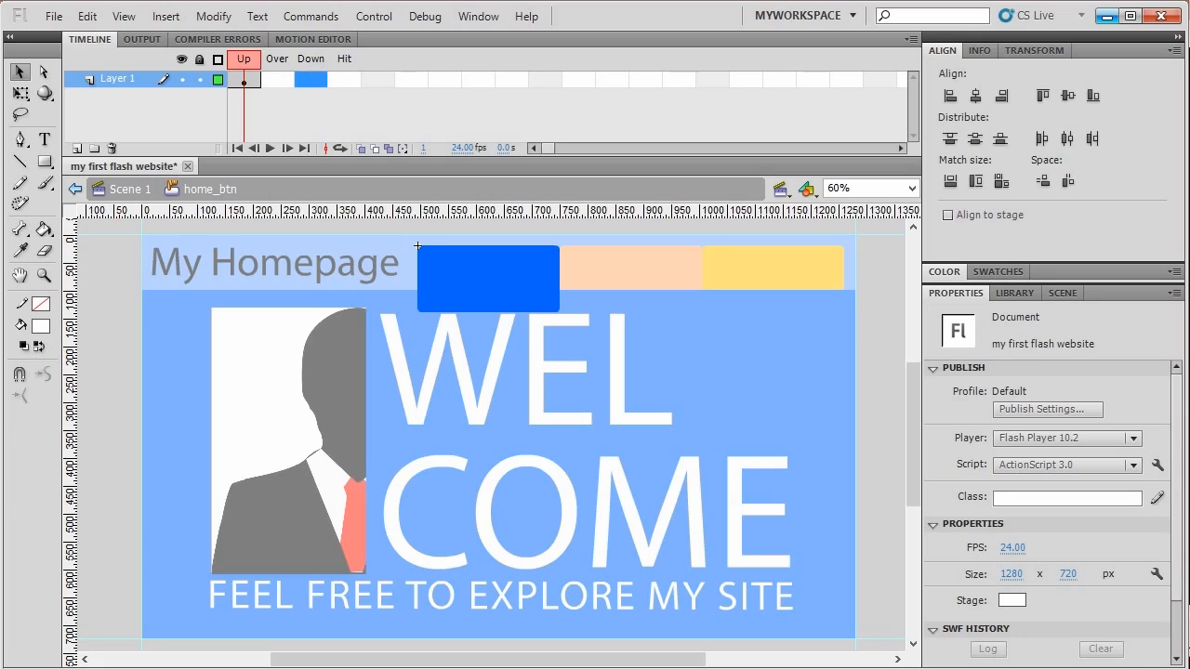
{"action": "left_click", "coordinate": [244, 80]}
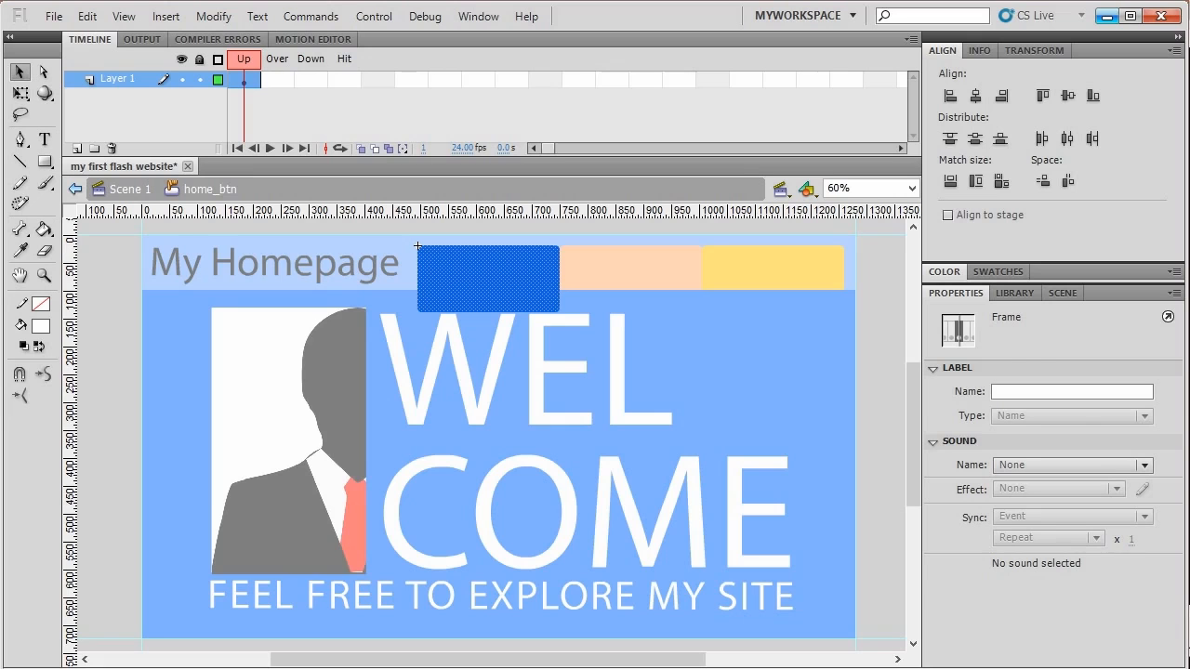
{"action": "mouse_move", "coordinate": [277, 80]}
{"action": "left_mouse_down"}
{"action": "mouse_move", "coordinate": [310, 80]}
{"action": "mouse_move", "coordinate": [277, 80]}
{"action": "left_mouse_up"}
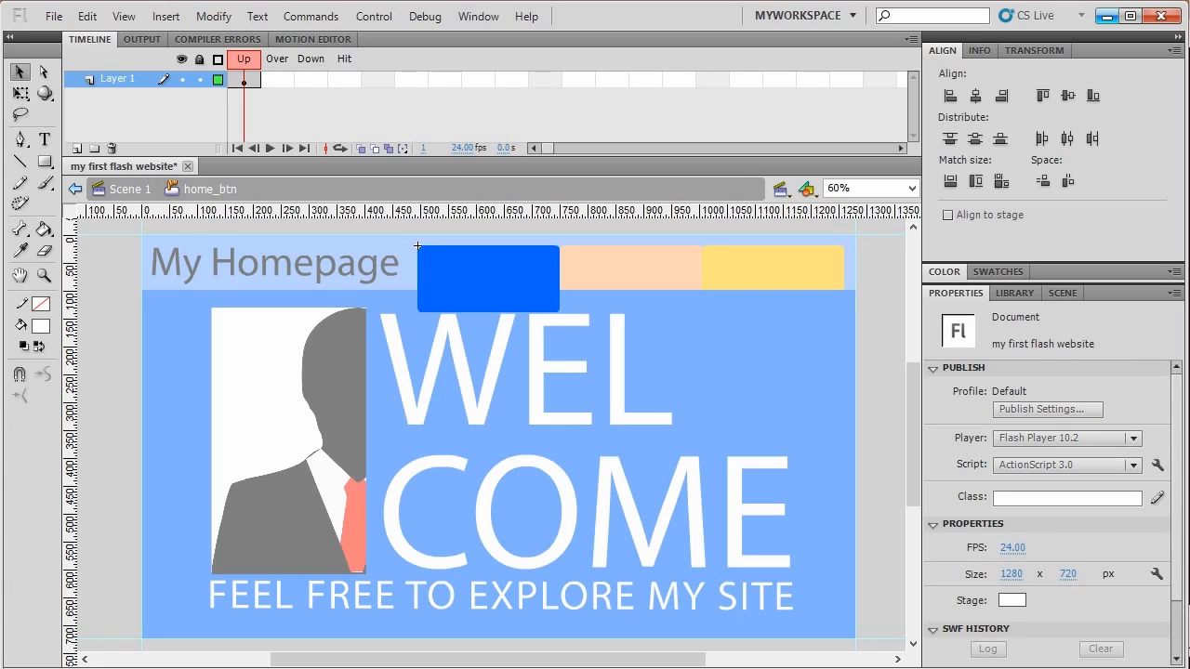
{"action": "right_click", "coordinate": [275, 80]}
{"action": "left_click", "coordinate": [307, 206]}
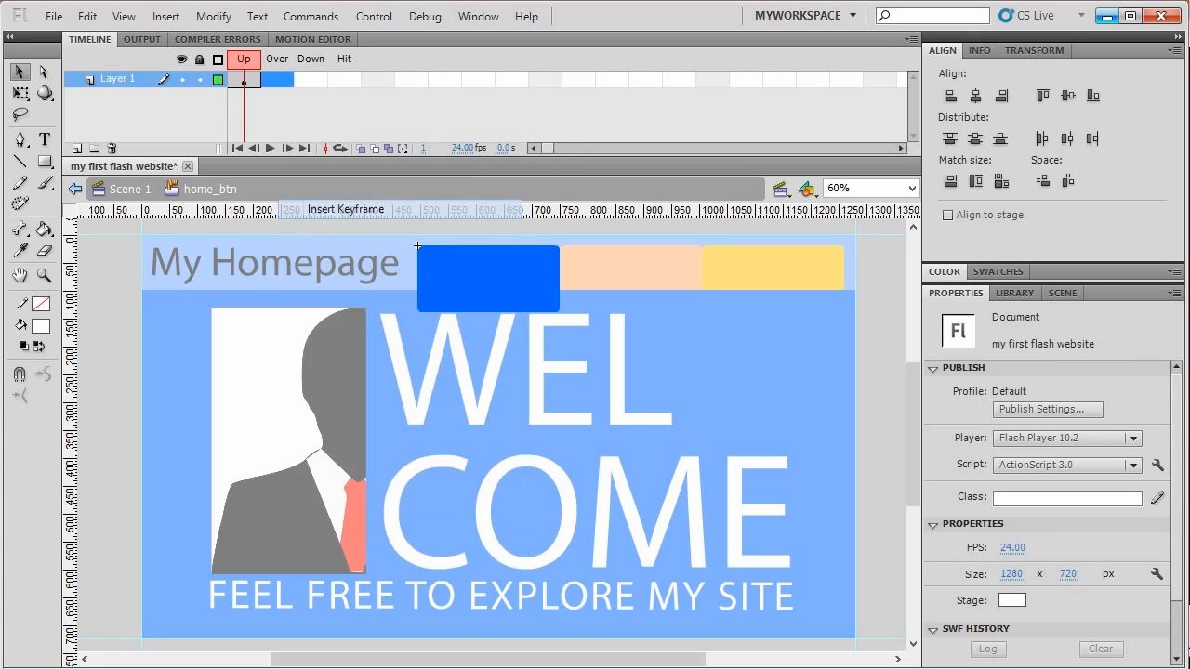
{"action": "right_click", "coordinate": [319, 85]}
{"action": "left_click", "coordinate": [389, 214]}
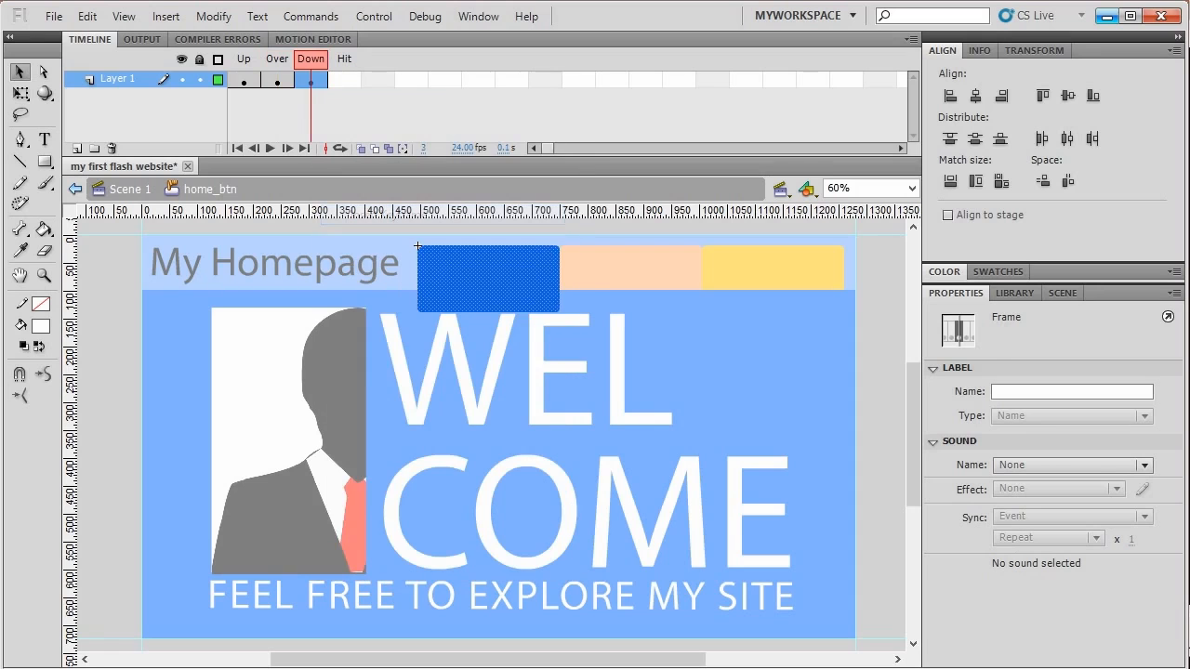
{"action": "left_click", "coordinate": [417, 246]}
Change the fill colour of the tab in the Over state of home_btn to #2767FF.
{"action": "left_click", "coordinate": [277, 80]}
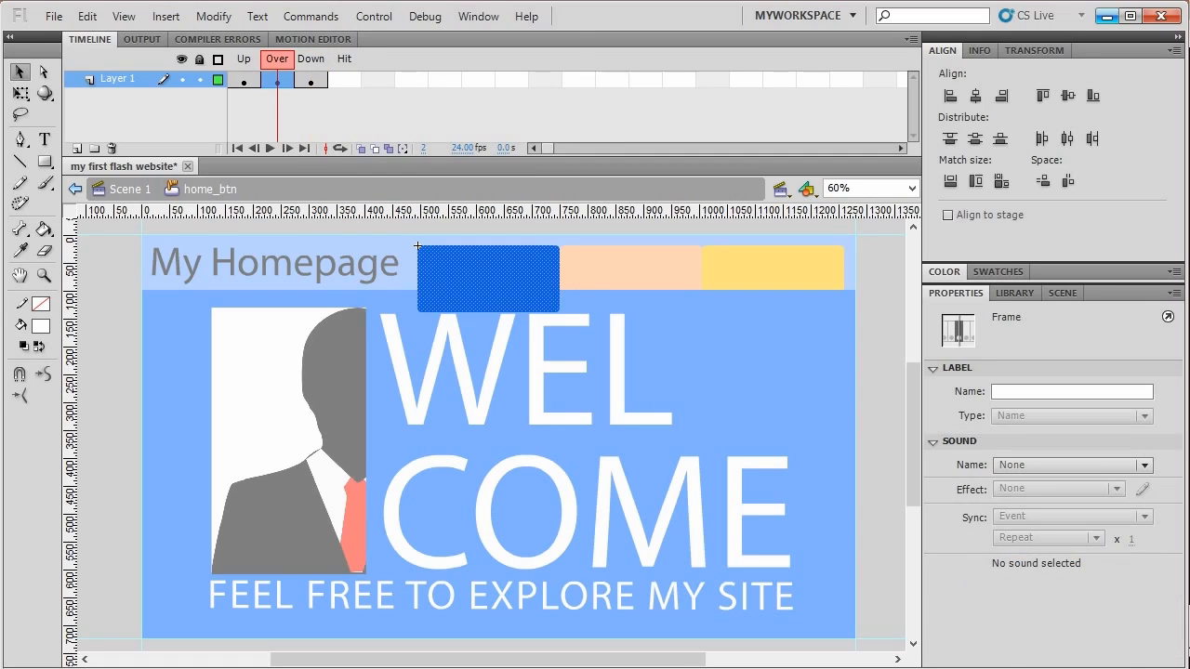
{"action": "key", "text": "alt+shift+F9"}
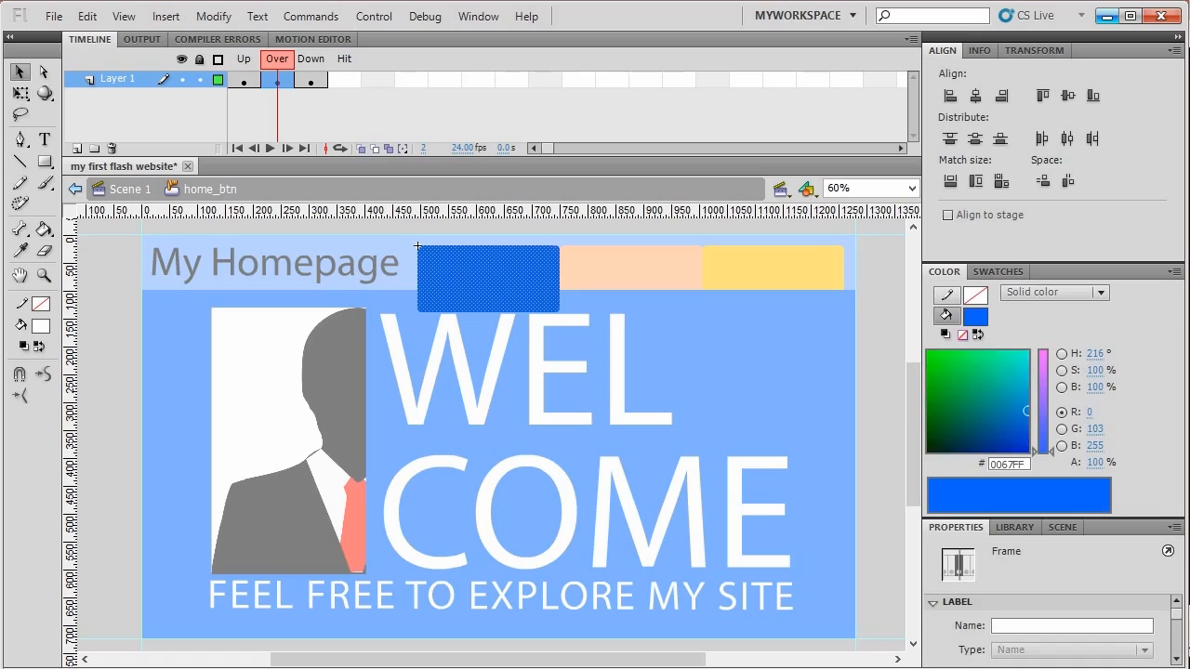
{"action": "left_click_drag", "start_coordinate": [1043, 452], "coordinate": [1043, 436]}
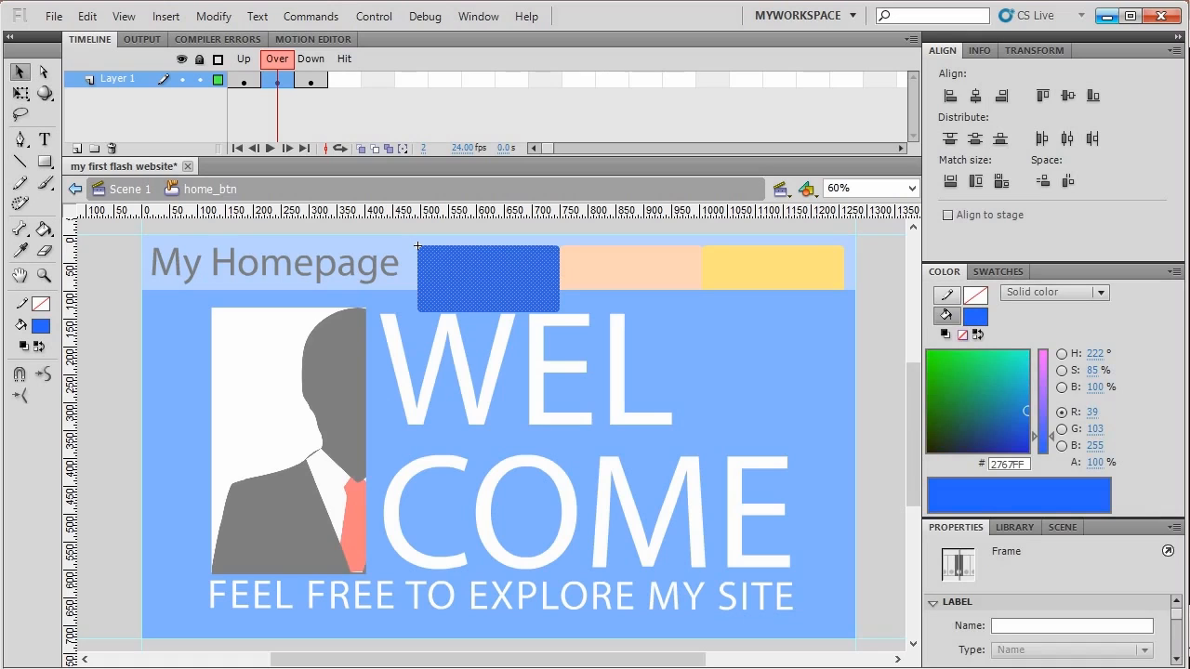
Darken the tab's fill in the Down state of home_btn to #0041FA and deselect it.
{"action": "left_click", "coordinate": [311, 80]}
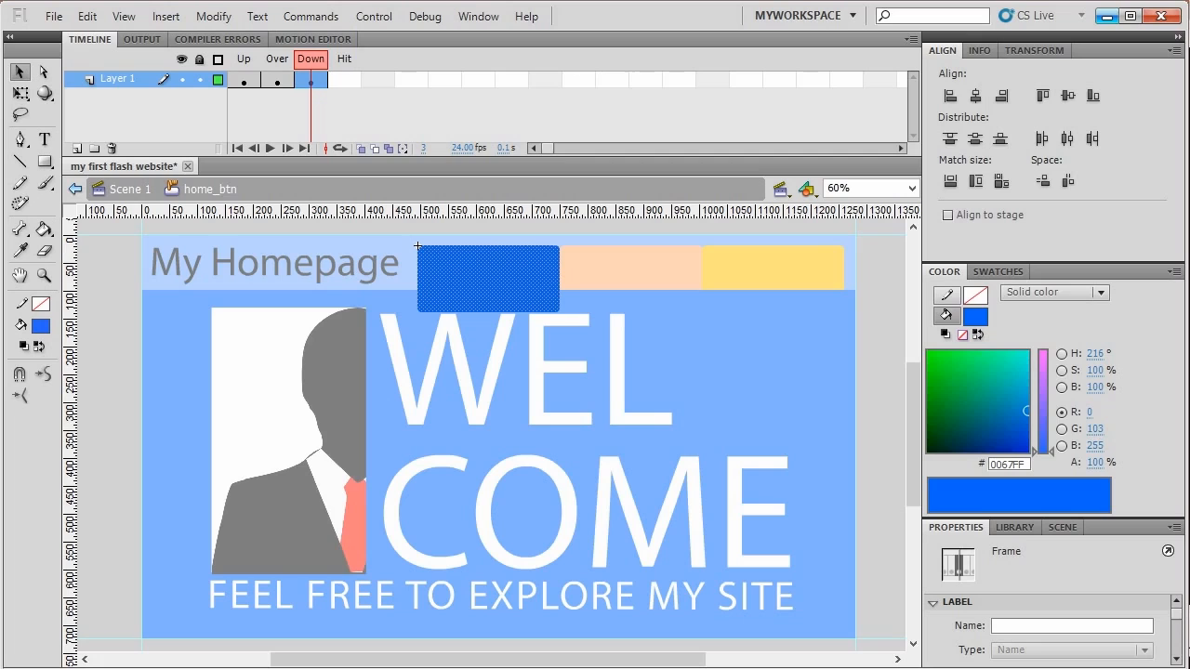
{"action": "left_click_drag", "start_coordinate": [1026, 411], "coordinate": [1024, 425]}
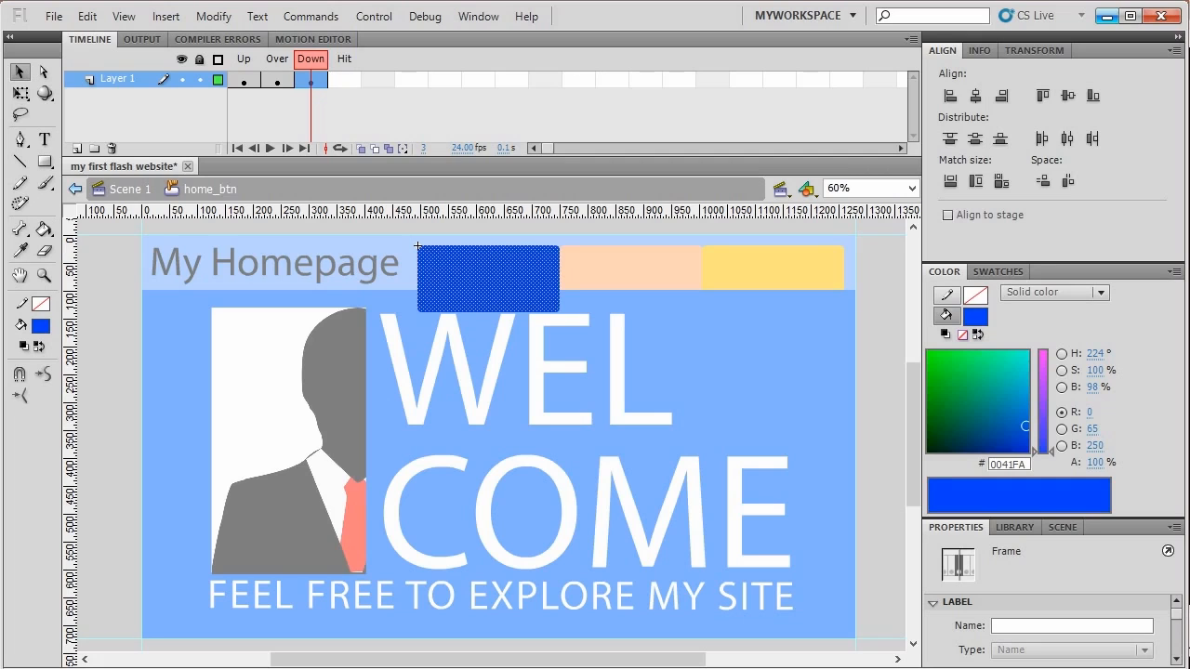
{"action": "key", "text": "ctrl+shift+a"}
Return to the Over state of home_btn and lighten the tab's fill to #2791FF.
{"action": "key", "text": "shift+comma"}
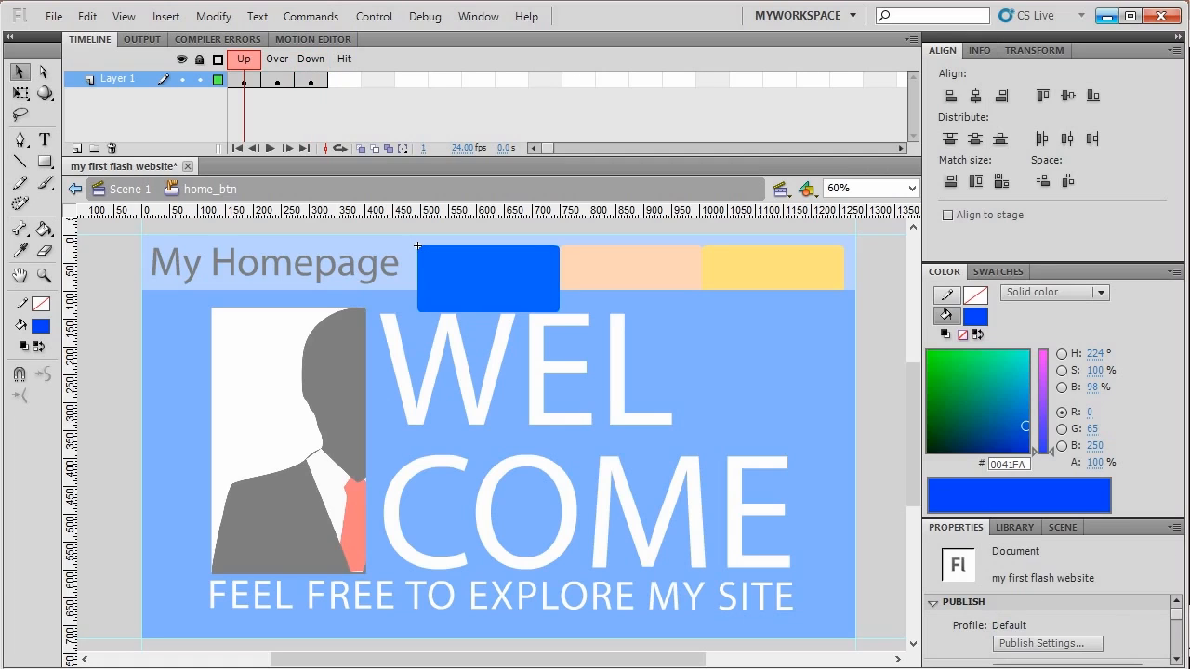
{"action": "key", "text": "period"}
{"action": "left_click", "coordinate": [277, 81]}
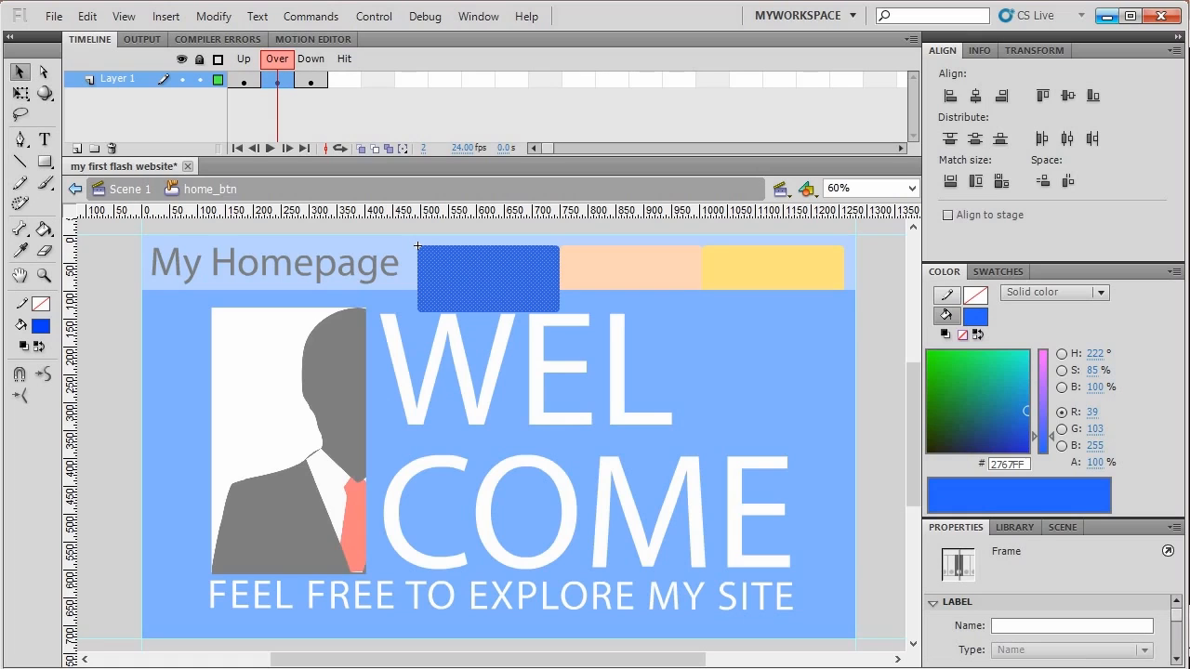
{"action": "left_click_drag", "start_coordinate": [1027, 410], "coordinate": [1027, 394]}
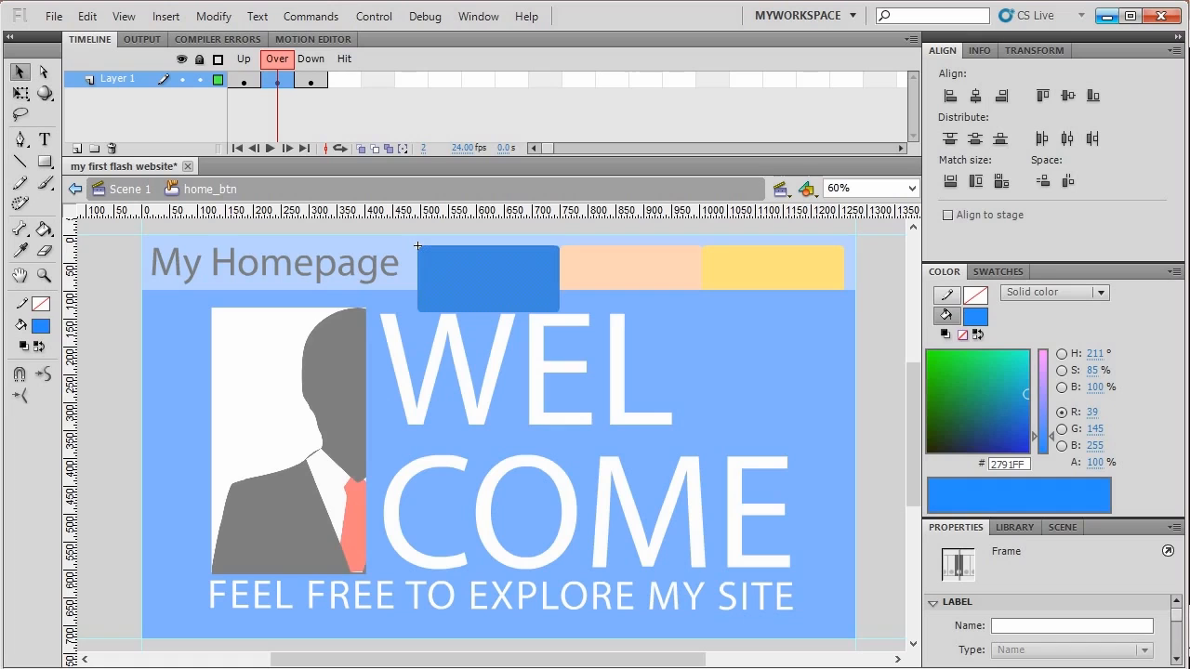
{"action": "left_click", "coordinate": [417, 246]}
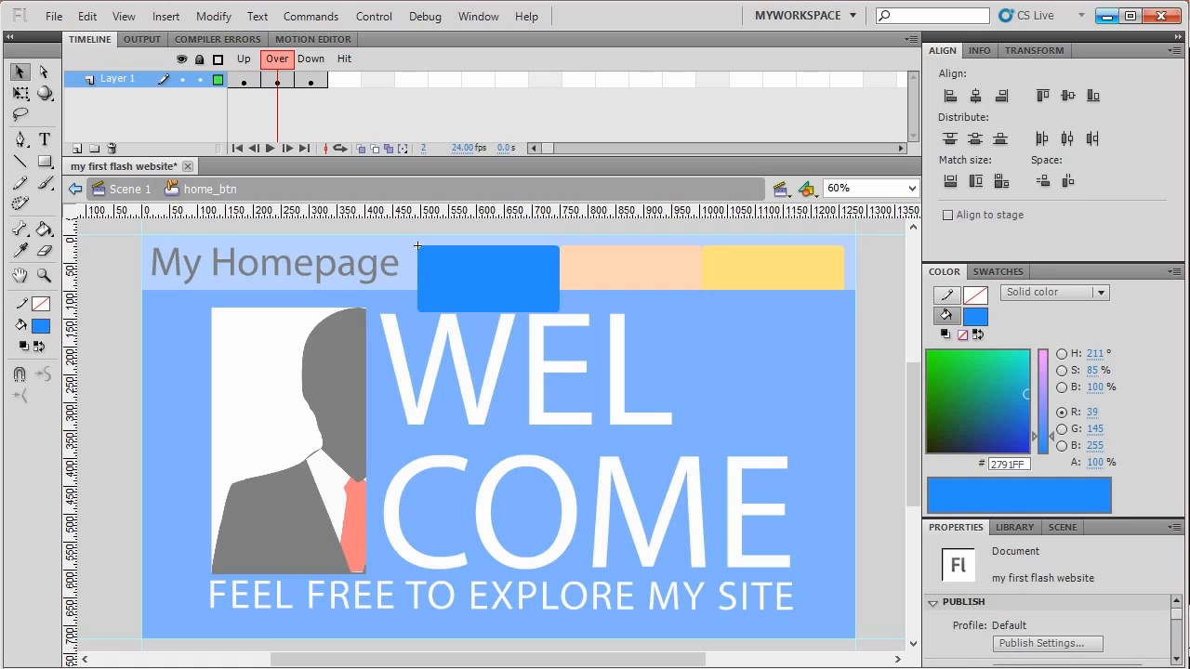
Compare the tab's fill colours across the Up, Over and Down states of home_btn.
{"action": "left_click", "coordinate": [244, 81]}
{"action": "left_click", "coordinate": [277, 81]}
{"action": "left_click", "coordinate": [310, 81]}
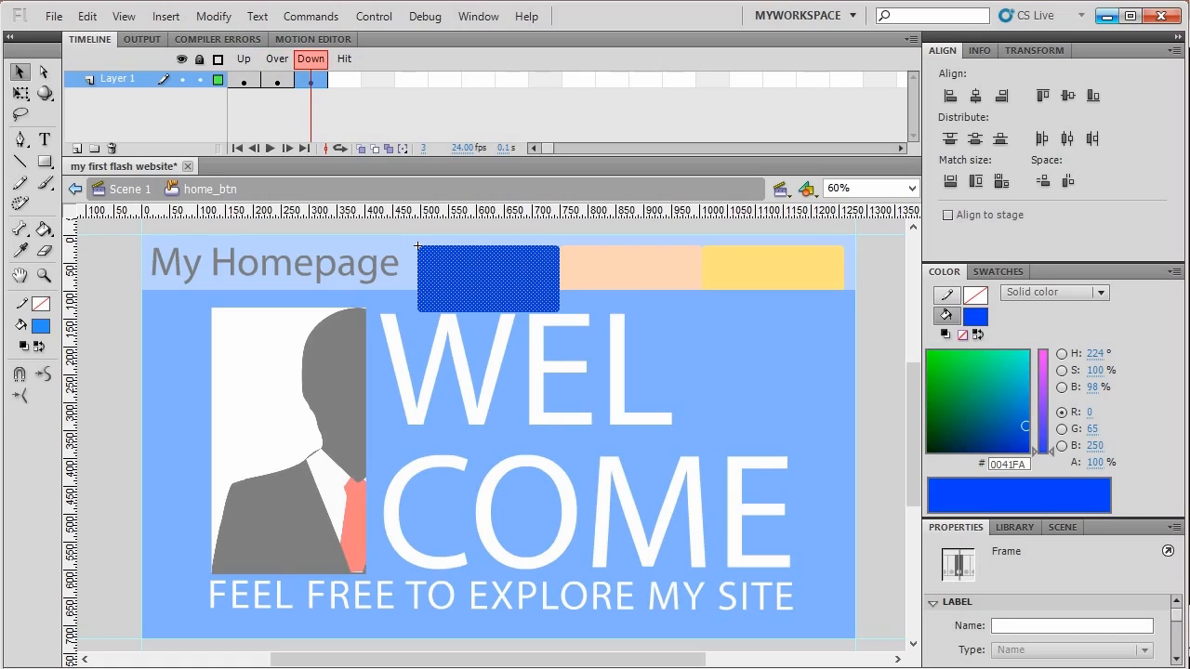
{"action": "left_click", "coordinate": [277, 81]}
{"action": "left_click", "coordinate": [311, 81]}
Return to Scene 1 and insert keyframes for additional button states in the gallery_btn and contact_btn symbols.
{"action": "key", "text": "t"}
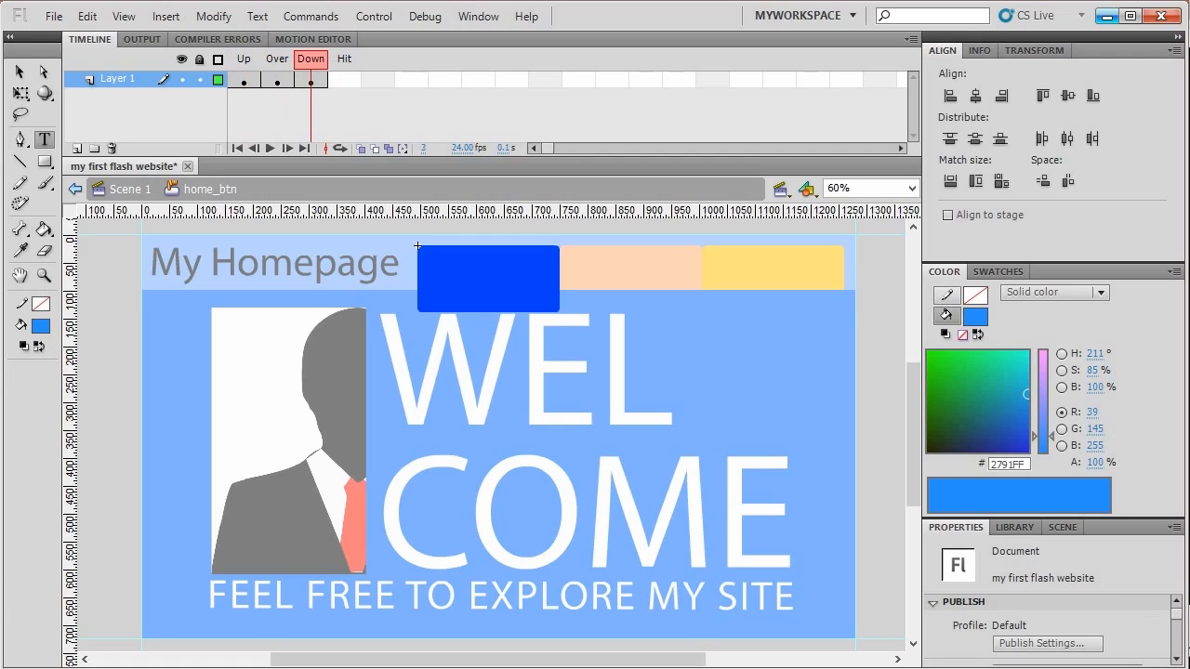
{"action": "left_click", "coordinate": [130, 188]}
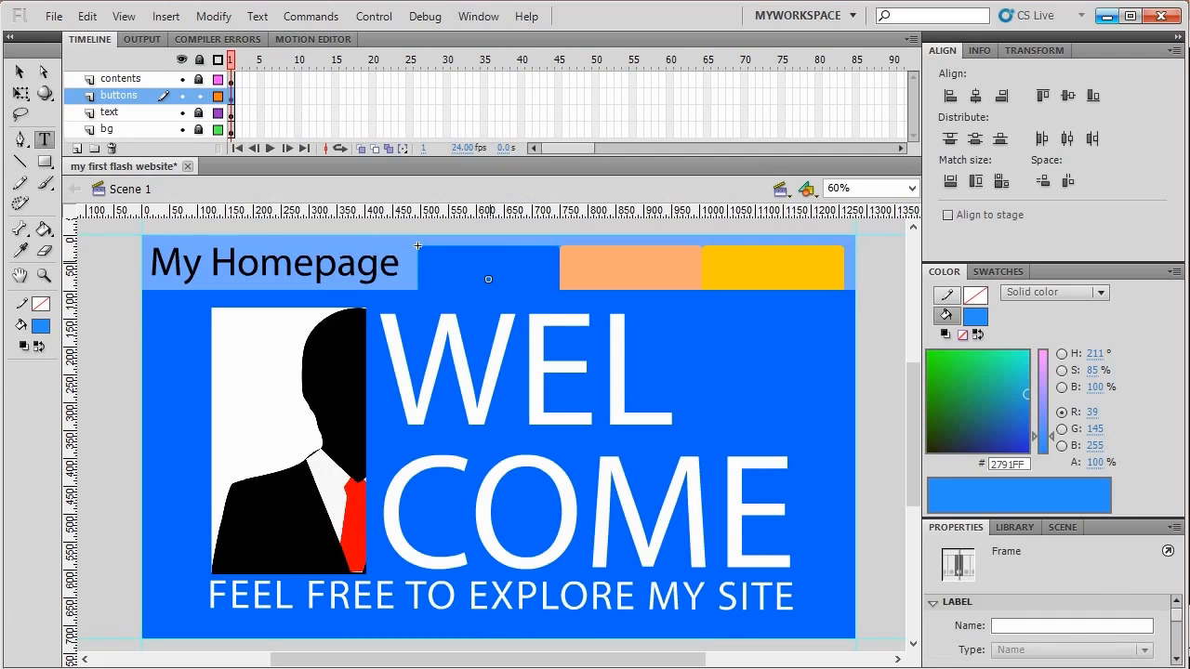
{"action": "key", "text": "v"}
{"action": "left_click", "coordinate": [488, 279]}
{"action": "left_click", "coordinate": [630, 279]}
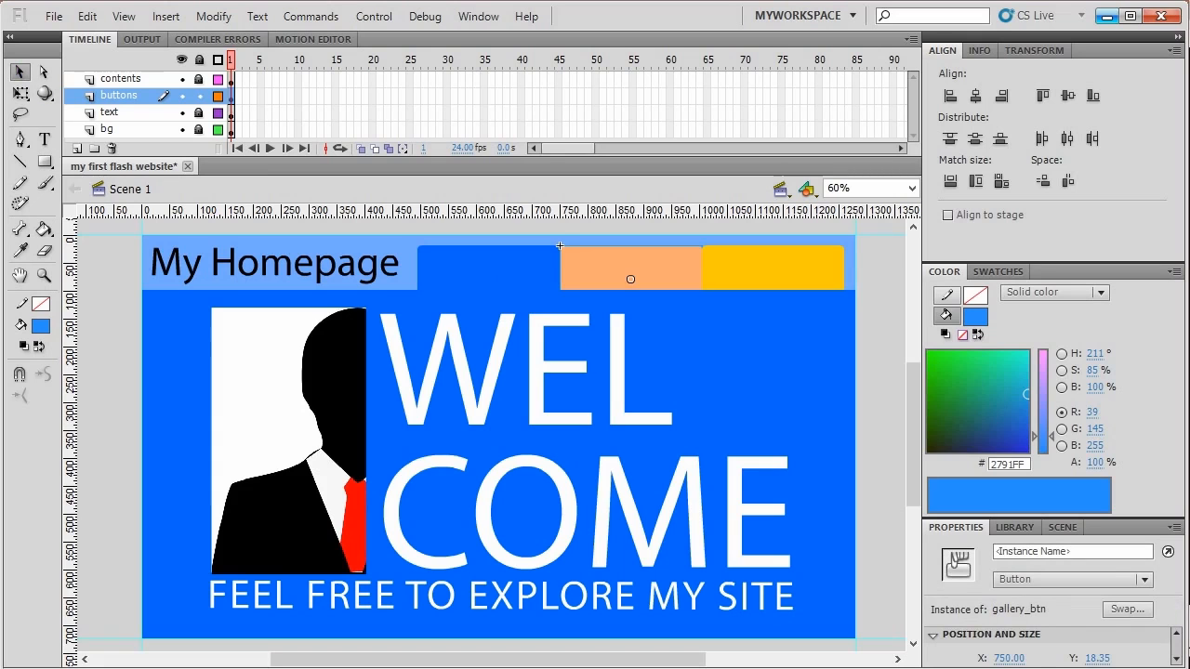
{"action": "double_click", "coordinate": [631, 279]}
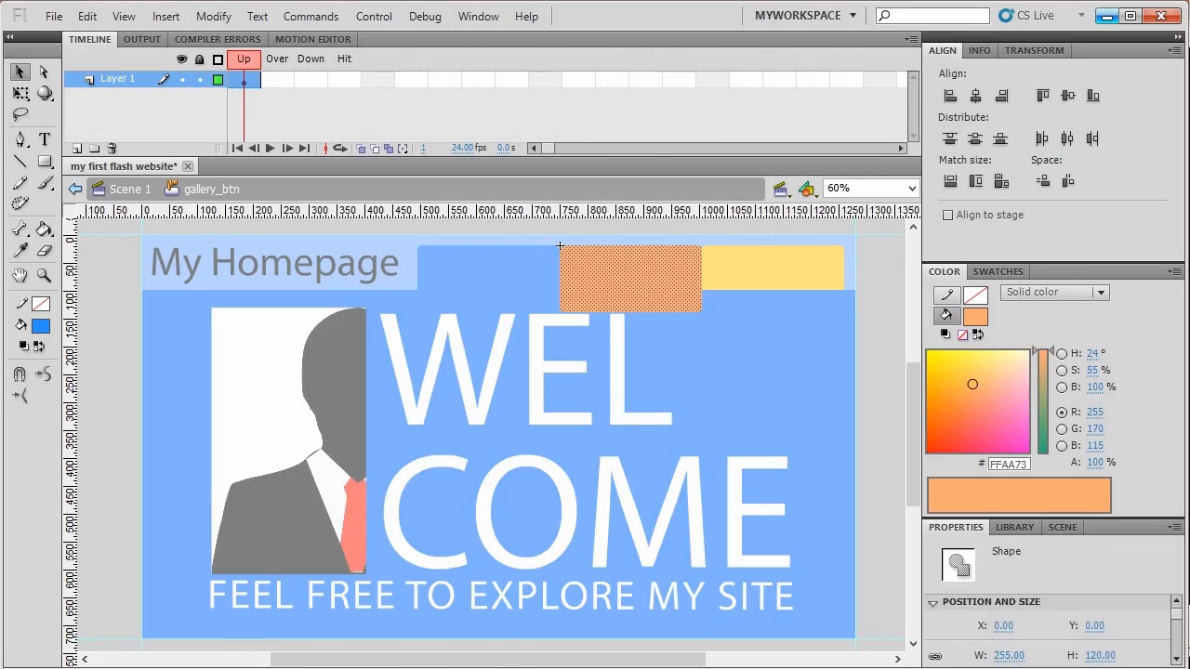
{"action": "key", "text": "F6"}
{"action": "key", "text": "F6"}
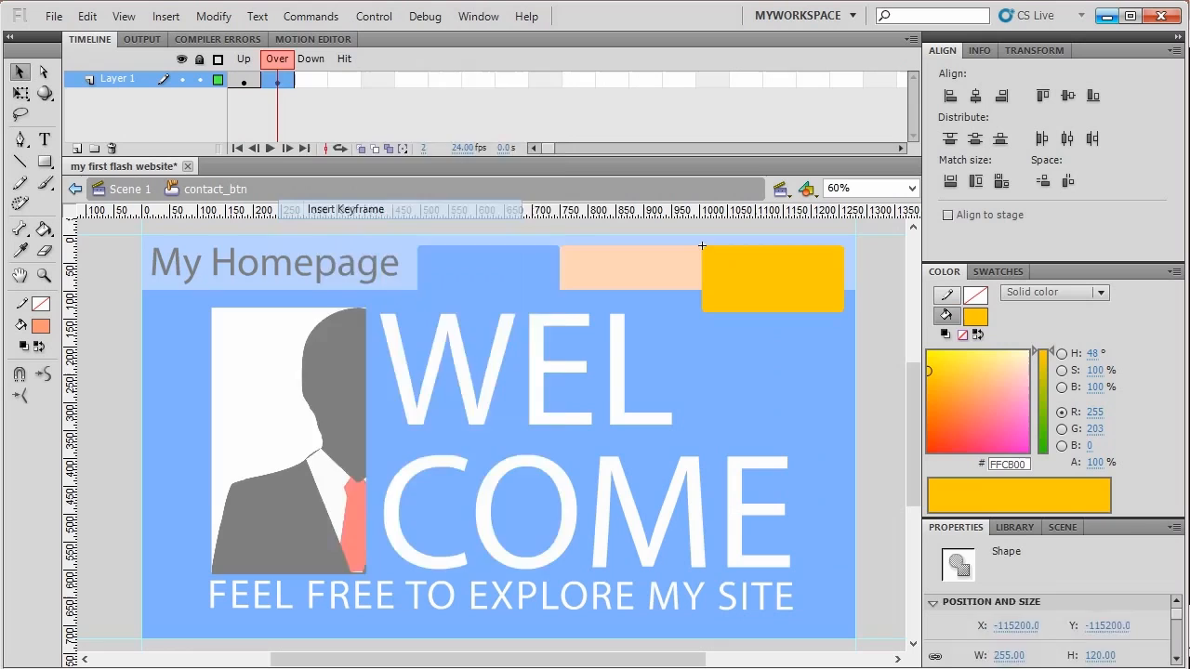
{"action": "left_click", "coordinate": [702, 245]}
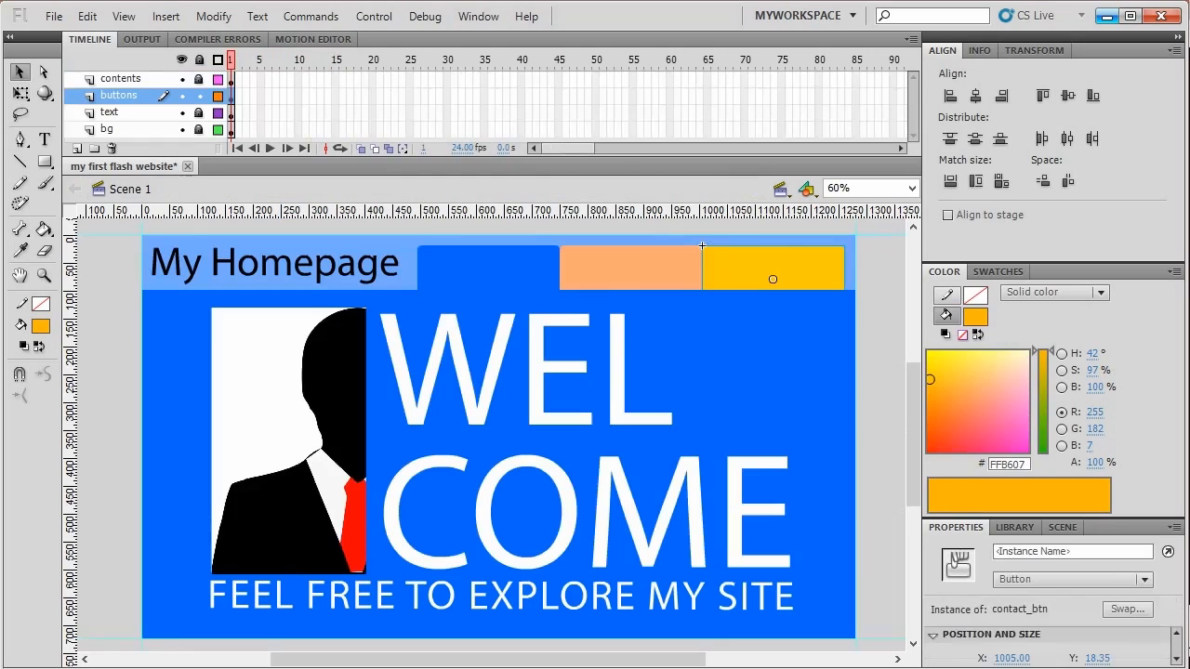
Add a static text label "home" near the blue tab and colour it white (#FFFFFF).
{"action": "key", "text": "t"}
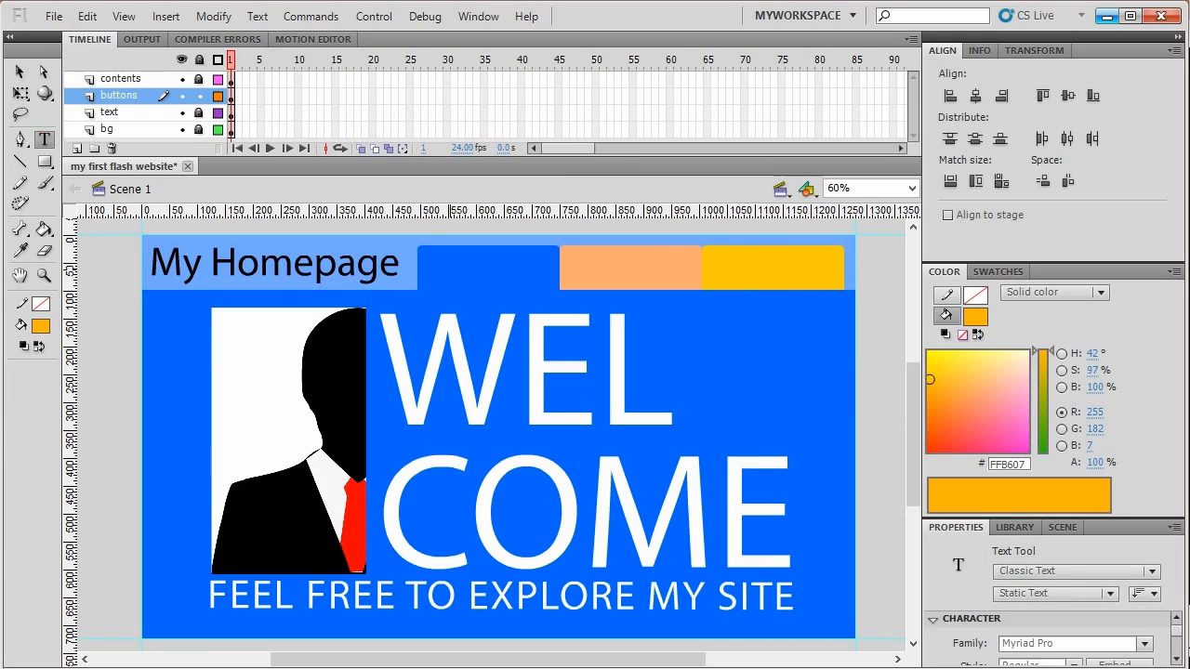
{"action": "left_click", "coordinate": [451, 232]}
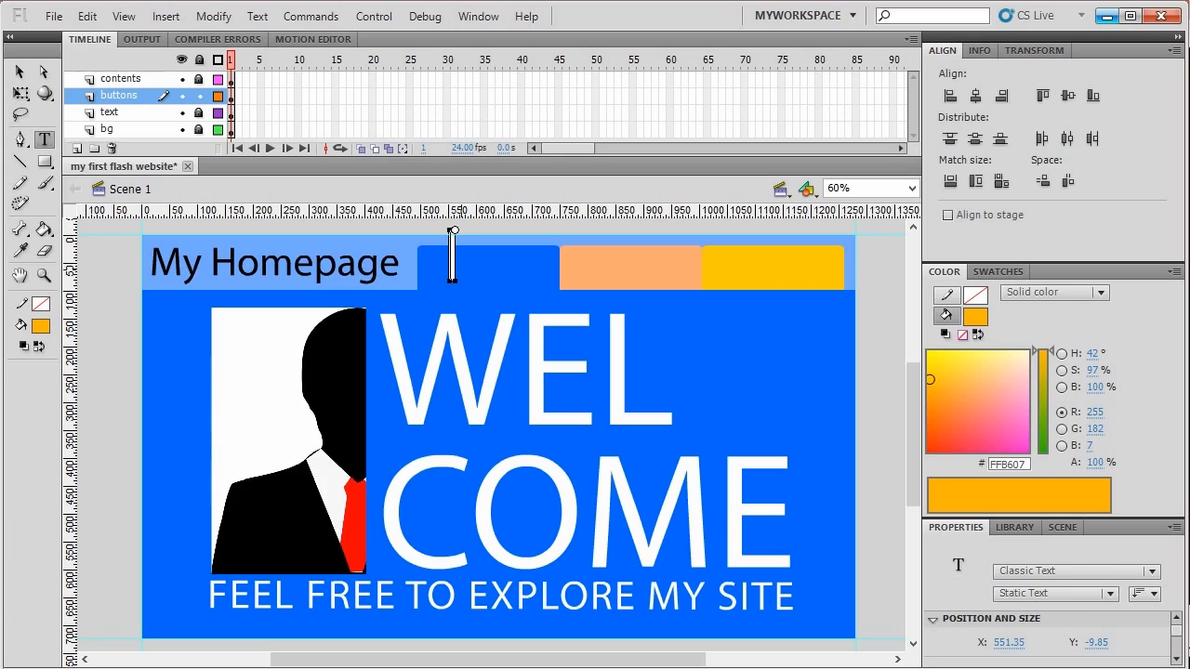
{"action": "type", "text": "home"}
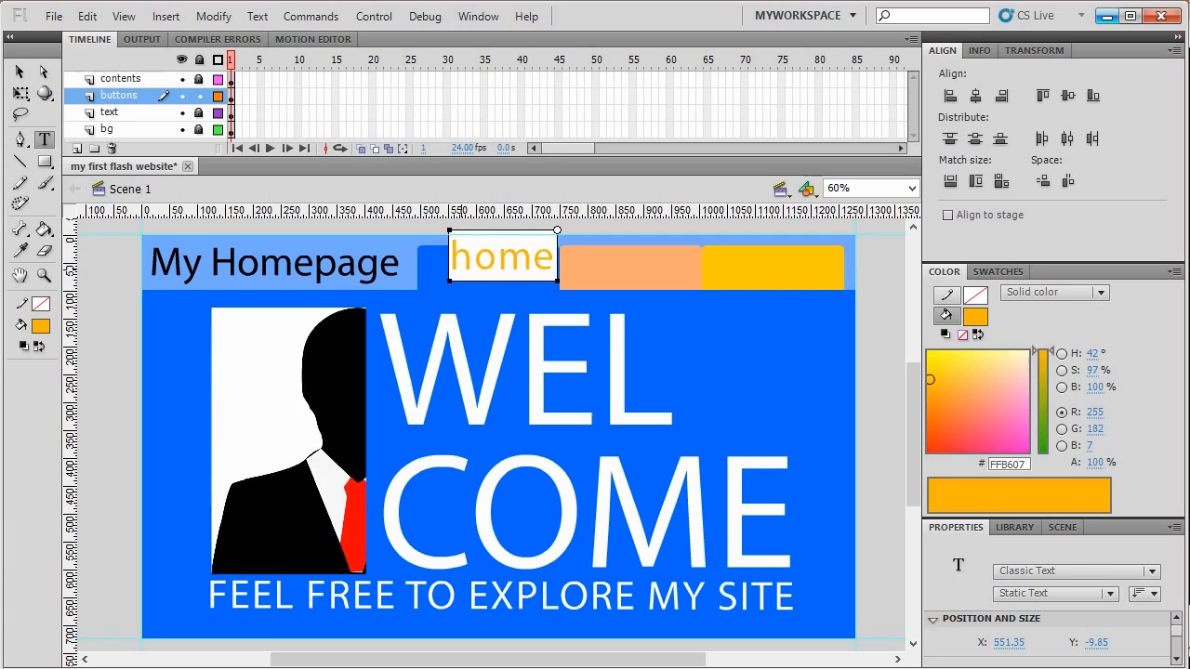
{"action": "key", "text": "ctrl+a"}
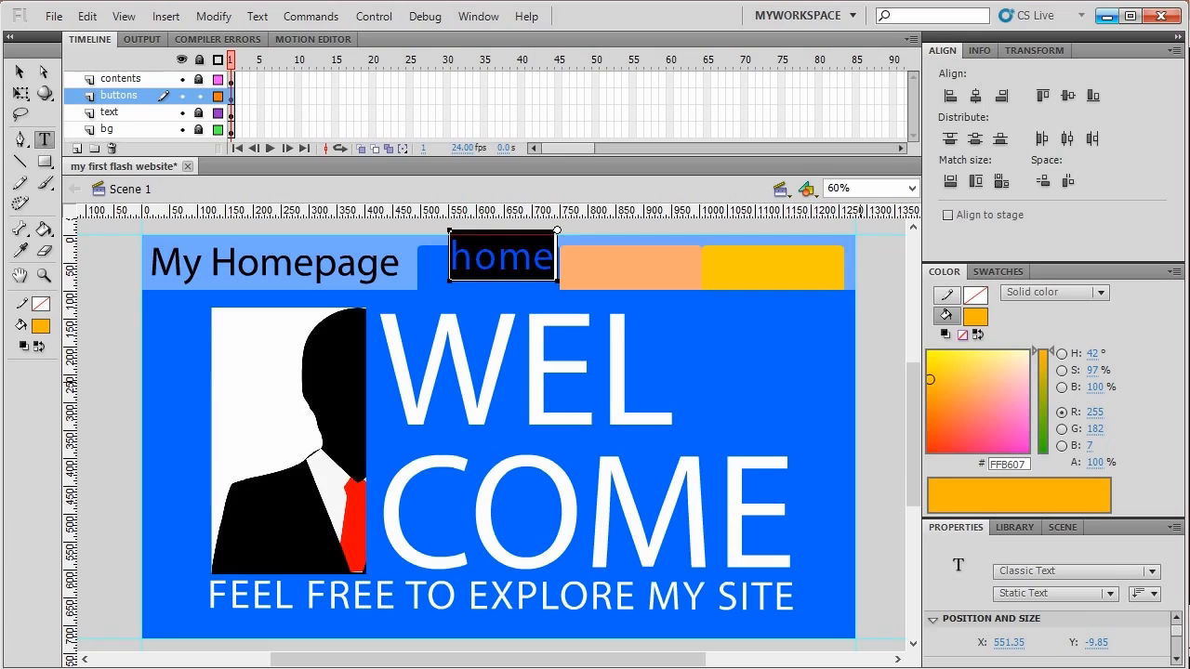
{"action": "left_click", "coordinate": [975, 317]}
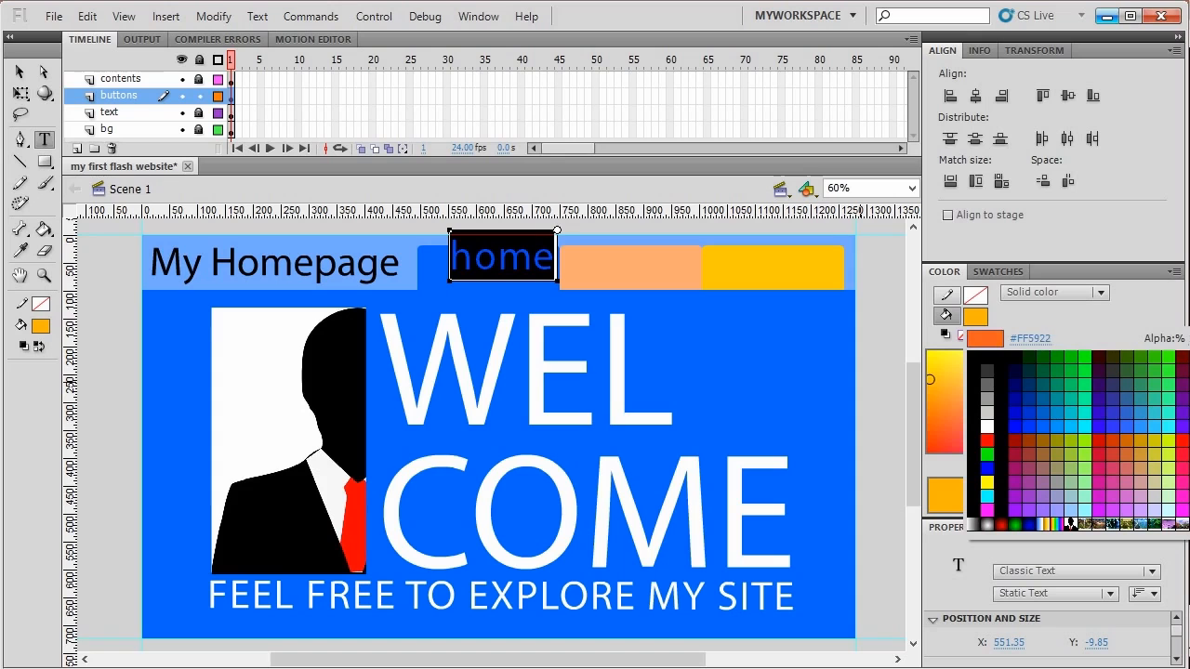
{"action": "left_click", "coordinate": [986, 426]}
{"action": "key", "text": "Escape"}
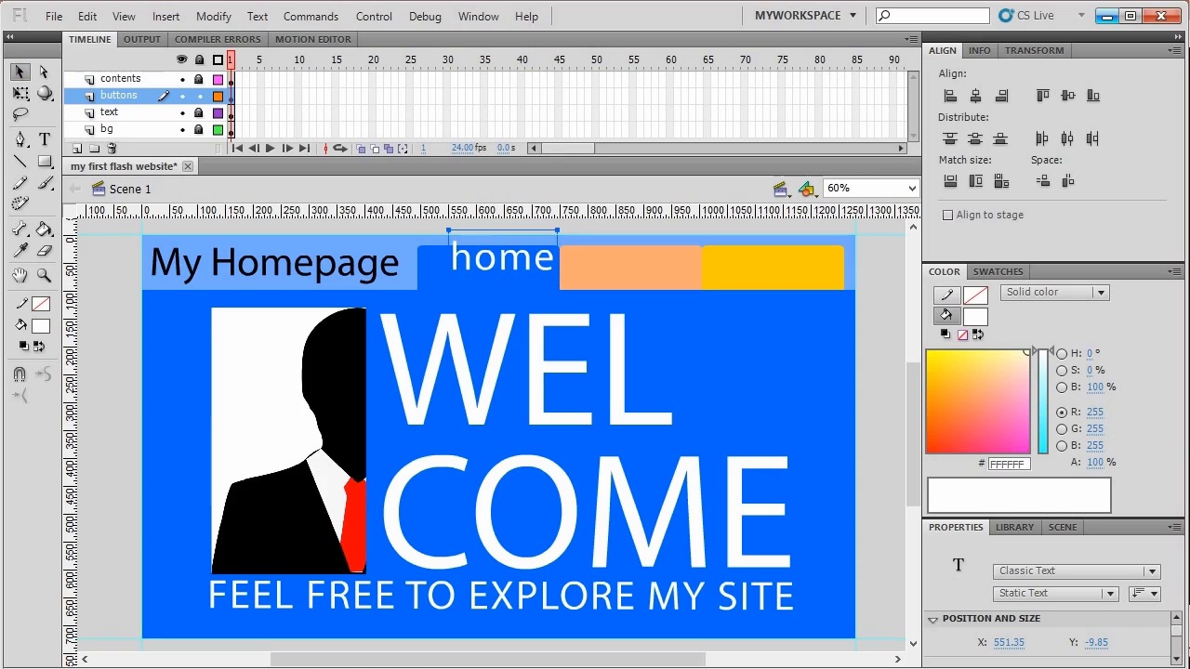
Try placing a white "home" text label on the tab in a new layer inside home_btn.
{"action": "left_click", "coordinate": [420, 249]}
{"action": "double_click", "coordinate": [420, 249]}
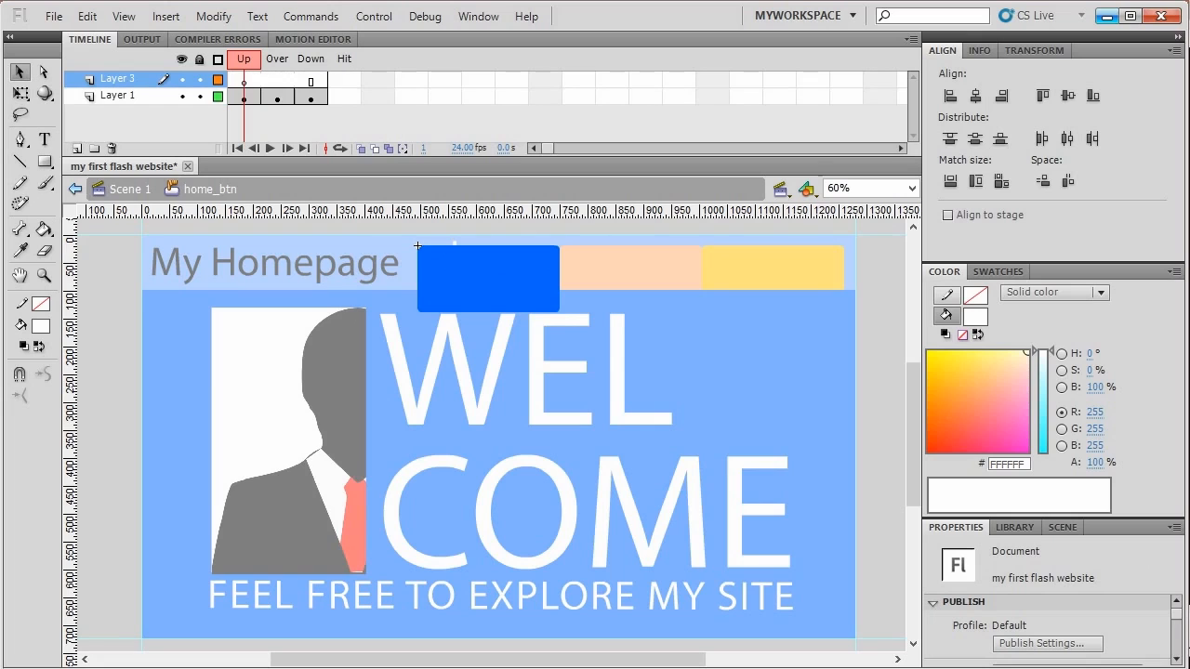
{"action": "key", "text": "t"}
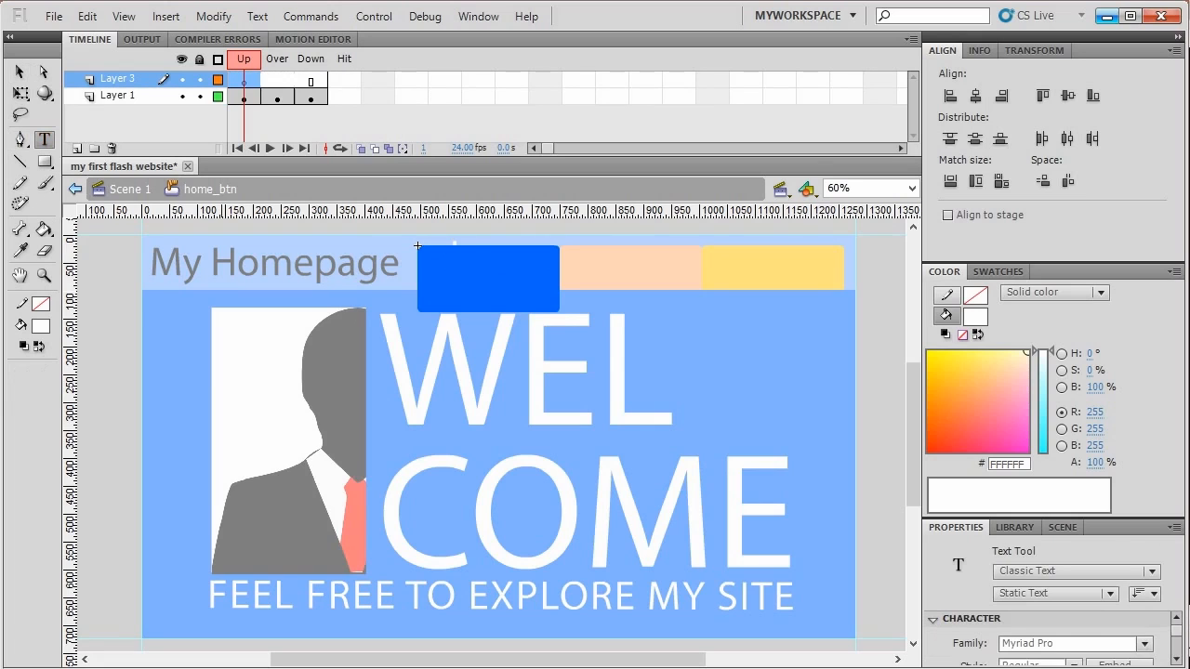
{"action": "left_click", "coordinate": [471, 253]}
{"action": "type", "text": "home"}
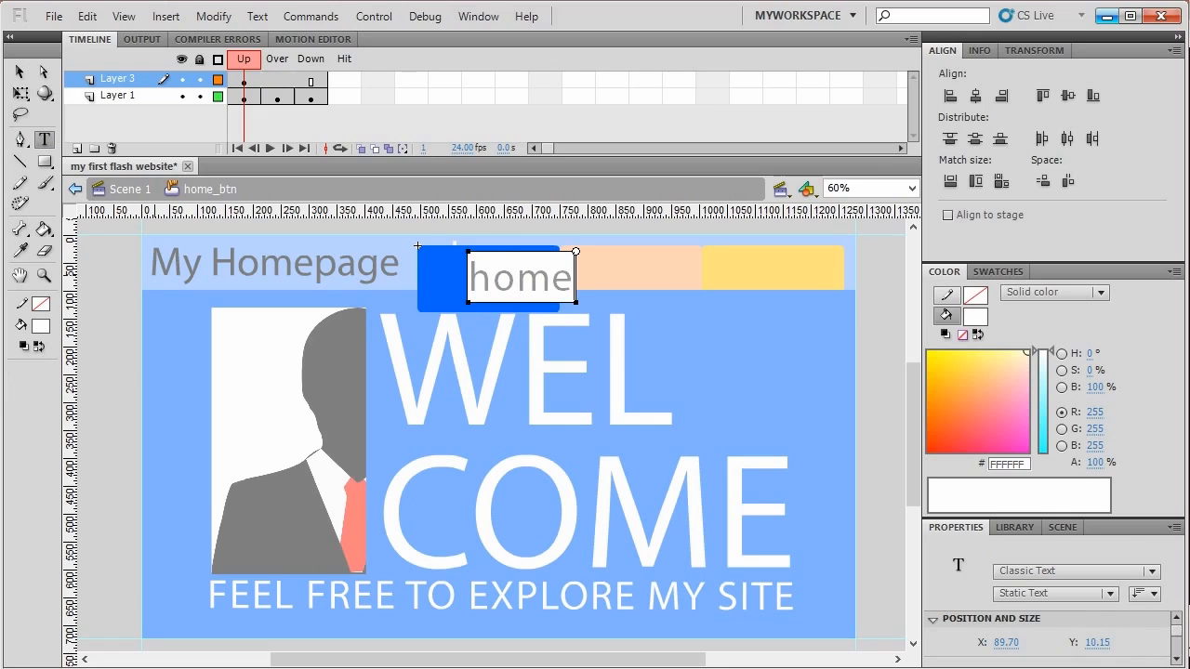
{"action": "key", "text": "Escape"}
{"action": "key", "text": "v"}
{"action": "left_click_drag", "start_coordinate": [520, 279], "coordinate": [485, 273]}
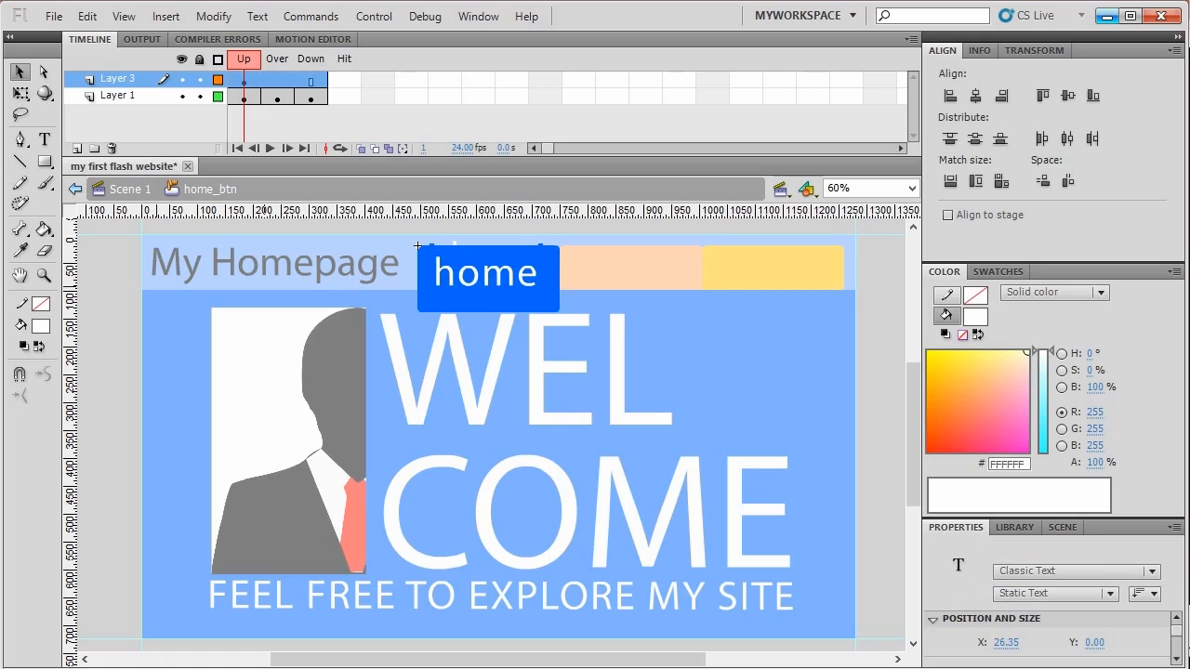
Delete the label inside home_btn and undo back past the creation of its extra layer.
{"action": "key", "text": "Delete"}
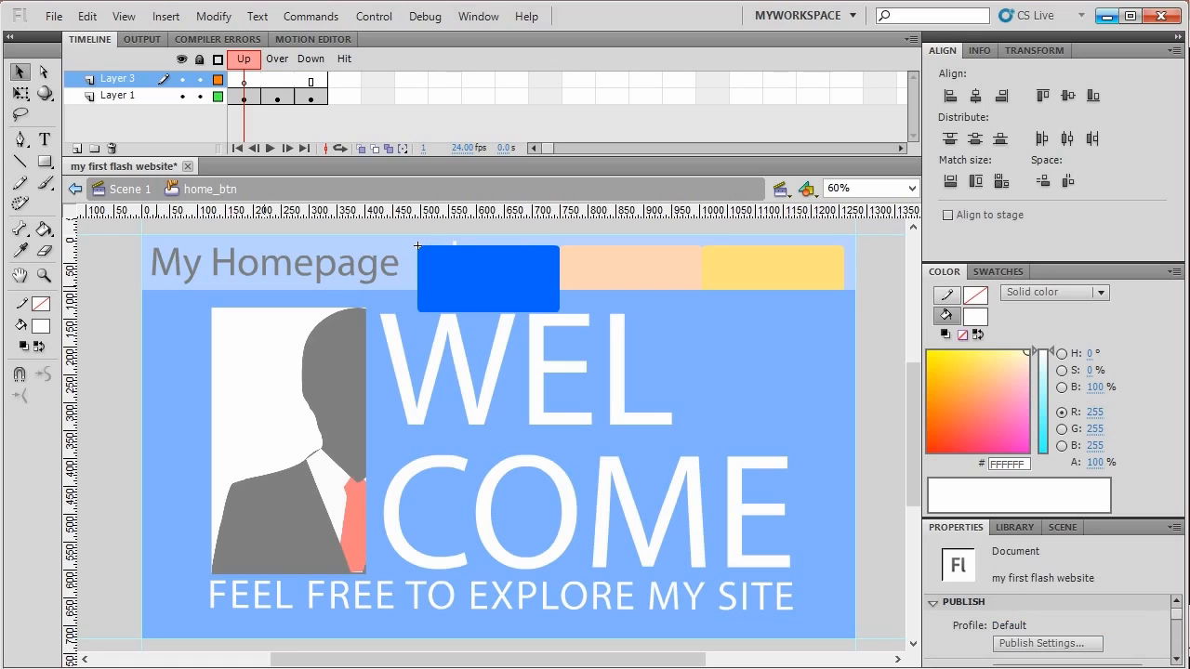
{"action": "key", "text": "ctrl+z"}
{"action": "key", "text": "ctrl+z"}
{"action": "key", "text": "ctrl+z"}
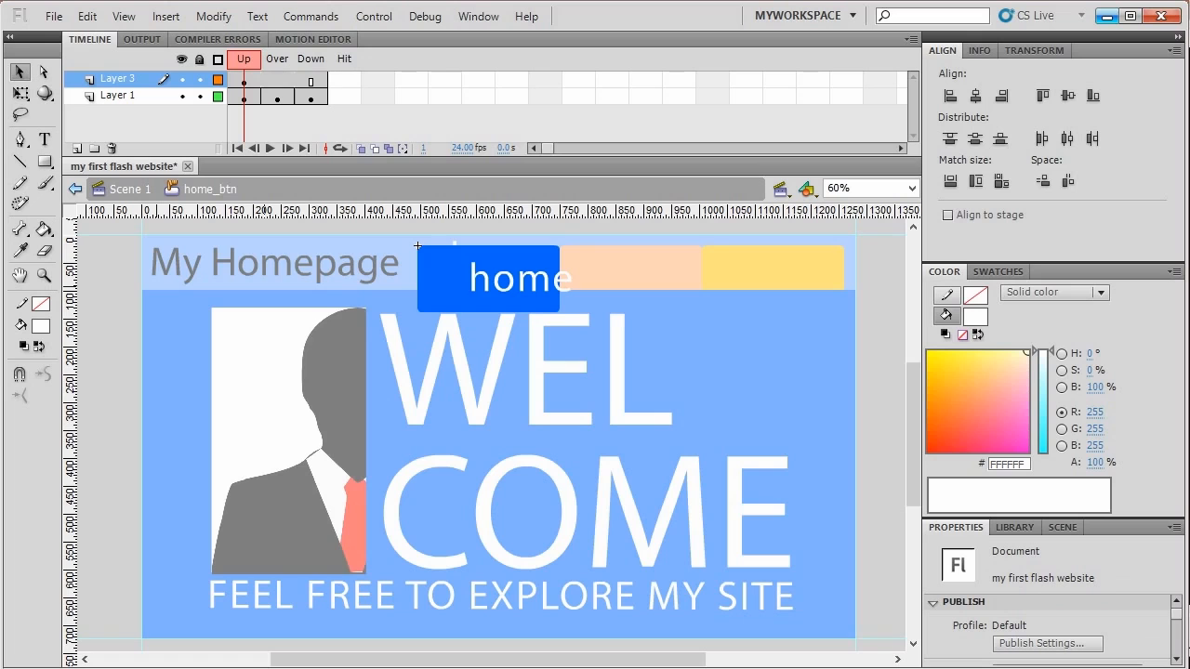
{"action": "key", "text": "ctrl+z"}
{"action": "key", "text": "ctrl+z"}
{"action": "key", "text": "ctrl+z"}
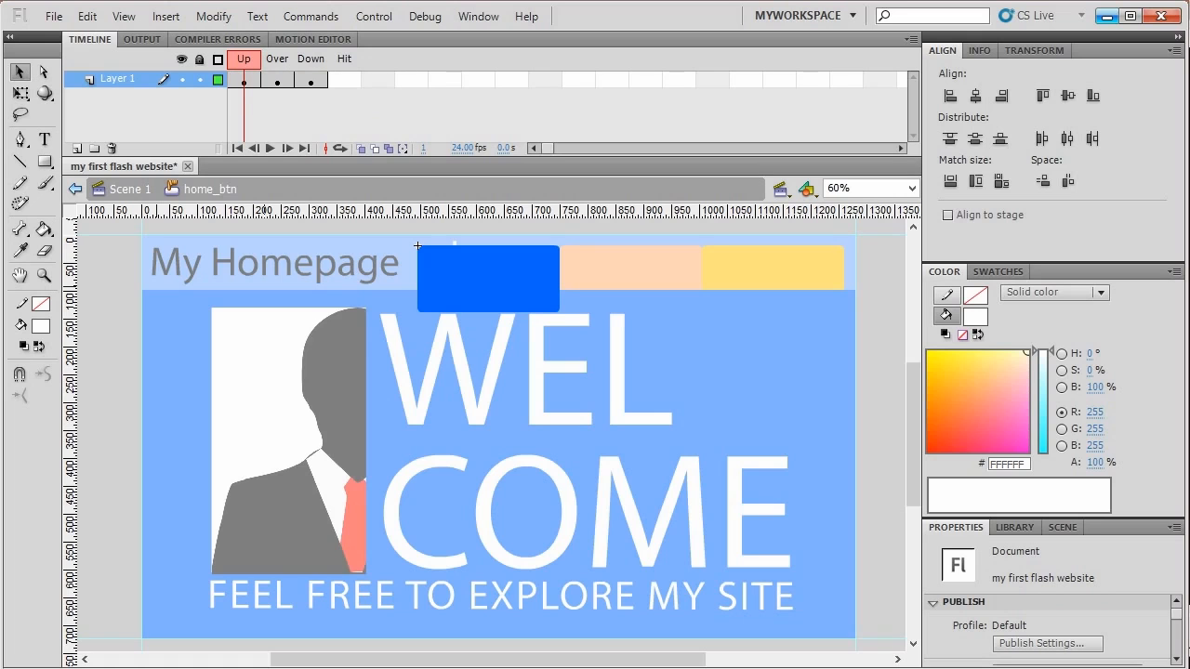
In Scene 1, centre the "home" label on the blue tab and duplicate it onto the orange and yellow tabs.
{"action": "left_click", "coordinate": [130, 188]}
{"action": "left_click_drag", "start_coordinate": [502, 257], "coordinate": [489, 266]}
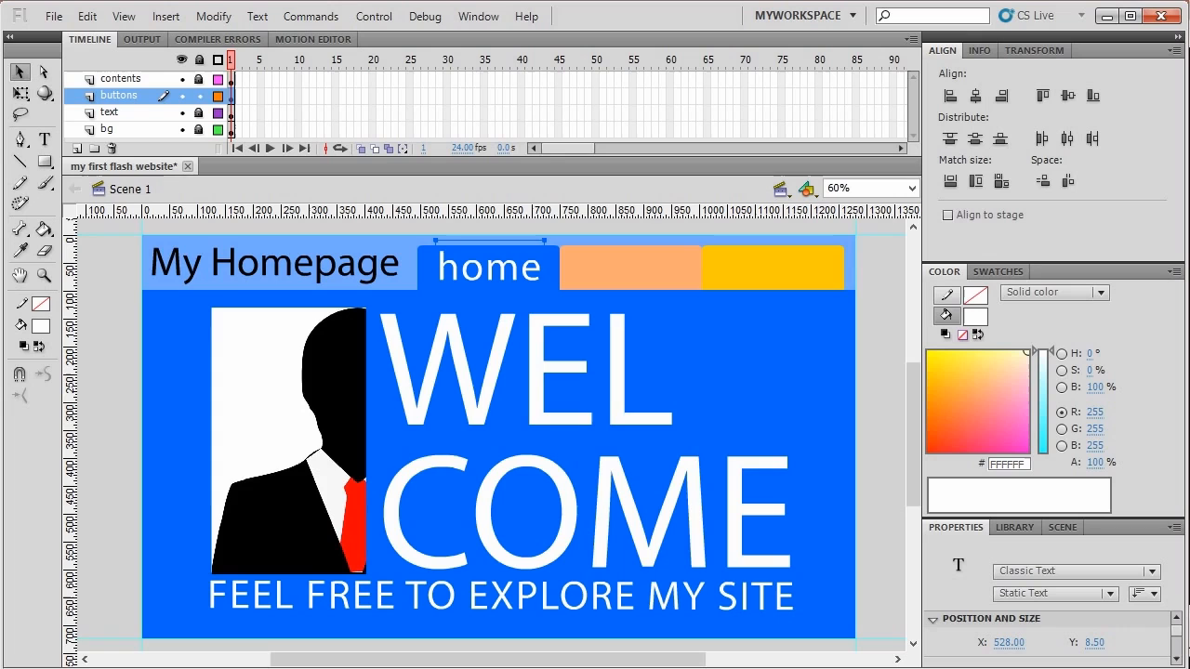
{"action": "right_click", "coordinate": [528, 268]}
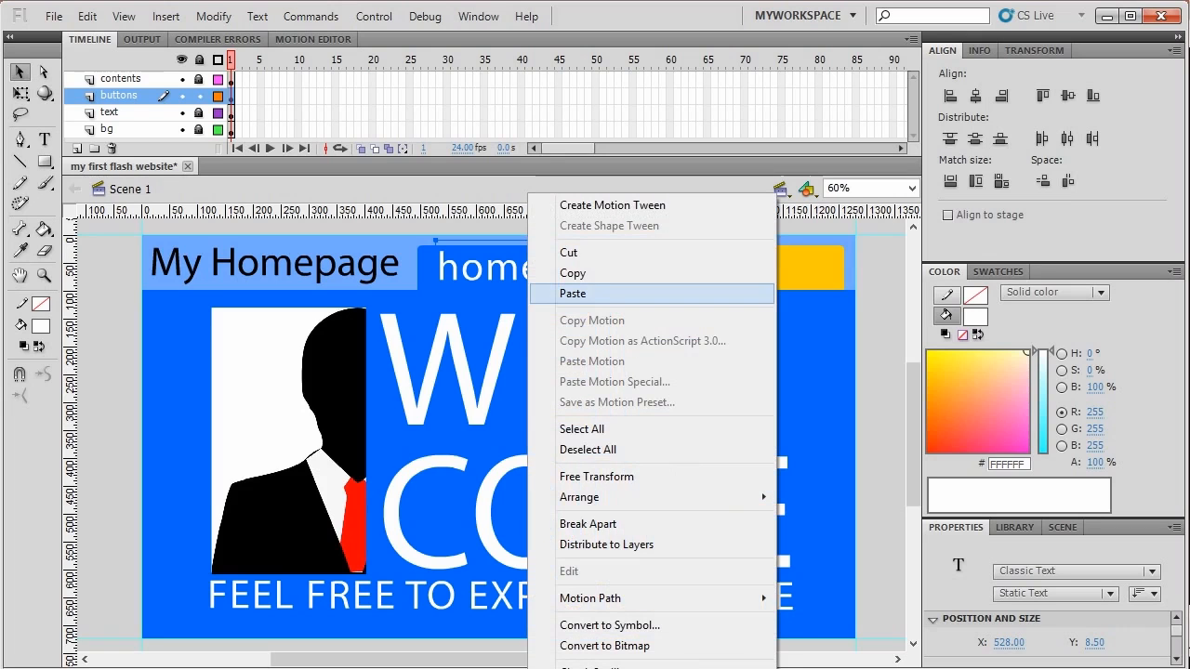
{"action": "left_click", "coordinate": [567, 271]}
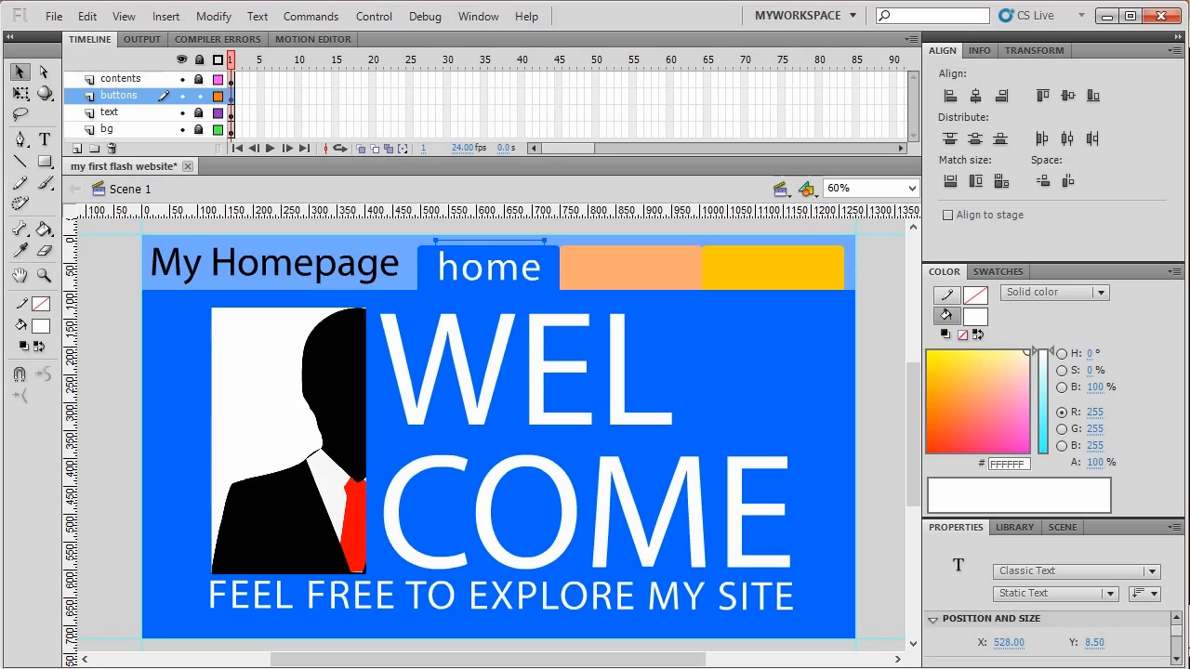
{"action": "left_click_drag", "start_coordinate": [522, 268], "coordinate": [660, 271]}
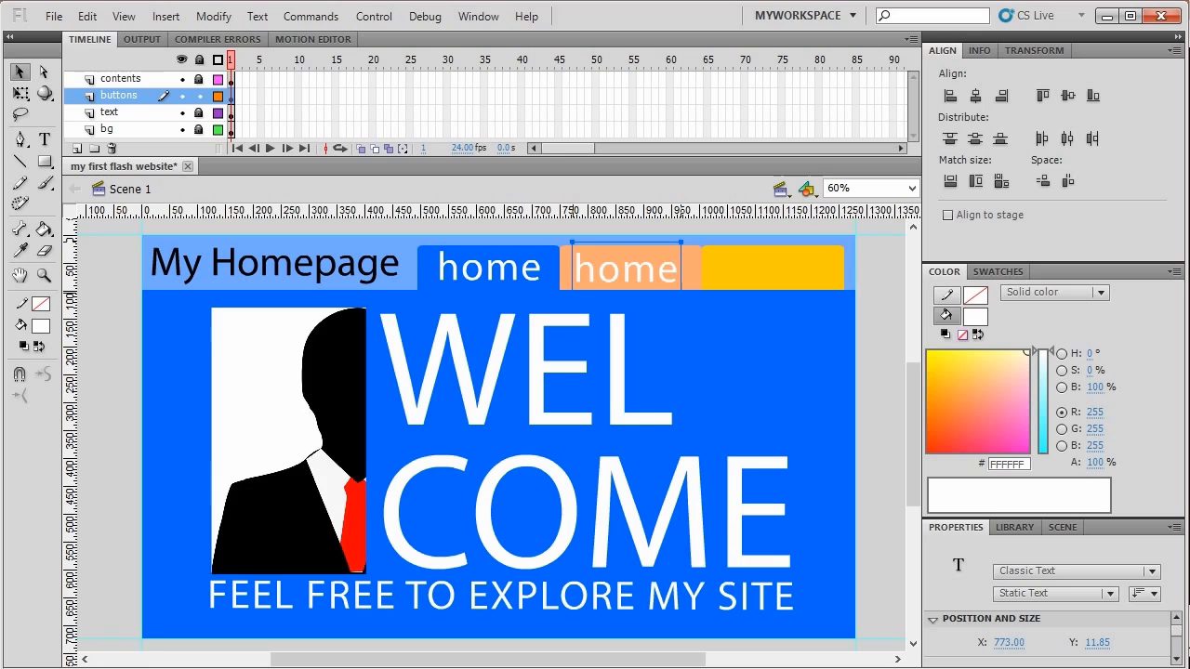
{"action": "left_click", "coordinate": [489, 267]}
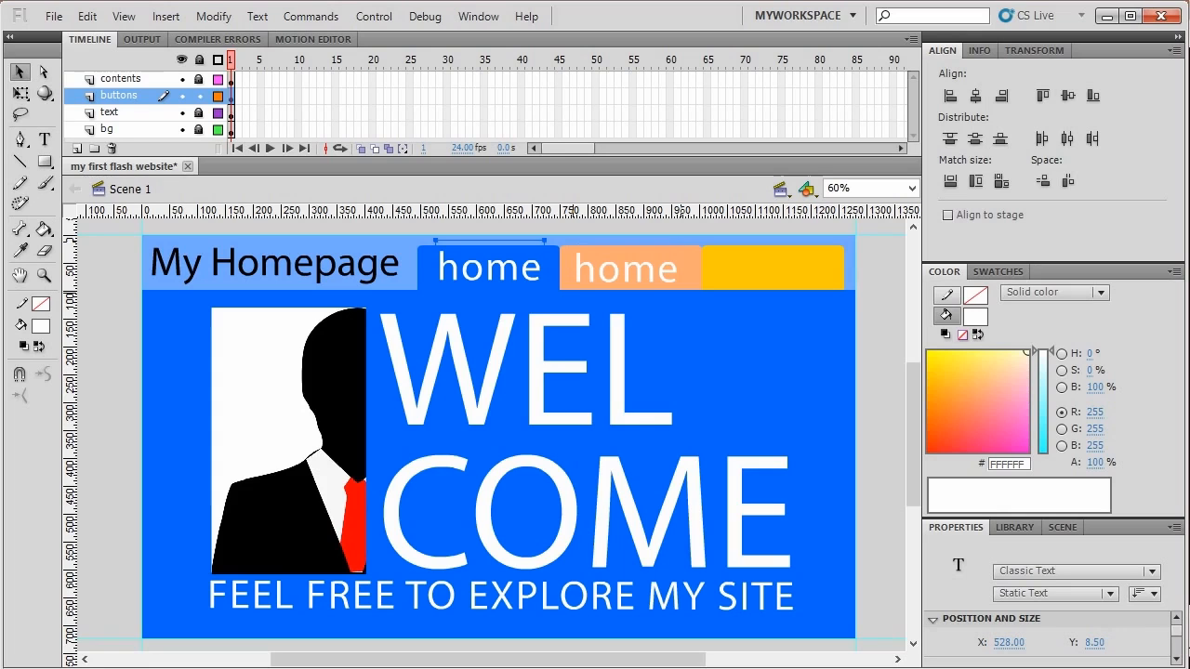
{"action": "left_click_drag", "start_coordinate": [544, 267], "coordinate": [819, 266]}
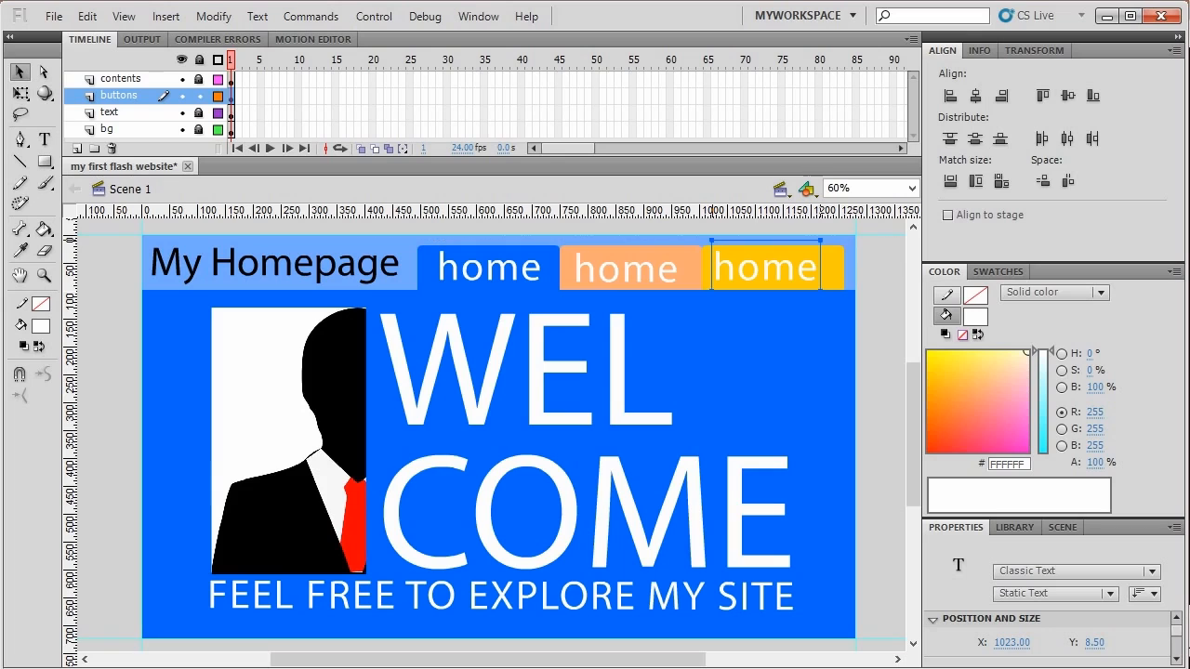
Align the three "home" labels by their vertical centres and shift the yellow tab's label slightly right to X 1031.35.
{"action": "left_click", "coordinate": [626, 269], "text": "shift"}
{"action": "left_click", "coordinate": [489, 269], "text": "shift"}
{"action": "left_click", "coordinate": [1043, 95]}
{"action": "key", "text": "ctrl+shift+a"}
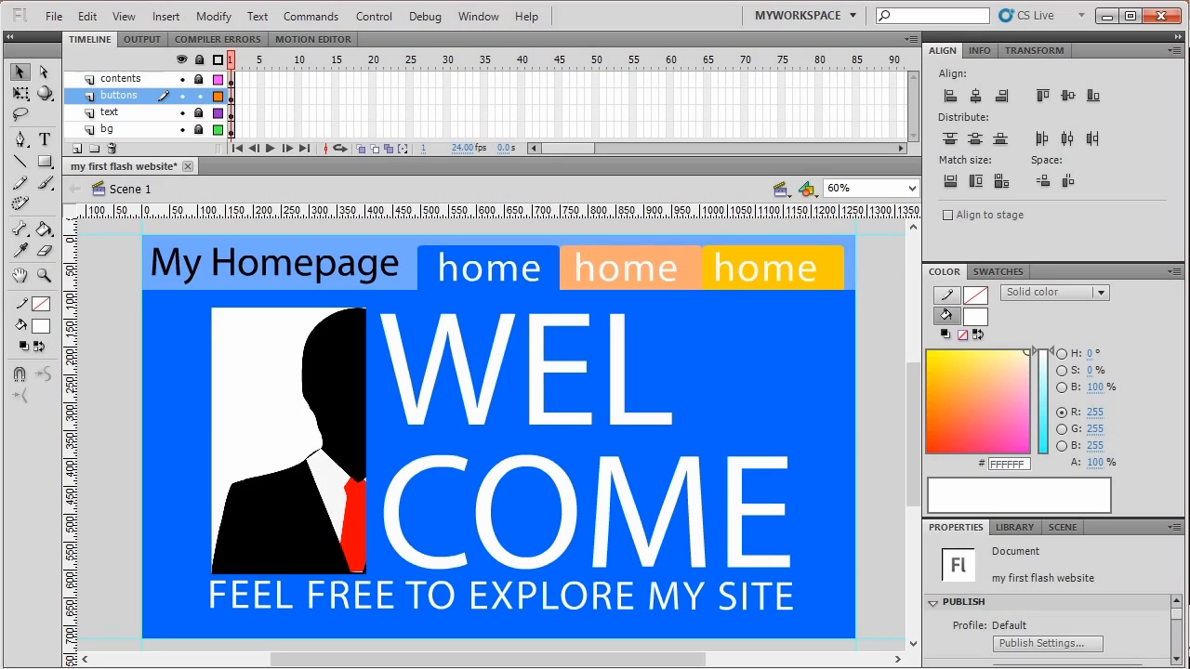
{"action": "left_click_drag", "start_coordinate": [766, 269], "coordinate": [771, 269]}
{"action": "key", "text": "ctrl+shift+a"}
Change the orange tab's label to "gallery" and the yellow tab's label to "contact".
{"action": "double_click", "coordinate": [626, 268]}
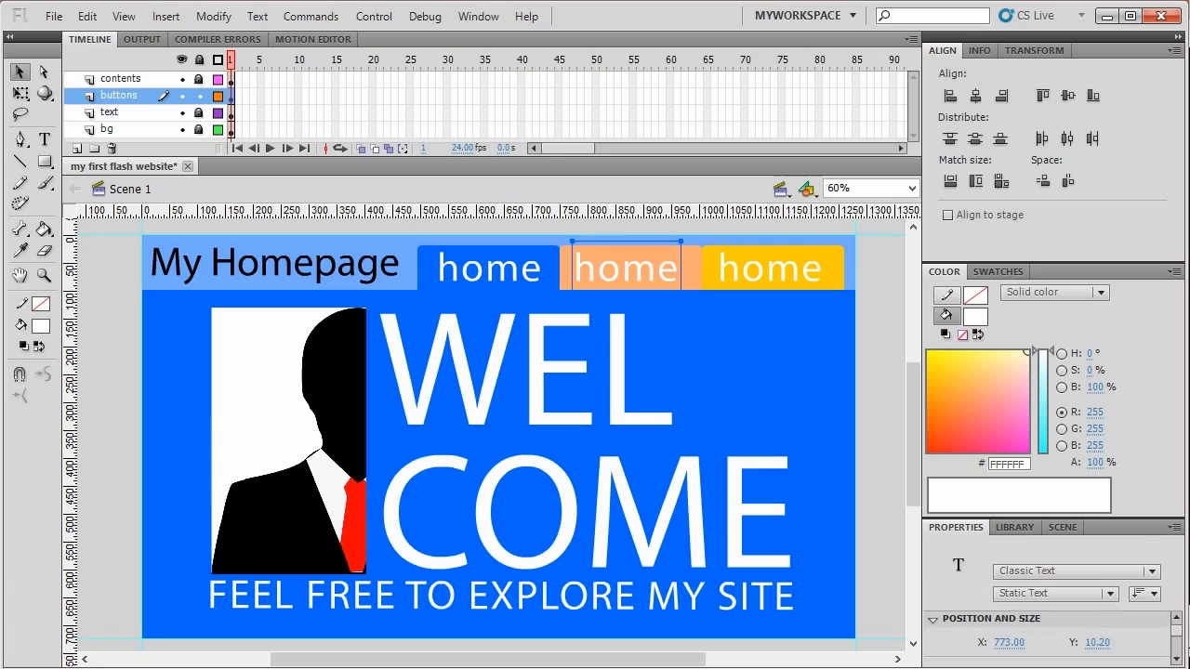
{"action": "key", "text": "ctrl+a"}
{"action": "type", "text": "gallery"}
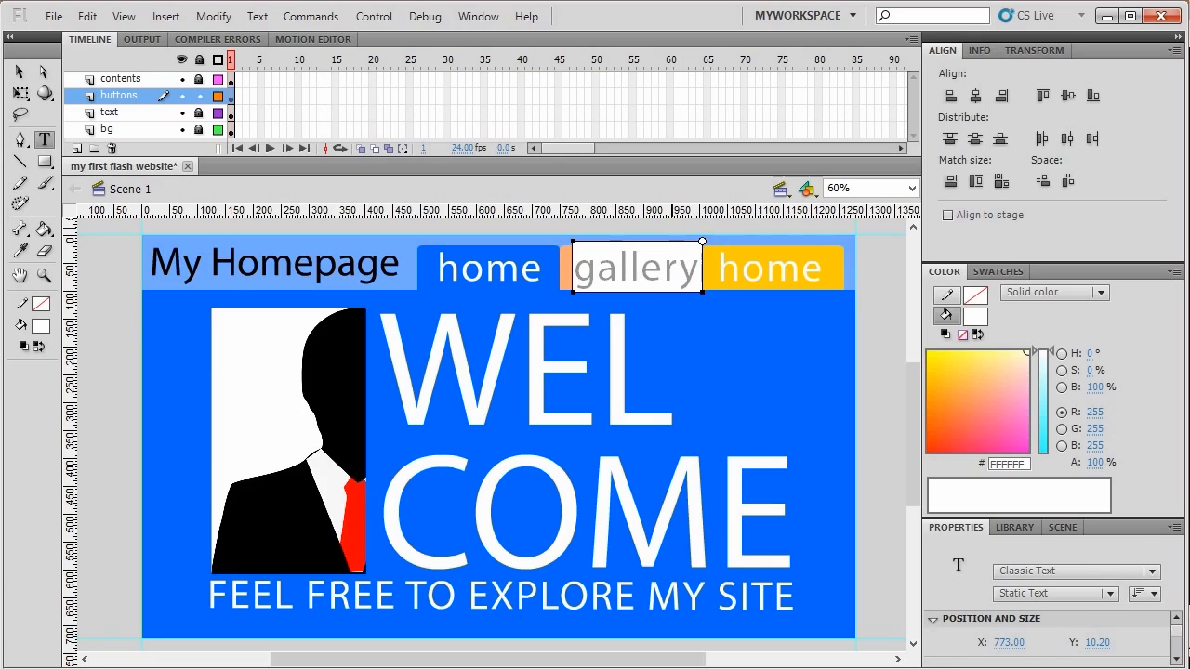
{"action": "double_click", "coordinate": [774, 269]}
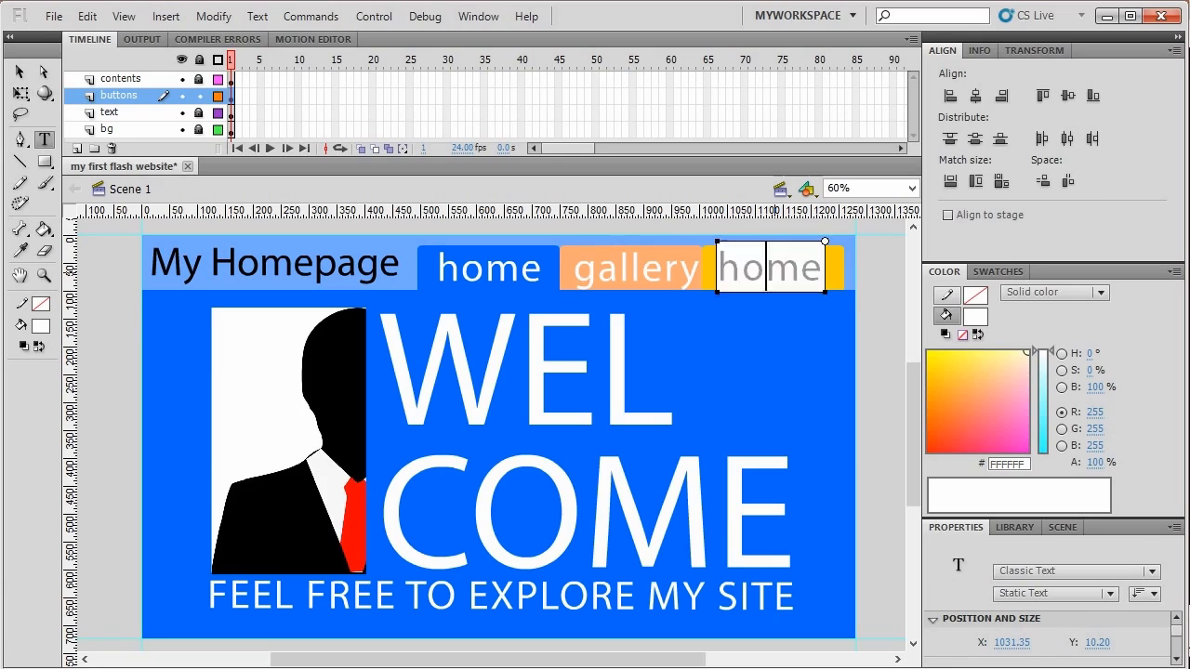
{"action": "type", "text": "ontact"}
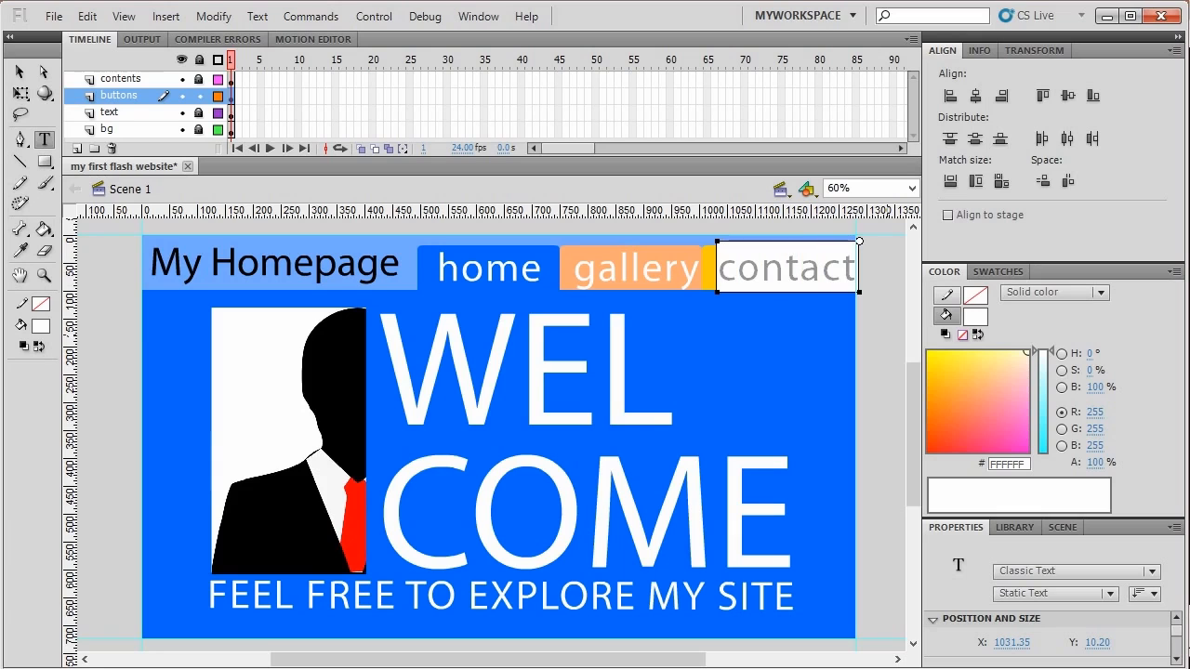
{"action": "key", "text": "Escape"}
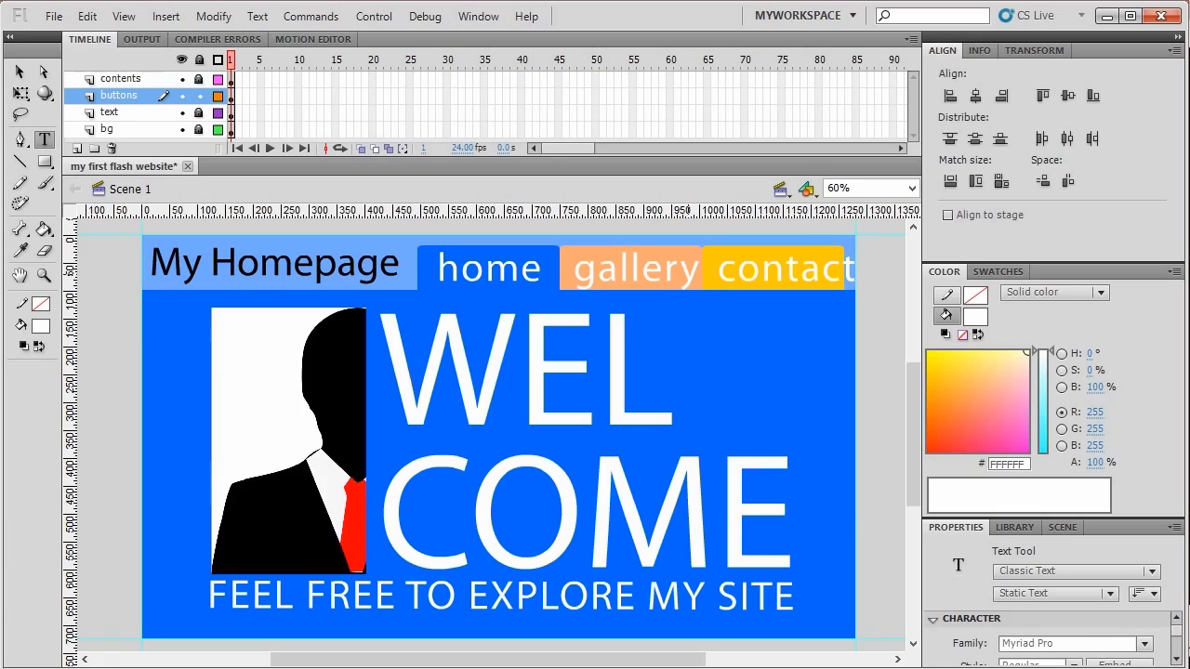
Scale the home, gallery and contact labels down together in proportion so their text is narrow enough for the tabs.
{"action": "key", "text": "v"}
{"action": "left_click", "coordinate": [786, 268]}
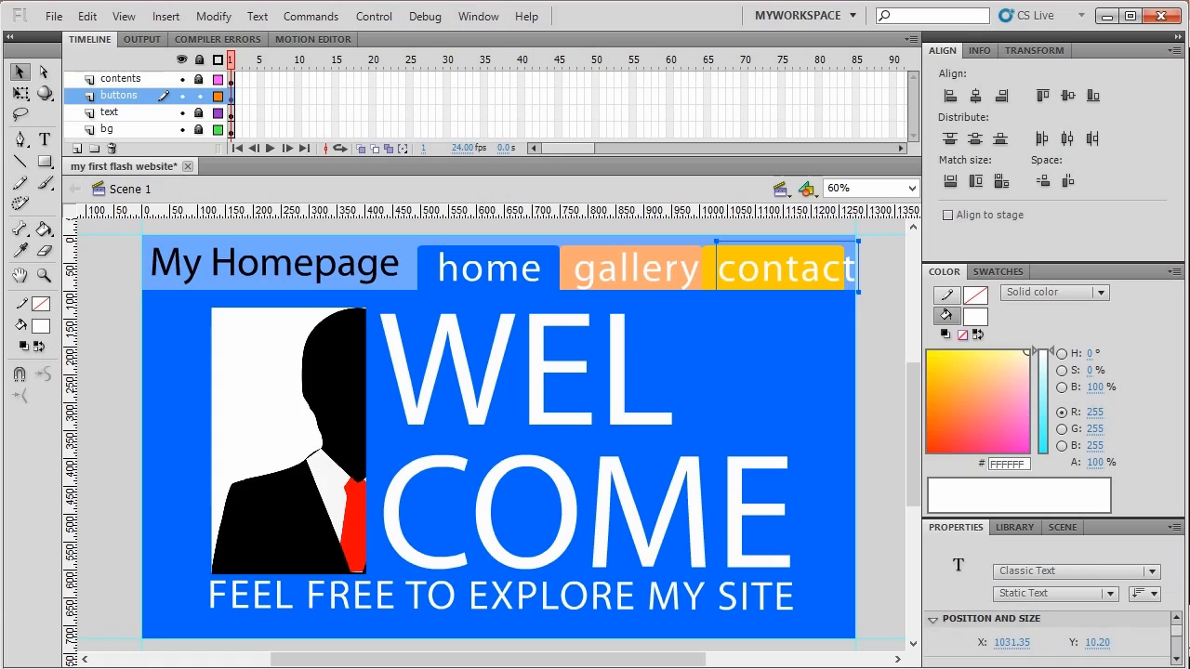
{"action": "left_click", "coordinate": [637, 269]}
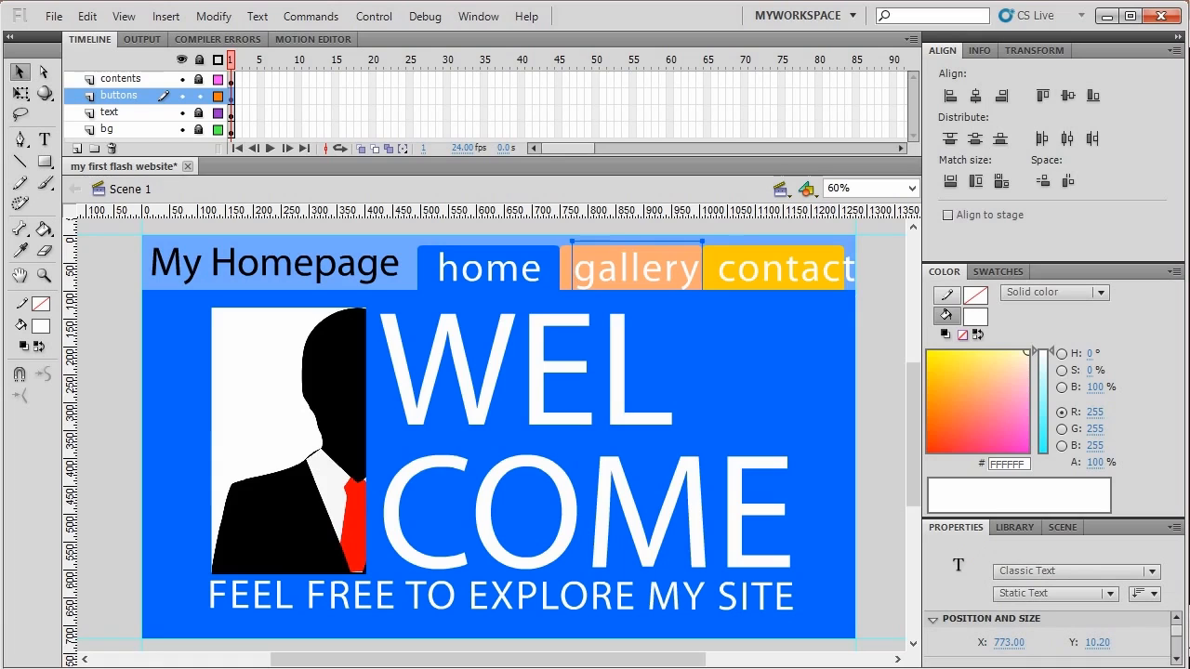
{"action": "left_click", "coordinate": [786, 269]}
{"action": "left_click", "coordinate": [637, 269], "text": "shift"}
{"action": "left_click", "coordinate": [489, 269], "text": "shift"}
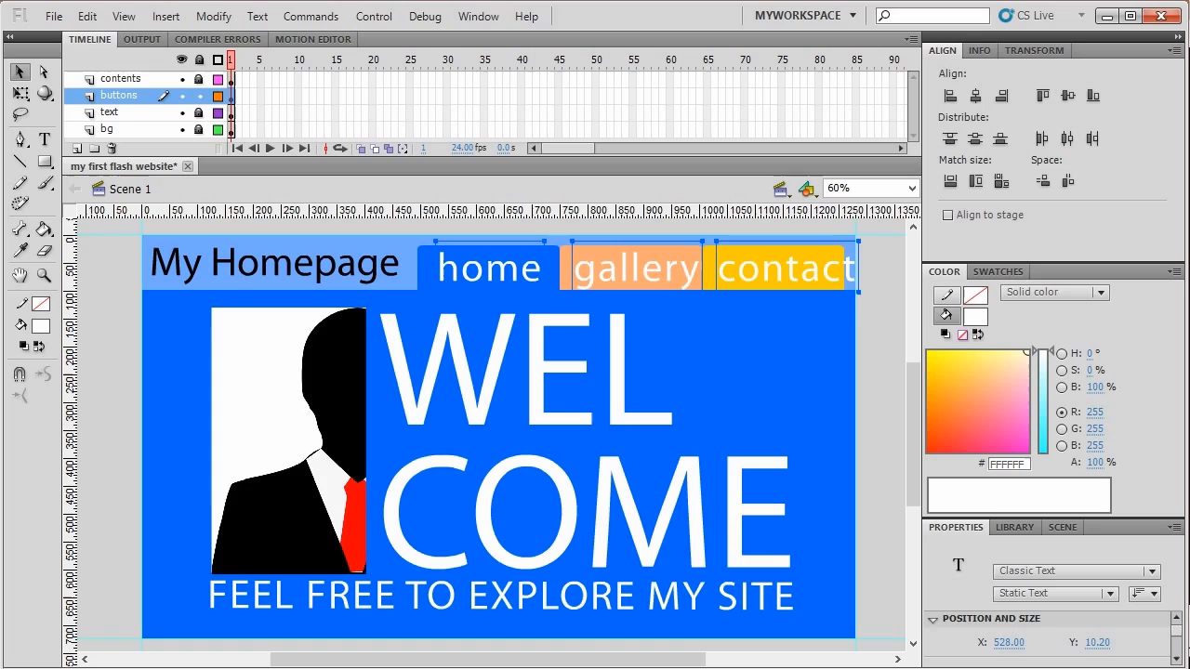
{"action": "left_click", "coordinate": [19, 93]}
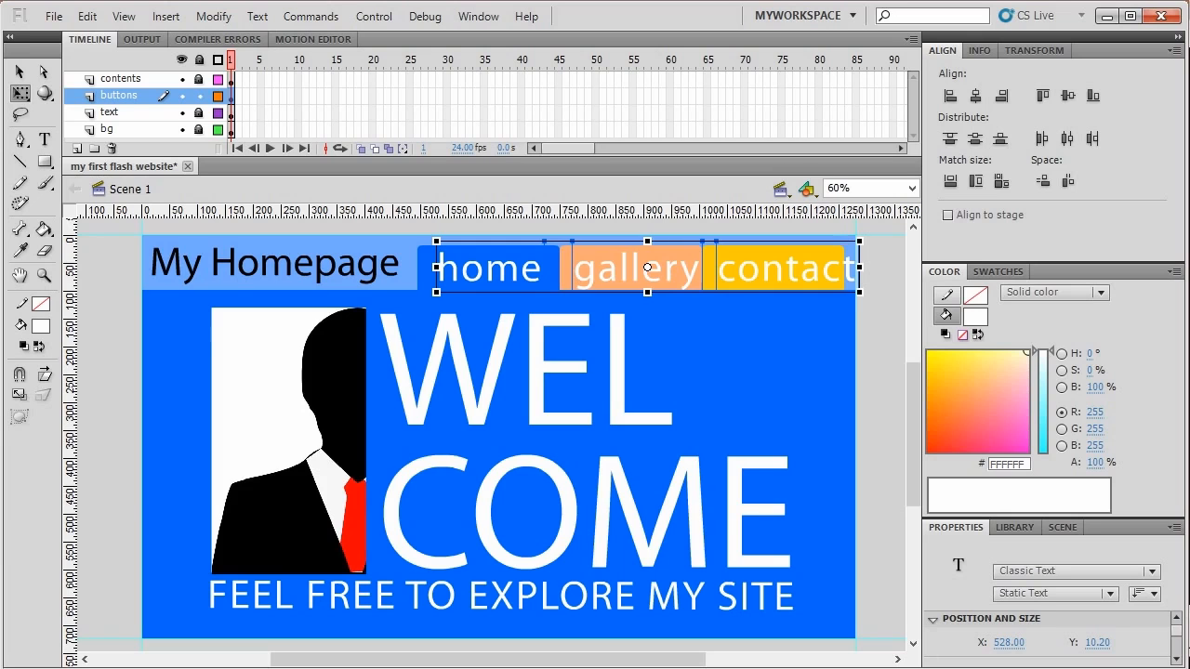
{"action": "left_click_drag", "start_coordinate": [859, 292], "coordinate": [791, 325]}
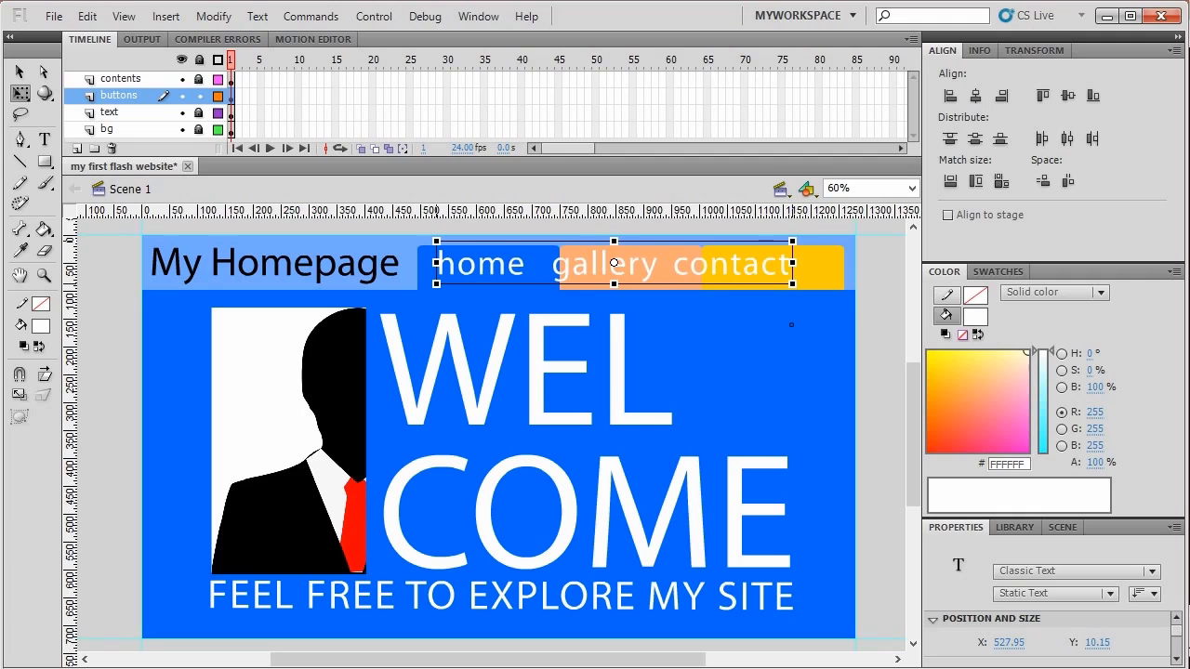
{"action": "key", "text": "Escape"}
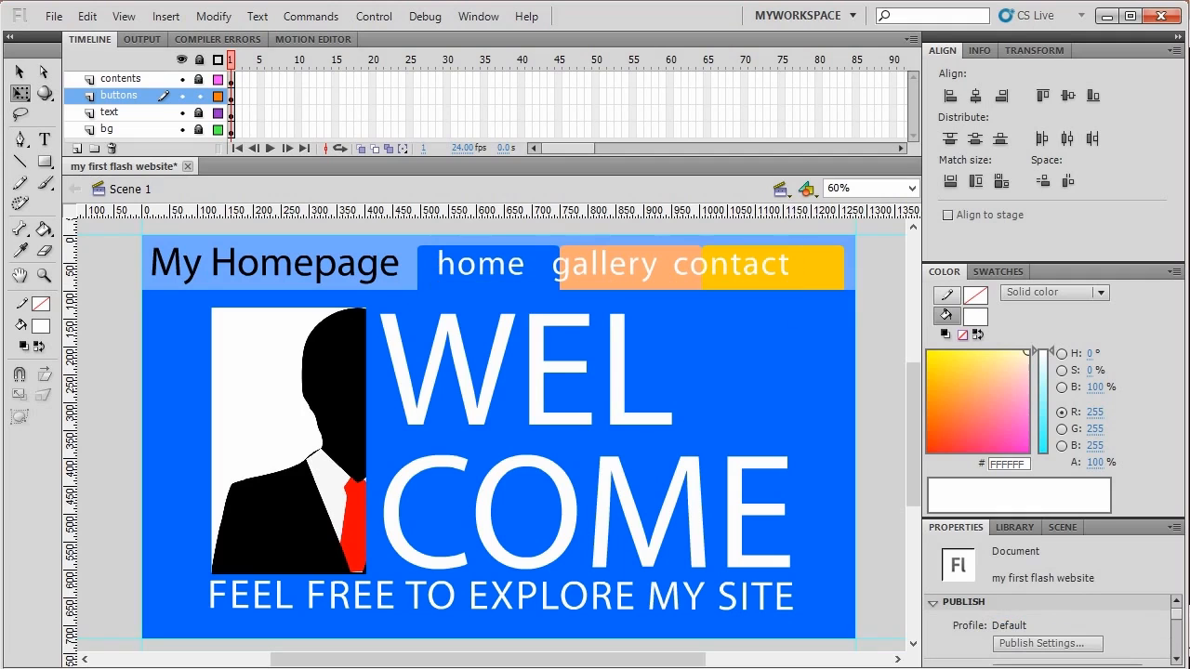
Reposition the labels over their tabs, with contact at about X 1023, gallery at about X 774 and home at about X 535.
{"action": "key", "text": "v"}
{"action": "left_click_drag", "start_coordinate": [730, 264], "coordinate": [771, 267]}
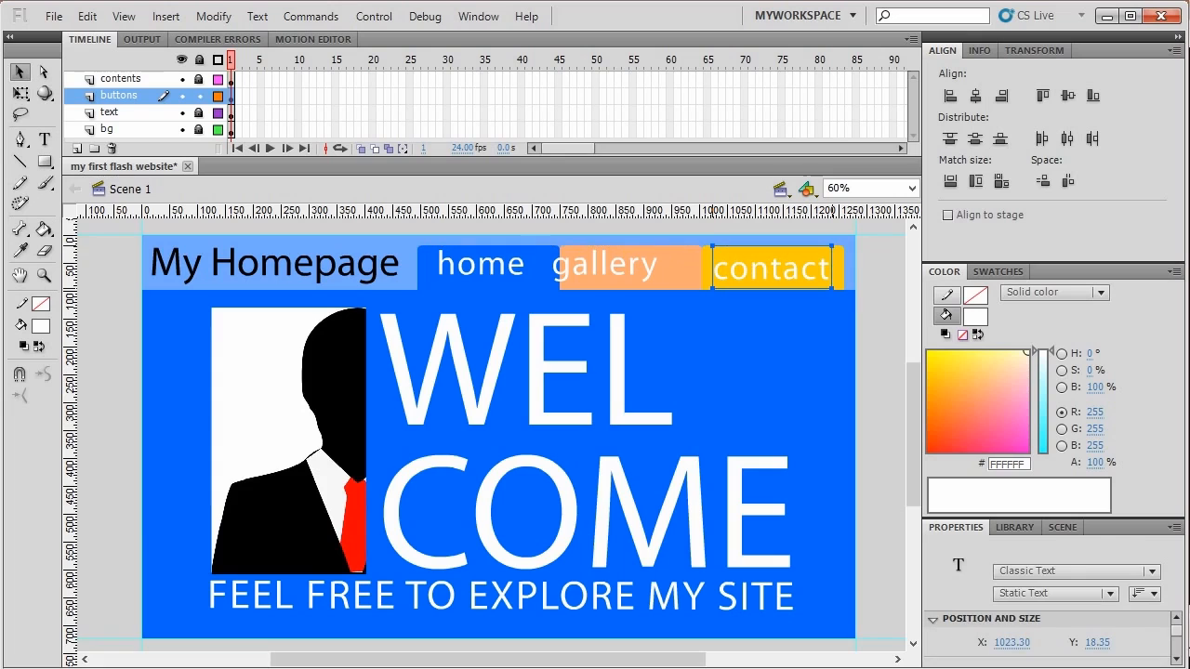
{"action": "left_click", "coordinate": [662, 265]}
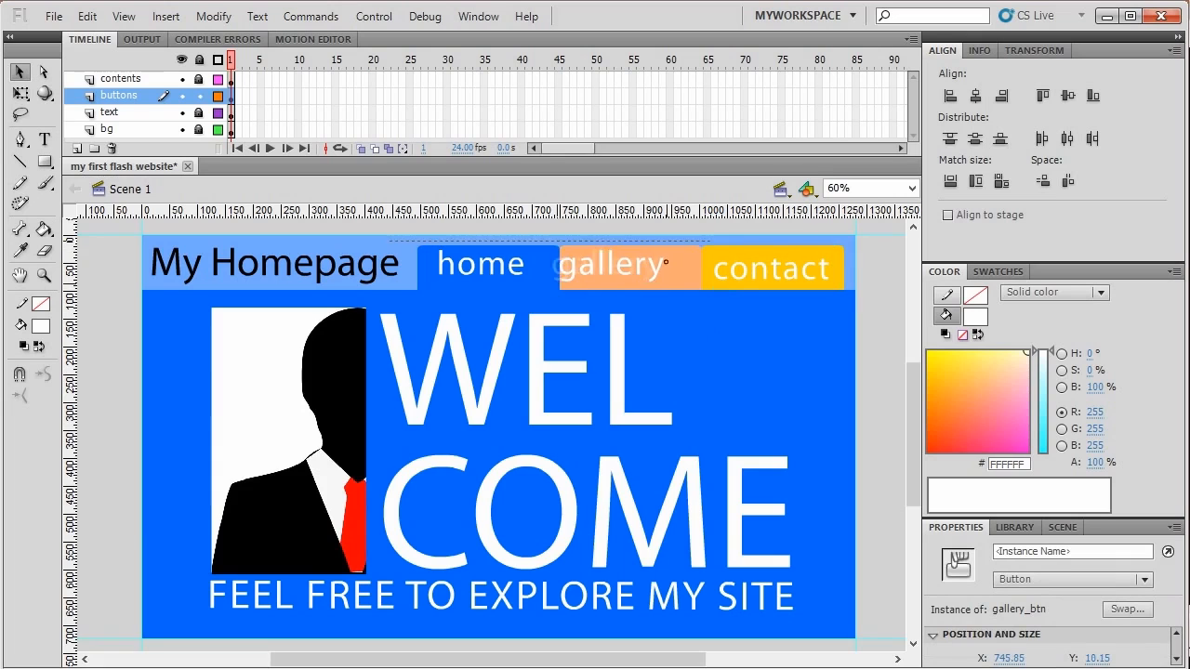
{"action": "left_click_drag", "start_coordinate": [665, 263], "coordinate": [682, 263]}
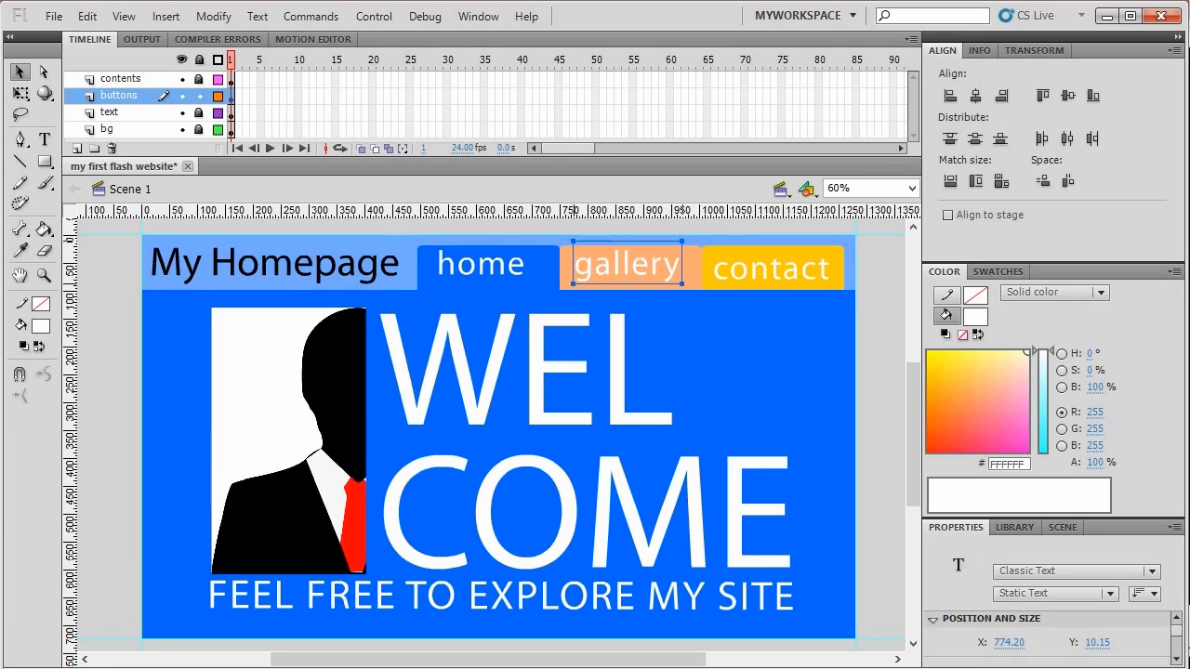
{"action": "left_click_drag", "start_coordinate": [481, 265], "coordinate": [484, 266]}
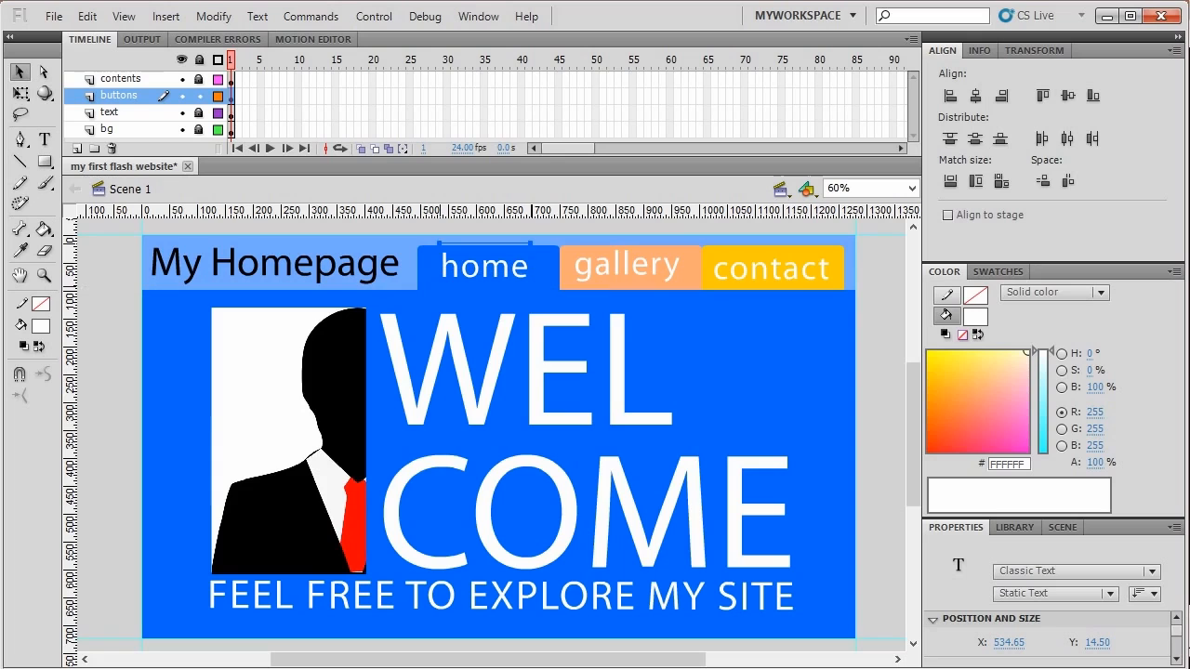
Align the three tab labels by their vertical centres and nudge the gallery label slightly right to X 777.50.
{"action": "left_click", "coordinate": [629, 265], "text": "shift"}
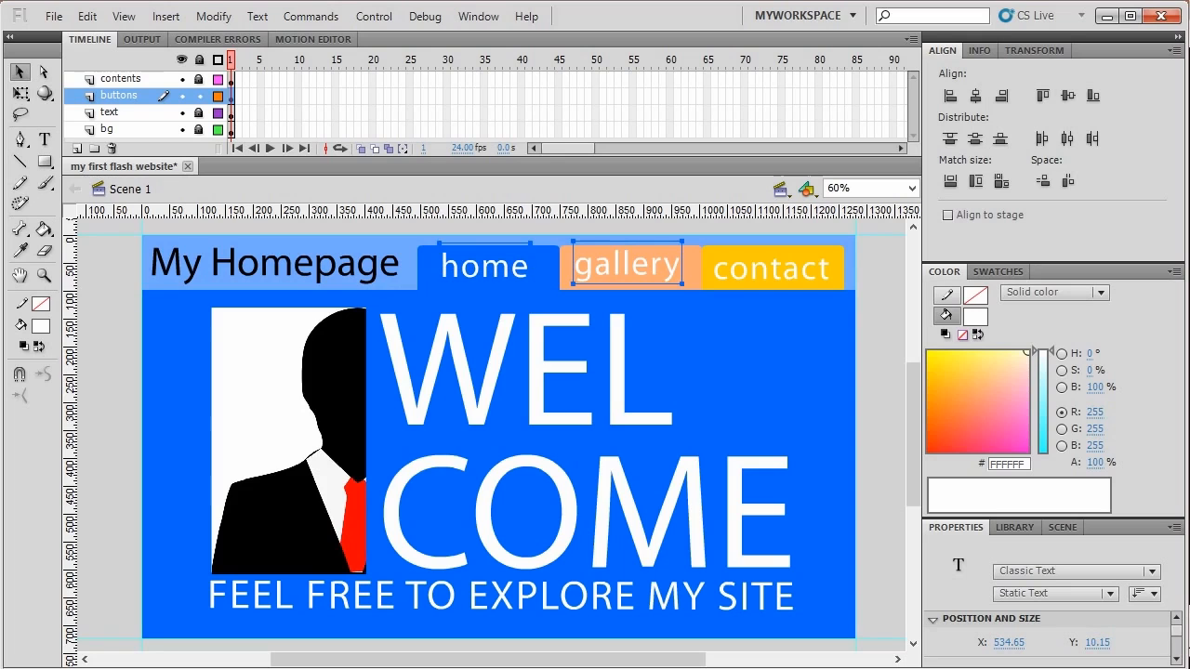
{"action": "left_click", "coordinate": [771, 267], "text": "shift"}
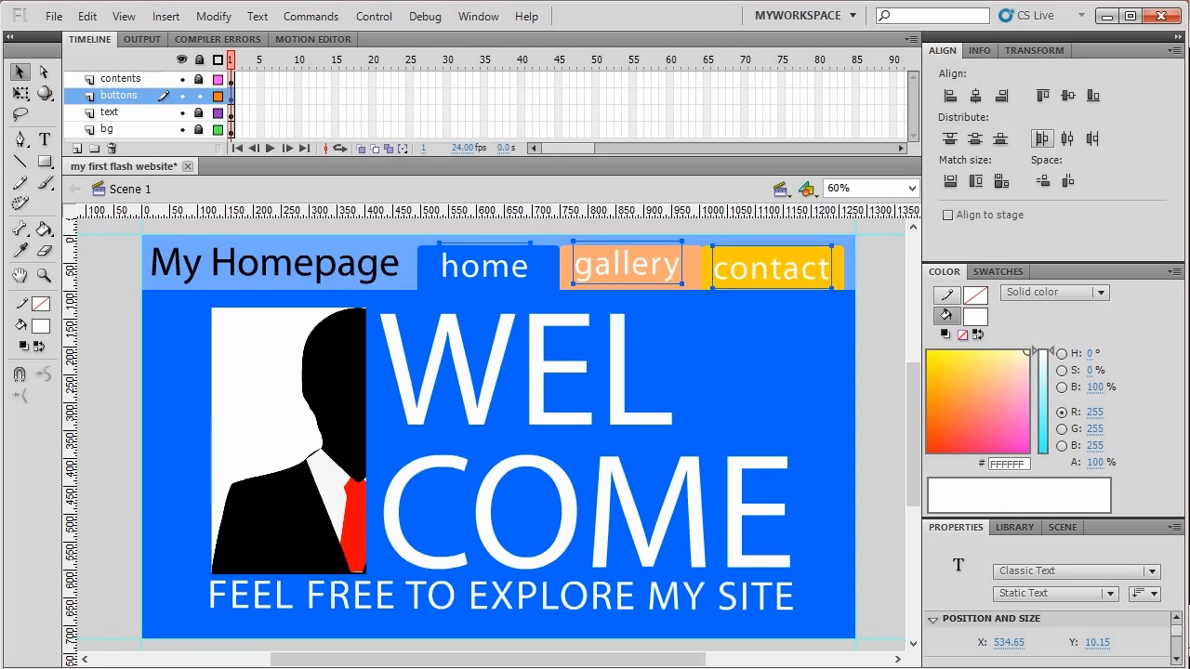
{"action": "left_click", "coordinate": [1068, 96]}
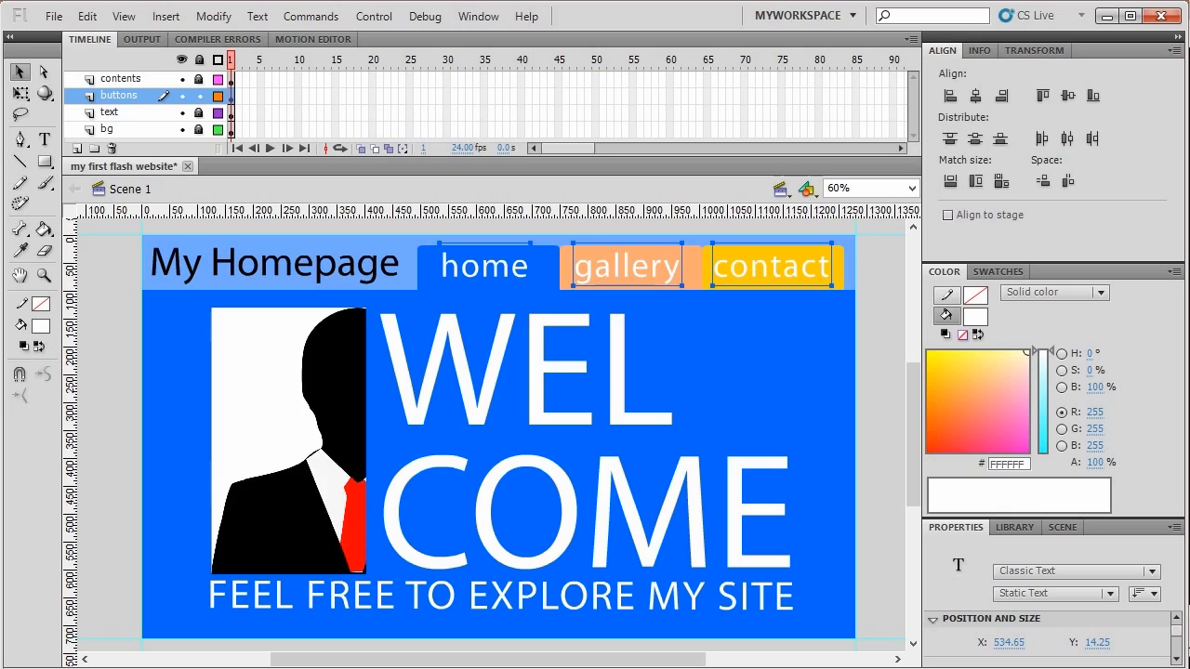
{"action": "key", "text": "Escape"}
{"action": "left_click", "coordinate": [627, 266]}
{"action": "key", "text": "Right"}
{"action": "key", "text": "Right"}
{"action": "key", "text": "Right"}
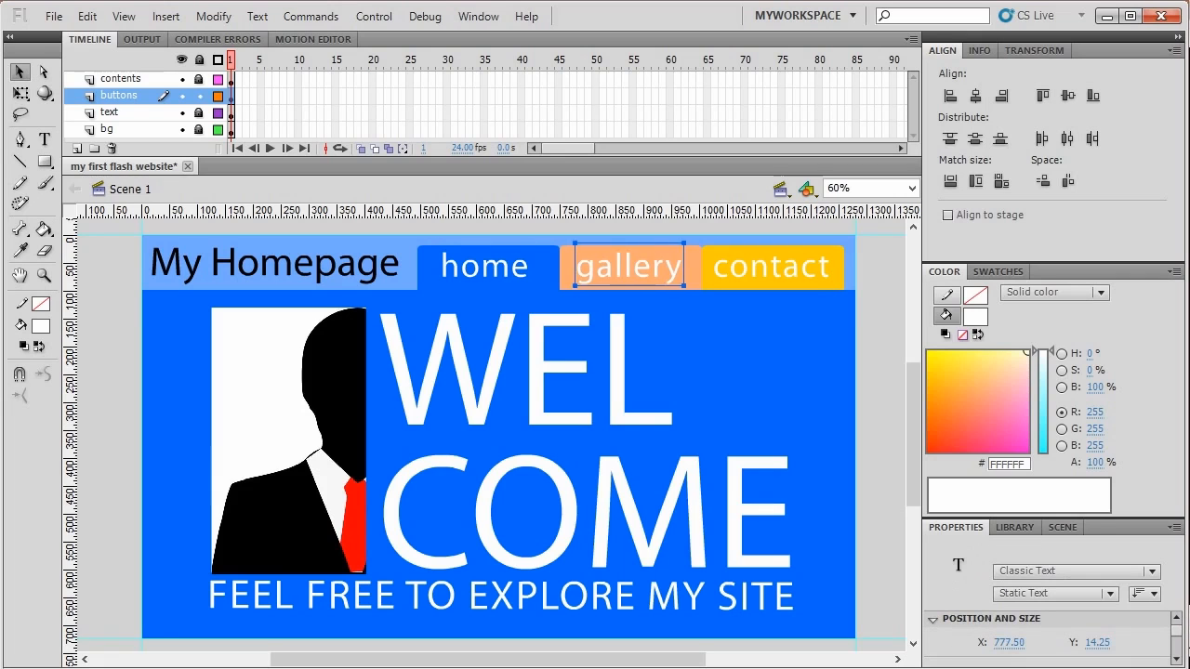
Save the document with auto-recovery enabled and deselect the gallery label.
{"action": "key", "text": "ctrl+s"}
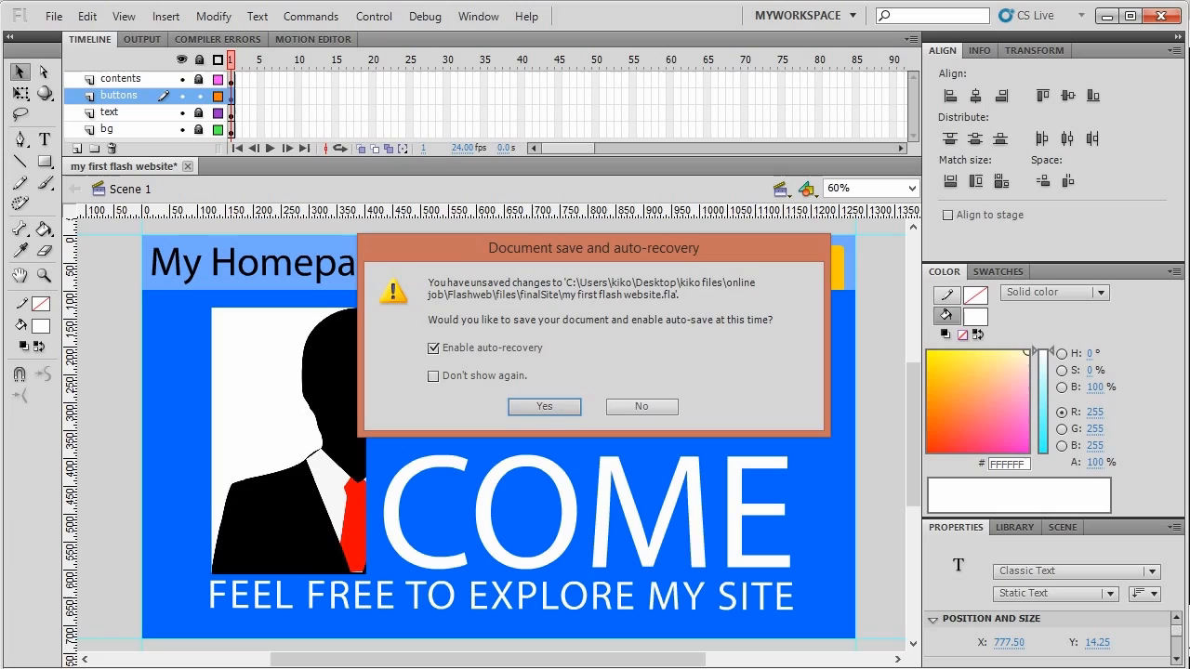
{"action": "key", "text": "Return"}
{"action": "key", "text": "Escape"}
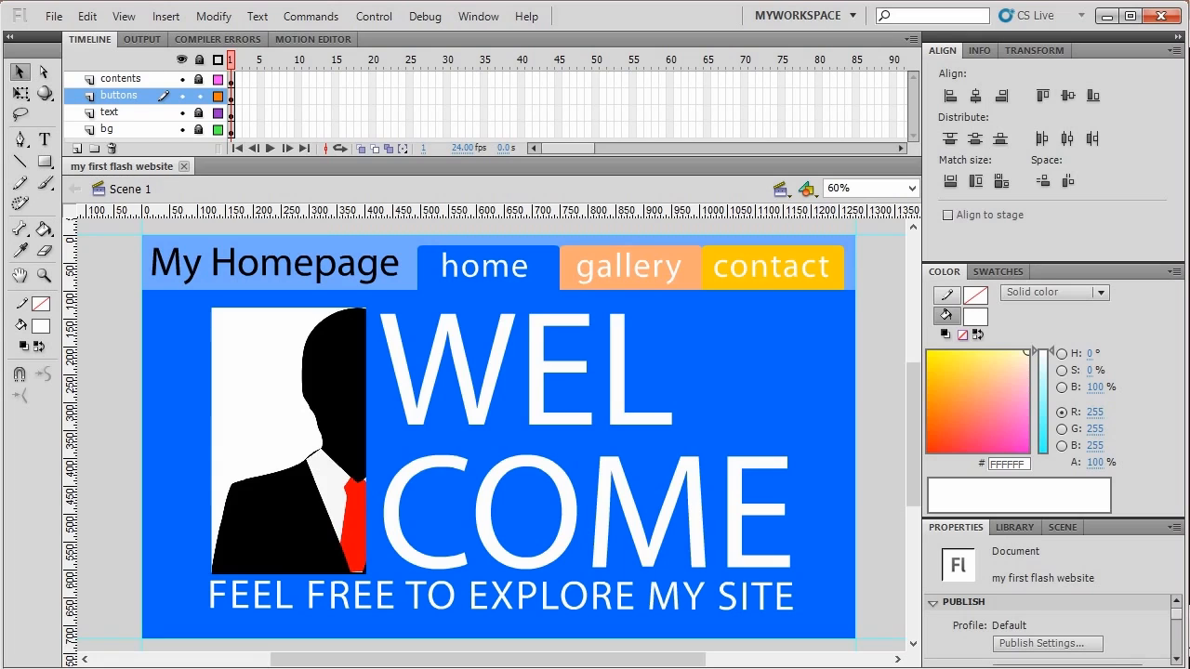
Add a new layer above the contents layer and name it as3.
{"action": "left_click", "coordinate": [119, 95]}
{"action": "left_click", "coordinate": [121, 78]}
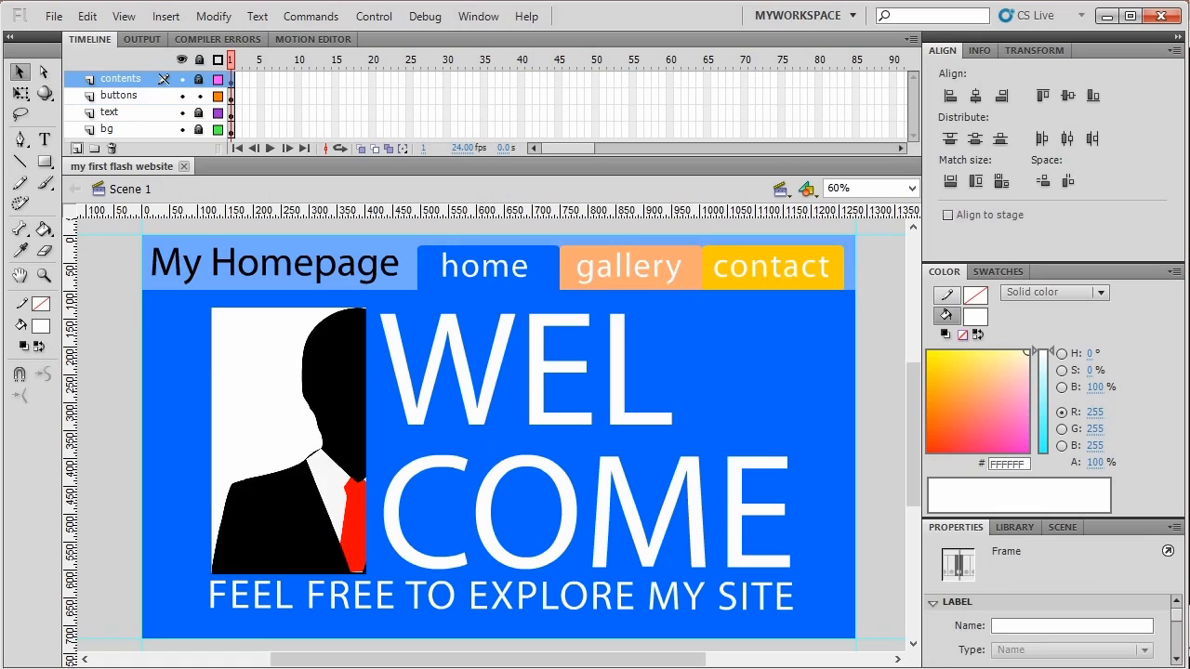
{"action": "left_click", "coordinate": [78, 148]}
{"action": "double_click", "coordinate": [118, 78]}
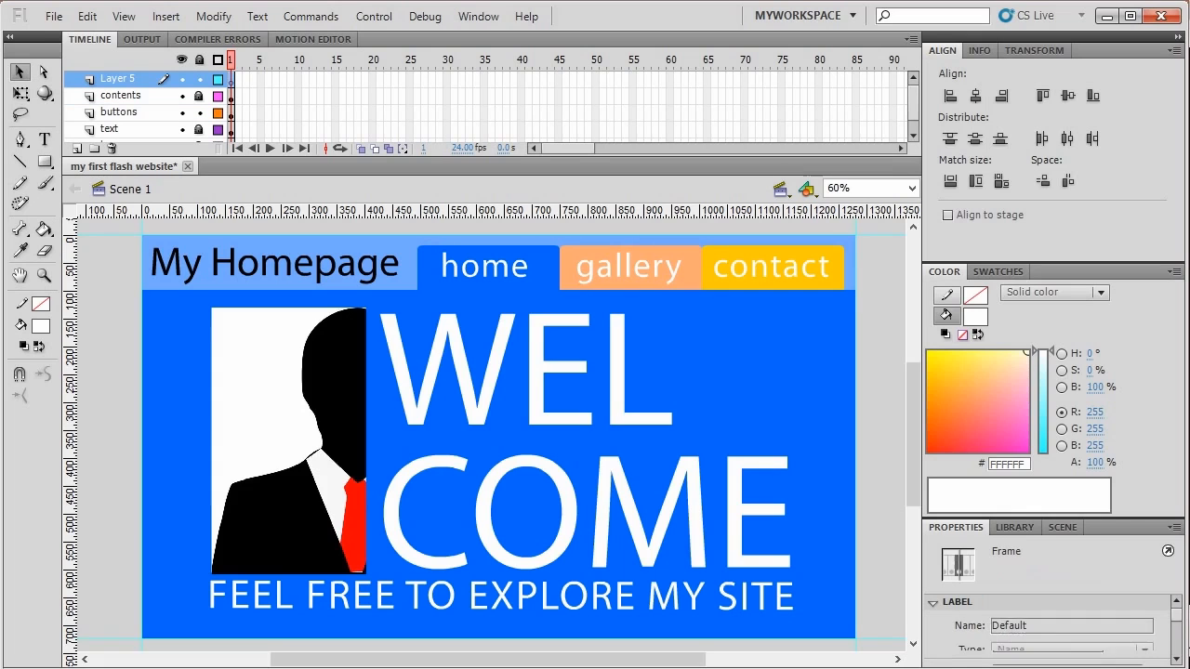
{"action": "type", "text": "as3"}
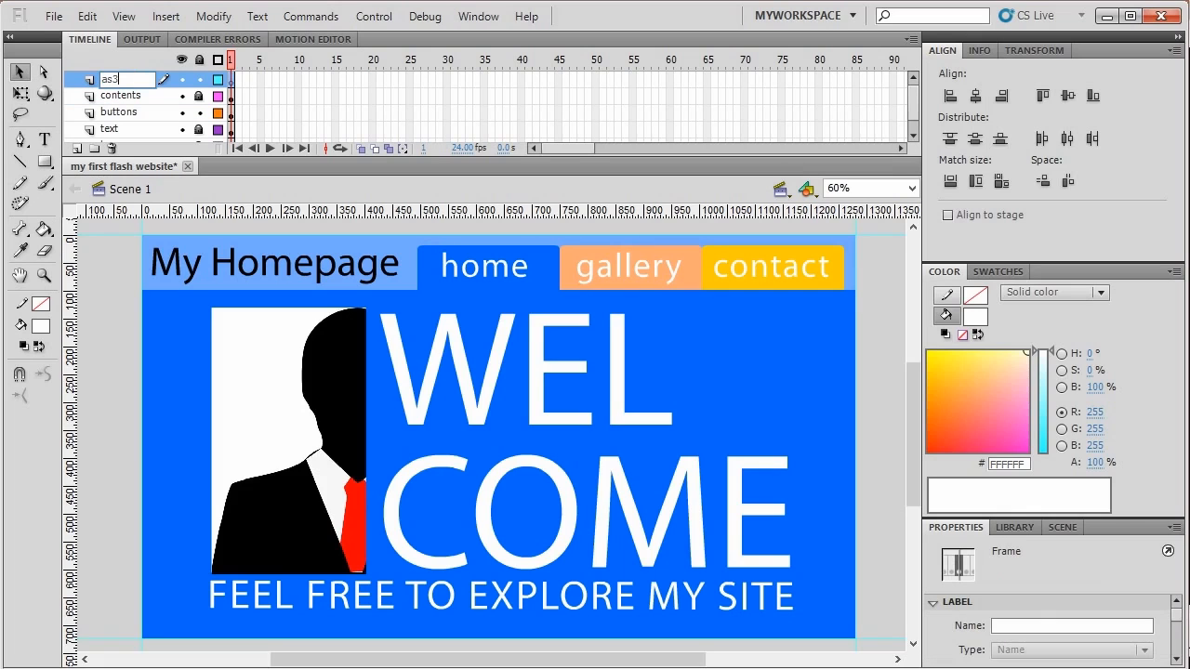
{"action": "key", "text": "Return"}
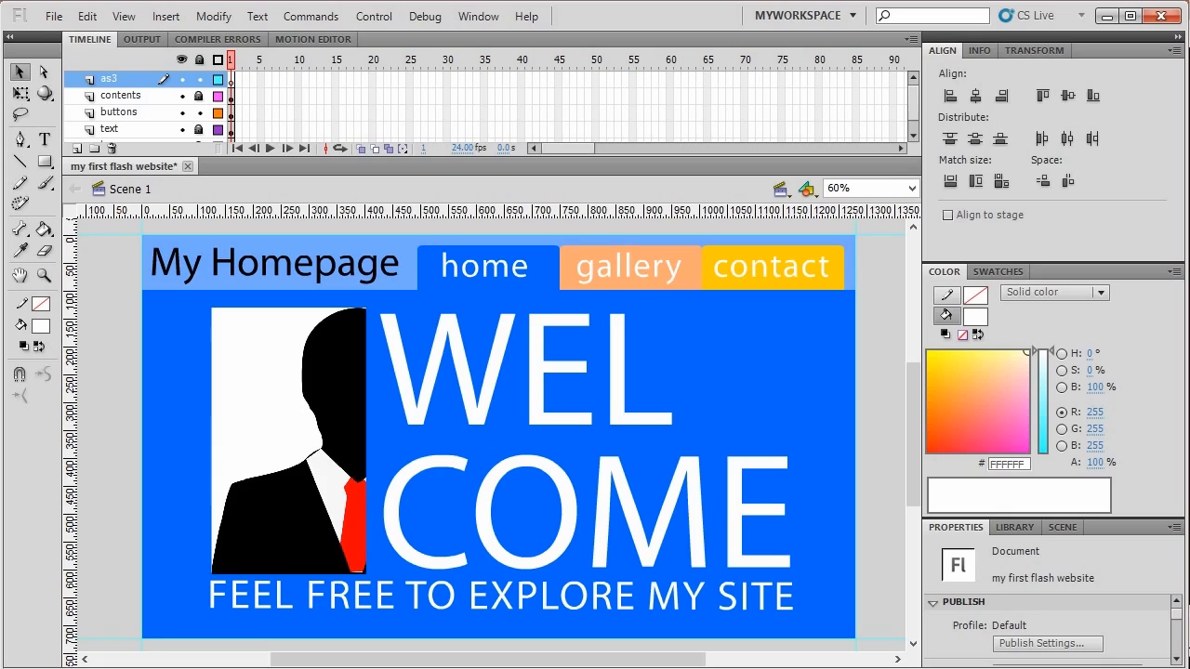
Give the blue home tab button on the buttons layer the instance name home_btn.
{"action": "left_click", "coordinate": [230, 112]}
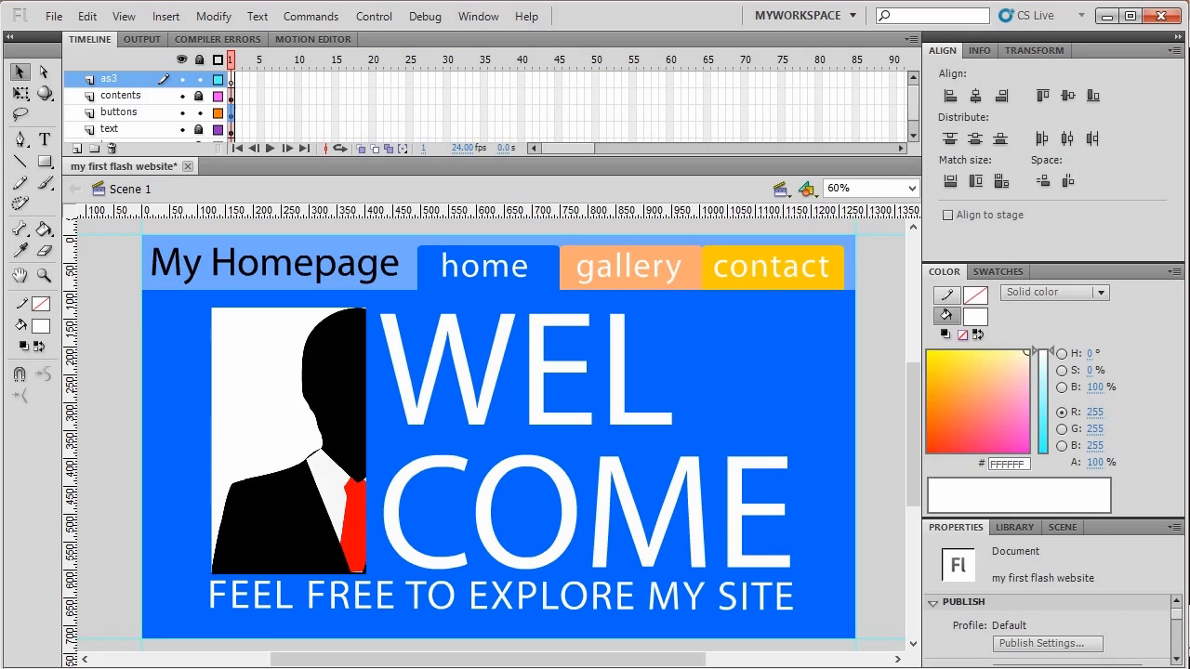
{"action": "left_click", "coordinate": [487, 278]}
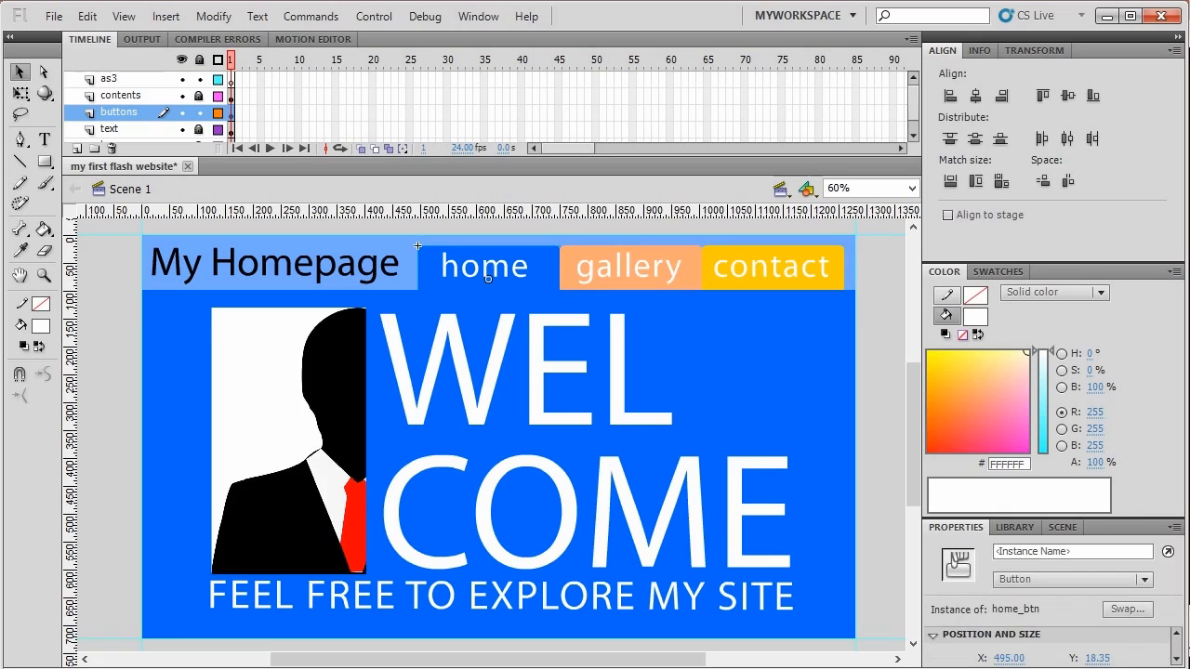
{"action": "double_click", "coordinate": [943, 271]}
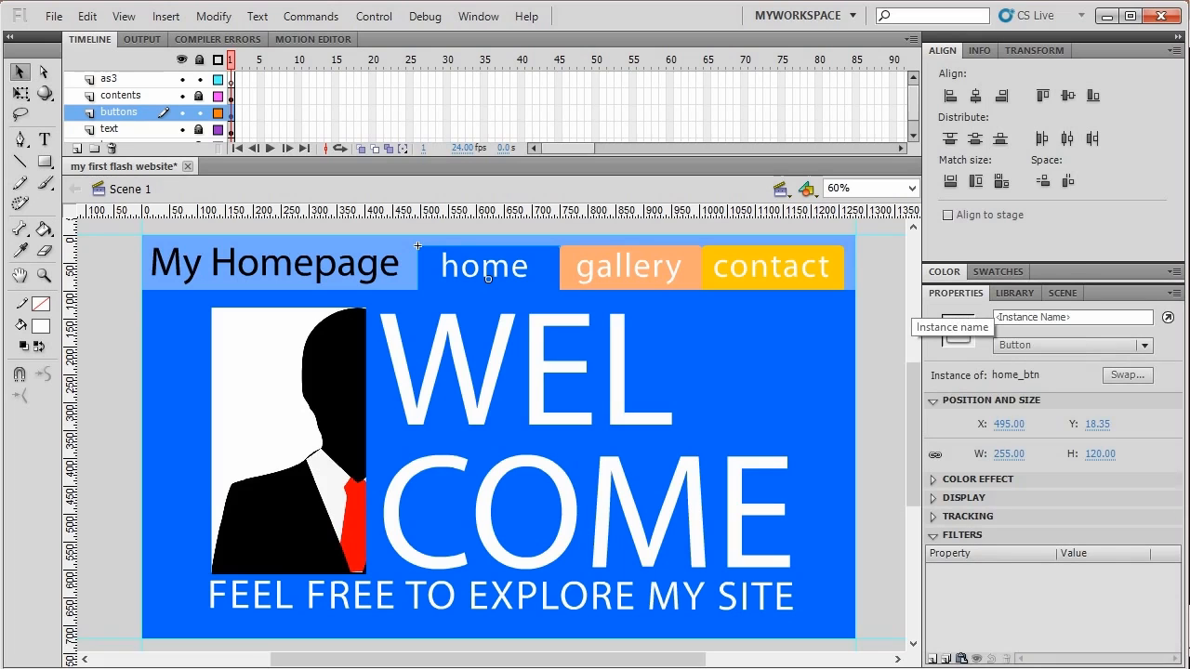
{"action": "left_click", "coordinate": [1009, 318]}
{"action": "type", "text": "hom"}
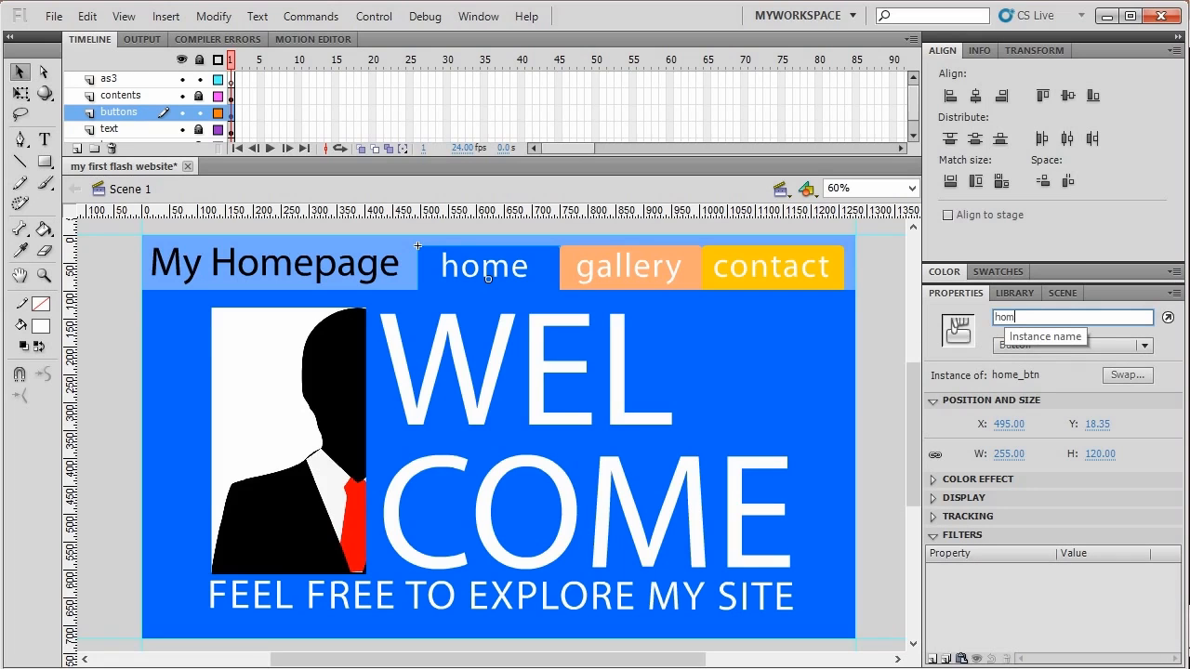
{"action": "type", "text": "e_"}
{"action": "type", "text": "g"}
{"action": "type", "text": "bnt"}
{"action": "key", "text": "Return"}
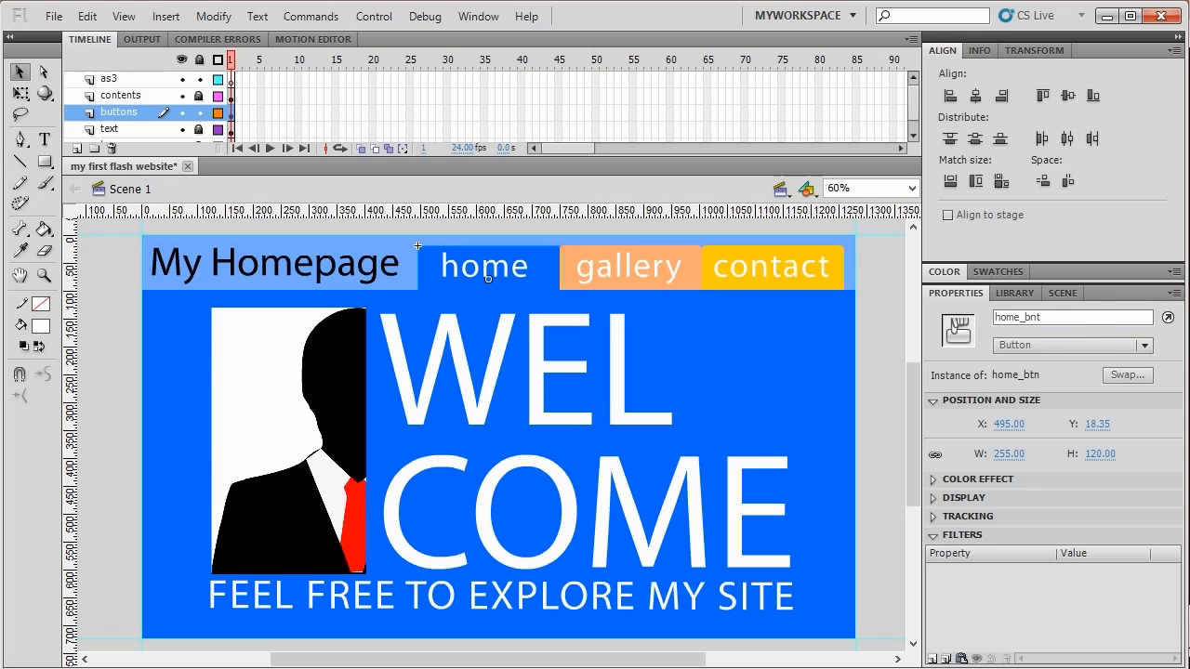
{"action": "left_click_drag", "start_coordinate": [1029, 317], "coordinate": [1118, 318]}
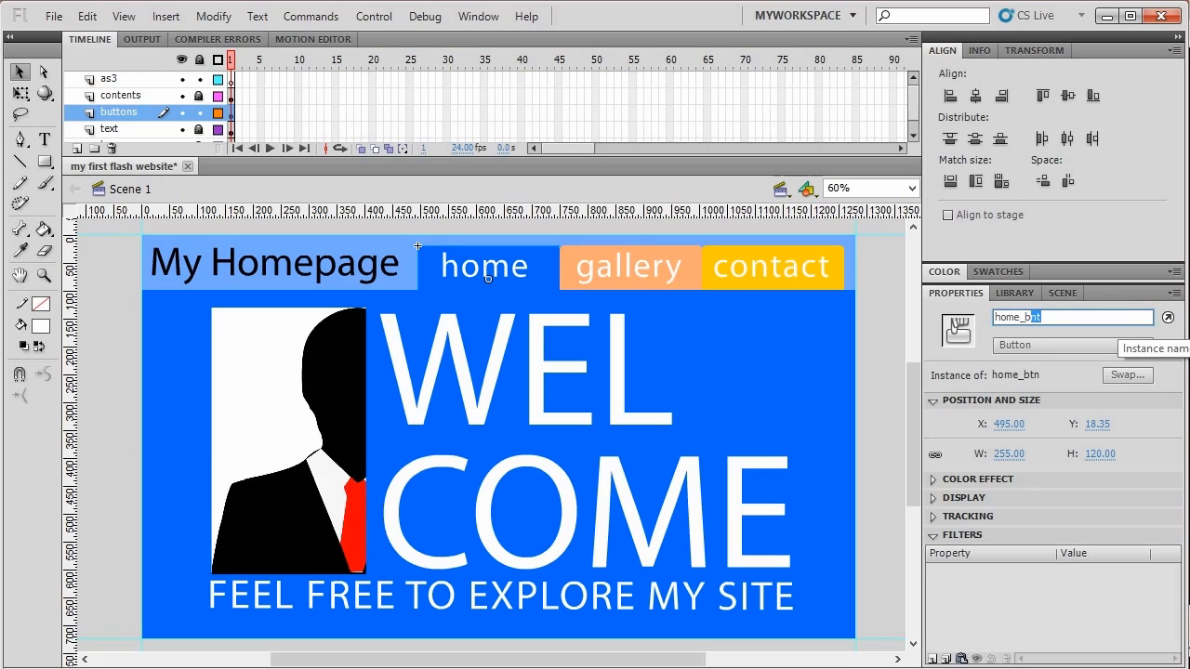
{"action": "type", "text": "tn"}
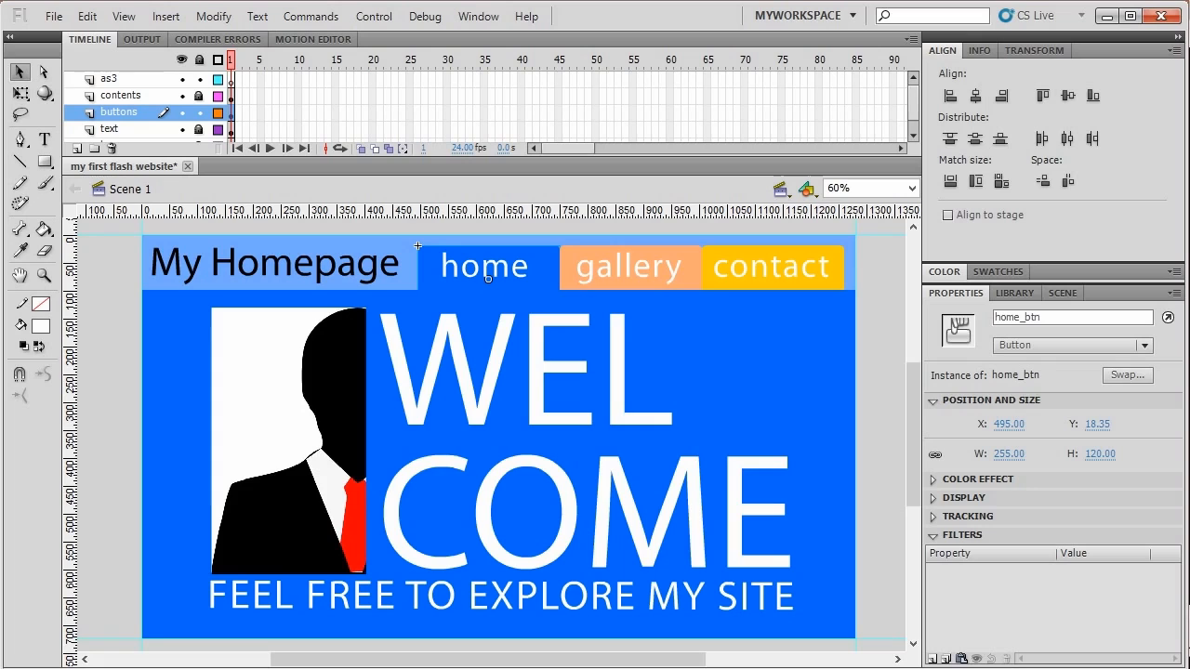
Give the orange gallery tab button the instance name gallery_btn.
{"action": "left_click", "coordinate": [629, 278]}
{"action": "left_click", "coordinate": [1069, 317]}
{"action": "type", "text": "g"}
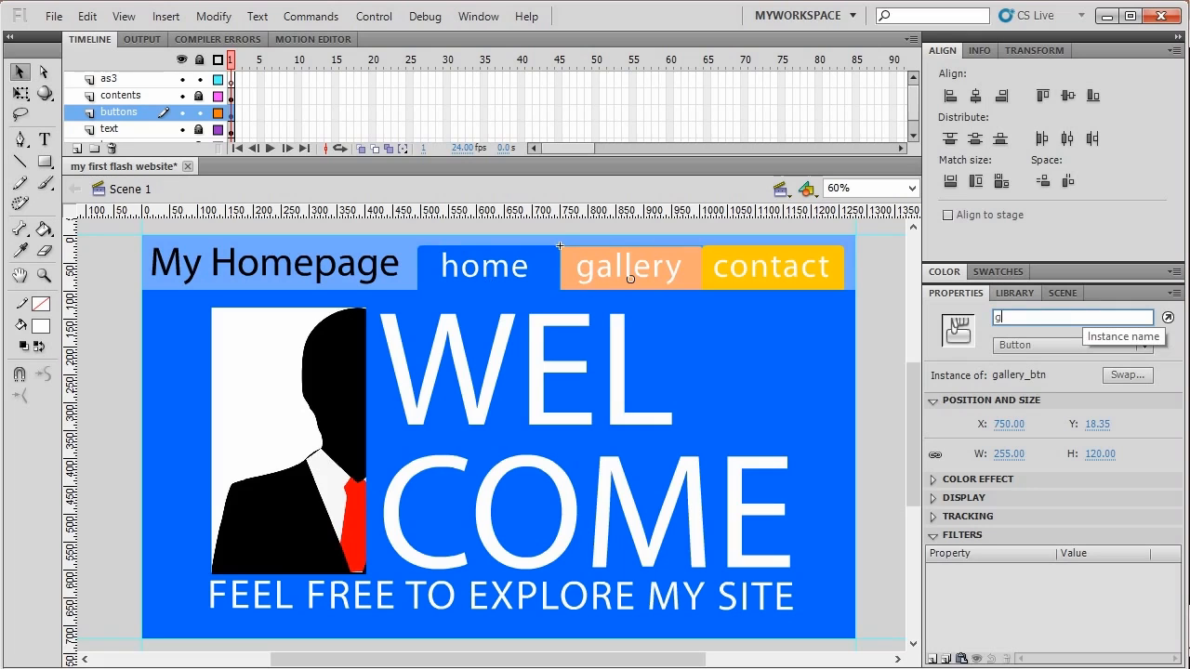
{"action": "type", "text": "allery_btn"}
{"action": "key", "text": "Return"}
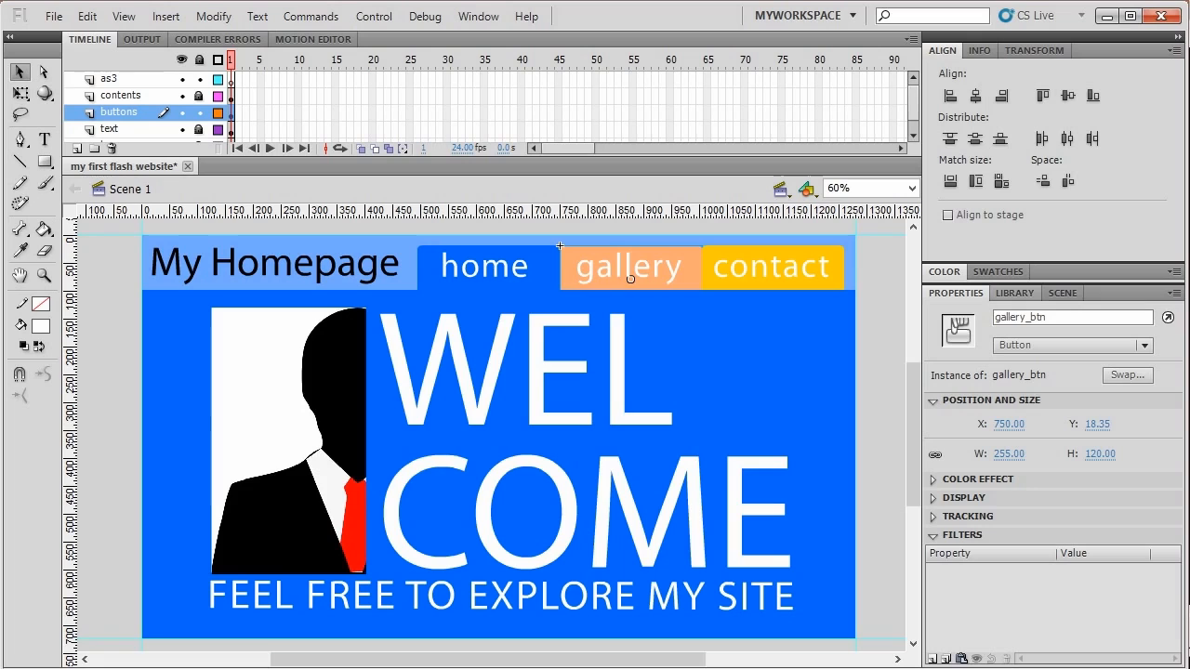
Give the yellow contact tab button the instance name contact_btn.
{"action": "left_click", "coordinate": [773, 278]}
{"action": "left_click", "coordinate": [1001, 317]}
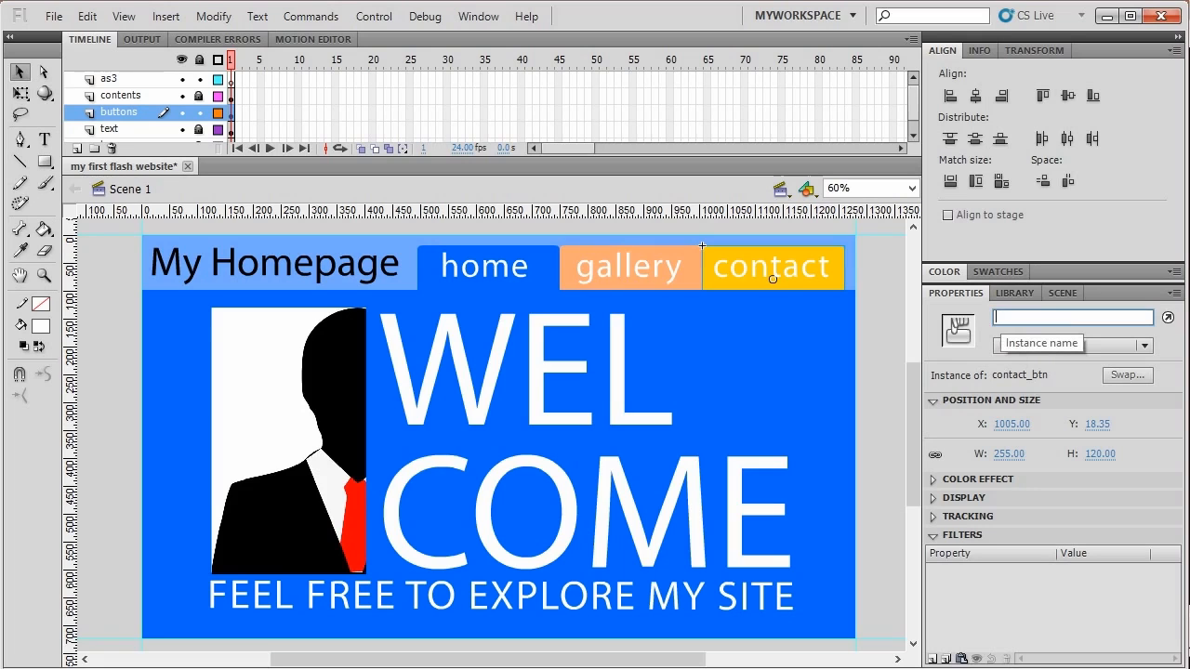
{"action": "type", "text": "contact_btn"}
{"action": "key", "text": "Return"}
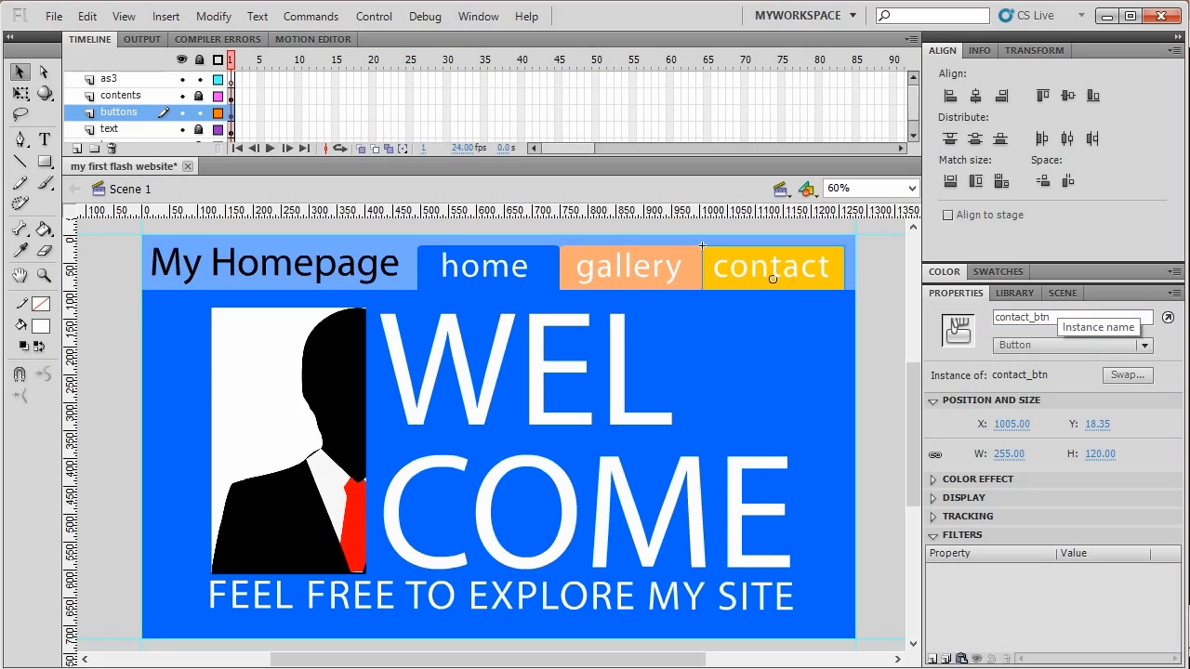
Check the instance names of the home, gallery and contact tab buttons one after another.
{"action": "left_click", "coordinate": [881, 418]}
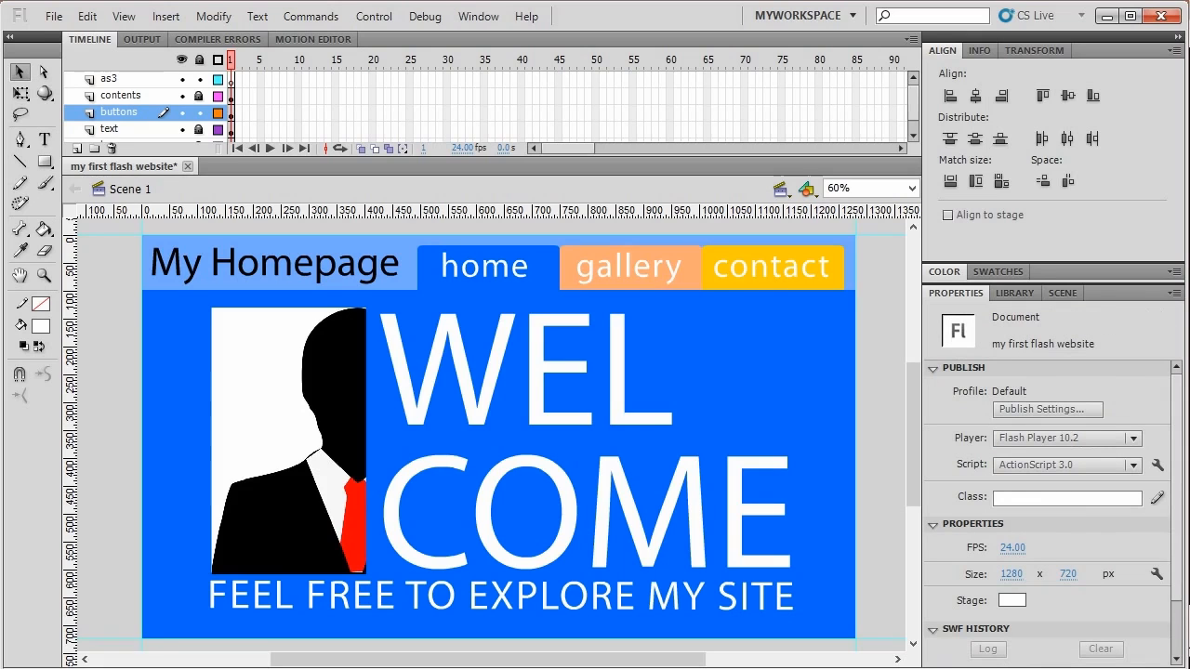
{"action": "left_click", "coordinate": [630, 278]}
{"action": "left_click", "coordinate": [771, 274]}
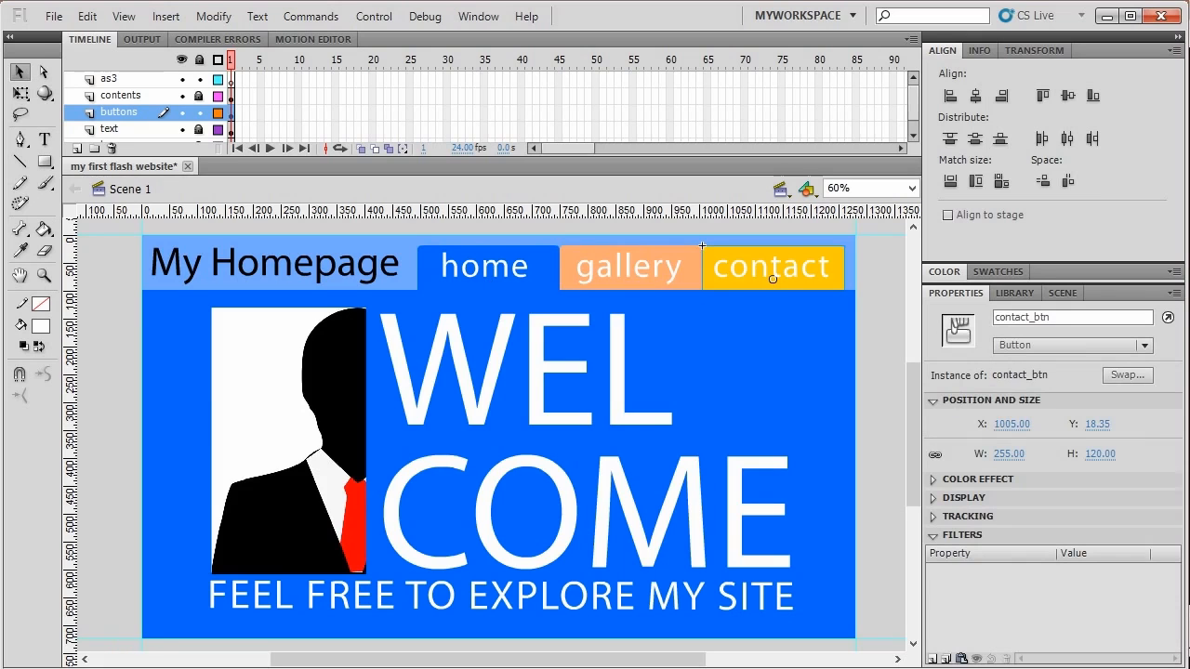
{"action": "left_click", "coordinate": [631, 275]}
{"action": "left_click", "coordinate": [487, 277]}
{"action": "left_click", "coordinate": [631, 274]}
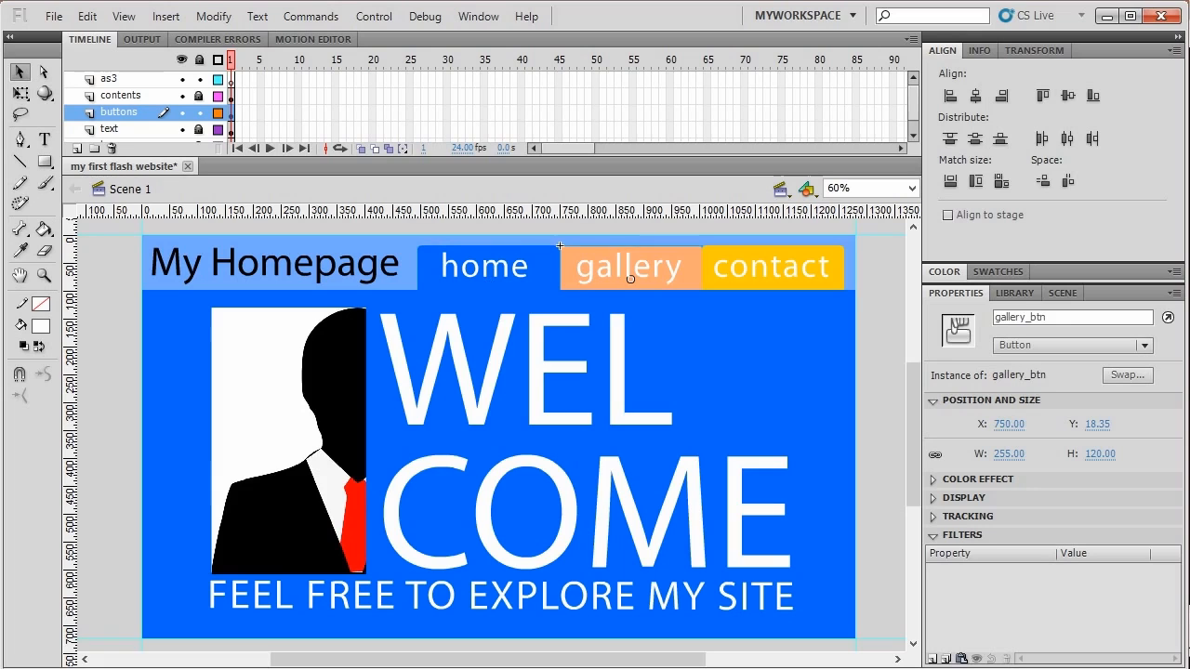
{"action": "left_click", "coordinate": [487, 277]}
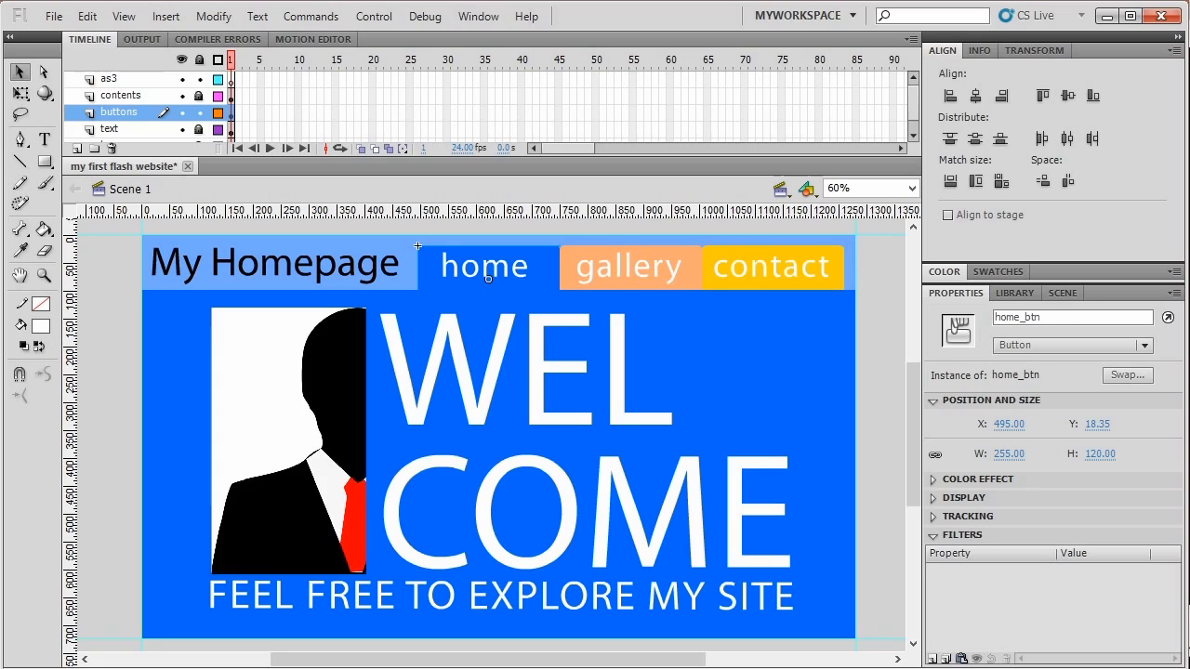
Open the script of the as3 layer's first frame and begin the statement home_btn.addEventListener(MouseEvent.
{"action": "left_click", "coordinate": [230, 80]}
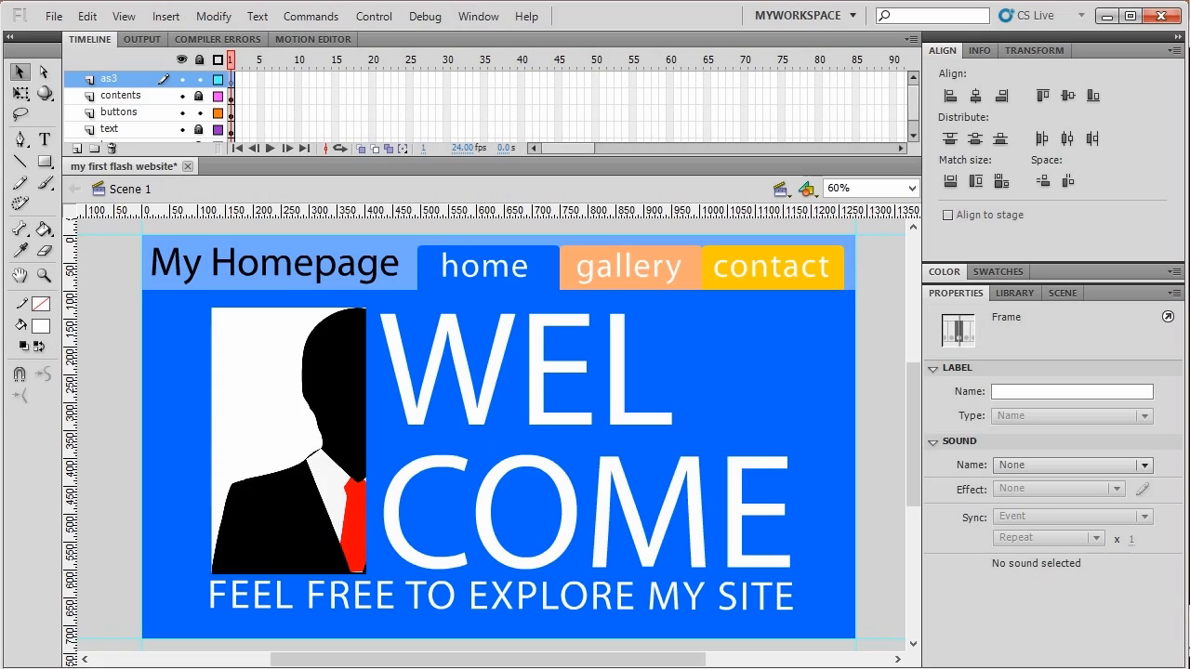
{"action": "left_click", "coordinate": [478, 16]}
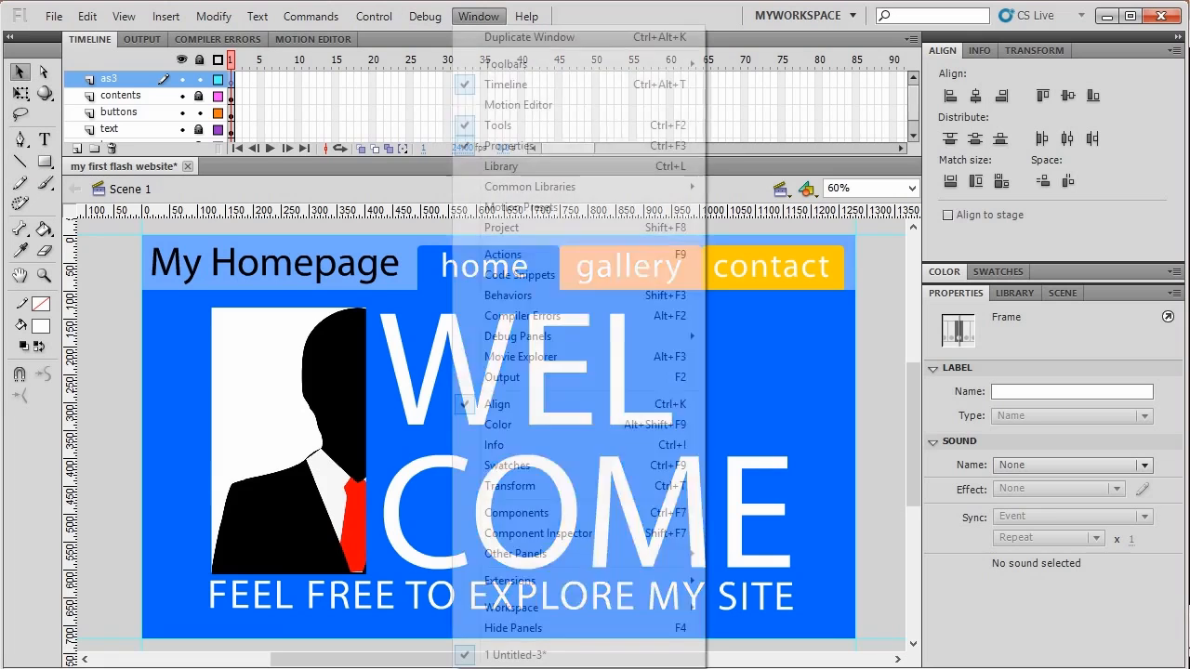
{"action": "left_click", "coordinate": [502, 255]}
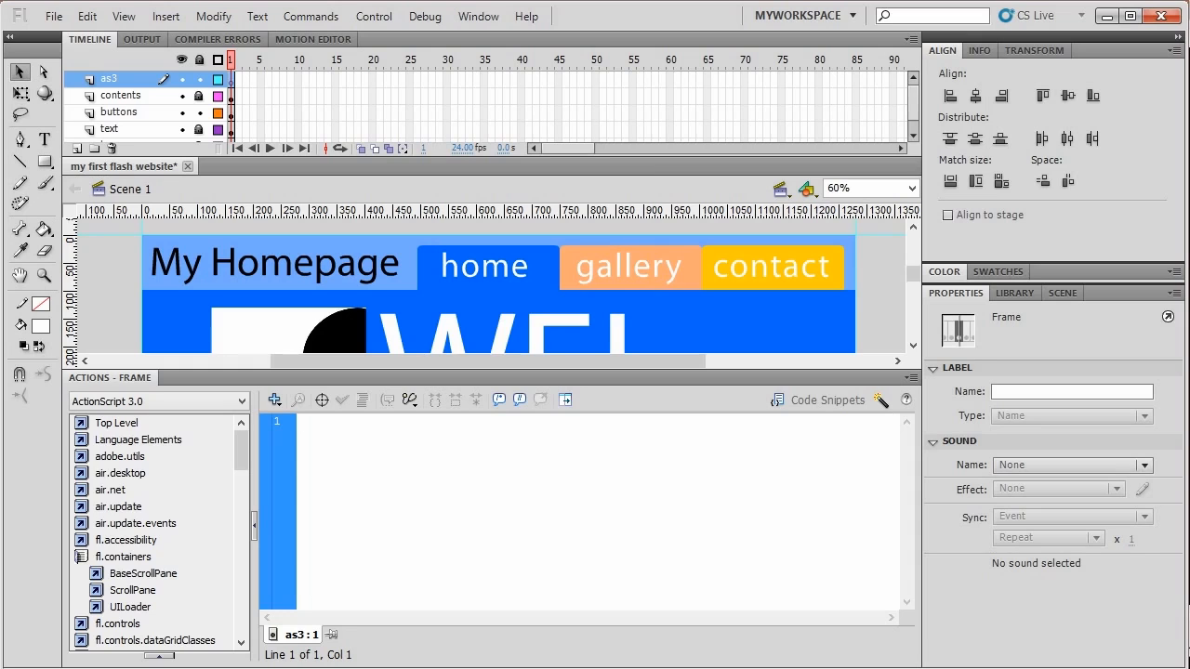
{"action": "type", "text": "hone_"}
{"action": "key", "text": "BackSpace"}
{"action": "key", "text": "BackSpace"}
{"action": "key", "text": "BackSpace"}
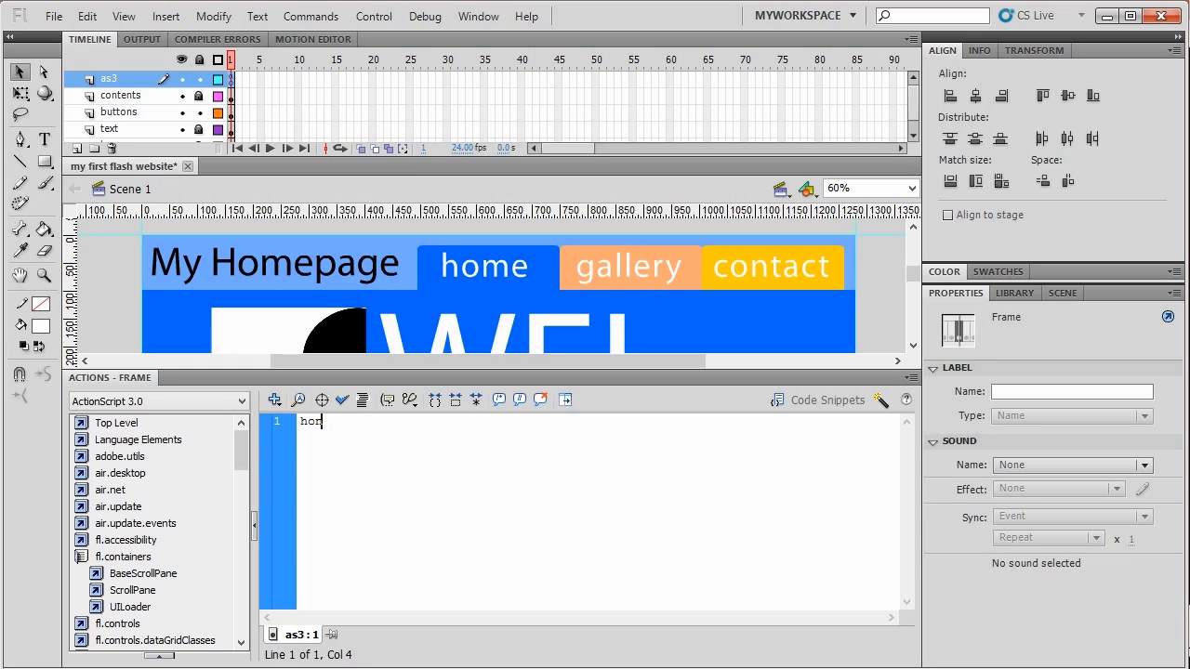
{"action": "type", "text": "me_btn.addEvent:"}
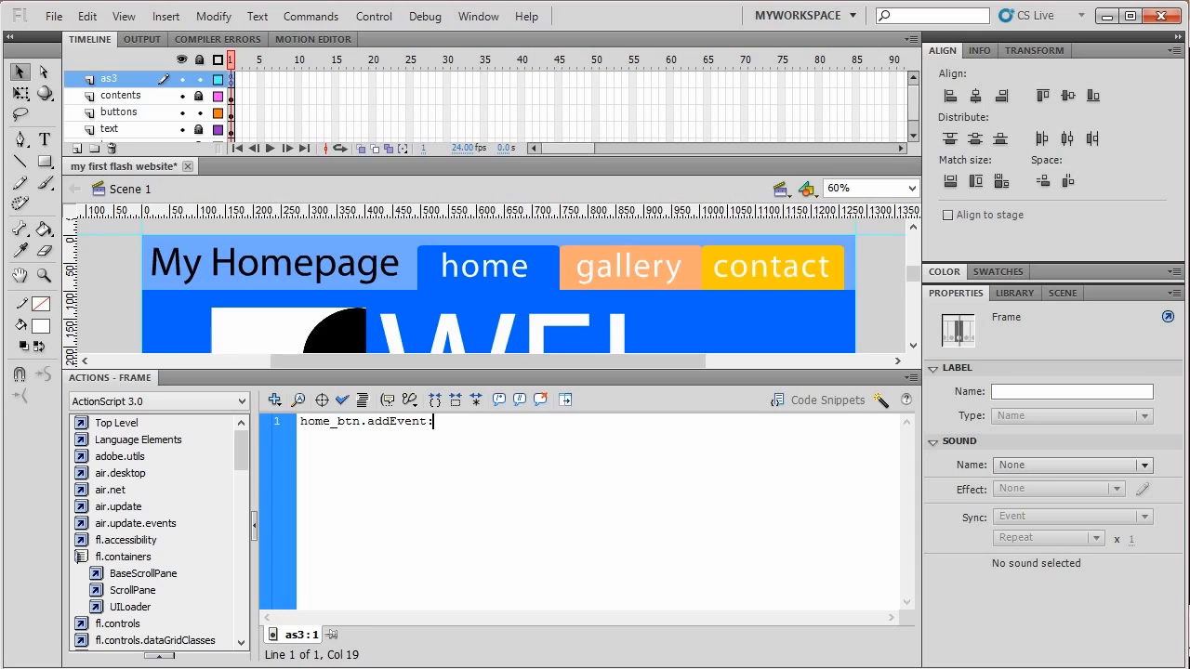
{"action": "type", "text": "iostener"}
{"action": "key", "text": "BackSpace"}
{"action": "key", "text": "BackSpace"}
{"action": "key", "text": "BackSpace"}
{"action": "key", "text": "BackSpace"}
{"action": "key", "text": "BackSpace"}
{"action": "key", "text": "BackSpace"}
{"action": "key", "text": "BackSpace"}
{"action": "key", "text": "BackSpace"}
{"action": "key", "text": "BackSpace"}
{"action": "type", "text": "Listener(MouseEvent"}
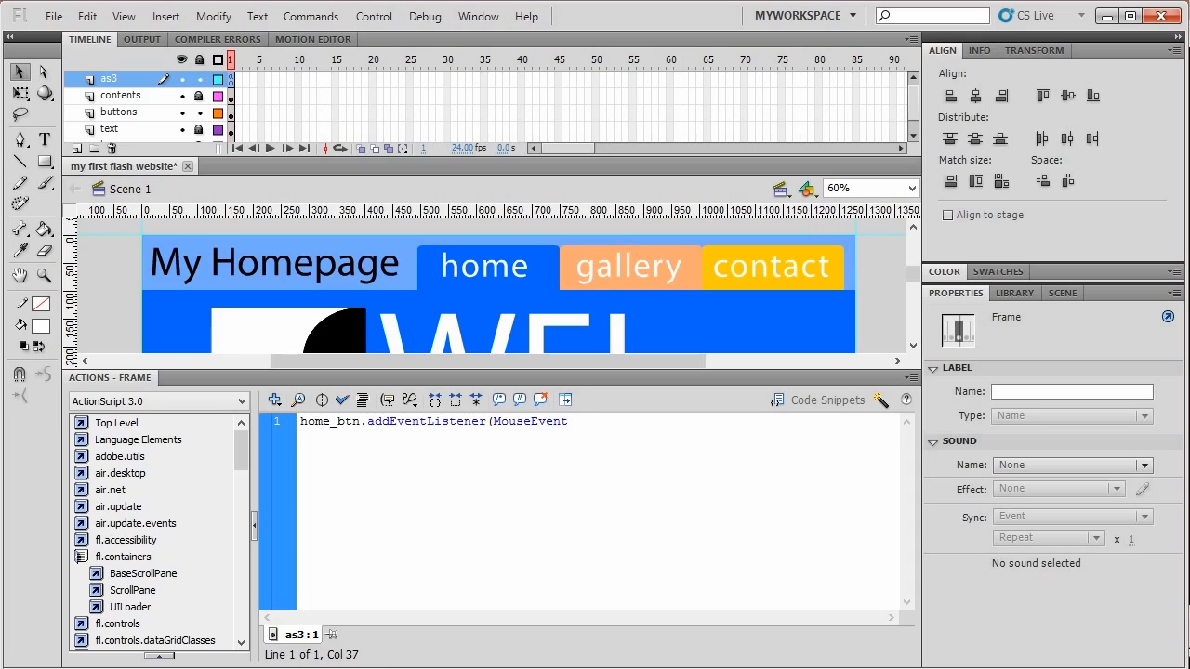
Re-enter MouseEvent in the listener call using code completion so that the script imports flash.events.MouseEvent.
{"action": "key", "text": "BackSpace"}
{"action": "key", "text": "BackSpace"}
{"action": "key", "text": "BackSpace"}
{"action": "key", "text": "BackSpace"}
{"action": "key", "text": "BackSpace"}
{"action": "key", "text": "BackSpace"}
{"action": "key", "text": "BackSpace"}
{"action": "key", "text": "BackSpace"}
{"action": "key", "text": "BackSpace"}
{"action": "key", "text": "BackSpace"}
{"action": "key", "text": "ctrl+space"}
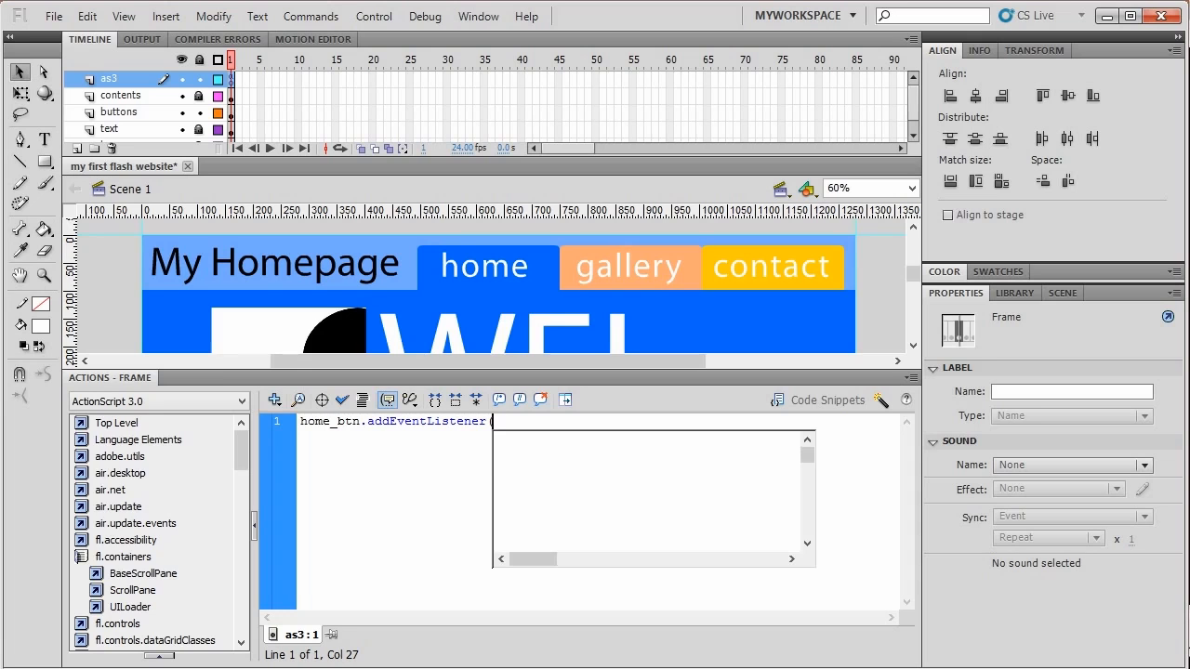
{"action": "type", "text": "Mpo"}
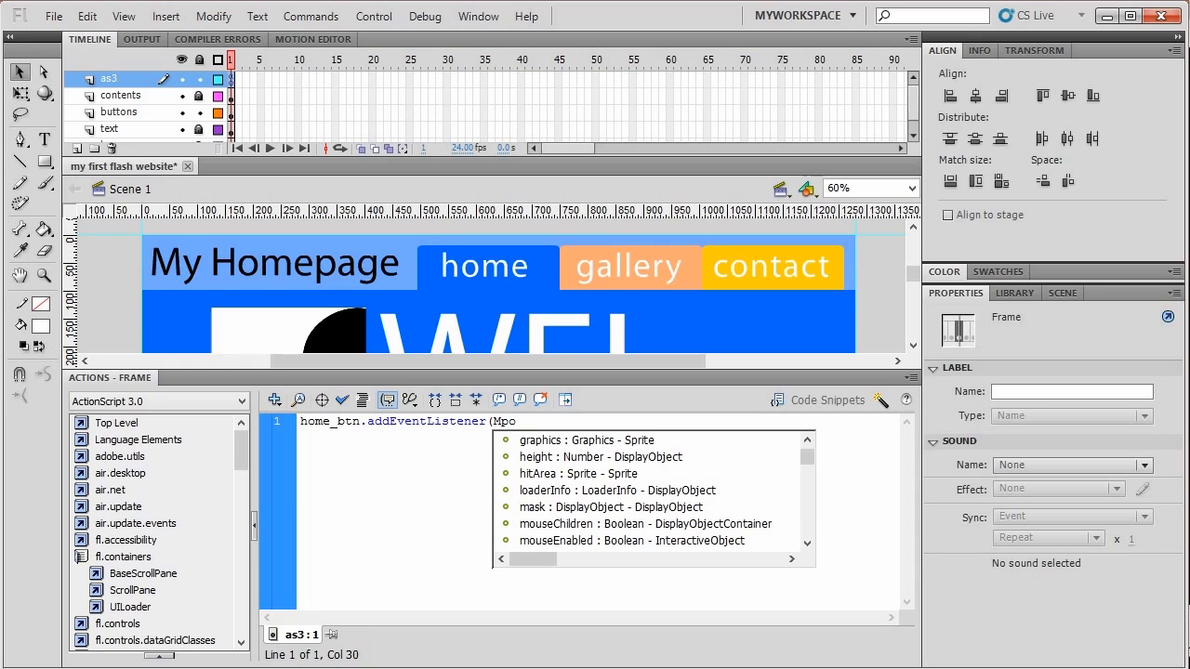
{"action": "key", "text": "BackSpace"}
{"action": "key", "text": "BackSpace"}
{"action": "type", "text": "ouseE"}
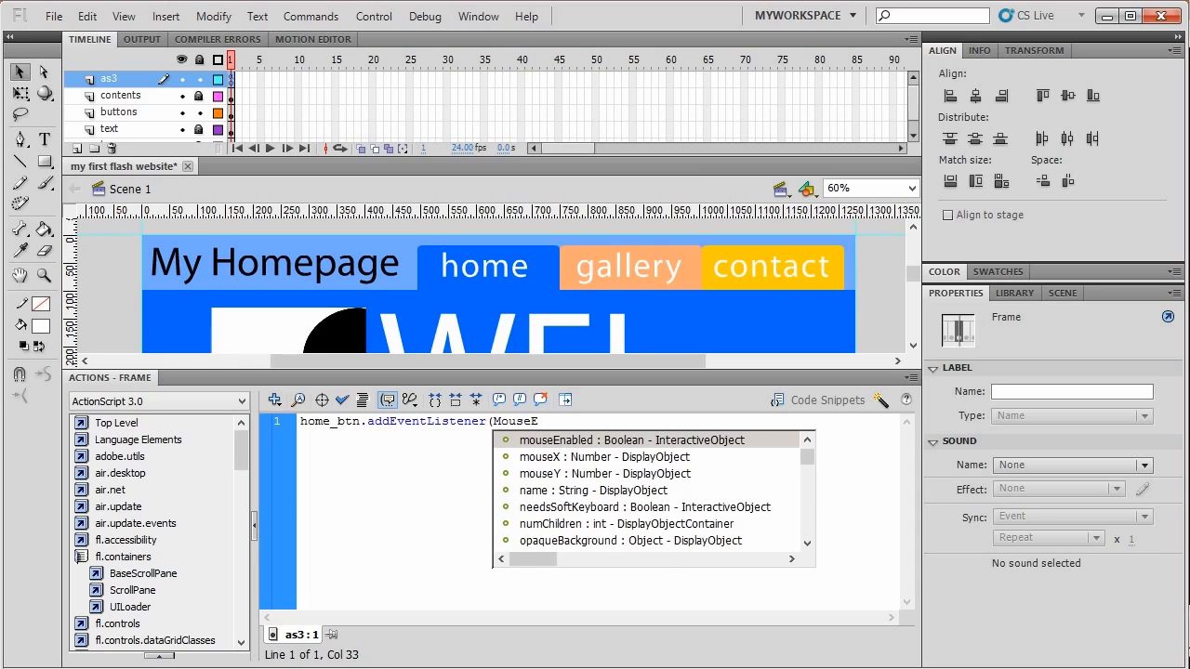
{"action": "type", "text": "vent"}
{"action": "key", "text": "Return"}
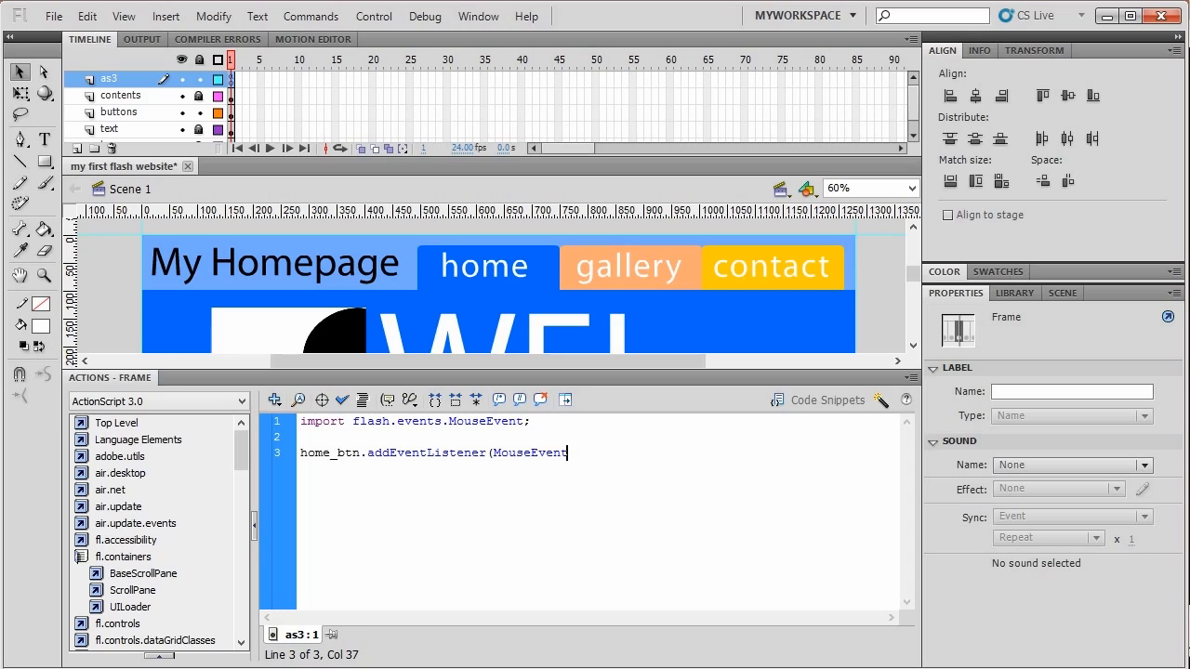
Complete the home_btn listener statement with the CLICK event and the handler fcn_goHome.
{"action": "type", "text": ".C"}
{"action": "type", "text": "l"}
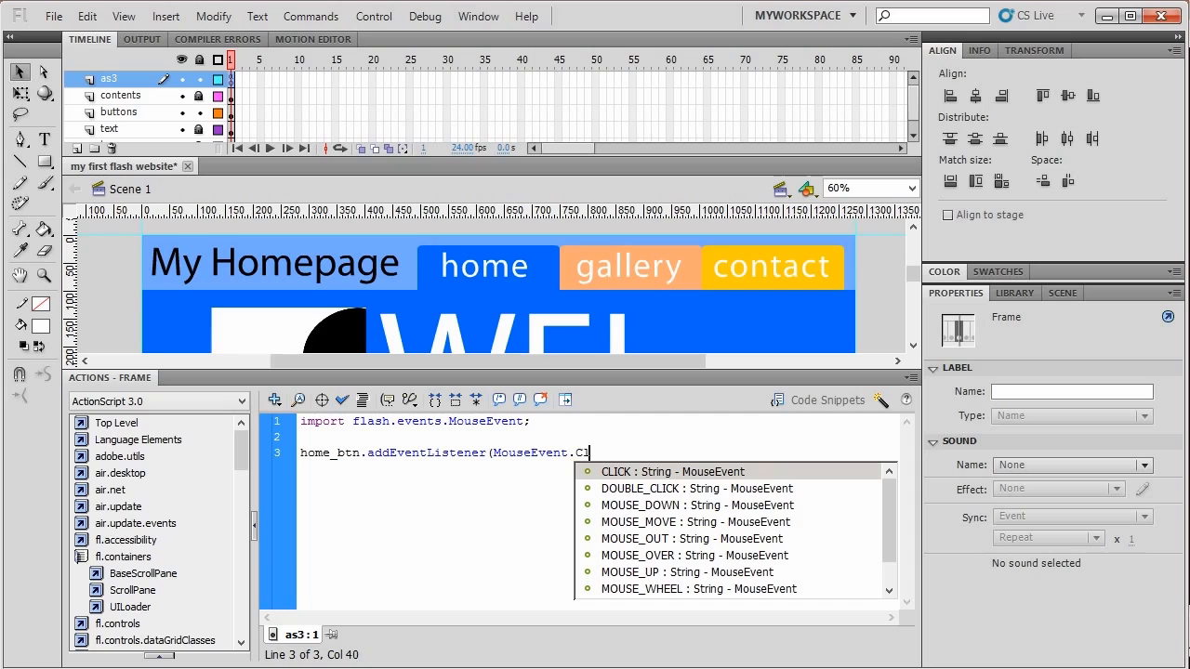
{"action": "key", "text": "BackSpace"}
{"action": "key", "text": "Return"}
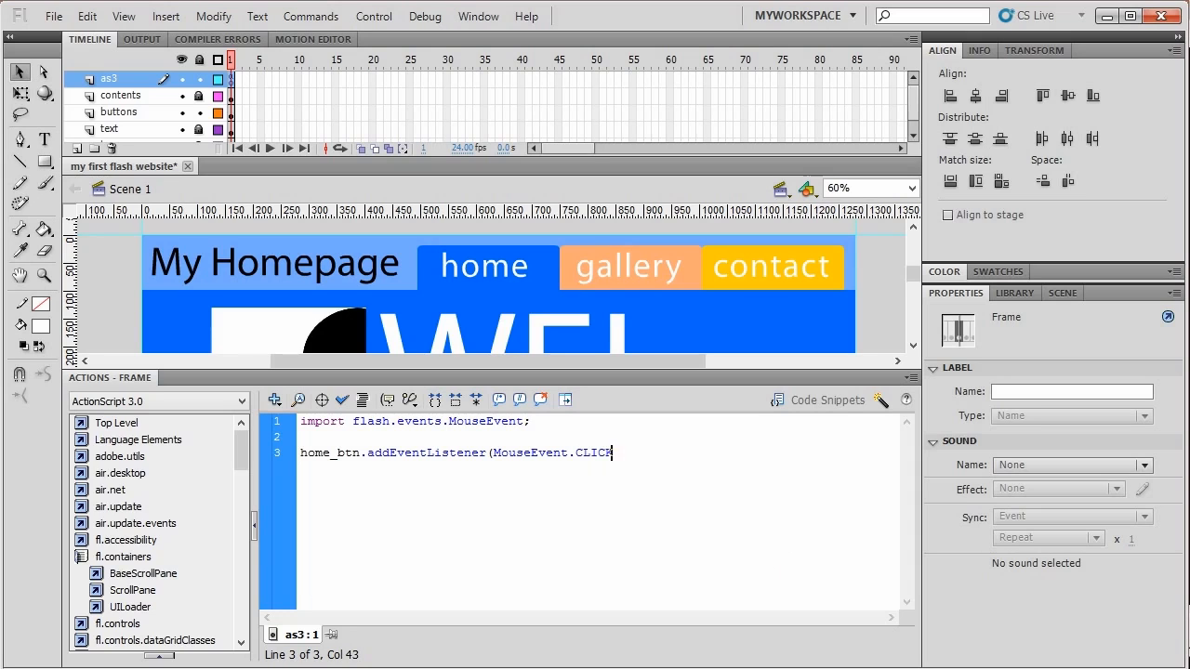
{"action": "type", "text": ","}
{"action": "key", "text": "BackSpace"}
{"action": "type", "text": "fcn_hom"}
{"action": "key", "text": "BackSpace"}
{"action": "key", "text": "BackSpace"}
{"action": "key", "text": "BackSpace"}
{"action": "type", "text": "goHome);"}
{"action": "key", "text": "Return"}
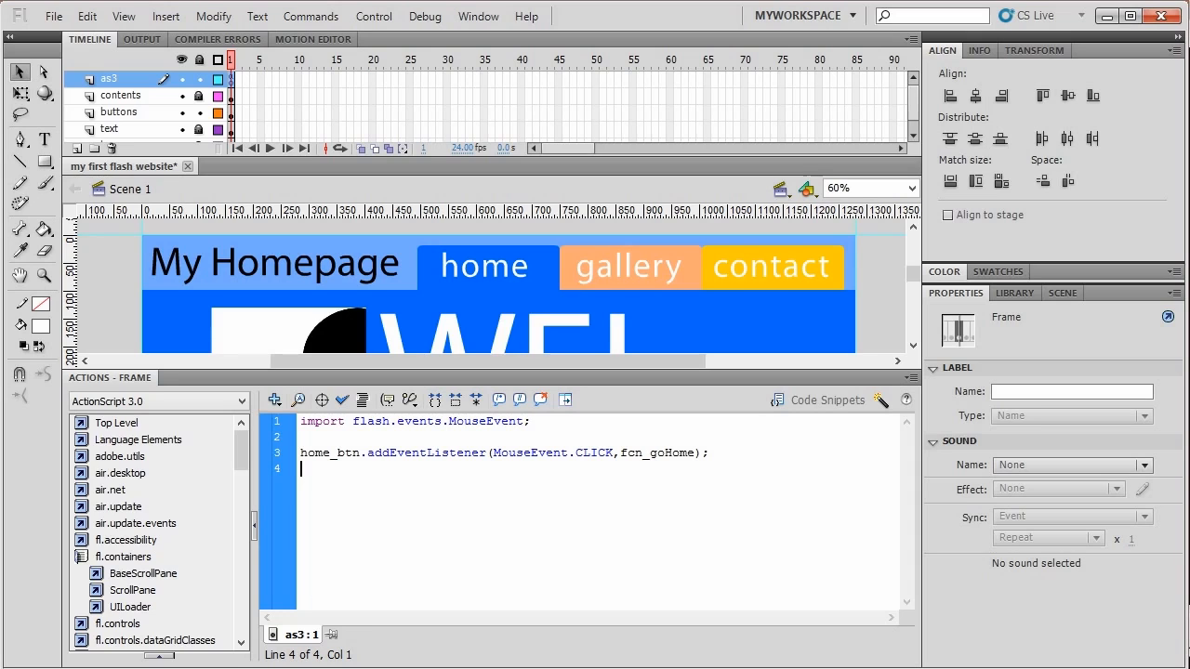
Start declaring the handler function fcn_goHome on the line below the listener.
{"action": "type", "text": "funct"}
{"action": "type", "text": "ionf"}
{"action": "type", "text": "on"}
{"action": "key", "text": "BackSpace"}
{"action": "key", "text": "BackSpace"}
{"action": "key", "text": "BackSpace"}
{"action": "type", "text": "fcn_goHome("}
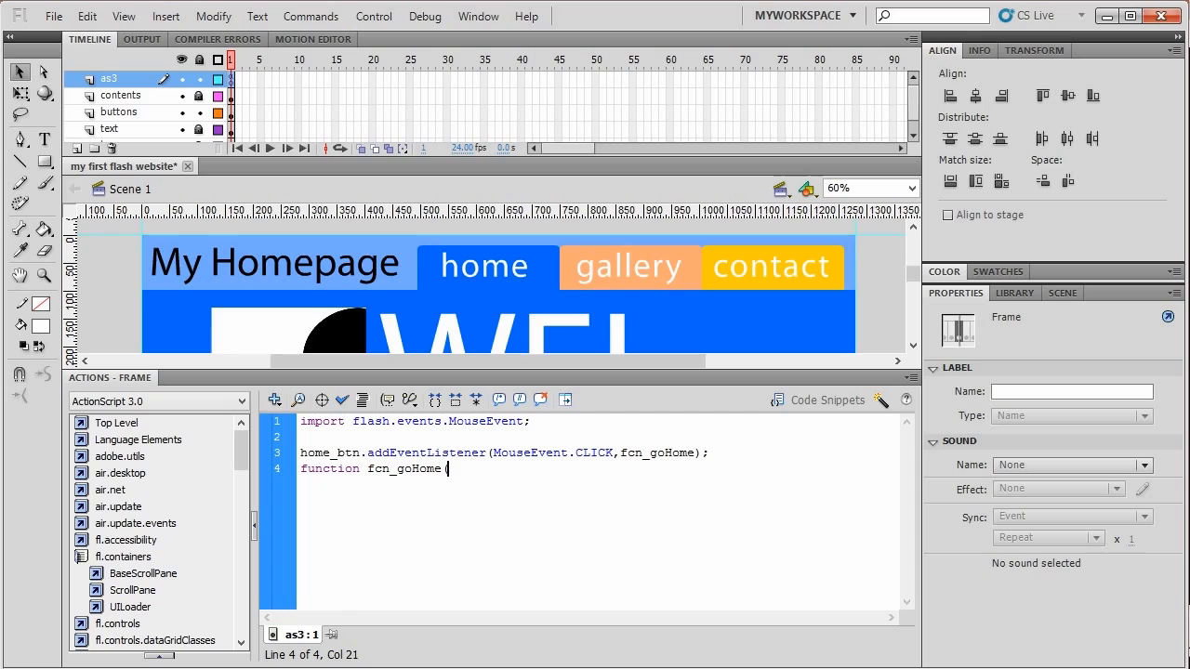
Give fcn_goHome the parameter e:MouseEvent and the return type void, and open its body with a brace.
{"action": "type", "text": "MouseEvent"}
{"action": "key", "text": "BackSpace"}
{"action": "key", "text": "BackSpace"}
{"action": "key", "text": "BackSpace"}
{"action": "key", "text": "BackSpace"}
{"action": "key", "text": "BackSpace"}
{"action": "key", "text": "BackSpace"}
{"action": "key", "text": "BackSpace"}
{"action": "key", "text": "BackSpace"}
{"action": "key", "text": "BackSpace"}
{"action": "key", "text": "BackSpace"}
{"action": "type", "text": "e:"}
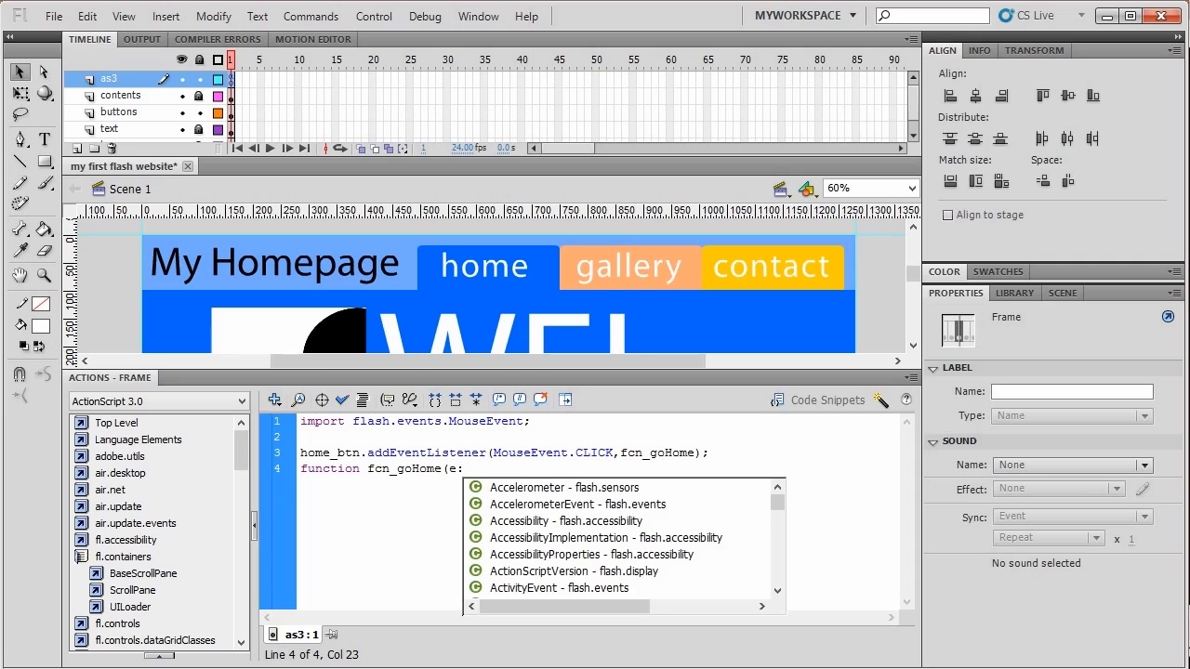
{"action": "type", "text": "Mouse"}
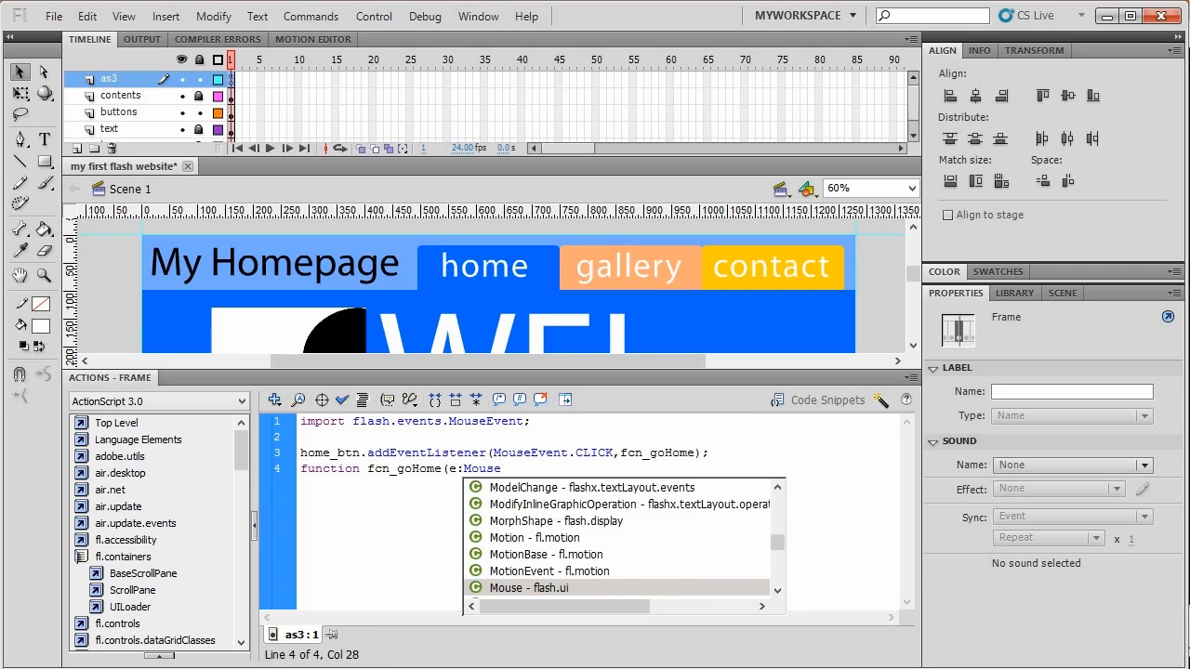
{"action": "type", "text": "Event,"}
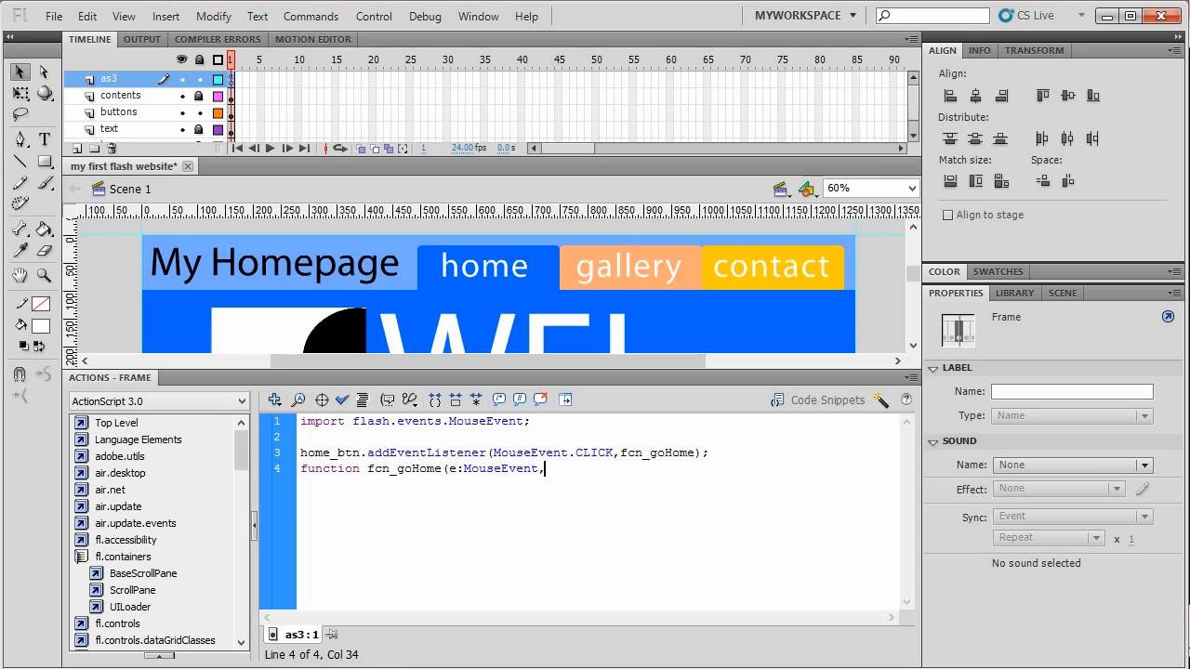
{"action": "key", "text": "BackSpace"}
{"action": "type", "text": ") :void"}
{"action": "key", "text": "Return"}
{"action": "type", "text": "{"}
Collapse the script editor, unlock the contents layer and select its contentPages movie clip on the stage.
{"action": "left_click", "coordinate": [483, 325]}
{"action": "key", "text": "F9"}
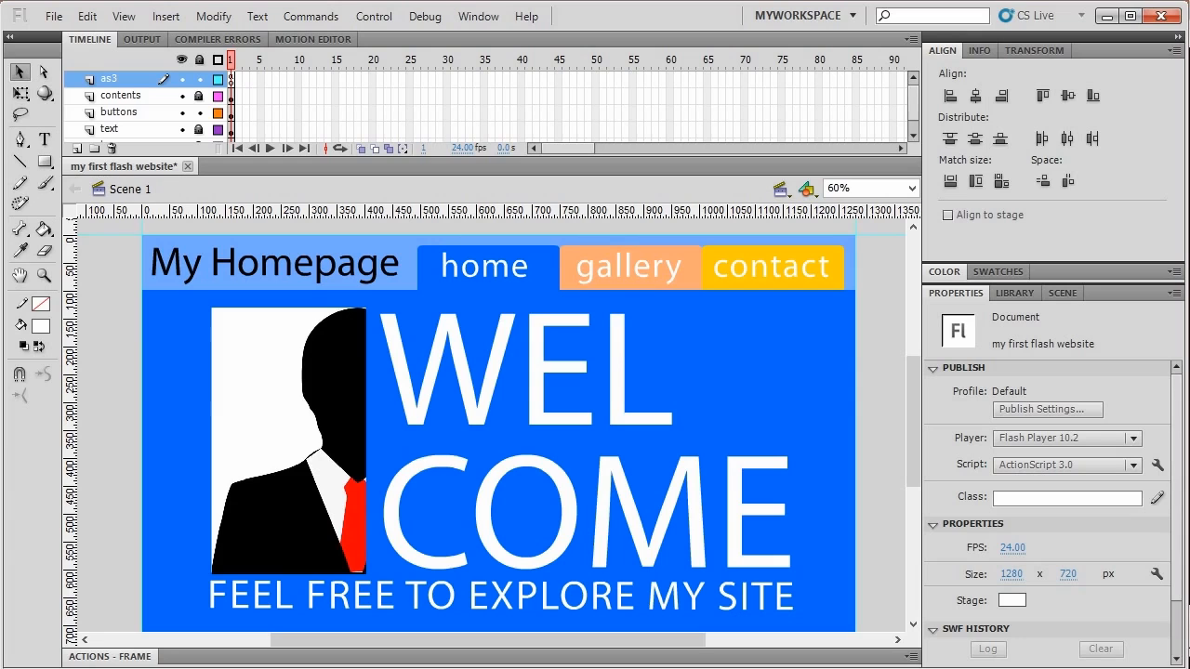
{"action": "left_click", "coordinate": [198, 96]}
{"action": "left_click", "coordinate": [498, 463]}
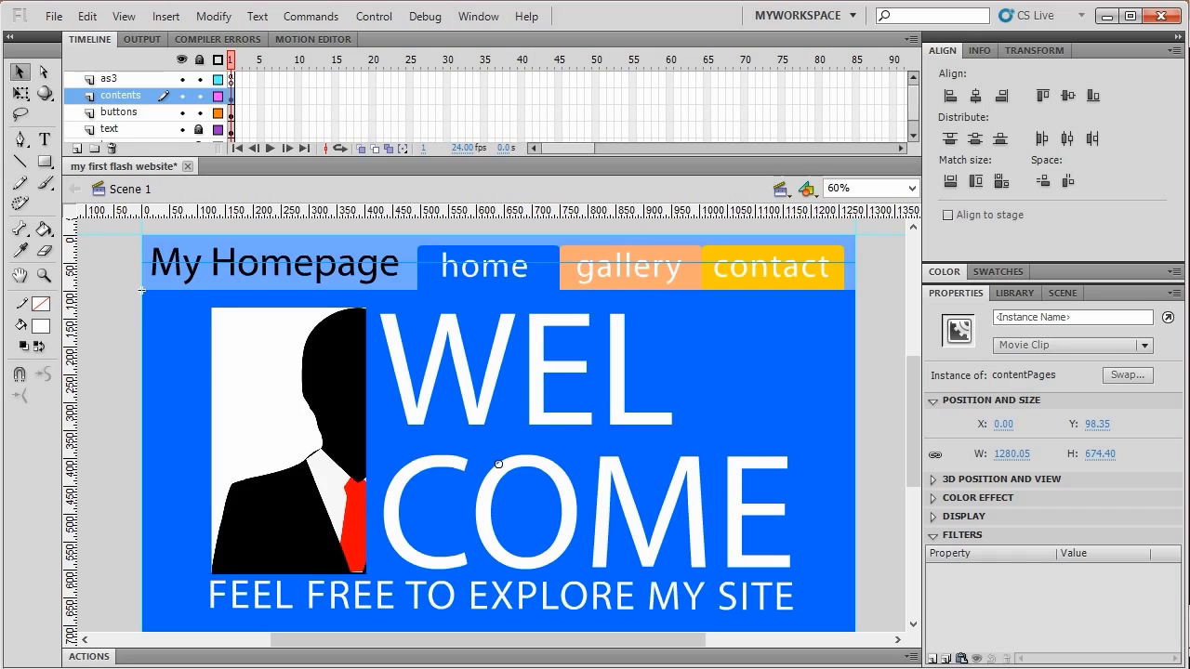
Examine the three page frames inside the contentPages movie clip and return to Scene 1.
{"action": "double_click", "coordinate": [498, 464]}
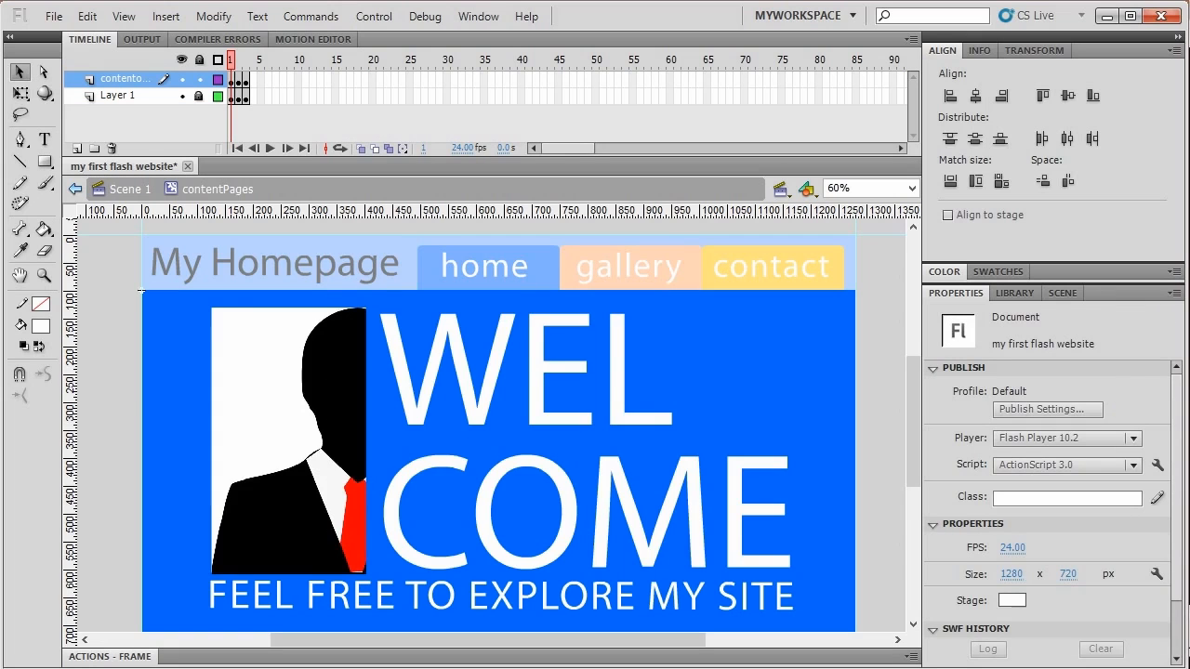
{"action": "left_click", "coordinate": [231, 80]}
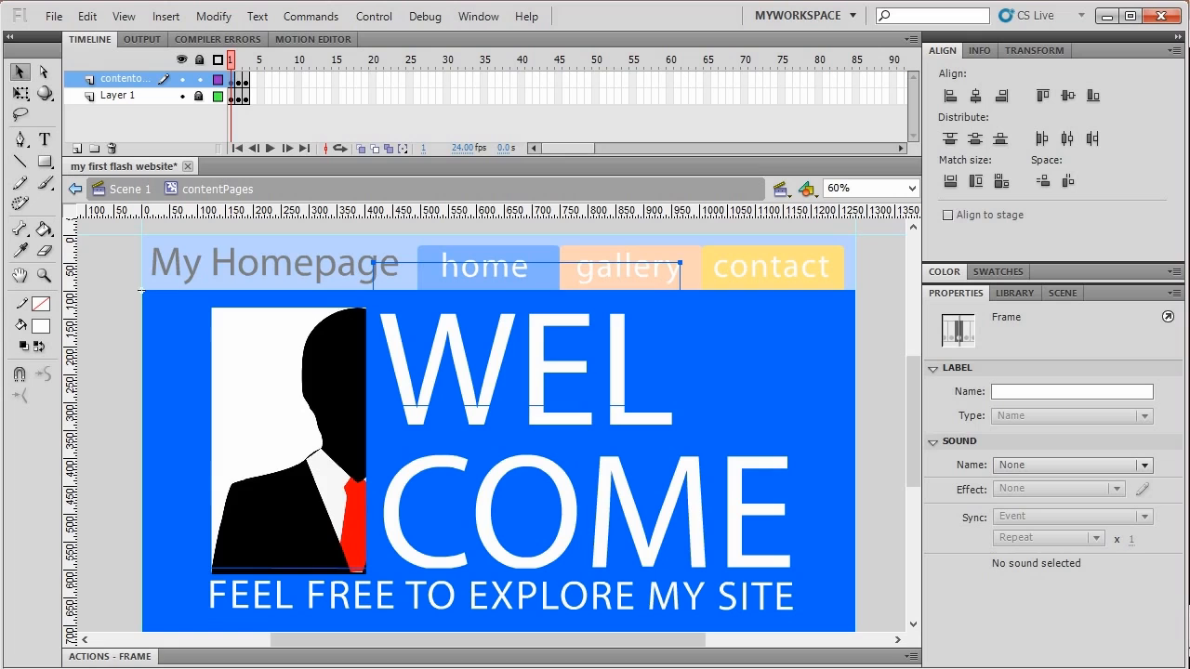
{"action": "left_click", "coordinate": [238, 80]}
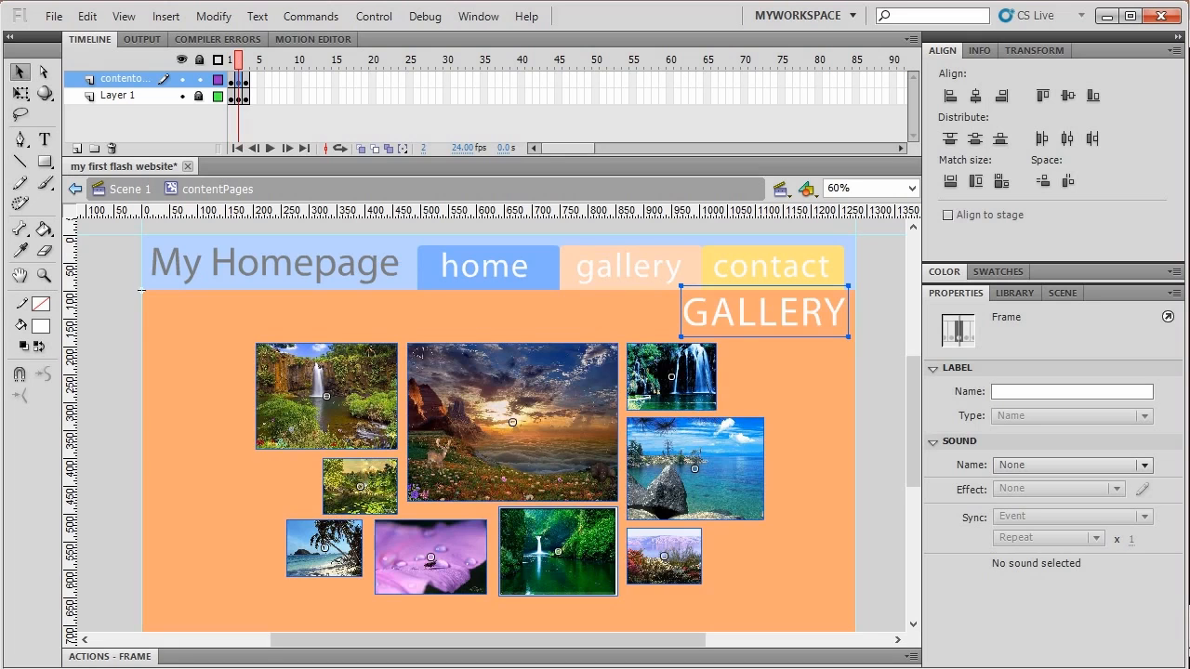
{"action": "left_click", "coordinate": [245, 80]}
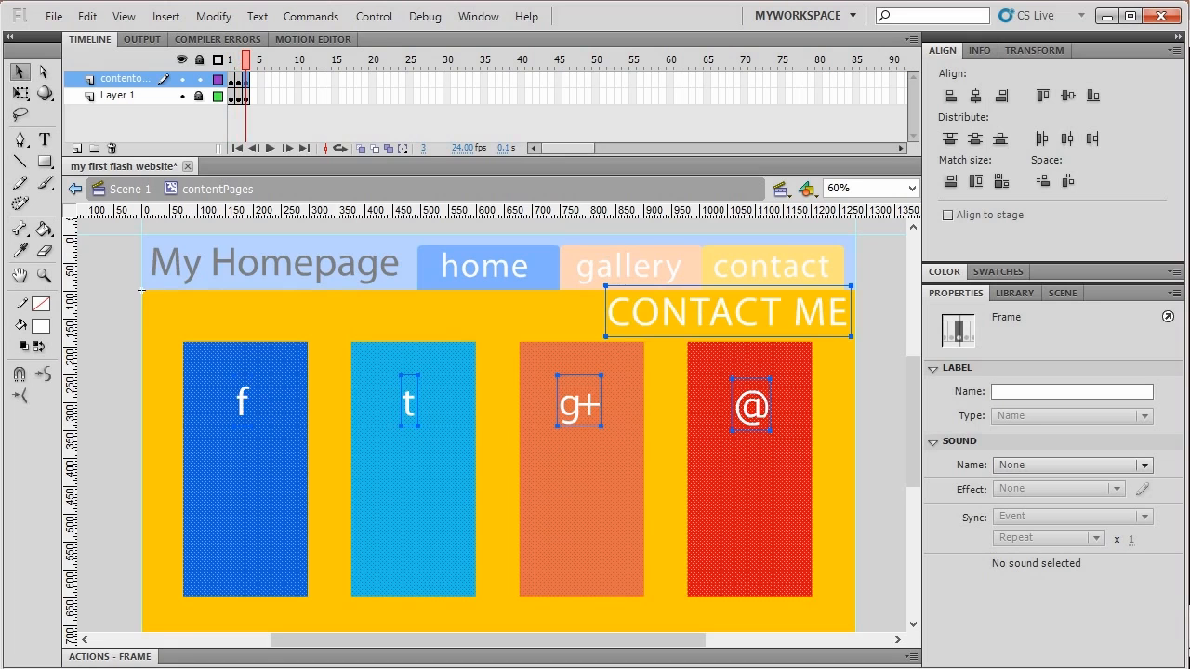
{"action": "left_click", "coordinate": [231, 80]}
{"action": "left_click", "coordinate": [129, 189]}
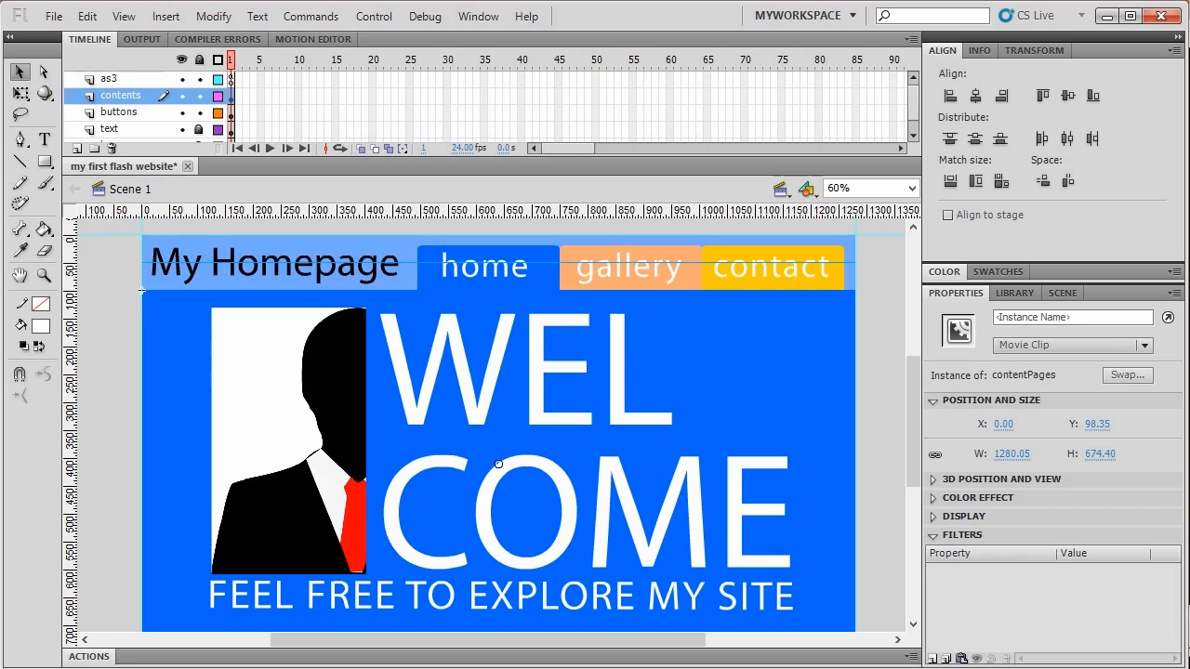
Give the contentPages movie clip the instance name contents_pg.
{"action": "left_click", "coordinate": [1069, 318]}
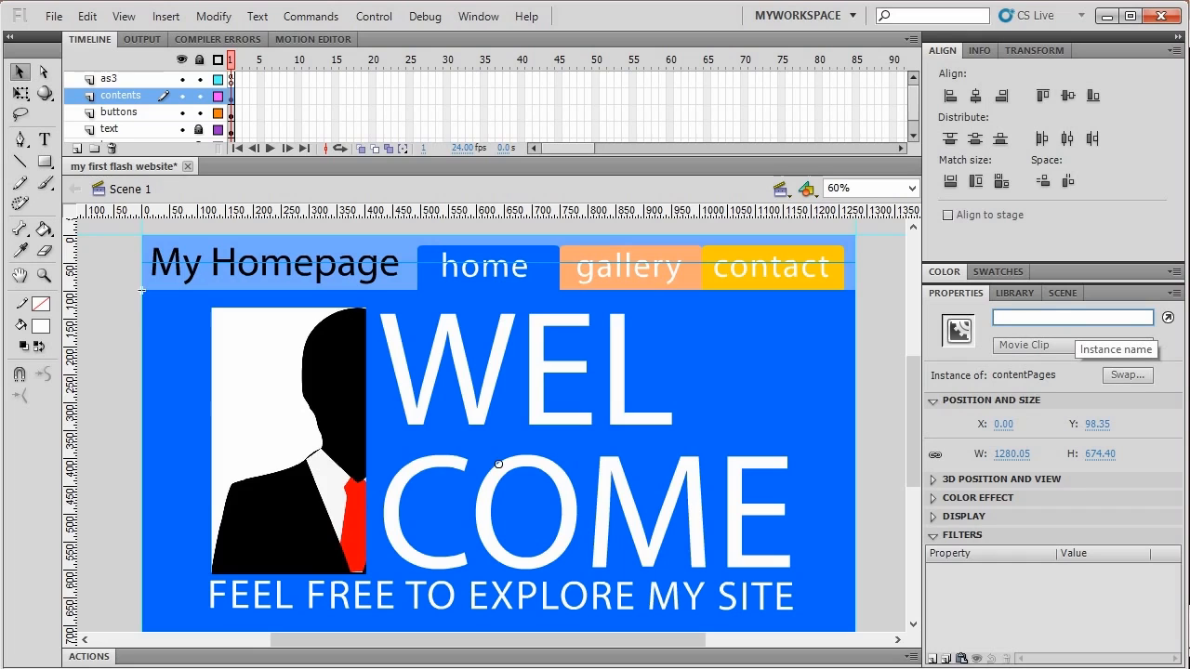
{"action": "type", "text": "contents-"}
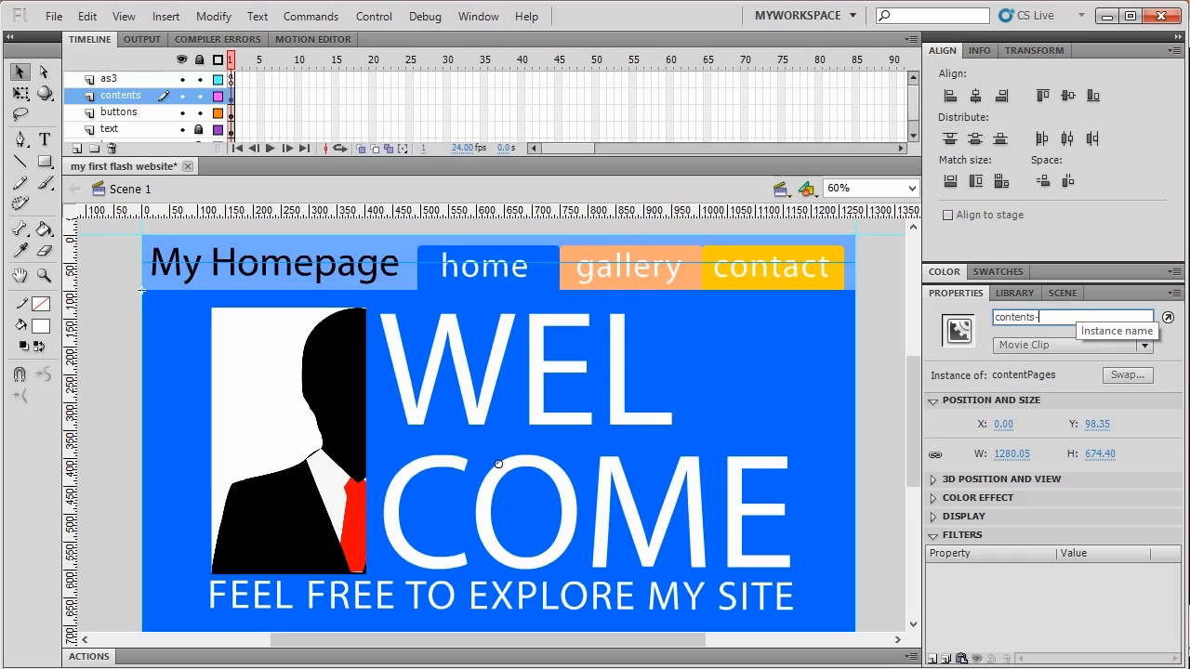
{"action": "key", "text": "BackSpace"}
{"action": "type", "text": "_pg"}
{"action": "key", "text": "Return"}
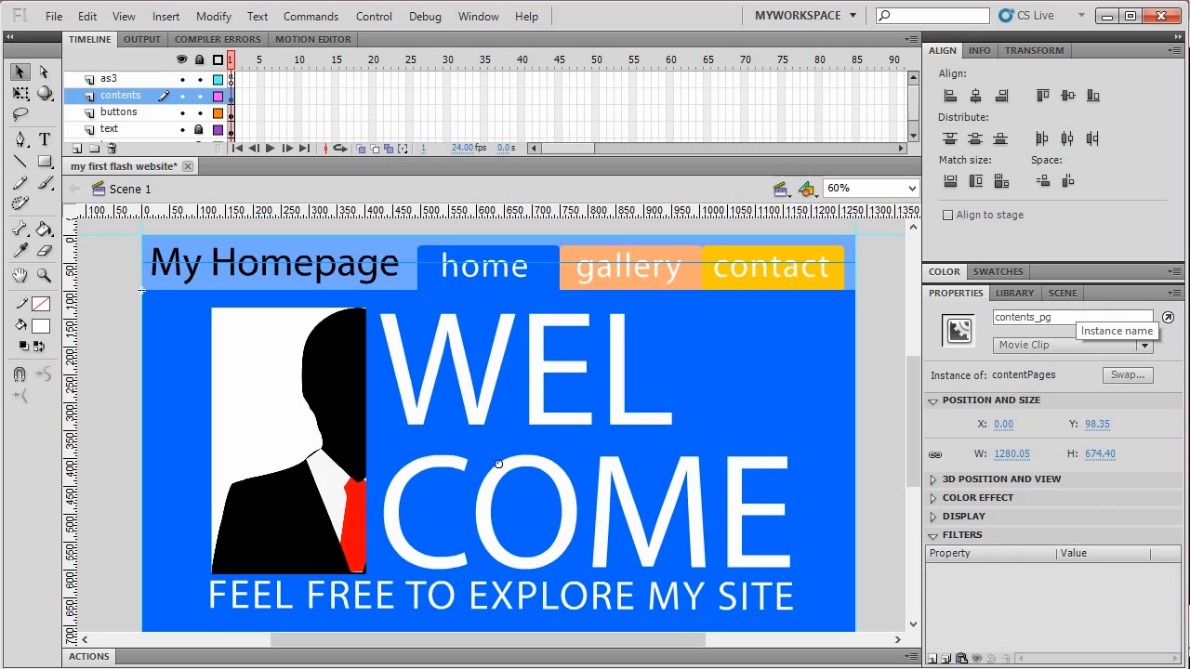
Reopen the as3 frame script and add content_pg.gotoAndStop(1); to the body of fcn_goHome.
{"action": "left_click", "coordinate": [231, 80]}
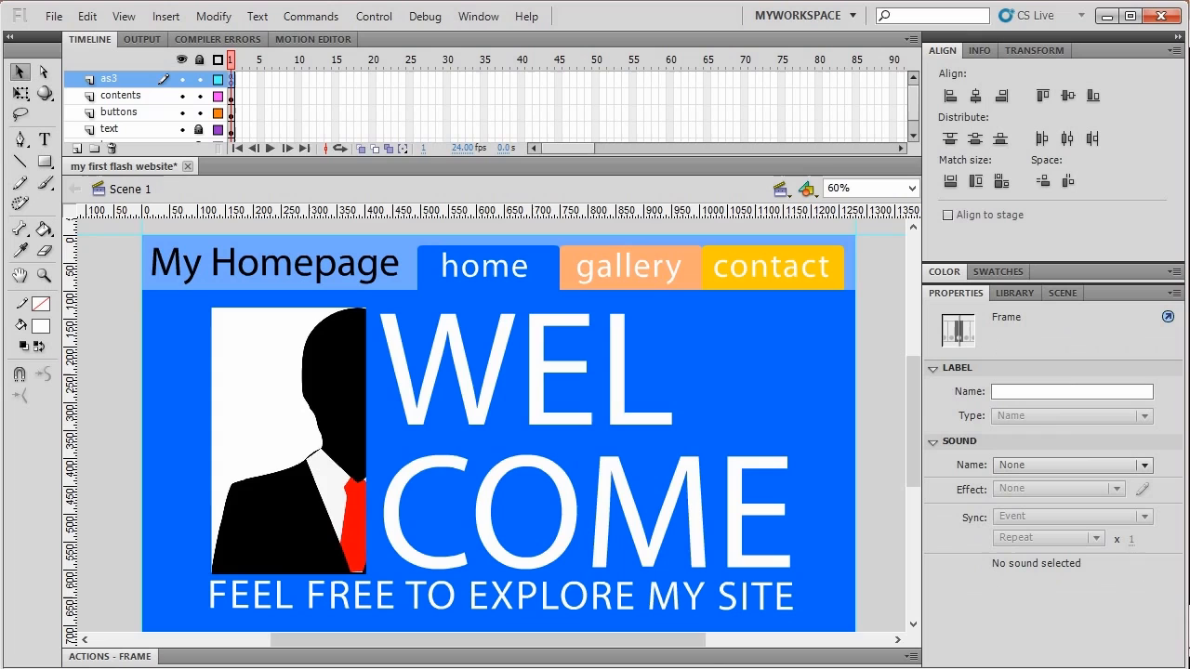
{"action": "key", "text": "F9"}
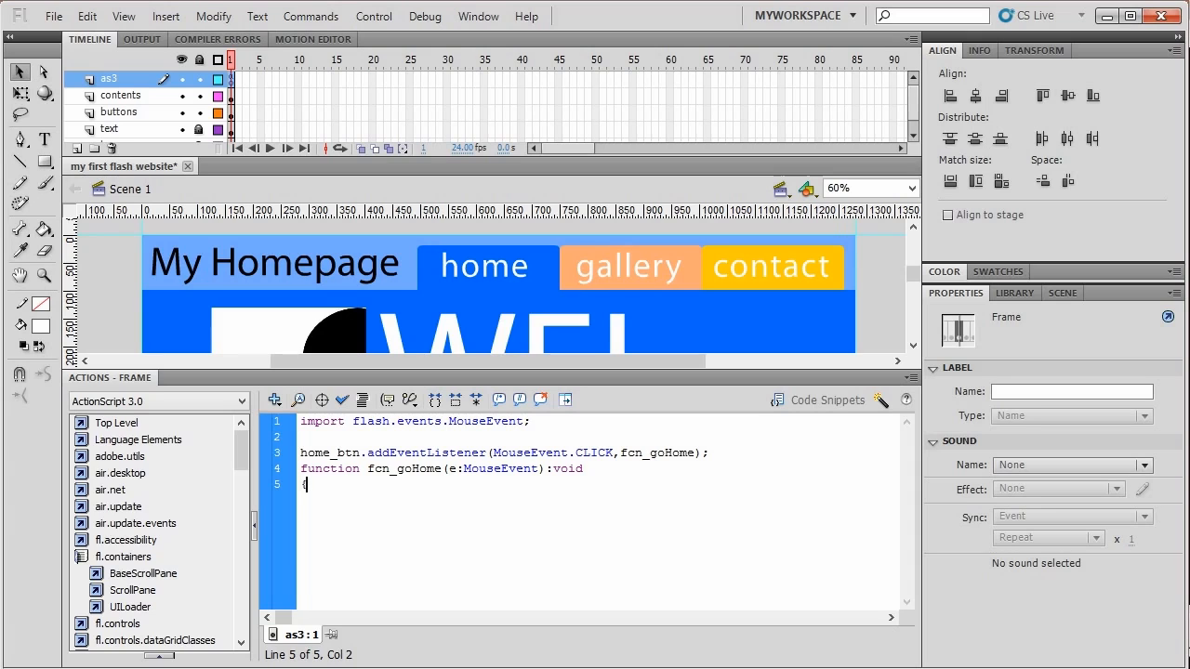
{"action": "key", "text": "Return"}
{"action": "type", "text": "content_"}
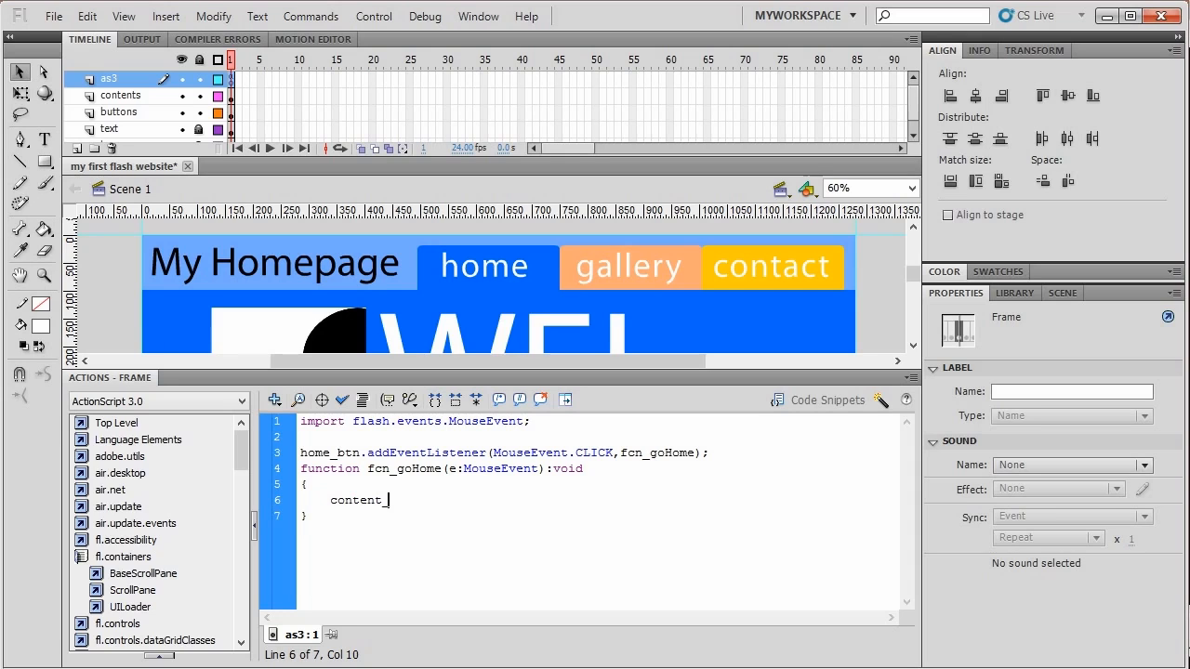
{"action": "type", "text": "pg.gotoAndStop(1);"}
Copy the whole home listener and function block and paste it twice below the original.
{"action": "left_click_drag", "start_coordinate": [308, 516], "coordinate": [300, 453]}
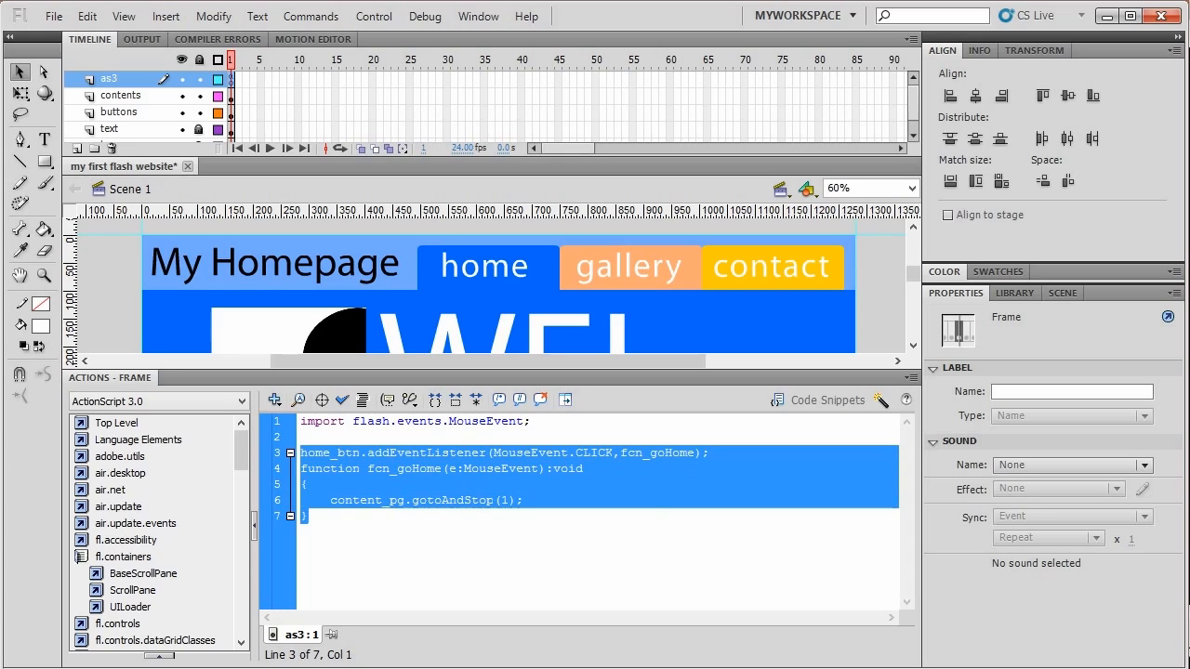
{"action": "key", "text": "ctrl+c"}
{"action": "key", "text": "Right"}
{"action": "key", "text": "Return"}
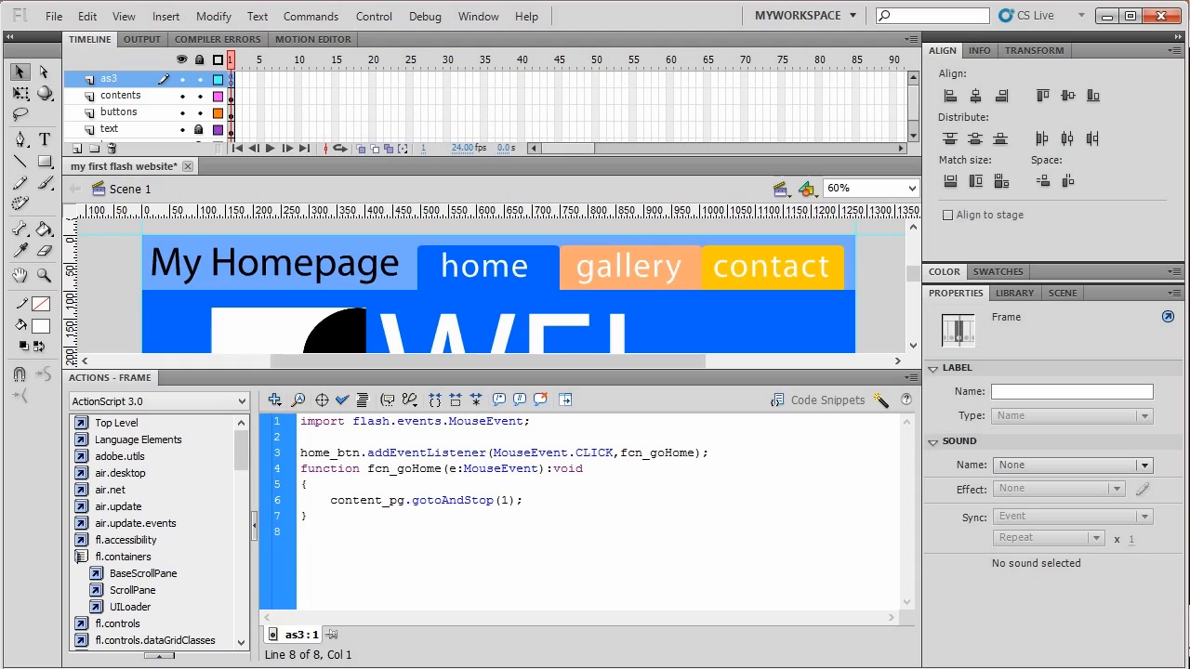
{"action": "key", "text": "ctrl+v"}
{"action": "key", "text": "ctrl+v"}
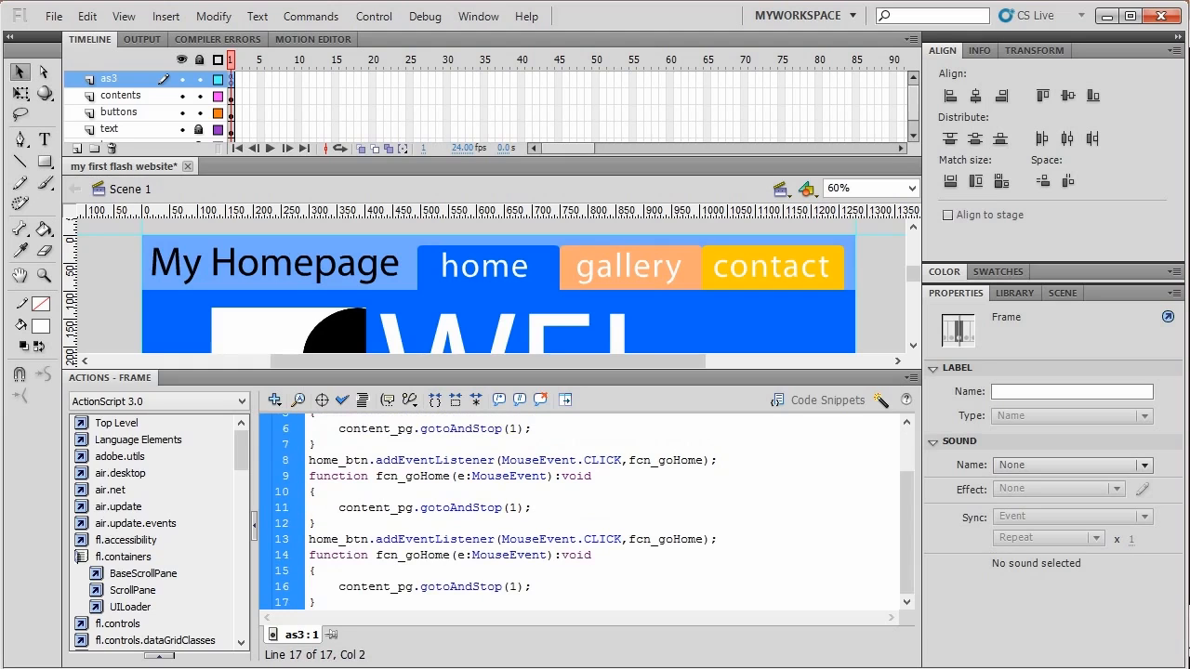
Adapt the first pasted block to the gallery button: gallery_btn as the listener object and fcn_goGallery as the function name.
{"action": "scroll", "coordinate": [586, 511], "scroll_direction": "up", "scroll_amount": 2}
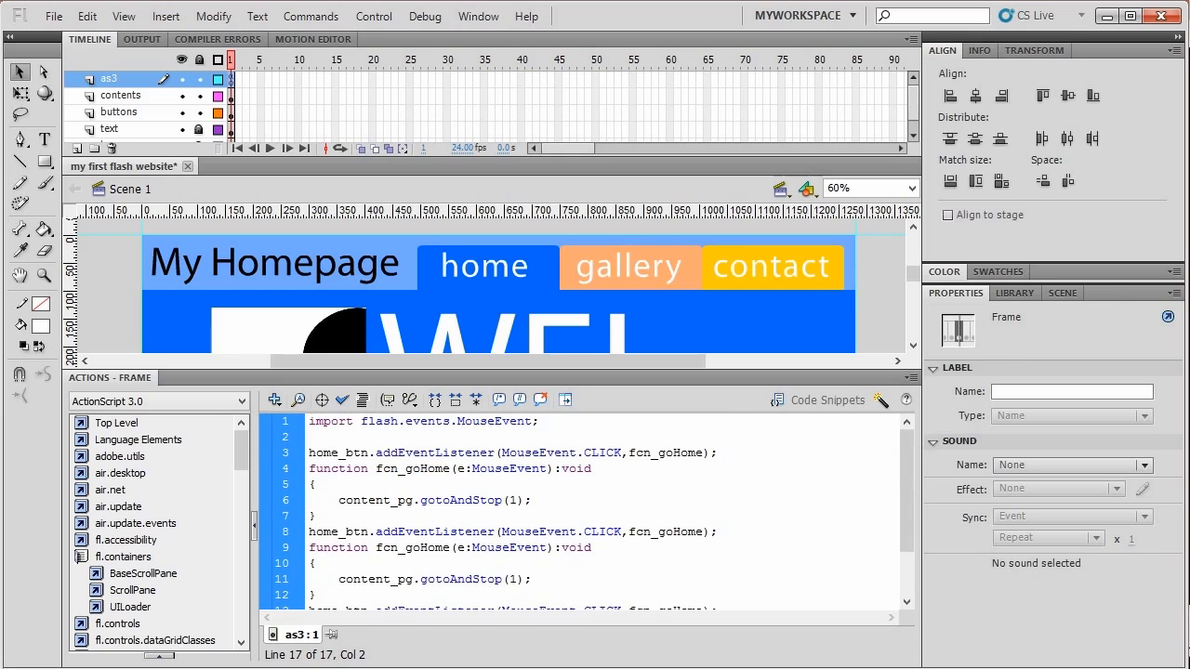
{"action": "left_click_drag", "start_coordinate": [338, 531], "coordinate": [300, 532]}
{"action": "type", "text": "gallery"}
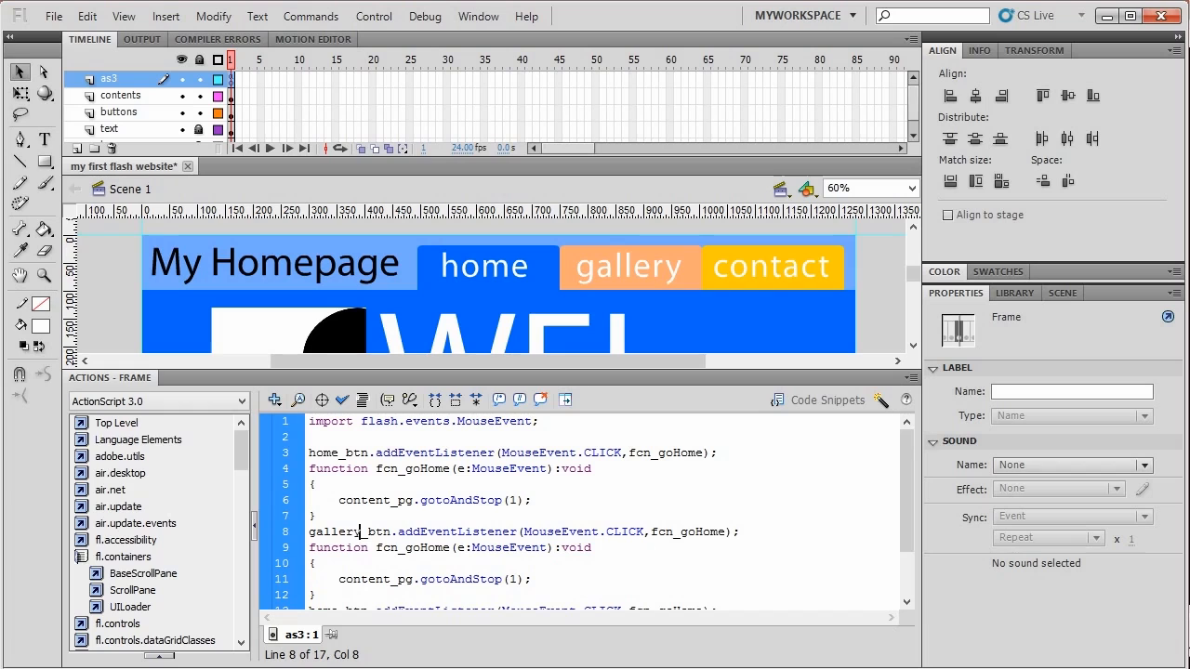
{"action": "left_click_drag", "start_coordinate": [691, 532], "coordinate": [720, 532]}
{"action": "type", "text": "Galler"}
{"action": "left_click_drag", "start_coordinate": [419, 548], "coordinate": [448, 548]}
{"action": "type", "text": "Gallery"}
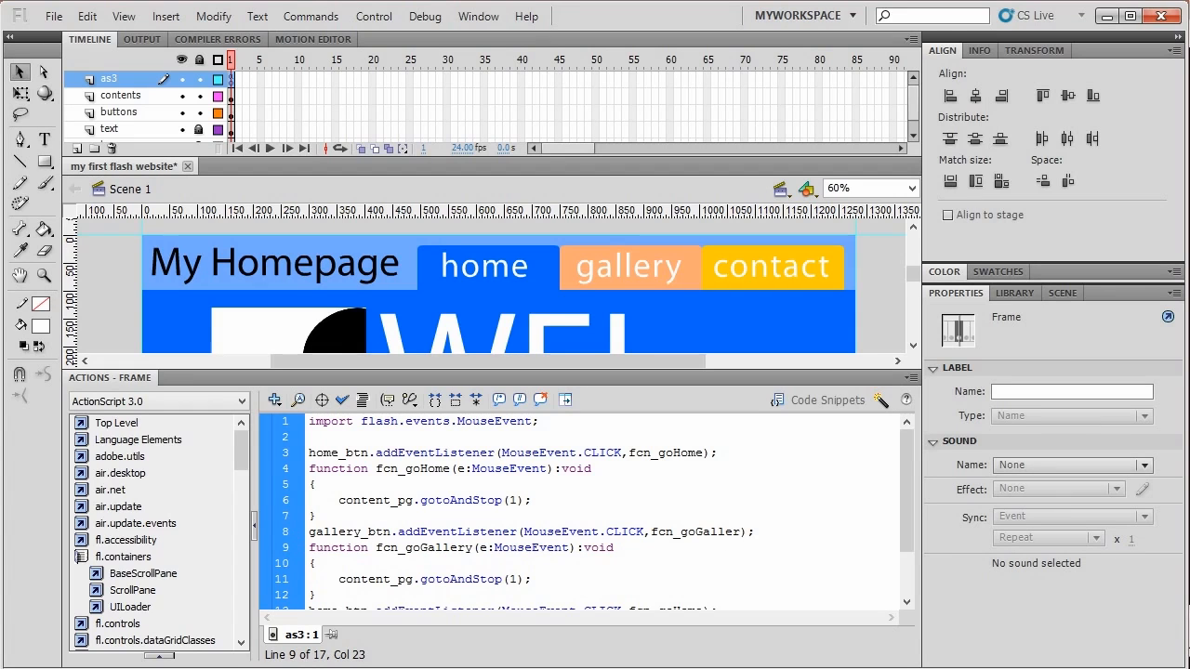
Check the gallery page's frame inside the contentPages movie clip and make fcn_goGallery call gotoAndStop(2) in the Scene 1 as3 script.
{"action": "left_click", "coordinate": [137, 291]}
{"action": "left_click", "coordinate": [142, 290]}
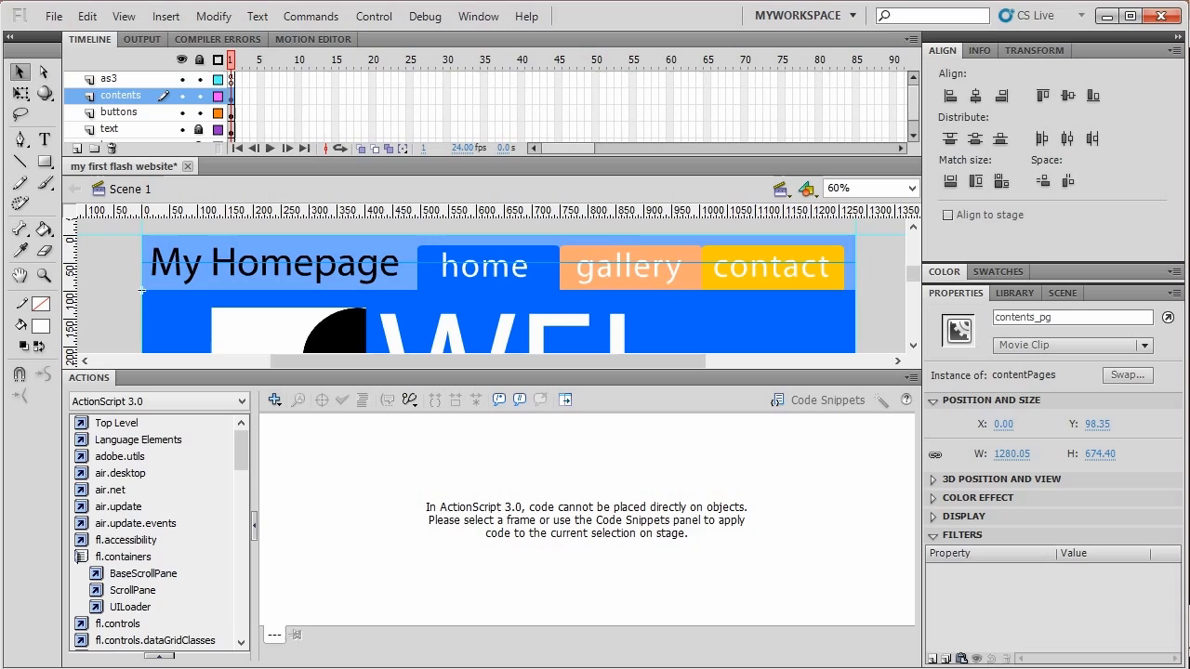
{"action": "double_click", "coordinate": [142, 291]}
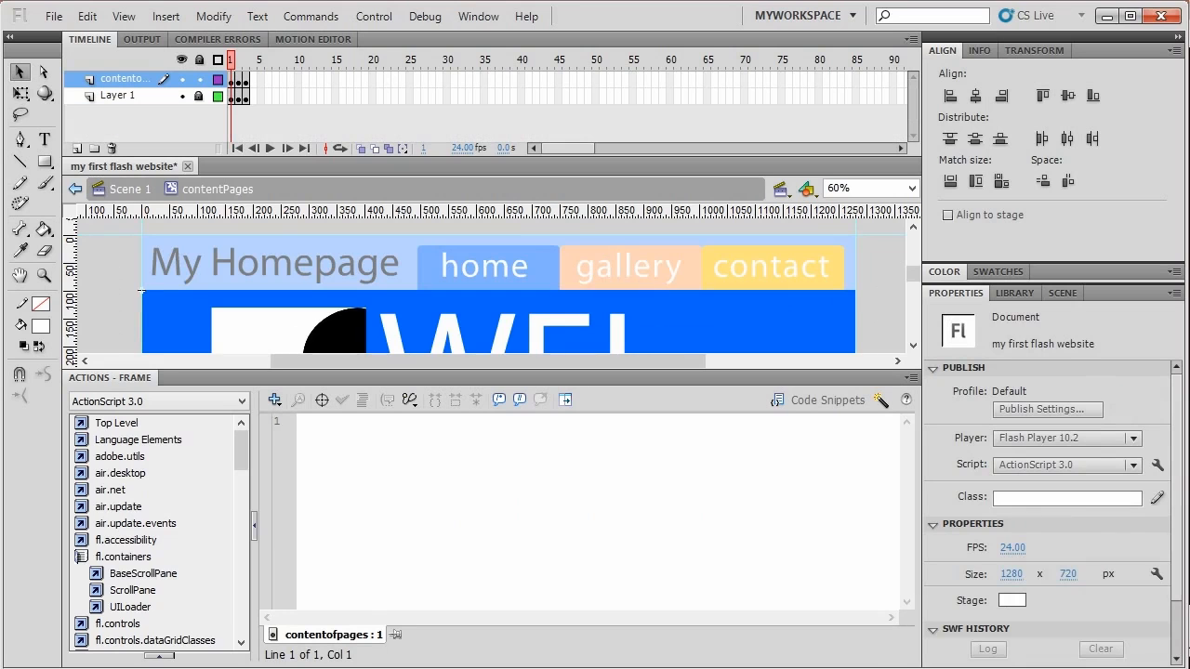
{"action": "key", "text": "period"}
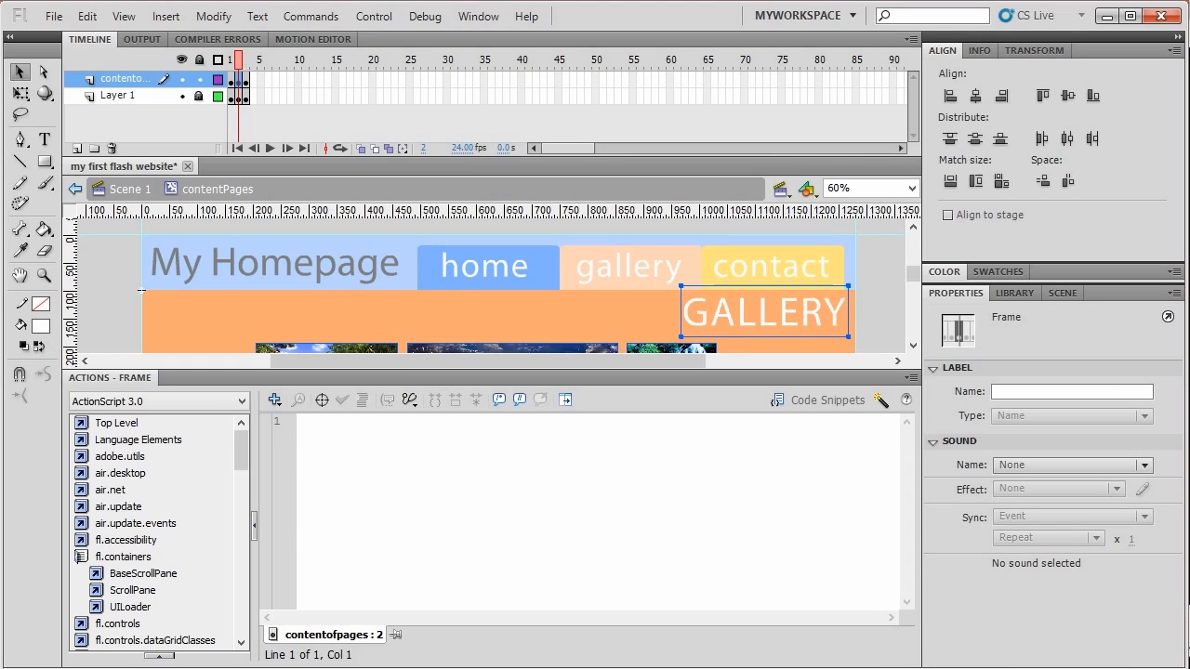
{"action": "left_click", "coordinate": [129, 188]}
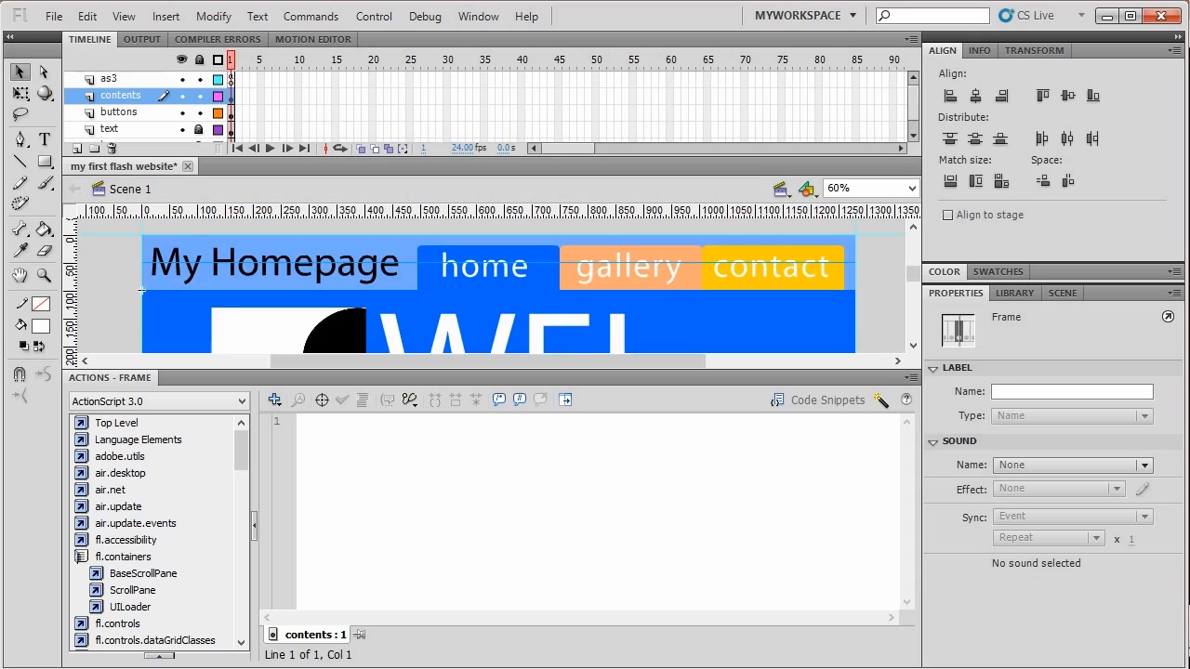
{"action": "left_click", "coordinate": [108, 78]}
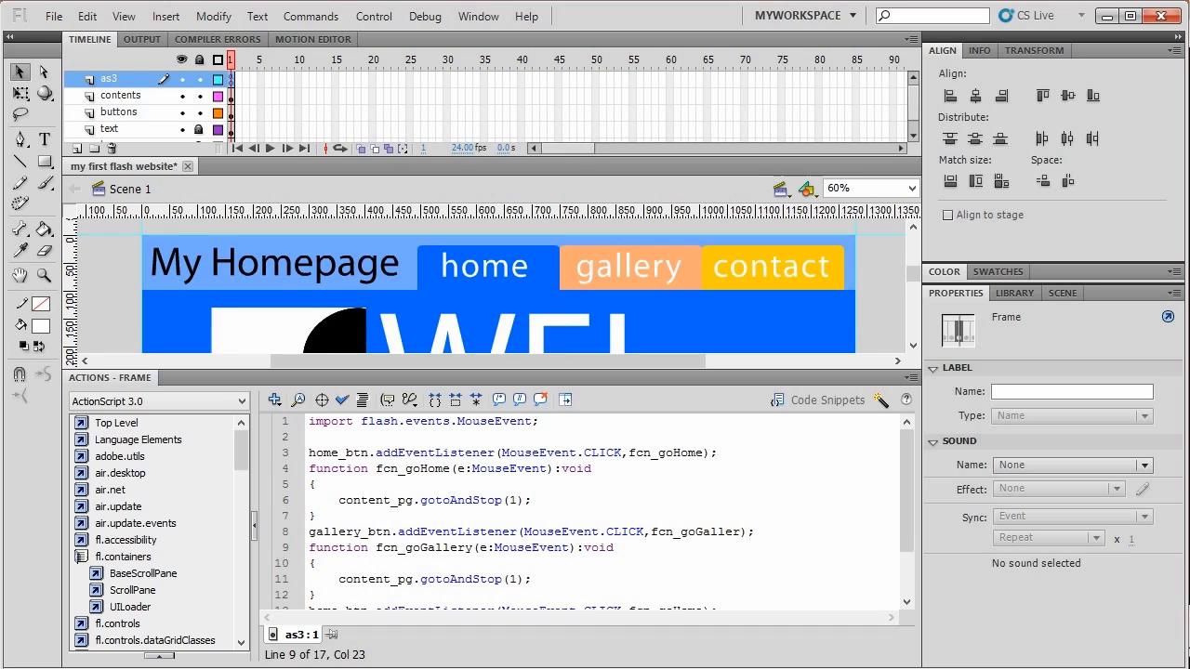
{"action": "left_click", "coordinate": [508, 500]}
{"action": "scroll", "coordinate": [509, 500], "scroll_direction": "down", "scroll_amount": 1}
{"action": "scroll", "coordinate": [508, 453], "scroll_direction": "up", "scroll_amount": 1}
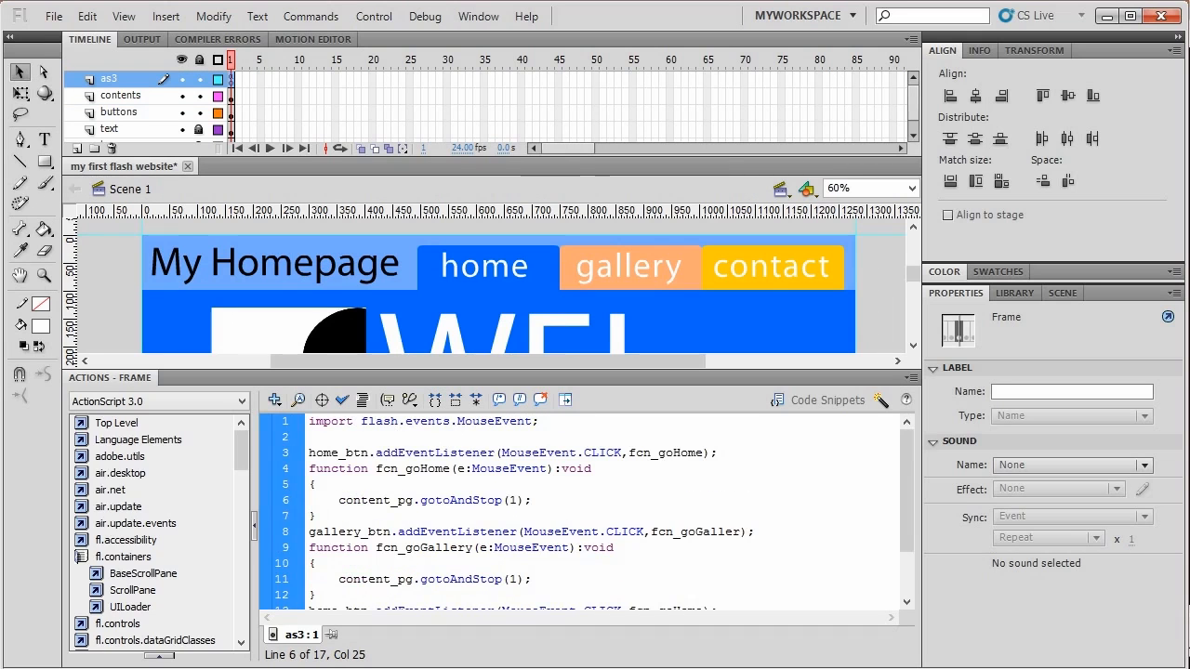
{"action": "double_click", "coordinate": [512, 579]}
{"action": "type", "text": "2"}
Adapt the second pasted block to the contact button: contact_btn as the listener object and fcn_goContact as listener function and function name.
{"action": "scroll", "coordinate": [512, 579], "scroll_direction": "down", "scroll_amount": 1}
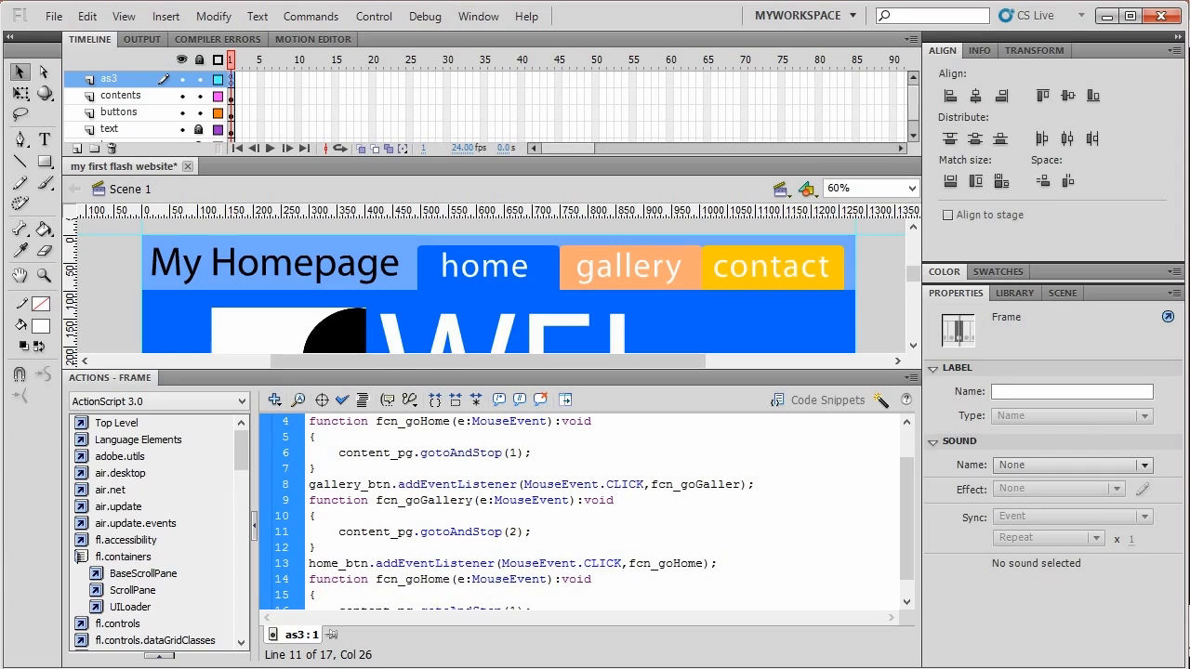
{"action": "left_click_drag", "start_coordinate": [341, 563], "coordinate": [309, 563]}
{"action": "type", "text": "contact"}
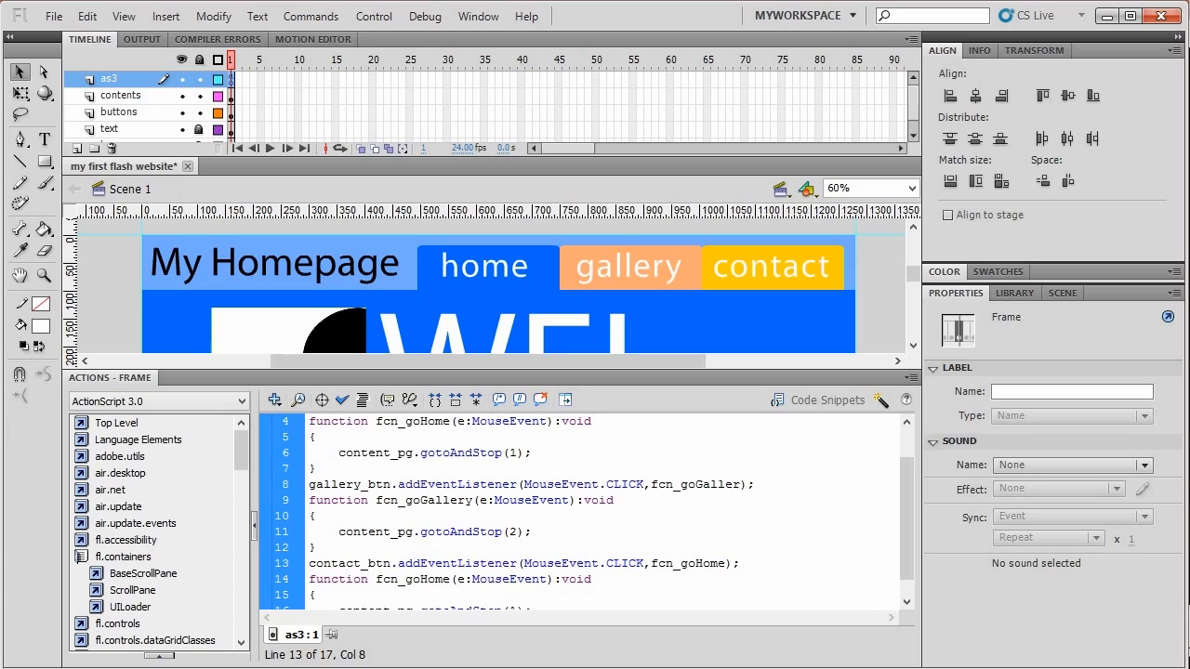
{"action": "left_click_drag", "start_coordinate": [695, 564], "coordinate": [727, 563]}
{"action": "type", "text": "Contact"}
{"action": "left_click_drag", "start_coordinate": [419, 579], "coordinate": [444, 579]}
{"action": "type", "text": "Contact"}
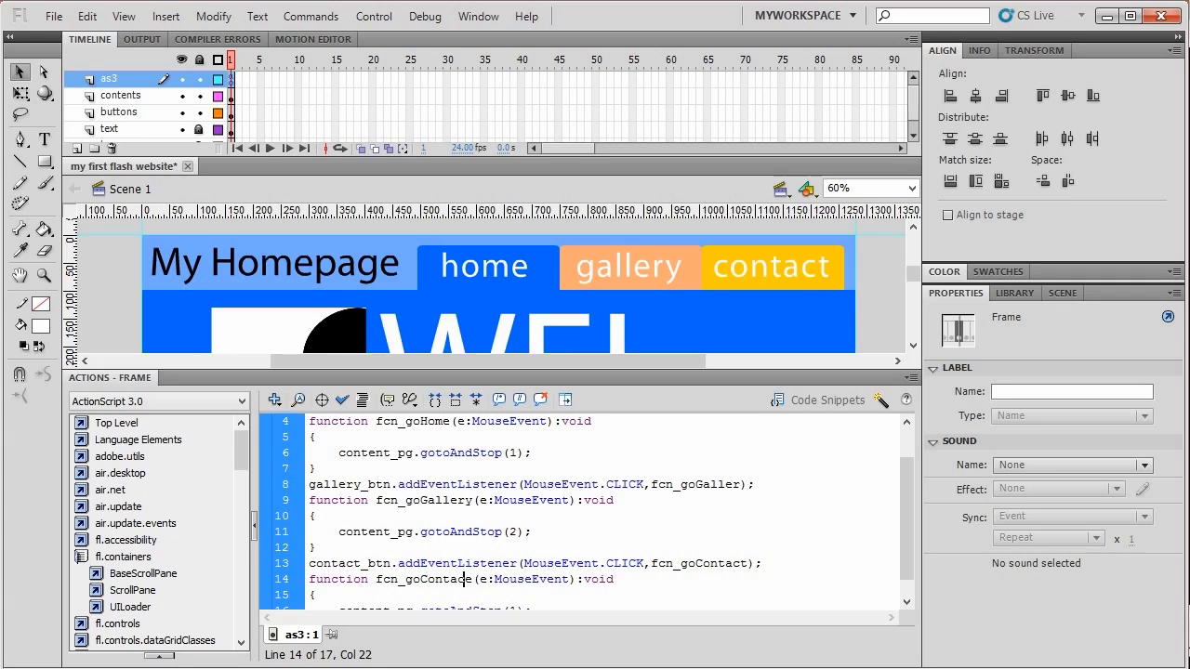
{"action": "scroll", "coordinate": [595, 511], "scroll_direction": "down", "scroll_amount": 1}
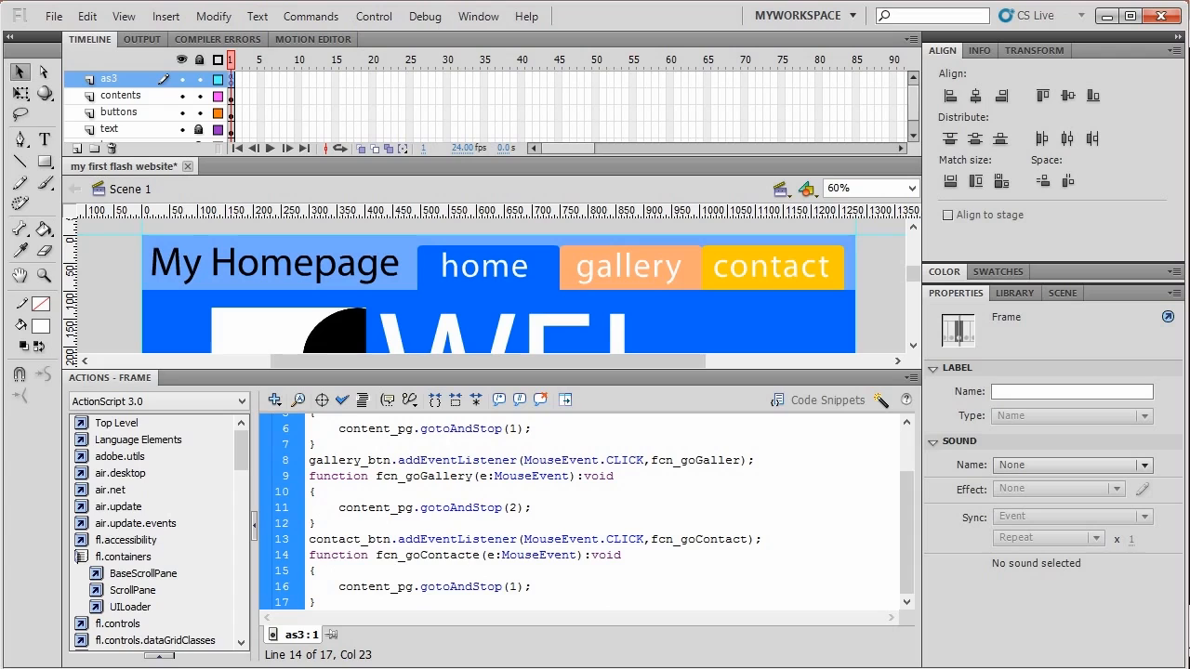
{"action": "key", "text": "Delete"}
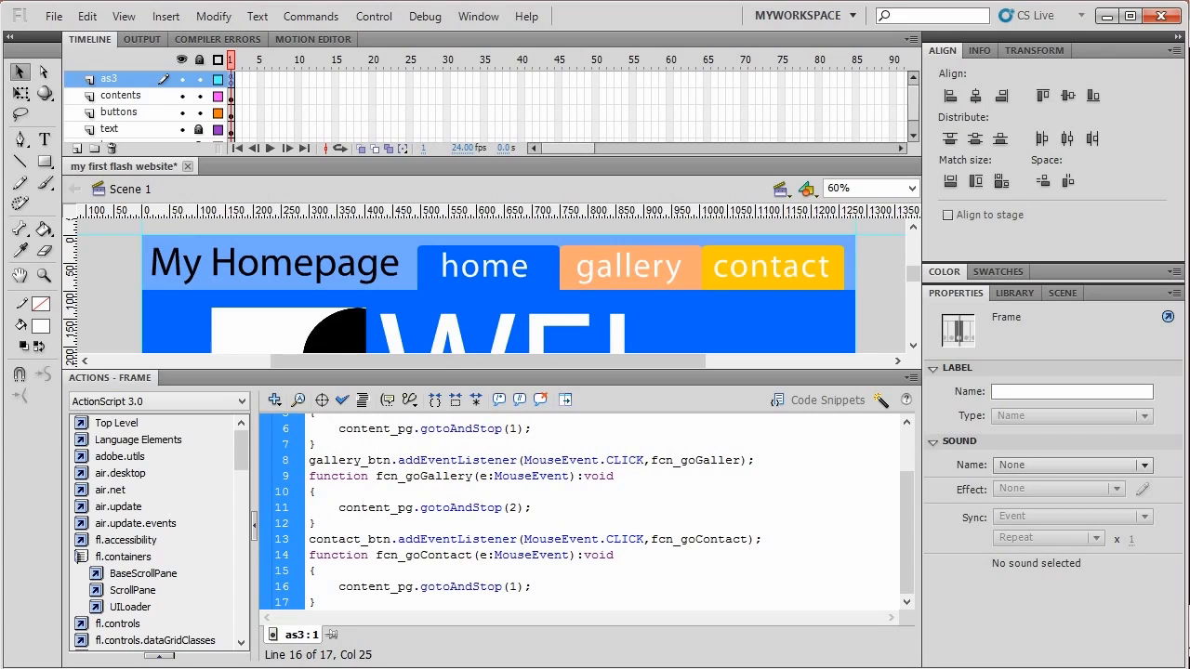
Make fcn_goContact call gotoAndStop(3) and check the script's syntax.
{"action": "key", "text": "Delete"}
{"action": "type", "text": "3"}
{"action": "left_click", "coordinate": [342, 400]}
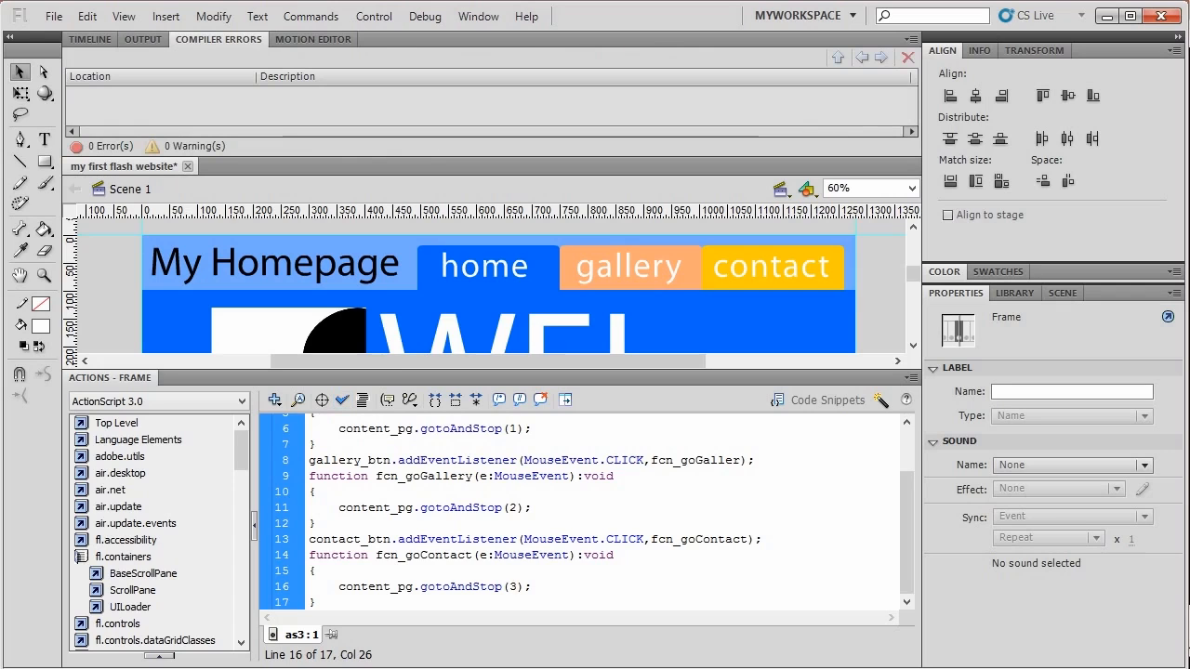
{"action": "left_click", "coordinate": [90, 39]}
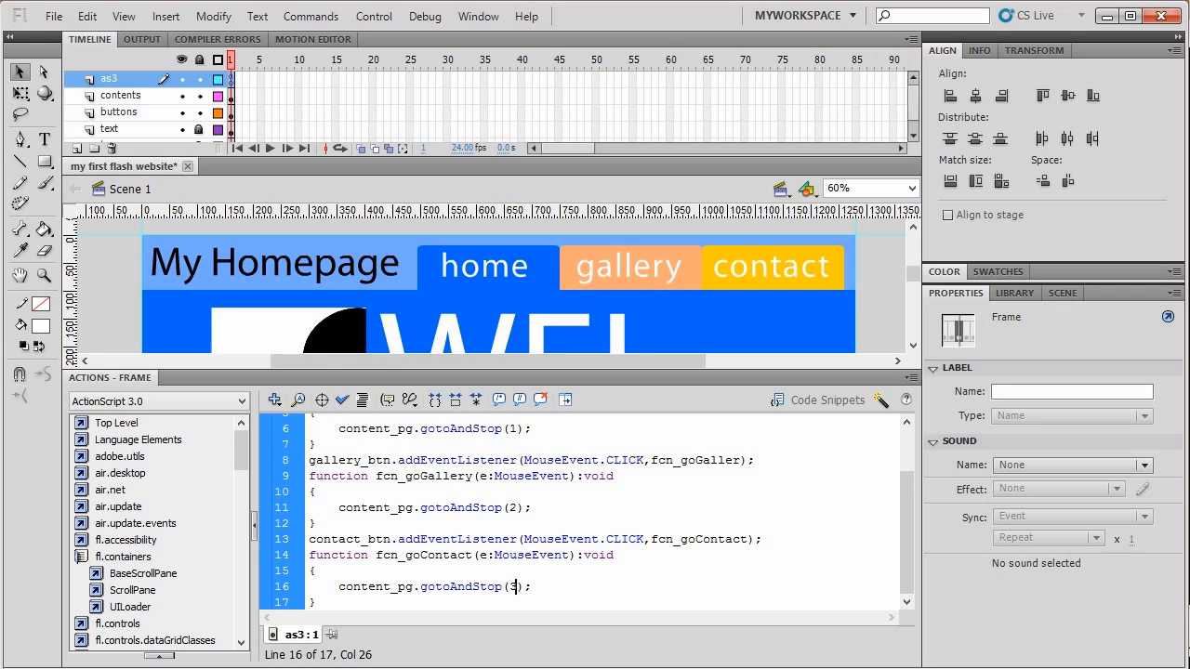
Save the document and test the movie, closing the preview again.
{"action": "key", "text": "F9"}
{"action": "key", "text": "ctrl+s"}
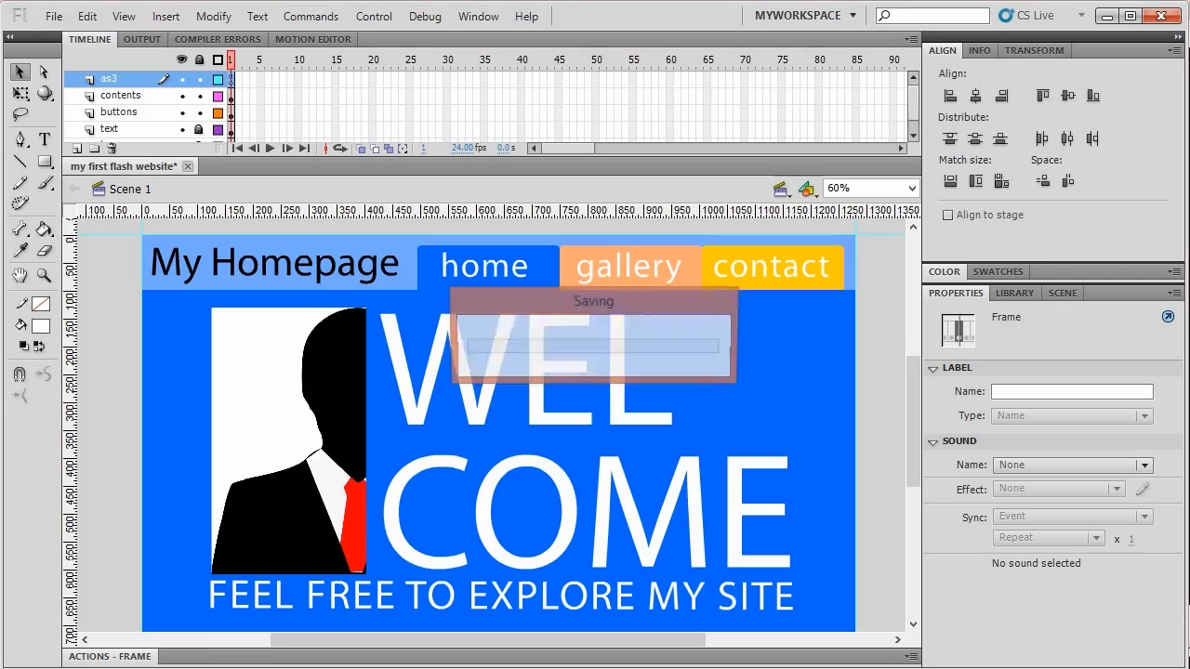
{"action": "key", "text": "F9"}
{"action": "key", "text": "ctrl+Return"}
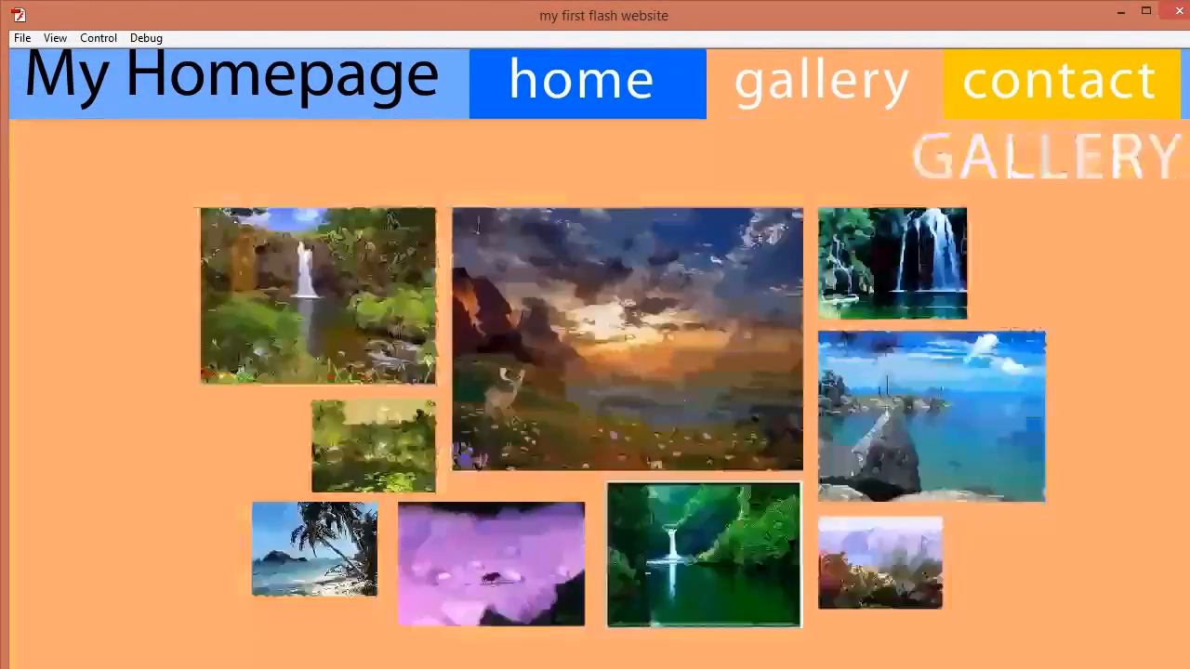
{"action": "key", "text": "ctrl+w"}
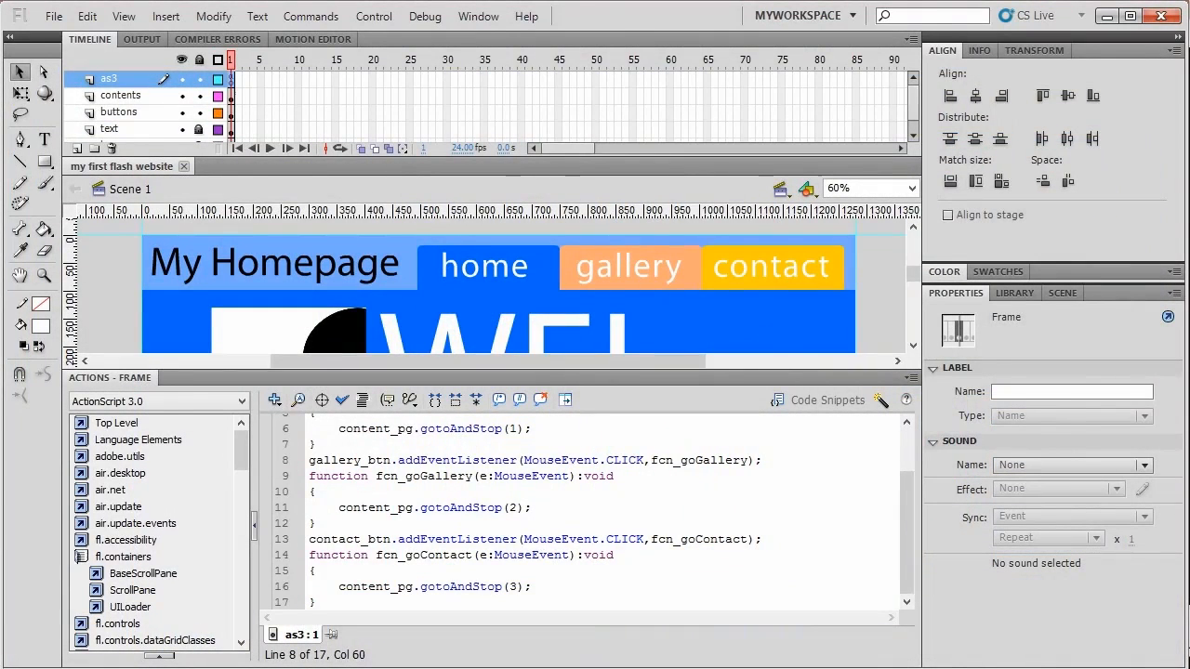
Open the contentPages movie clip and add a new layer named as3 above its other layers.
{"action": "left_click", "coordinate": [478, 429]}
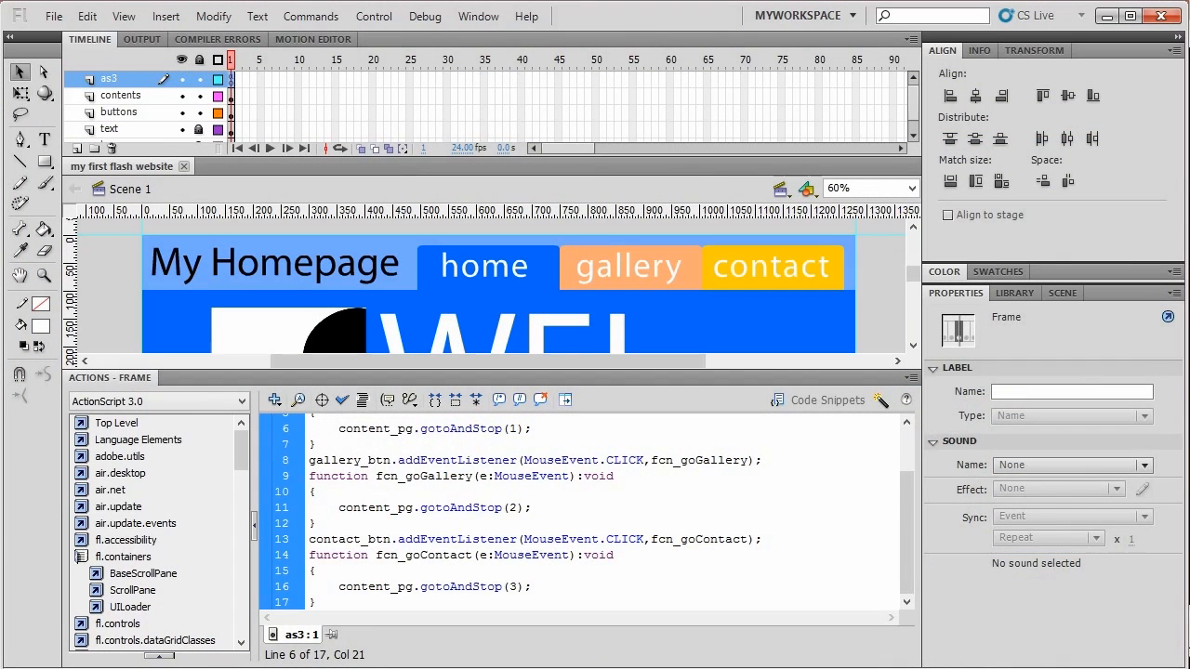
{"action": "left_click", "coordinate": [142, 291]}
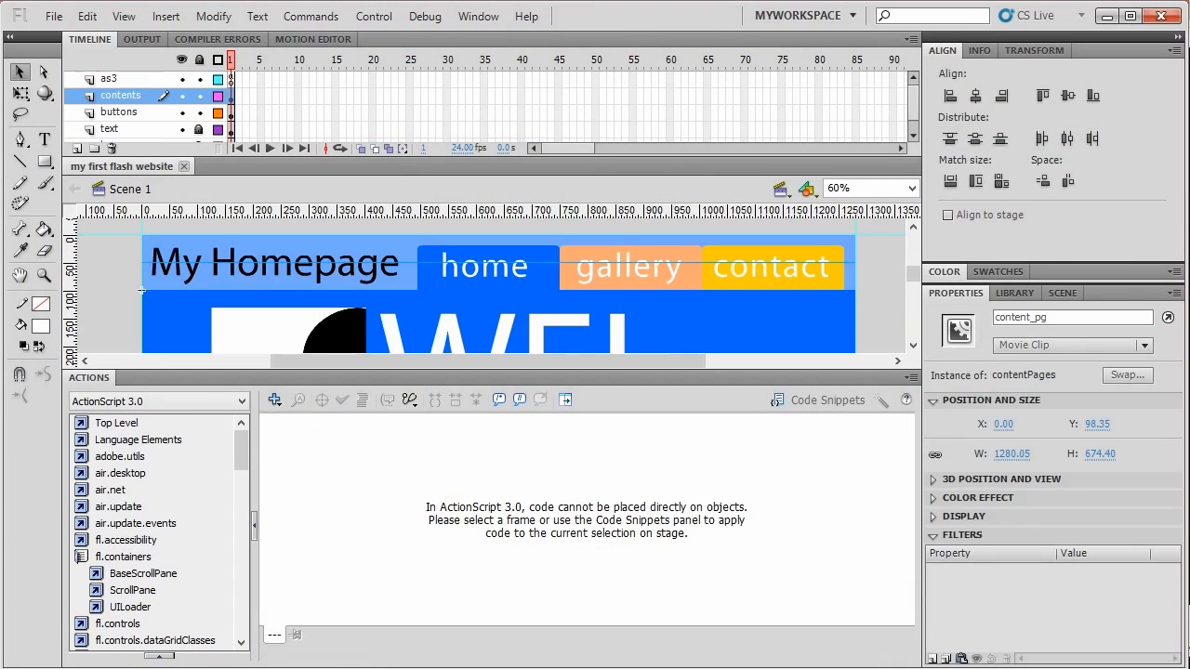
{"action": "double_click", "coordinate": [141, 291]}
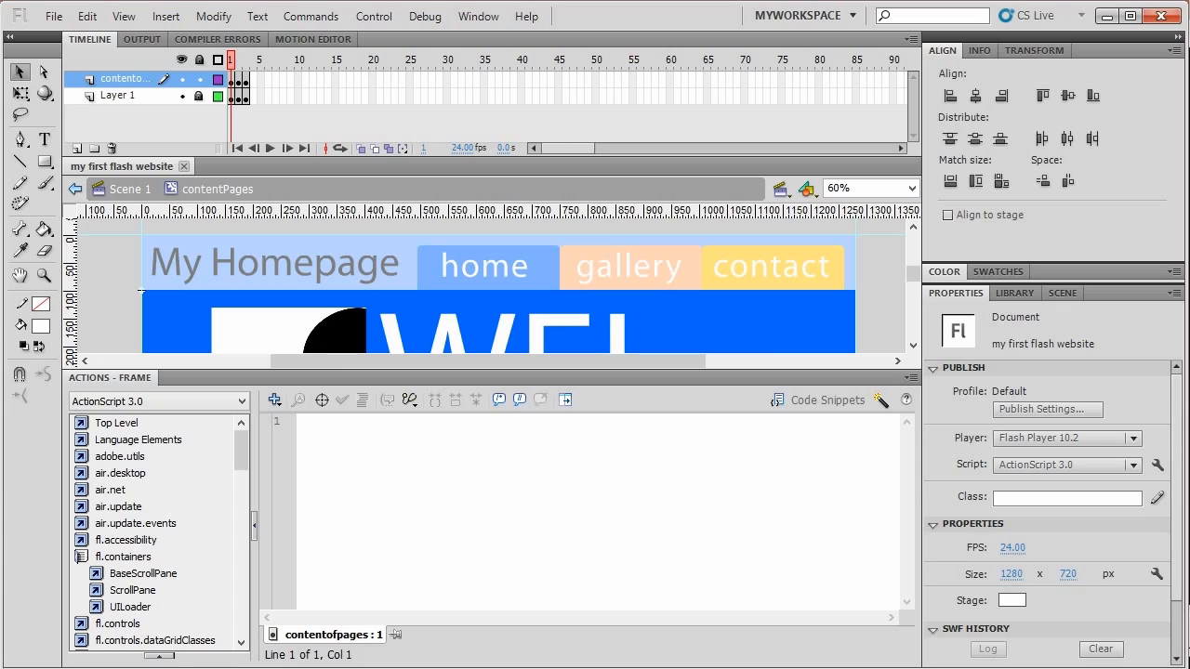
{"action": "left_click", "coordinate": [77, 148]}
{"action": "double_click", "coordinate": [119, 79]}
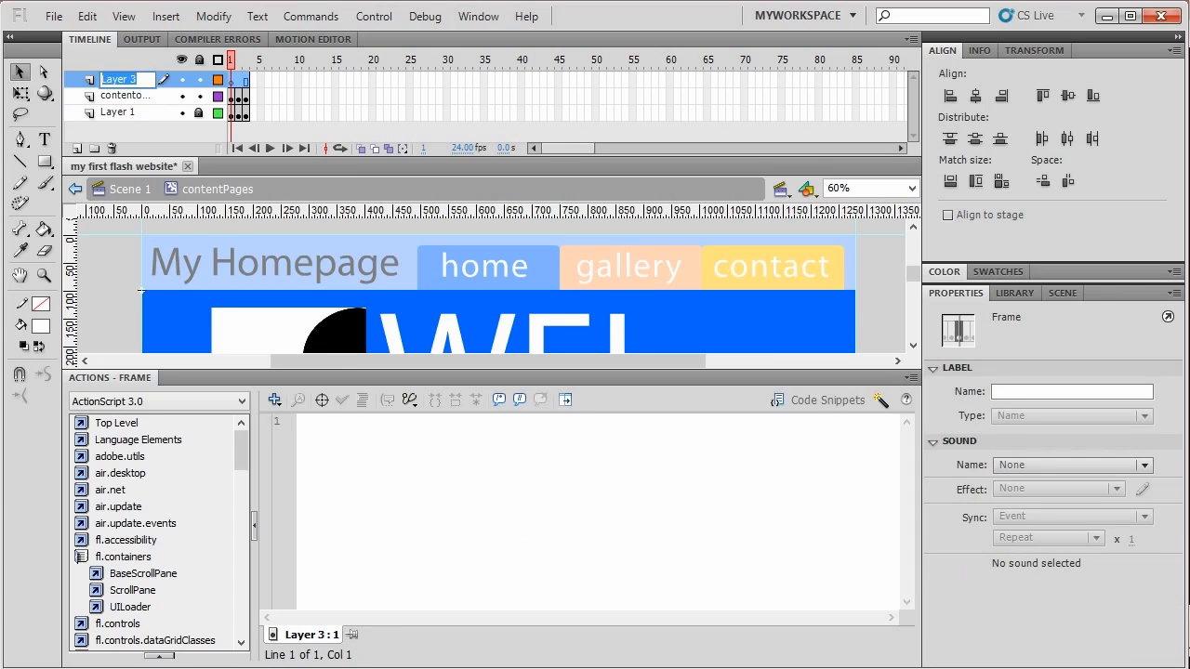
{"action": "type", "text": "ac"}
{"action": "type", "text": "s3"}
{"action": "key", "text": "Return"}
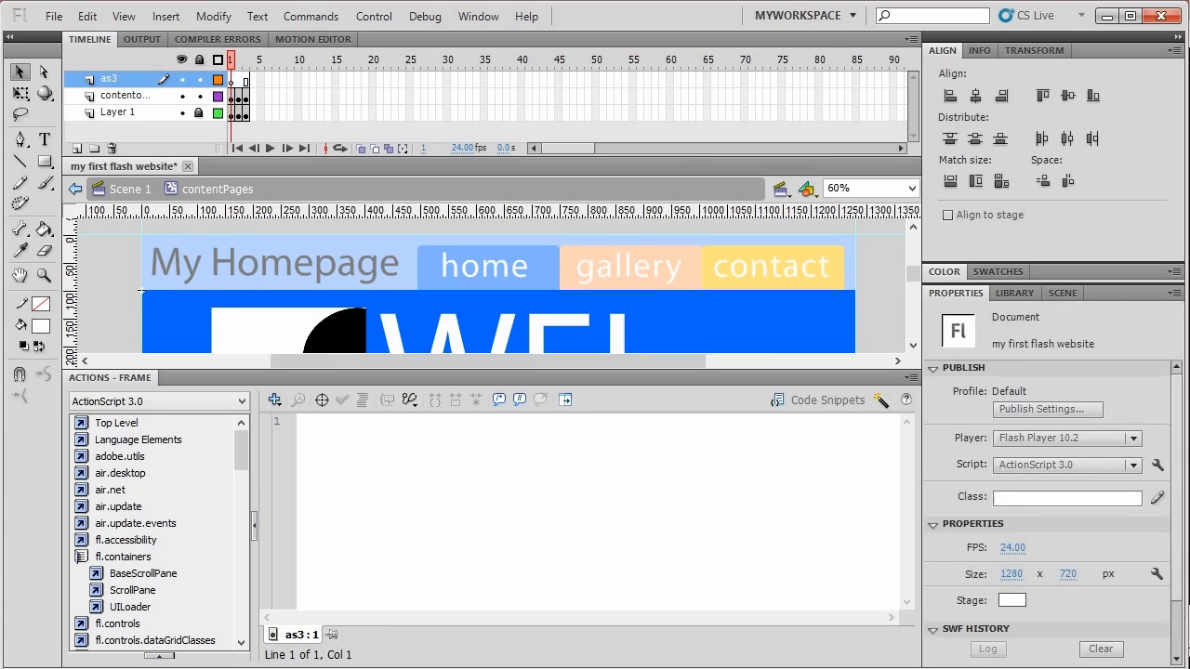
Add the script stop(); to frame 1 of the as3 layer inside contentPages and test the movie.
{"action": "left_click", "coordinate": [231, 81]}
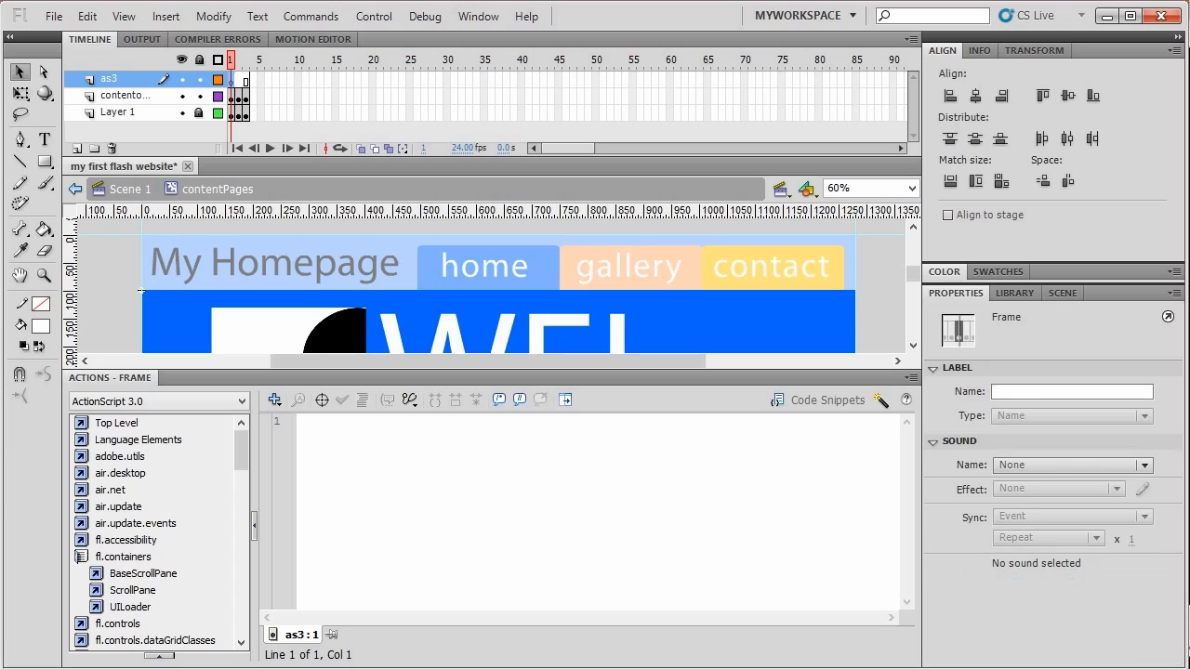
{"action": "left_click", "coordinate": [300, 422]}
{"action": "type", "text": "stop();"}
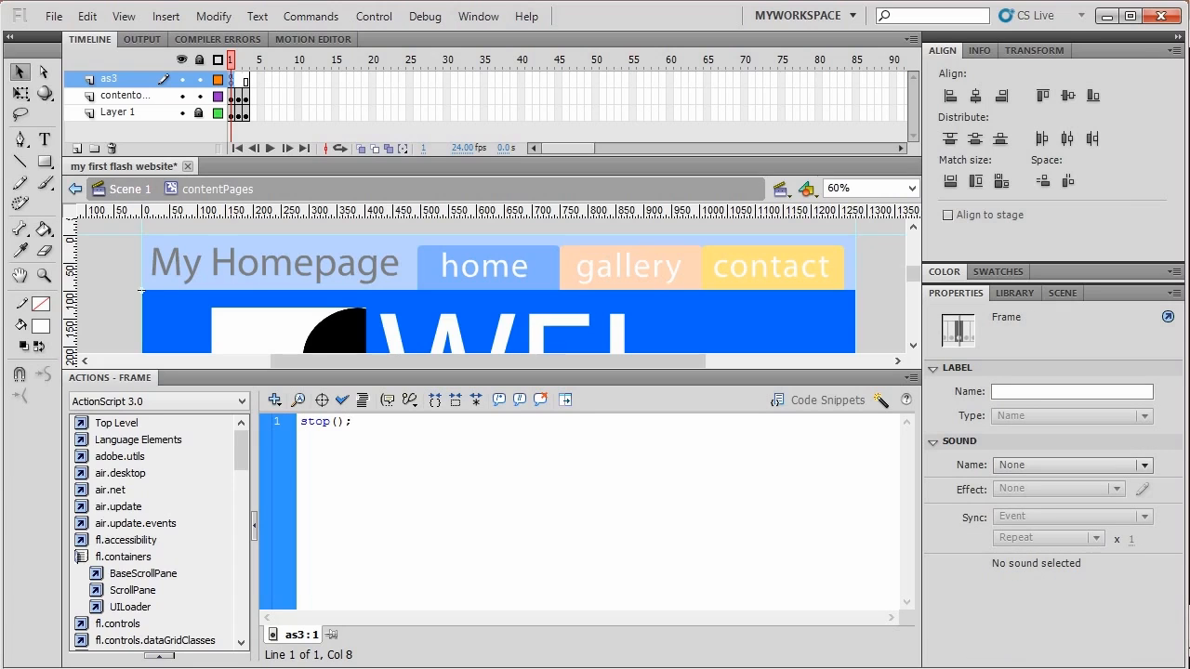
{"action": "key", "text": "ctrl+Return"}
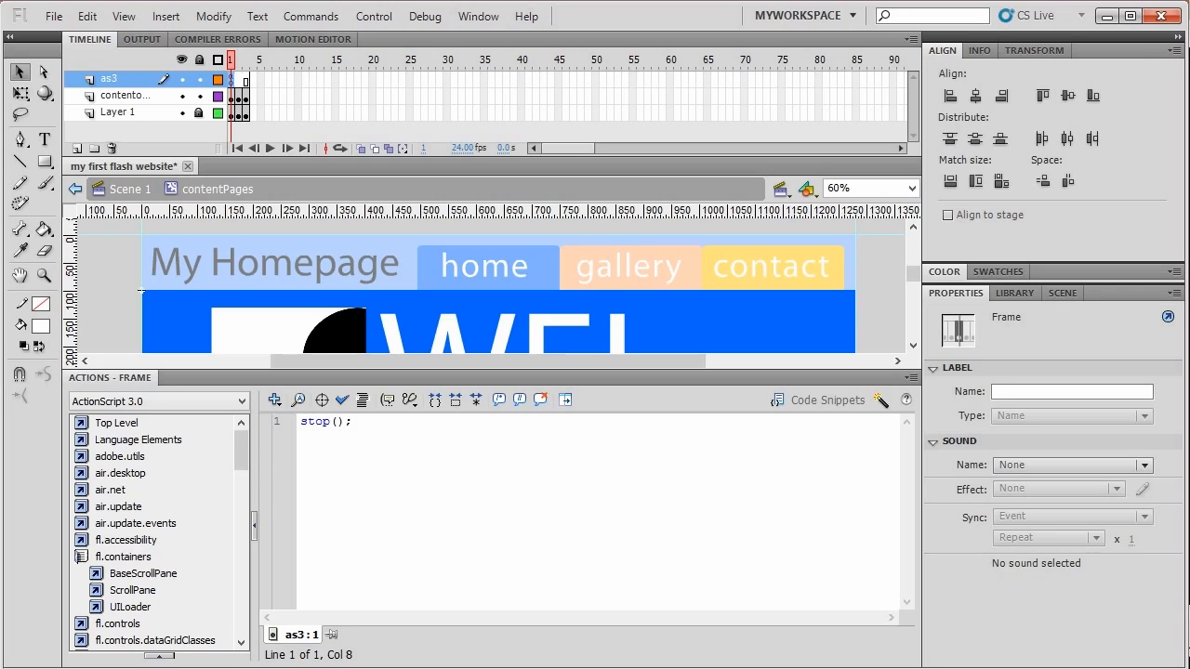
Return to Scene 1 and test the movie by switching repeatedly between the gallery, contact and home pages, closing the preview when done.
{"action": "left_click", "coordinate": [121, 189]}
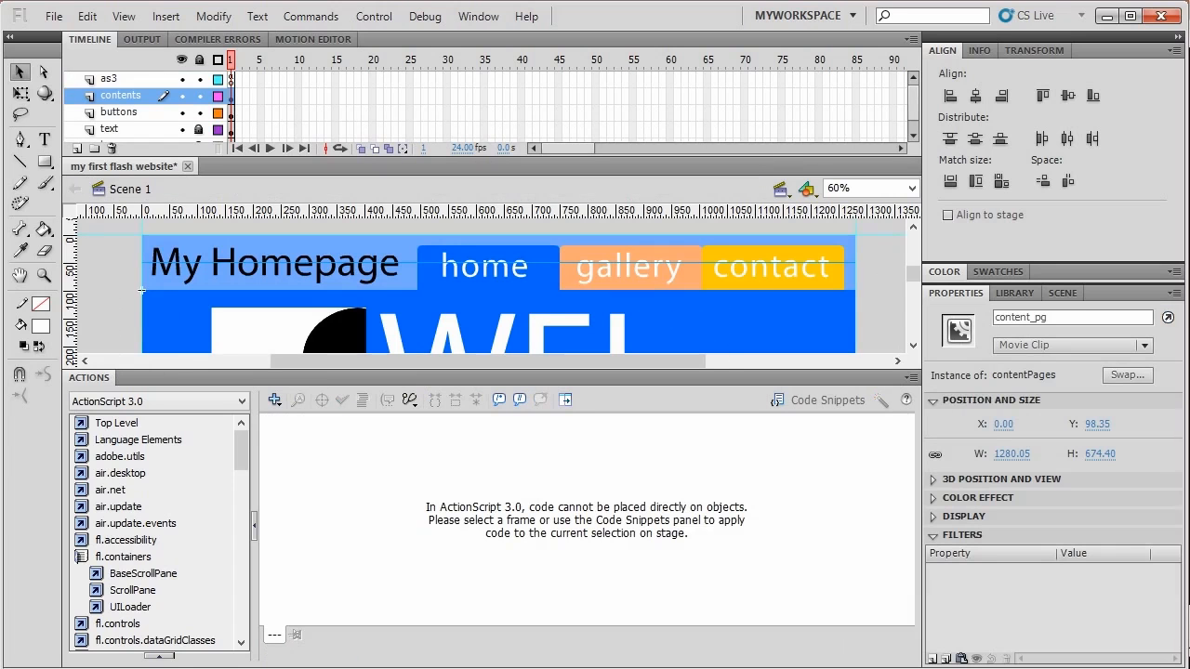
{"action": "key", "text": "ctrl+Return"}
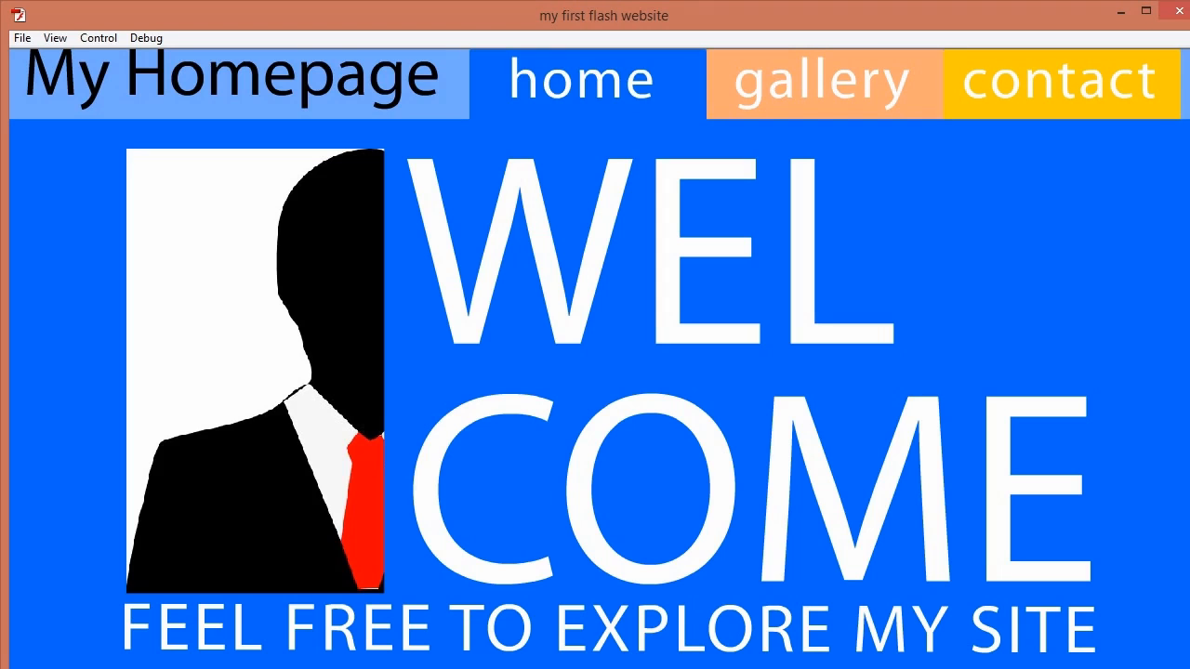
{"action": "left_click", "coordinate": [822, 82]}
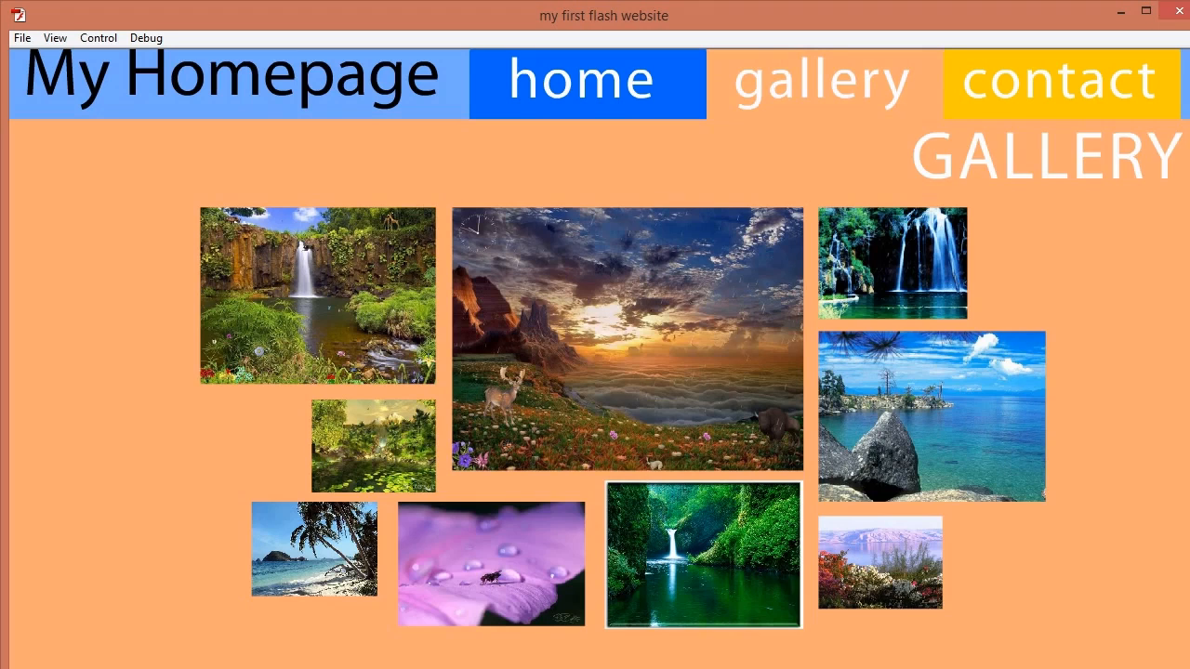
{"action": "left_click", "coordinate": [1060, 82]}
{"action": "left_click", "coordinate": [822, 82]}
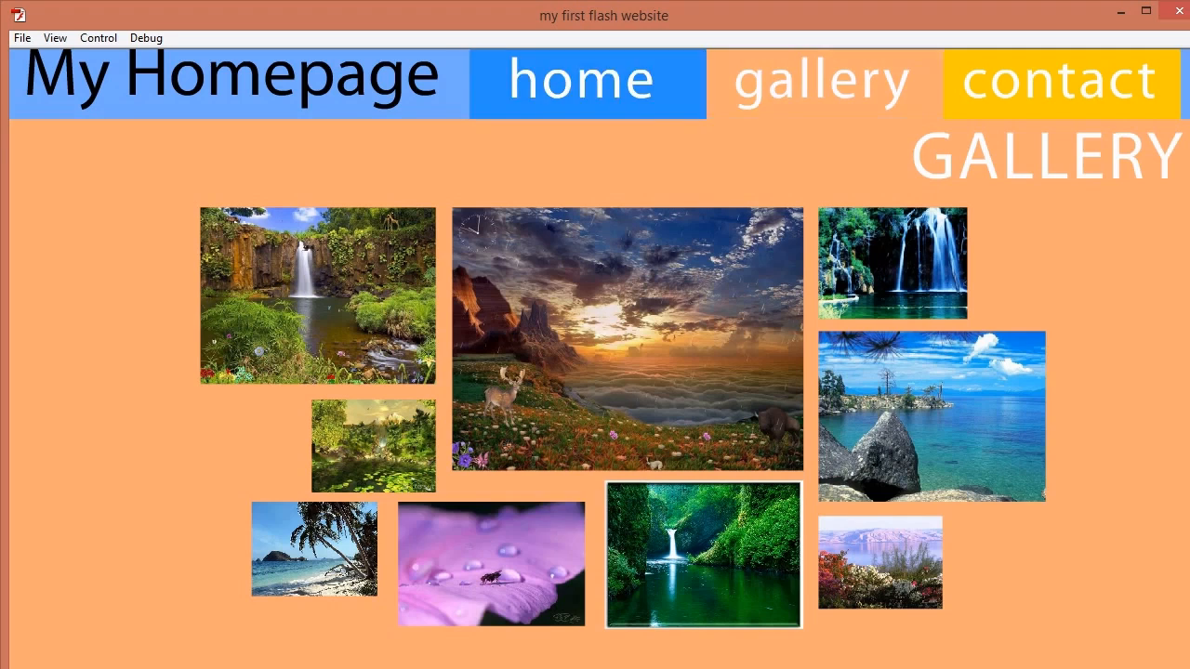
{"action": "left_click", "coordinate": [585, 82]}
{"action": "left_click", "coordinate": [821, 82]}
{"action": "left_click", "coordinate": [1060, 82]}
{"action": "left_click", "coordinate": [822, 82]}
{"action": "left_click", "coordinate": [586, 82]}
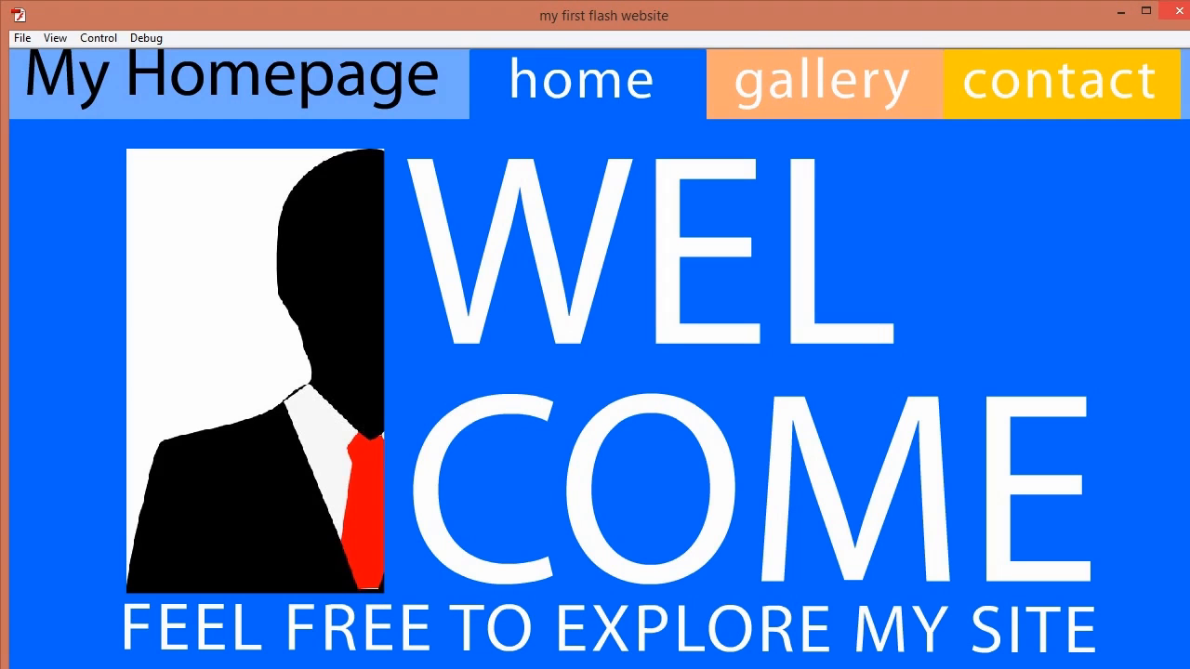
{"action": "left_click", "coordinate": [1178, 10]}
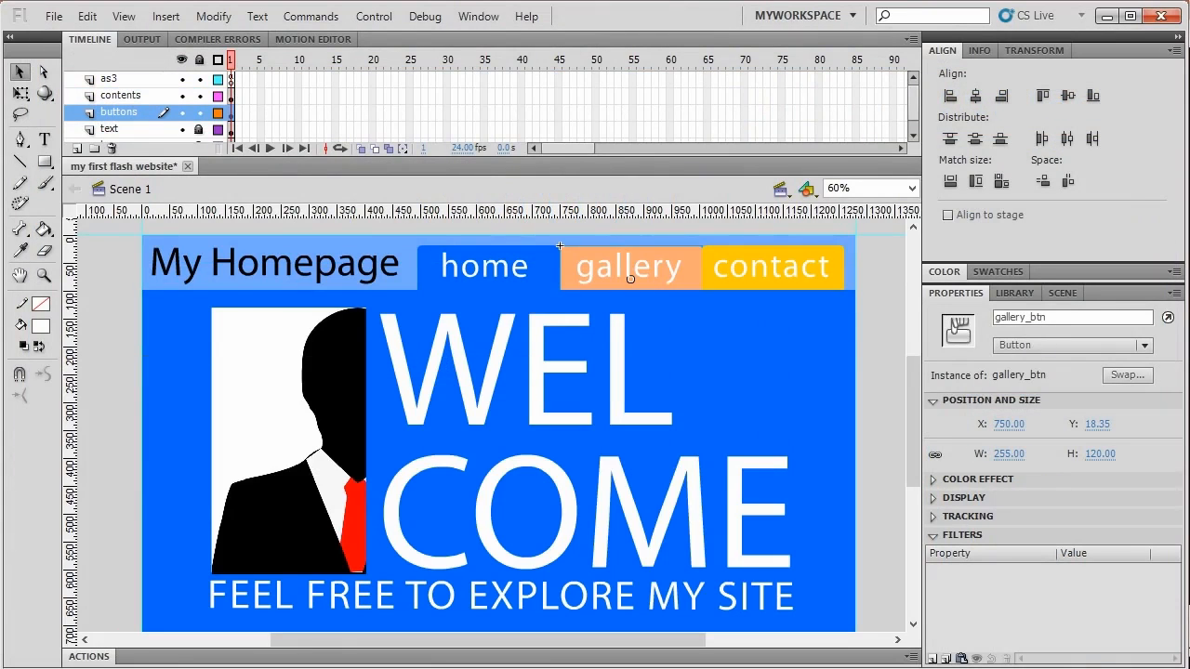
Open the contentPages movie clip and go to frame 2 of its contents layer, the gallery page.
{"action": "double_click", "coordinate": [141, 290]}
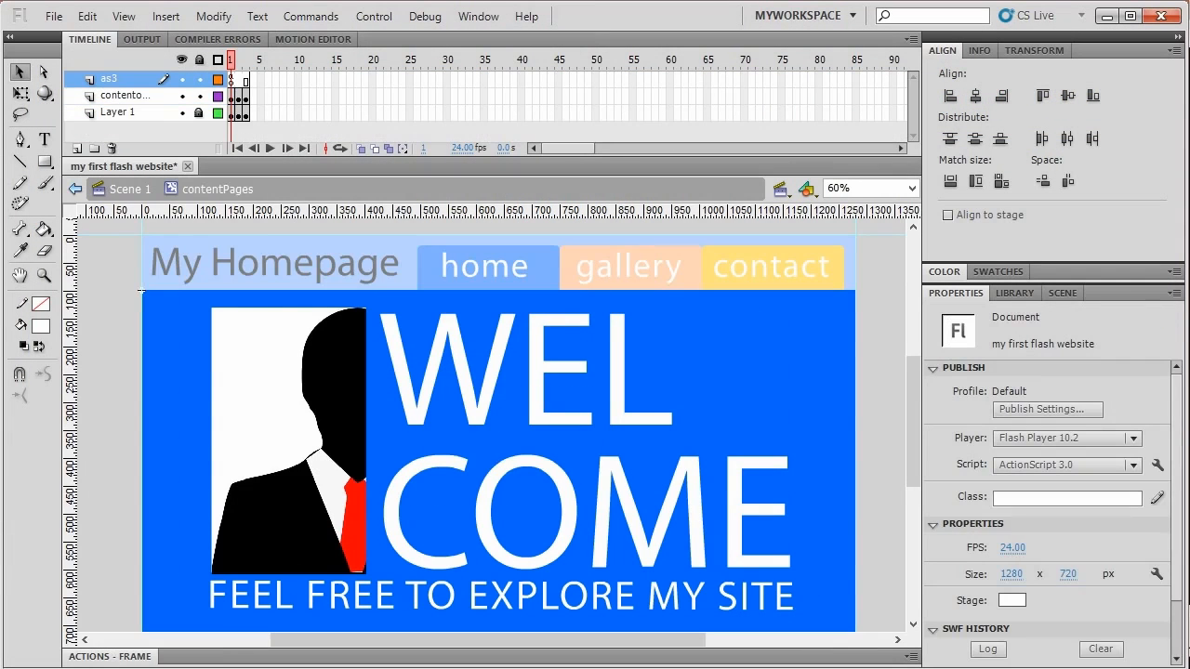
{"action": "left_click", "coordinate": [238, 96]}
Select the gallery pictures one after another to check that each is a separate bitmap and which image file it uses.
{"action": "left_click", "coordinate": [209, 396]}
{"action": "left_click", "coordinate": [326, 396]}
{"action": "left_click", "coordinate": [512, 422]}
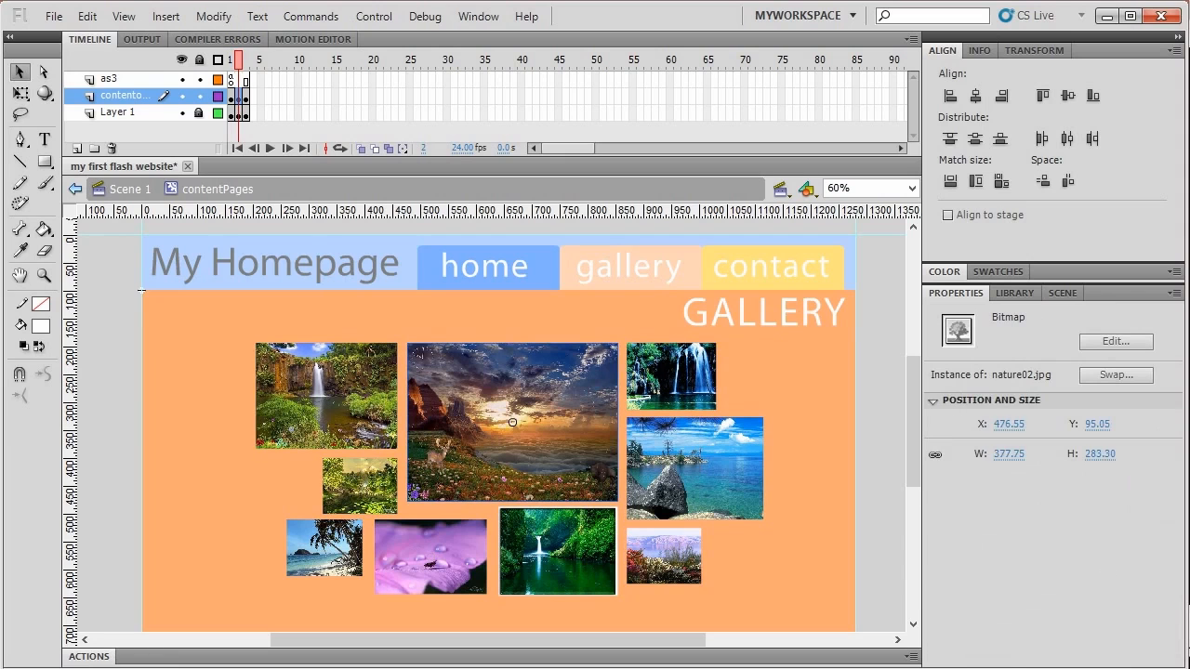
{"action": "left_click", "coordinate": [671, 377]}
{"action": "left_click", "coordinate": [694, 469]}
{"action": "left_click", "coordinate": [730, 548]}
{"action": "left_click", "coordinate": [663, 555]}
{"action": "left_click", "coordinate": [558, 551]}
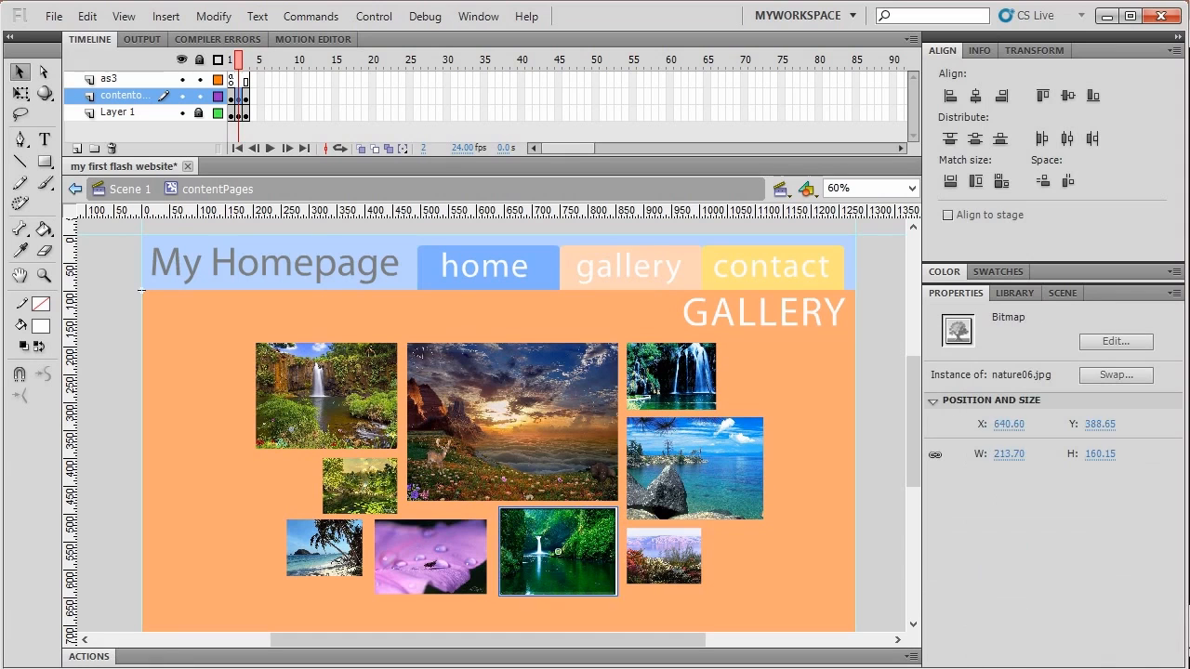
{"action": "left_click", "coordinate": [327, 396]}
{"action": "left_click", "coordinate": [513, 422]}
{"action": "left_click", "coordinate": [359, 486]}
{"action": "left_click", "coordinate": [325, 548]}
{"action": "left_click", "coordinate": [431, 557]}
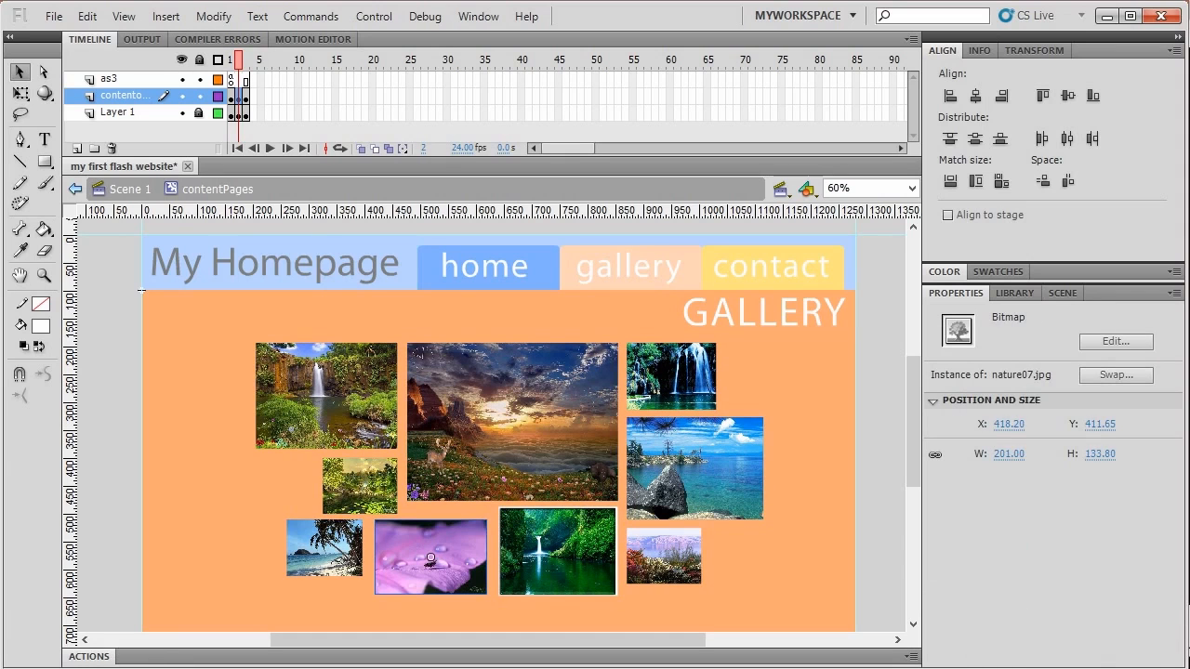
{"action": "left_click", "coordinate": [558, 551]}
{"action": "left_click", "coordinate": [576, 483]}
{"action": "left_click", "coordinate": [694, 468]}
{"action": "left_click", "coordinate": [664, 555]}
{"action": "left_click", "coordinate": [671, 377]}
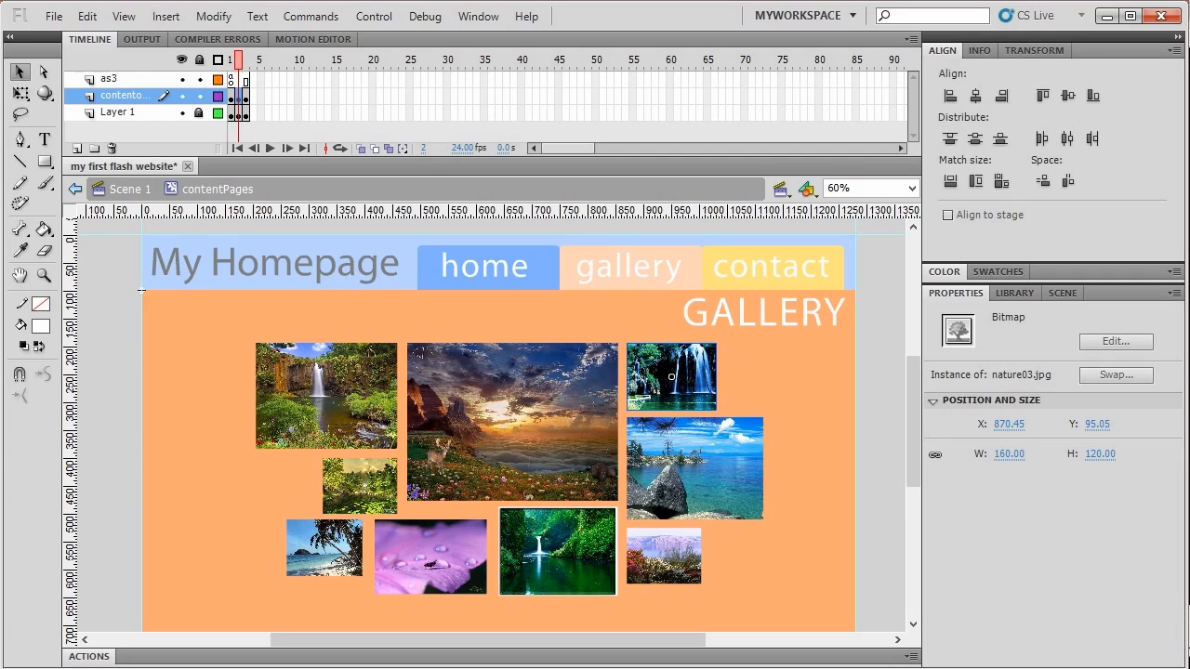
Convert the nature01.jpg waterfall picture into a button symbol named nature1.
{"action": "left_click", "coordinate": [326, 396]}
{"action": "right_click", "coordinate": [326, 396]}
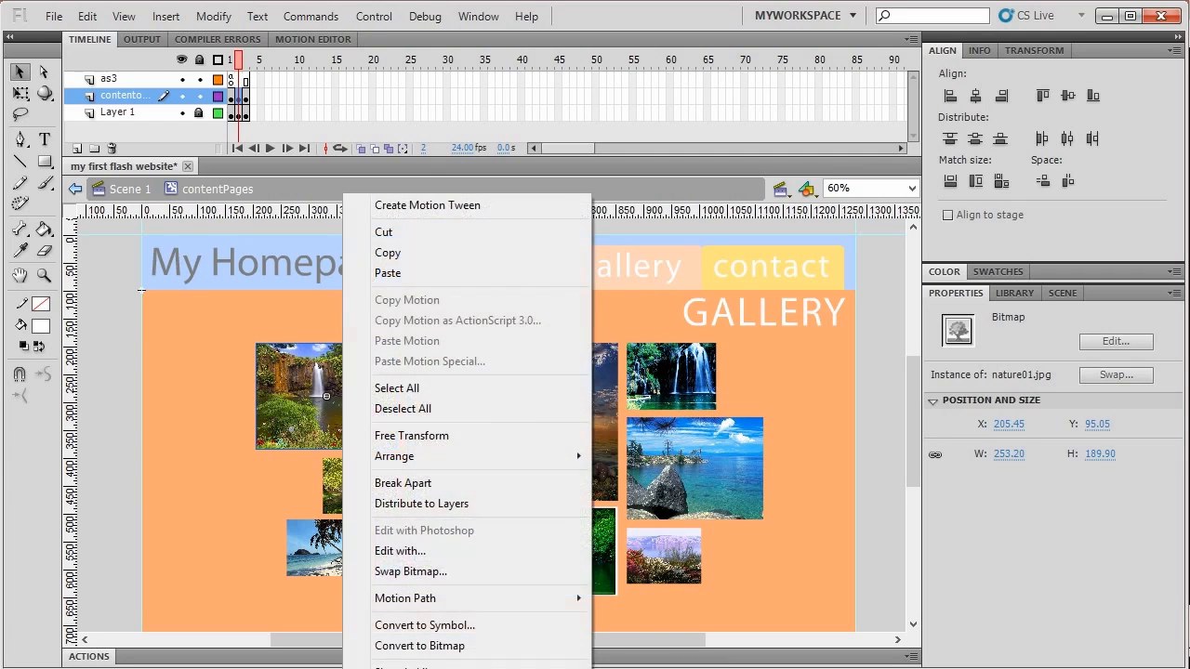
{"action": "left_click", "coordinate": [425, 624]}
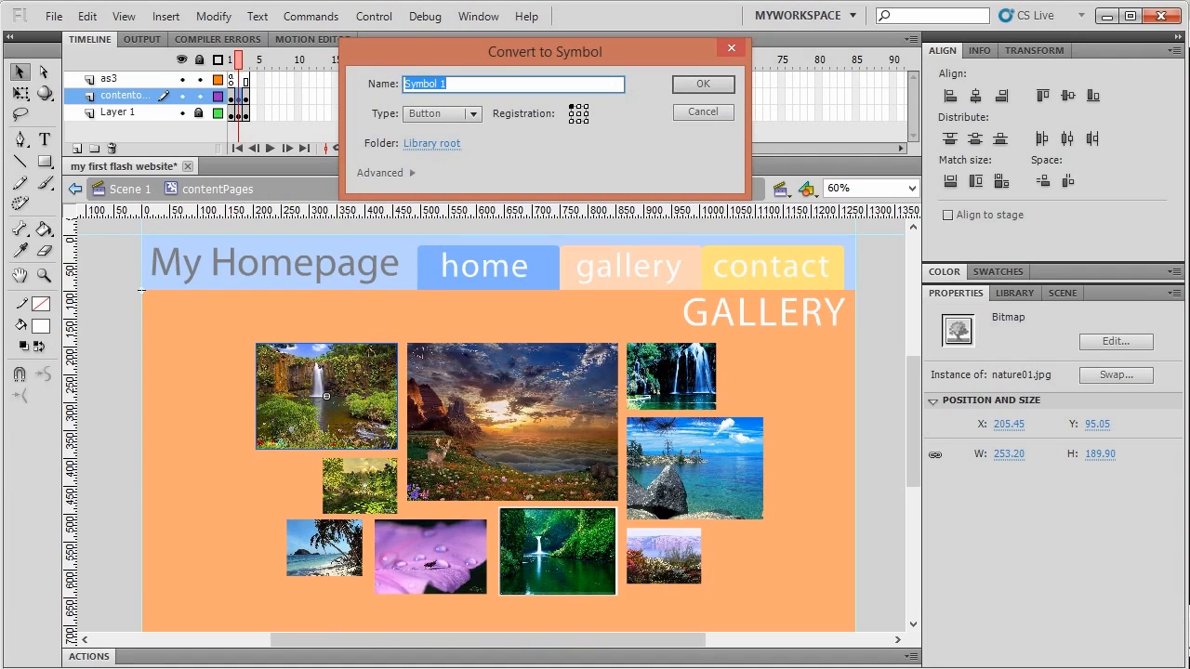
{"action": "key", "text": "Return"}
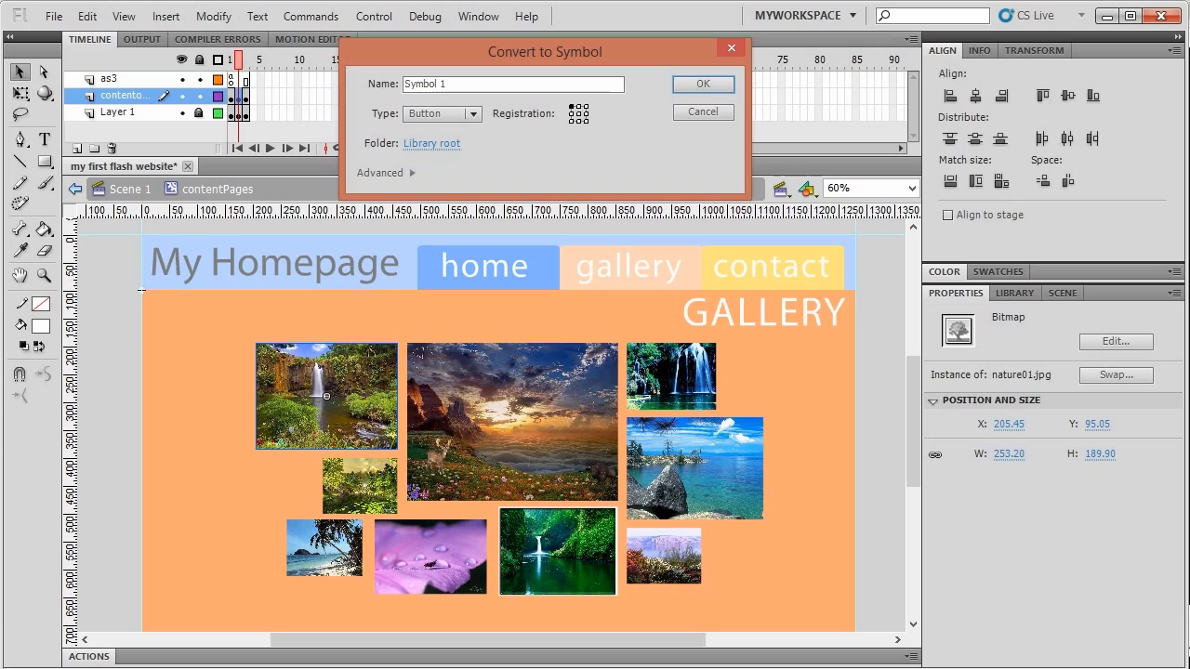
{"action": "key", "text": "shift+Tab"}
{"action": "type", "text": "nature1"}
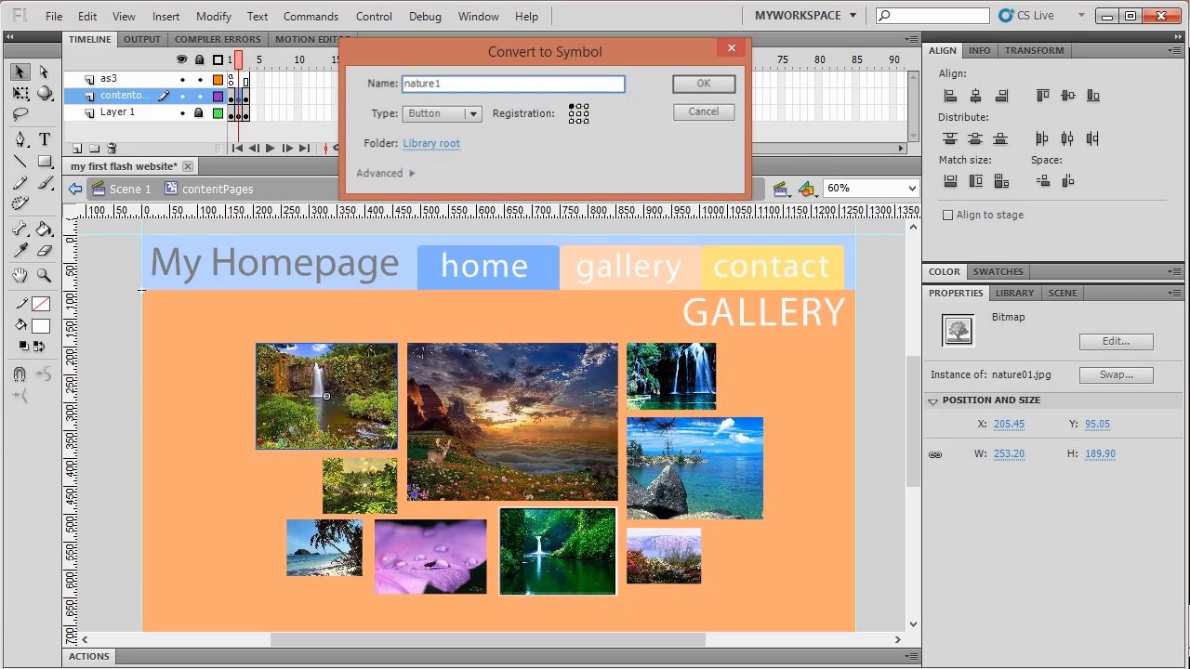
{"action": "key", "text": "Return"}
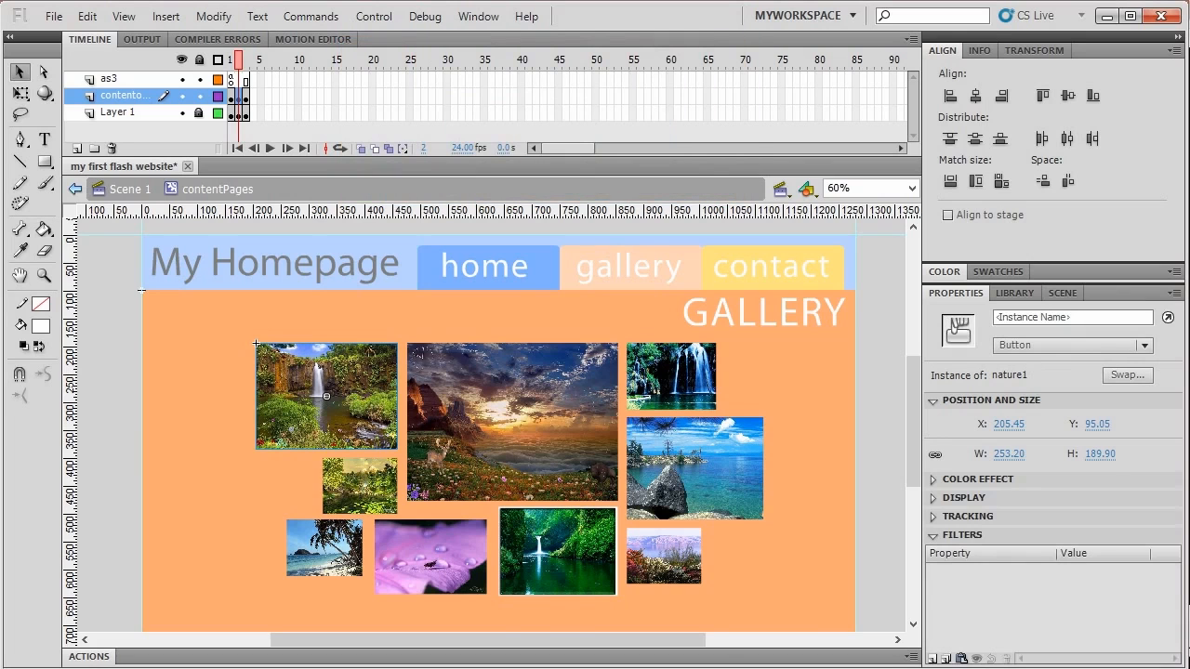
Convert the large sunset picture in the middle of the gallery into a button symbol named nature2.
{"action": "right_click", "coordinate": [471, 419]}
{"action": "left_click", "coordinate": [531, 626]}
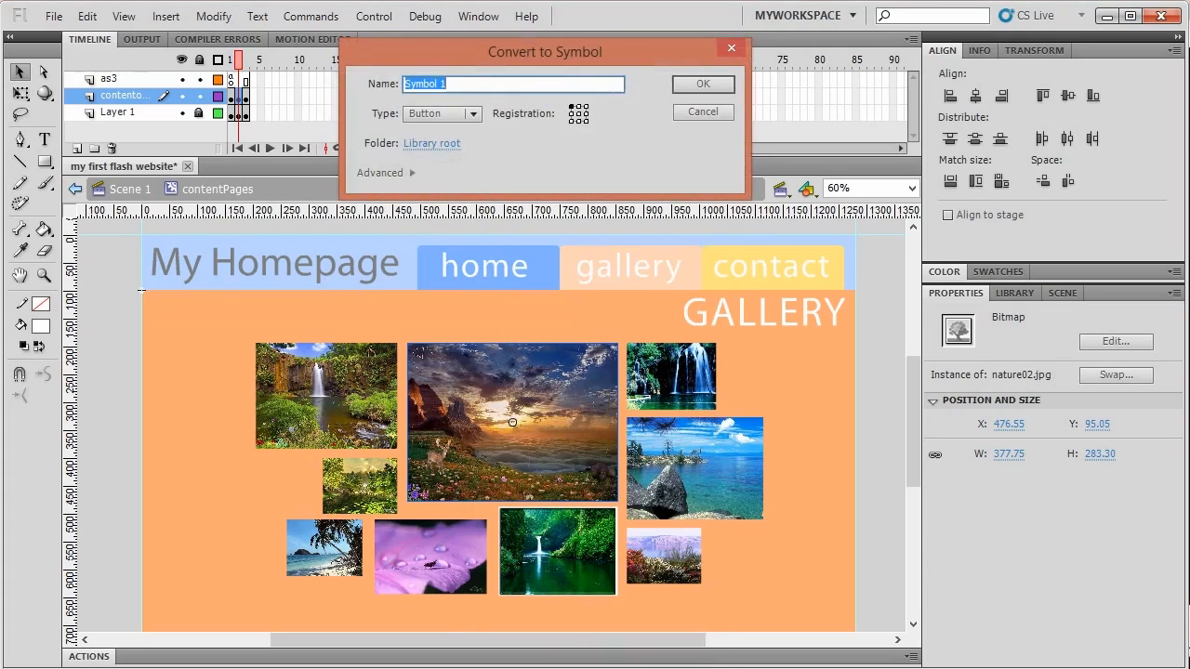
{"action": "type", "text": "nature2"}
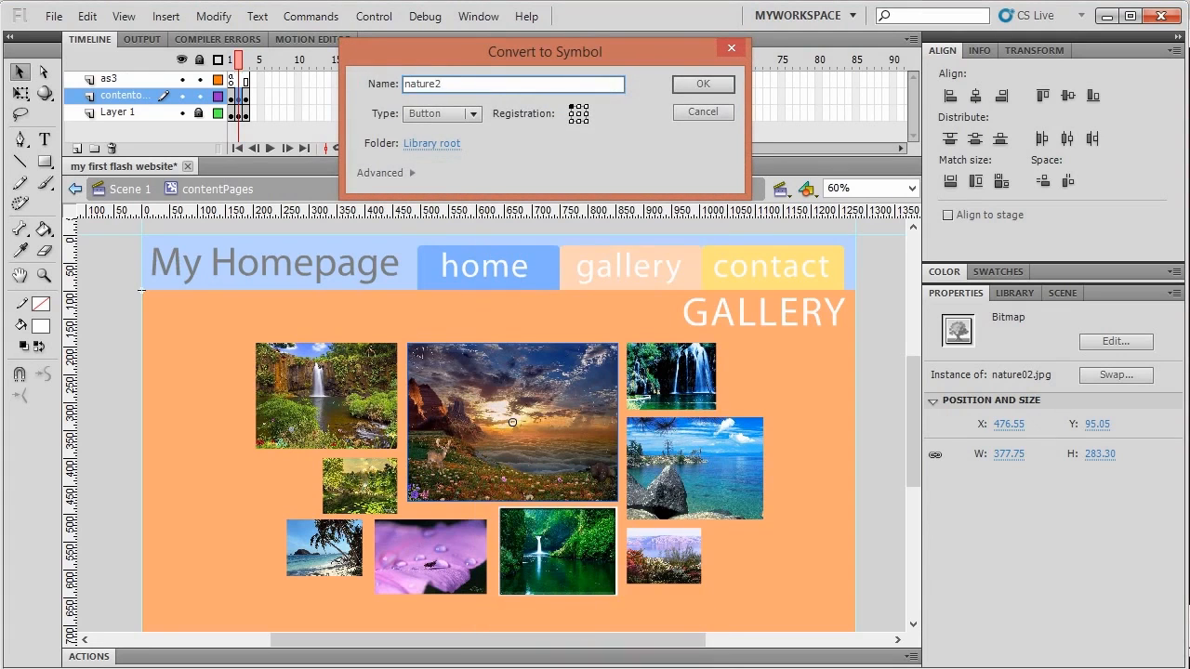
{"action": "key", "text": "Return"}
Convert the nature03.jpg waterfall picture into a button symbol named nature3.
{"action": "left_click", "coordinate": [671, 376]}
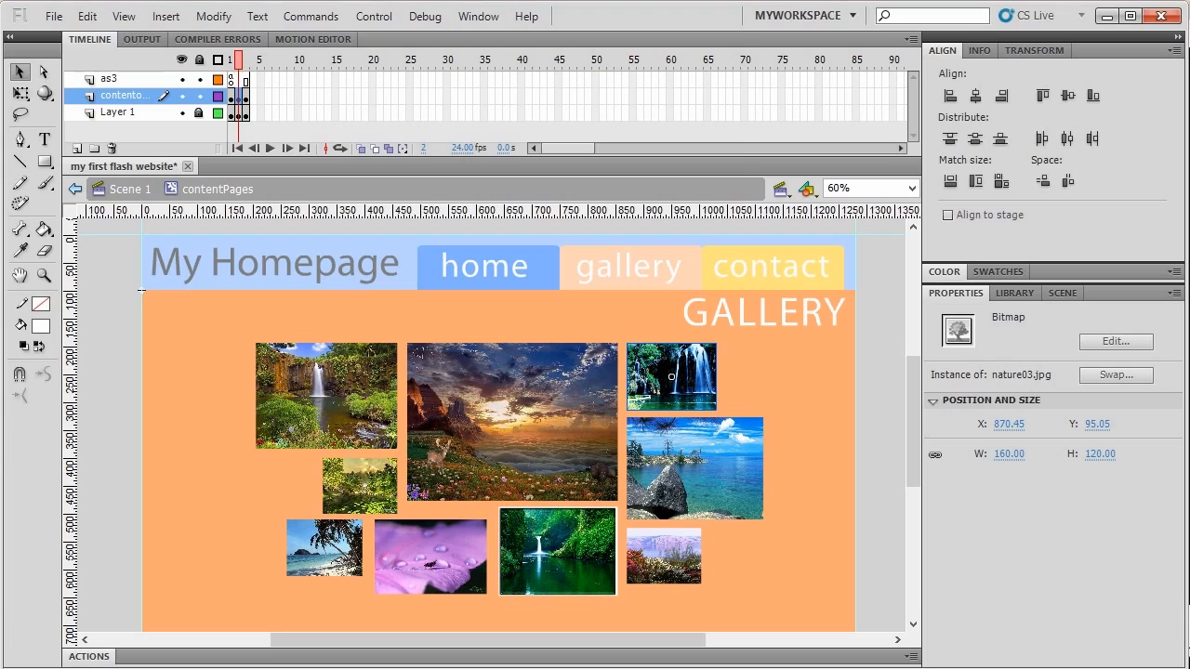
{"action": "key", "text": "F8"}
{"action": "type", "text": "natt"}
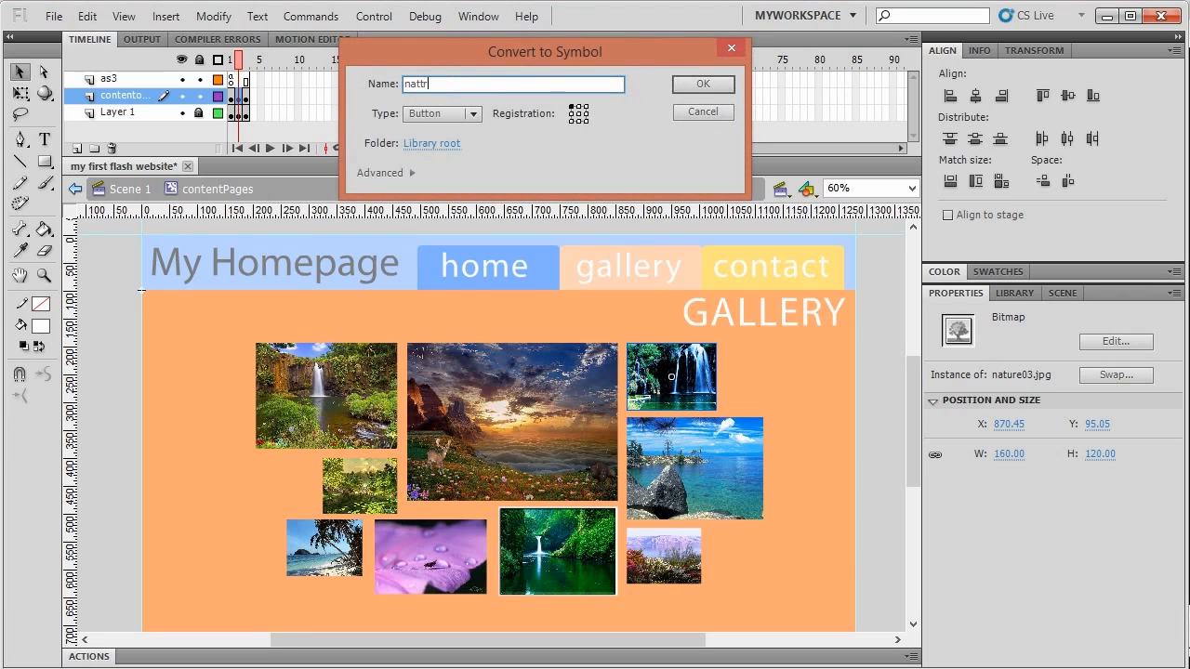
{"action": "key", "text": "BackSpace"}
{"action": "type", "text": "u"}
{"action": "key", "text": "BackSpace"}
{"action": "type", "text": "re03"}
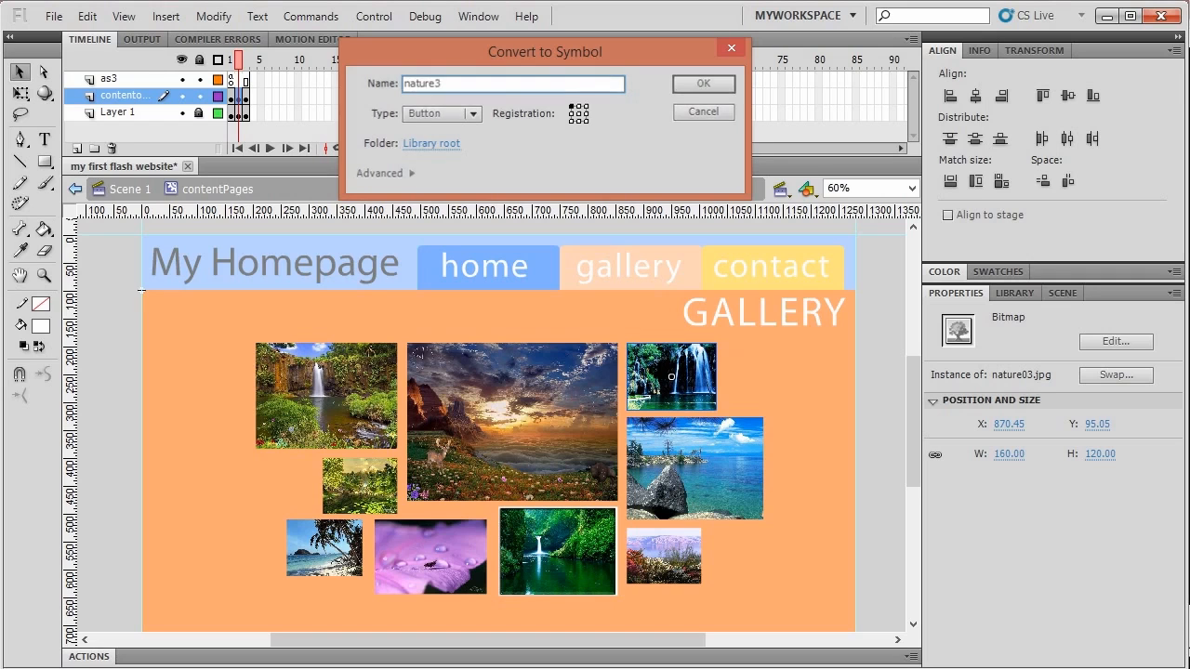
{"action": "key", "text": "Return"}
Convert the small picture directly below the nature1 button into a button symbol, continuing the nature numbering with 4.
{"action": "left_click", "coordinate": [360, 486]}
{"action": "key", "text": "F8"}
{"action": "type", "text": "nature04"}
{"action": "key", "text": "Return"}
{"action": "key", "text": "F4"}
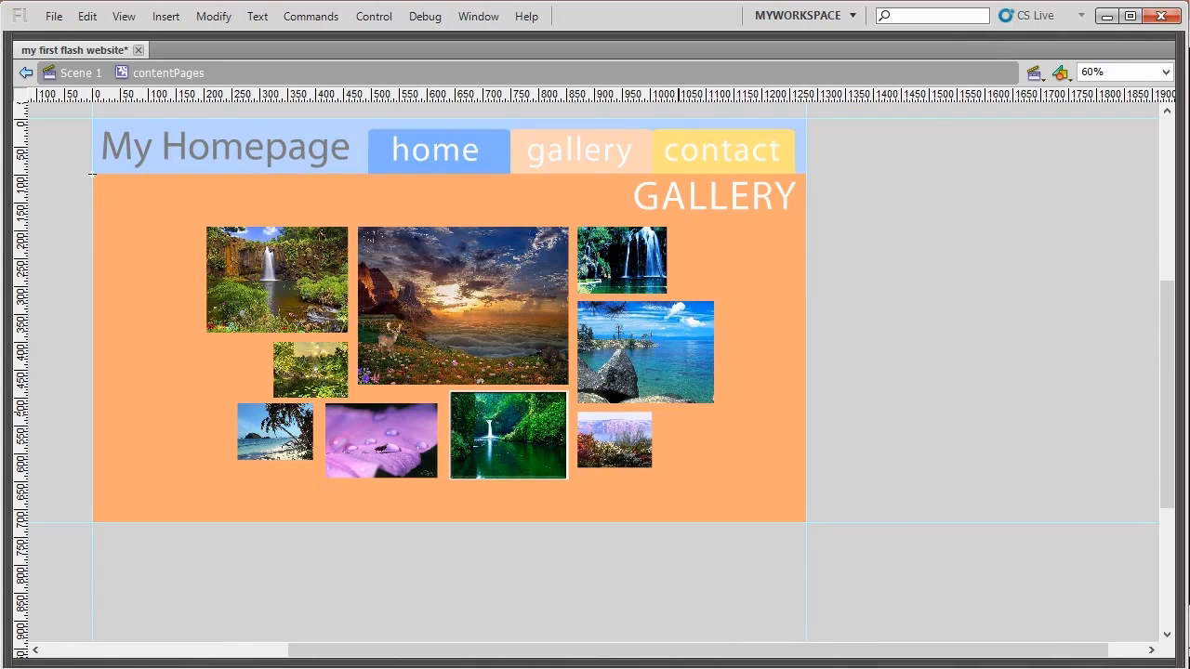
{"action": "left_click", "coordinate": [646, 353]}
{"action": "left_click", "coordinate": [478, 16]}
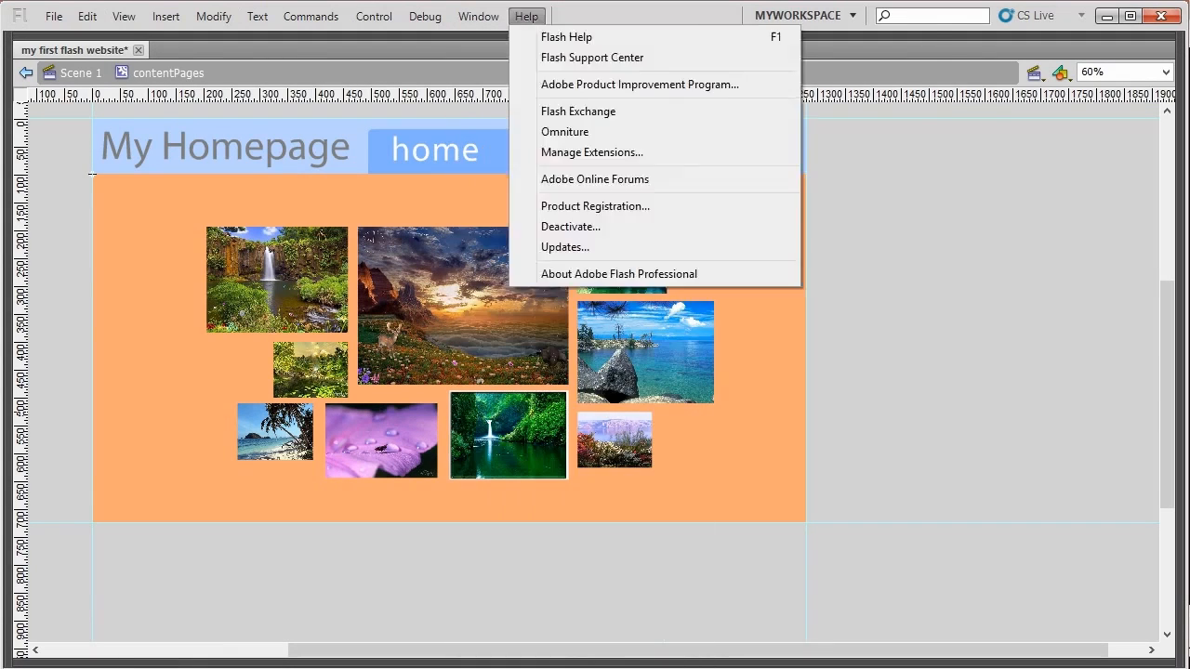
{"action": "key", "text": "F4"}
{"action": "key", "text": "v"}
Convert the rocky lake picture into a button symbol named nature5 and the small beach picture into one named nature6.
{"action": "left_click", "coordinate": [694, 468]}
{"action": "key", "text": "F8"}
{"action": "type", "text": "nature5"}
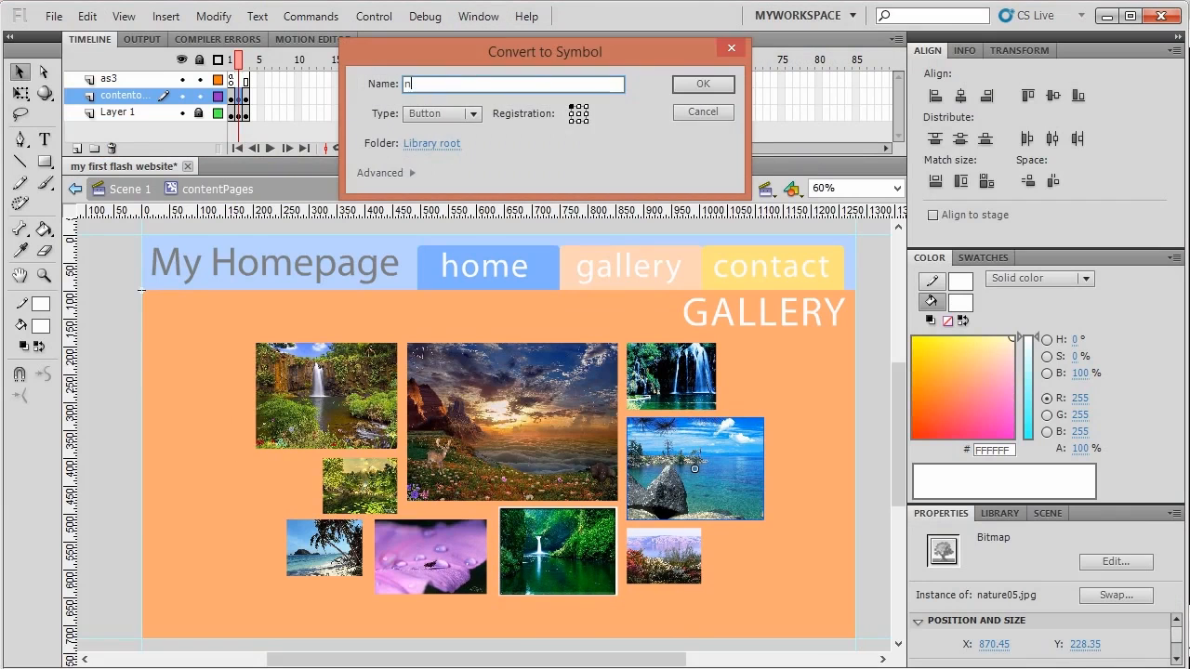
{"action": "key", "text": "Return"}
{"action": "left_click", "coordinate": [324, 548]}
{"action": "key", "text": "F8"}
{"action": "type", "text": "nature6"}
{"action": "key", "text": "Return"}
Convert the purple flower picture into a button symbol named nature7 and the green waterfall picture into one named nature8.
{"action": "left_click", "coordinate": [431, 558]}
{"action": "key", "text": "F8"}
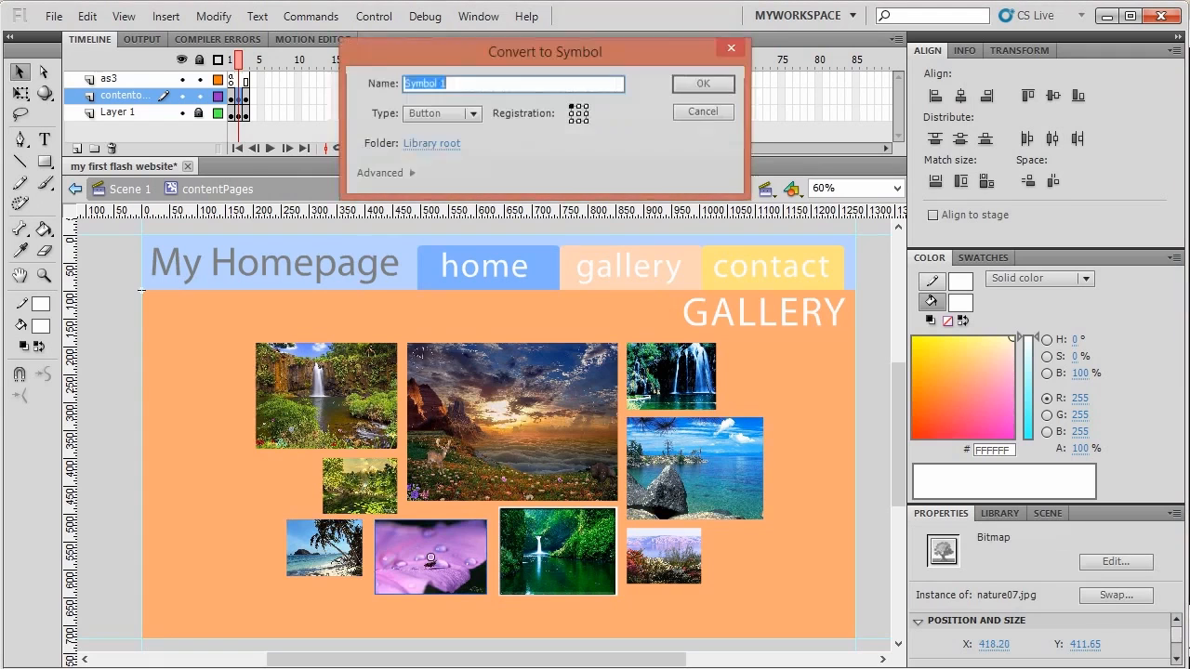
{"action": "type", "text": "nature7"}
{"action": "left_click", "coordinate": [557, 555]}
{"action": "key", "text": "F8"}
{"action": "type", "text": "nature8"}
{"action": "key", "text": "Return"}
Convert the small nature08.jpg picture into a button symbol named nature9, then select the nature1 button.
{"action": "left_click", "coordinate": [663, 557]}
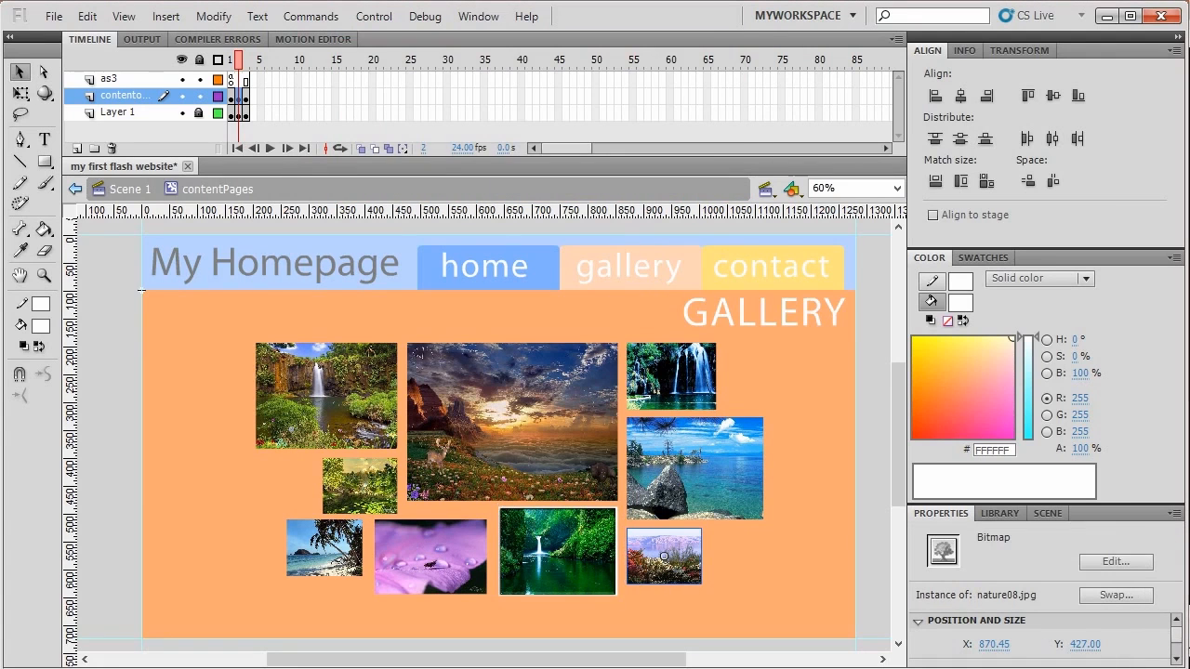
{"action": "key", "text": "F8"}
{"action": "type", "text": "nature"}
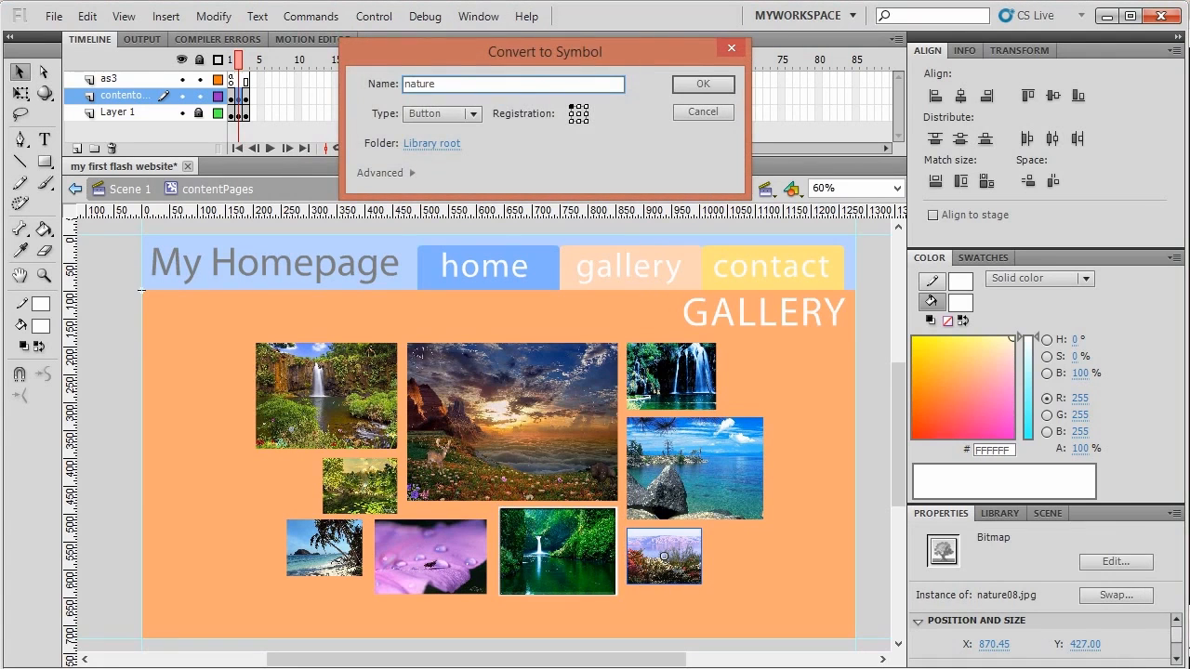
{"action": "type", "text": "9"}
{"action": "key", "text": "Return"}
{"action": "key", "text": "ctrl+shift+a"}
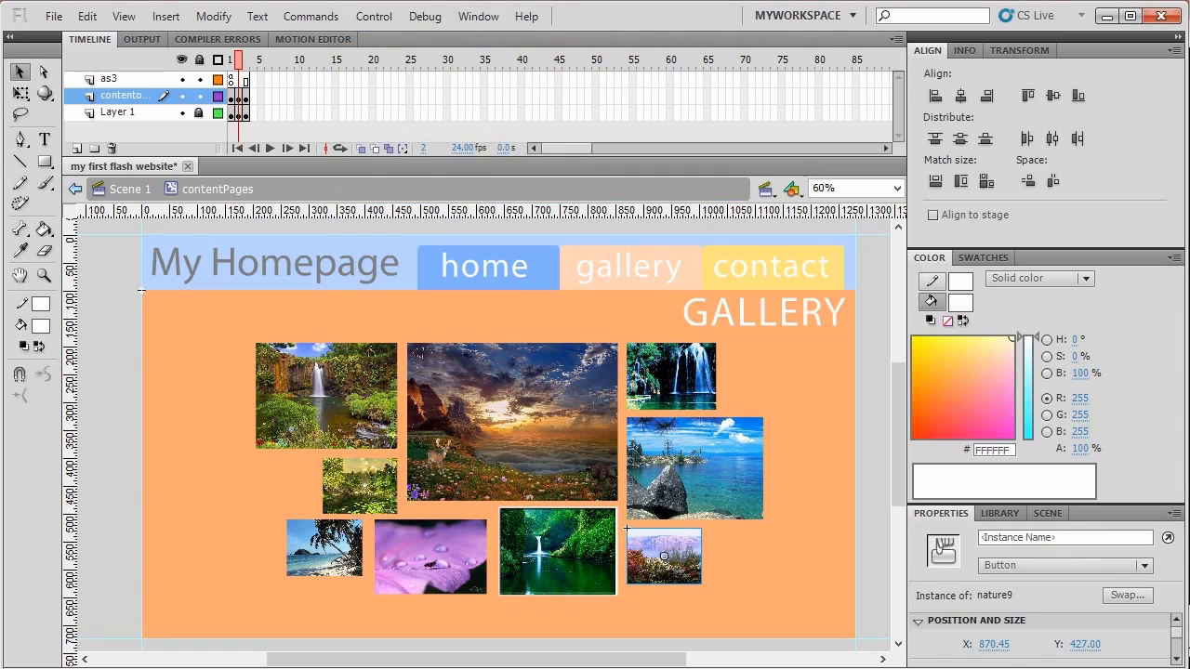
{"action": "left_click", "coordinate": [326, 396]}
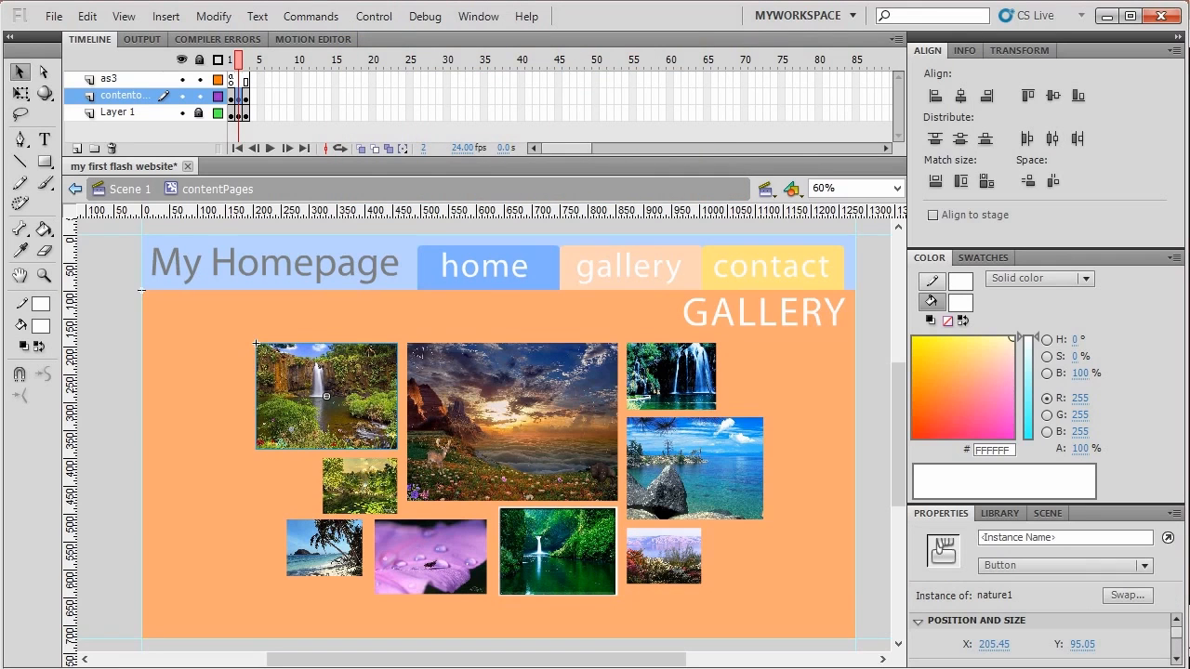
Insert a blank keyframe at frame 2 of the as3 layer inside contentPages.
{"action": "left_click", "coordinate": [234, 80]}
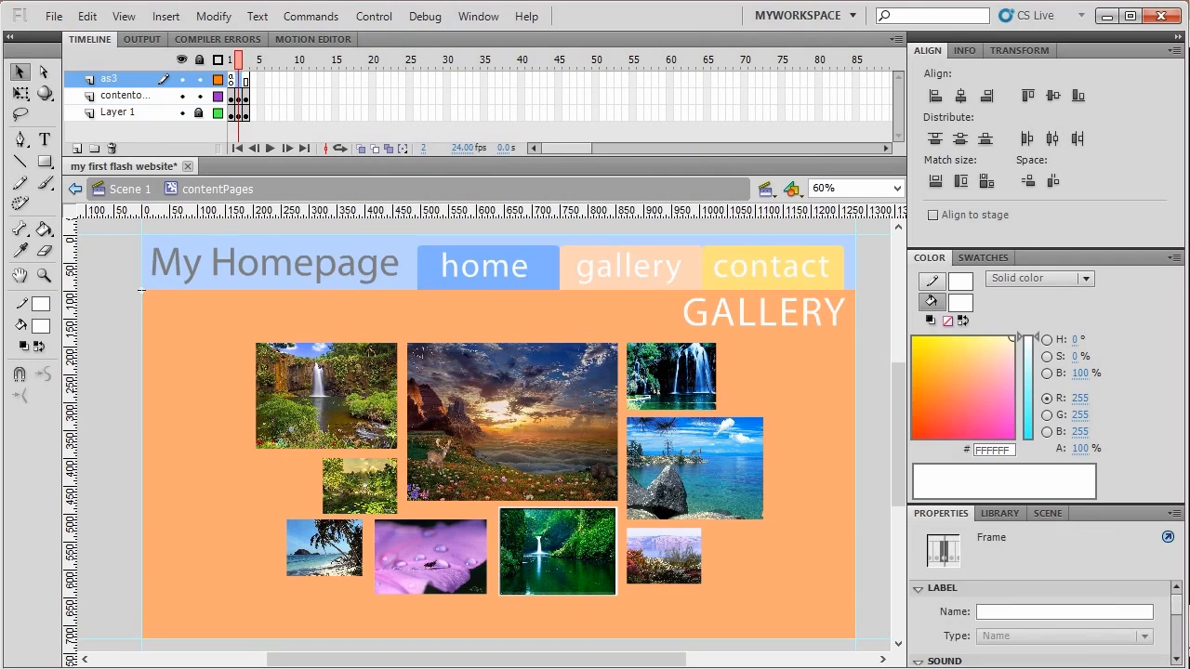
{"action": "right_click", "coordinate": [238, 80]}
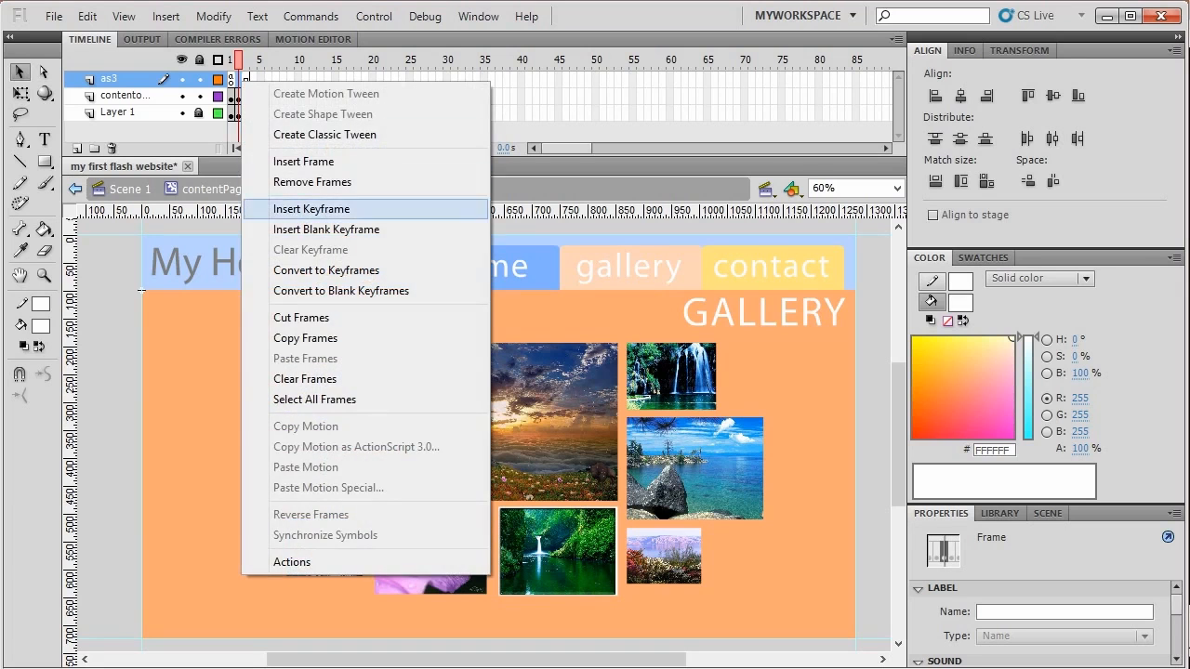
{"action": "left_click", "coordinate": [325, 230]}
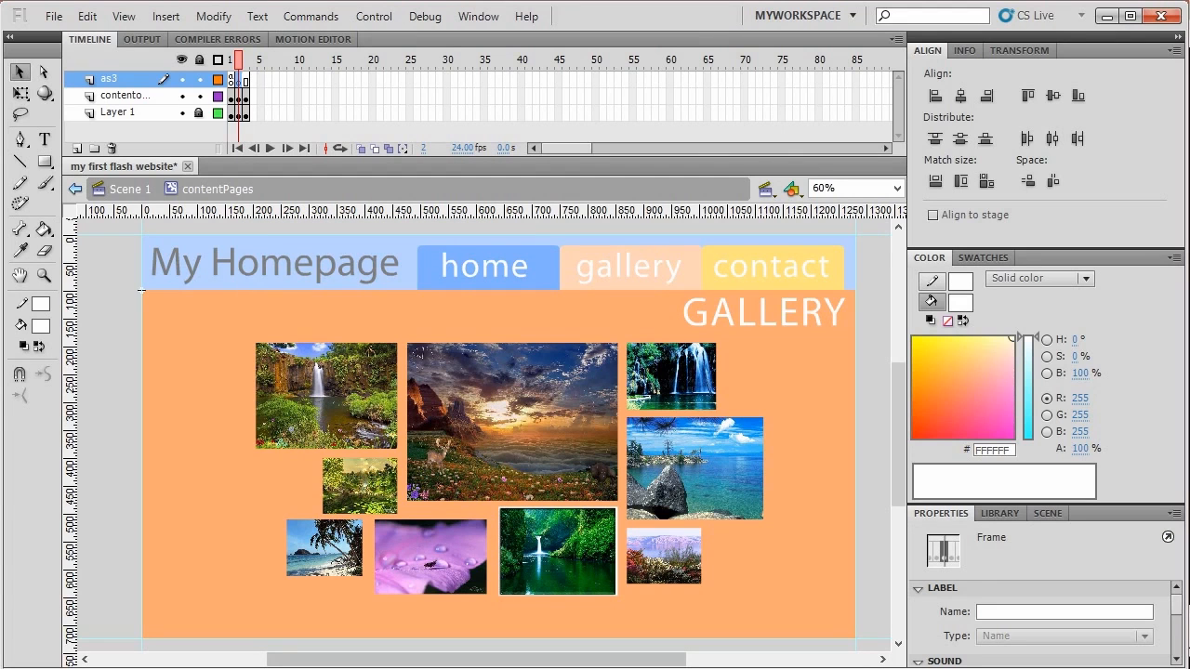
Add the script stop(); to frame 2 of the as3 layer, followed by a new empty line.
{"action": "left_click", "coordinate": [478, 16]}
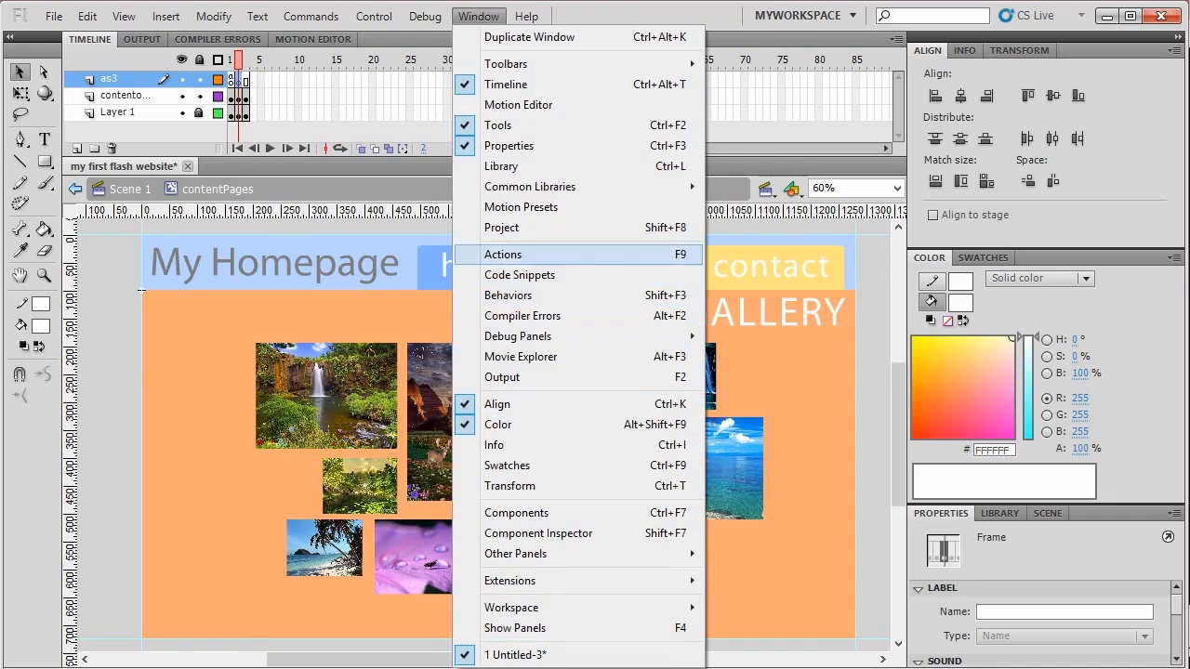
{"action": "left_click", "coordinate": [503, 254]}
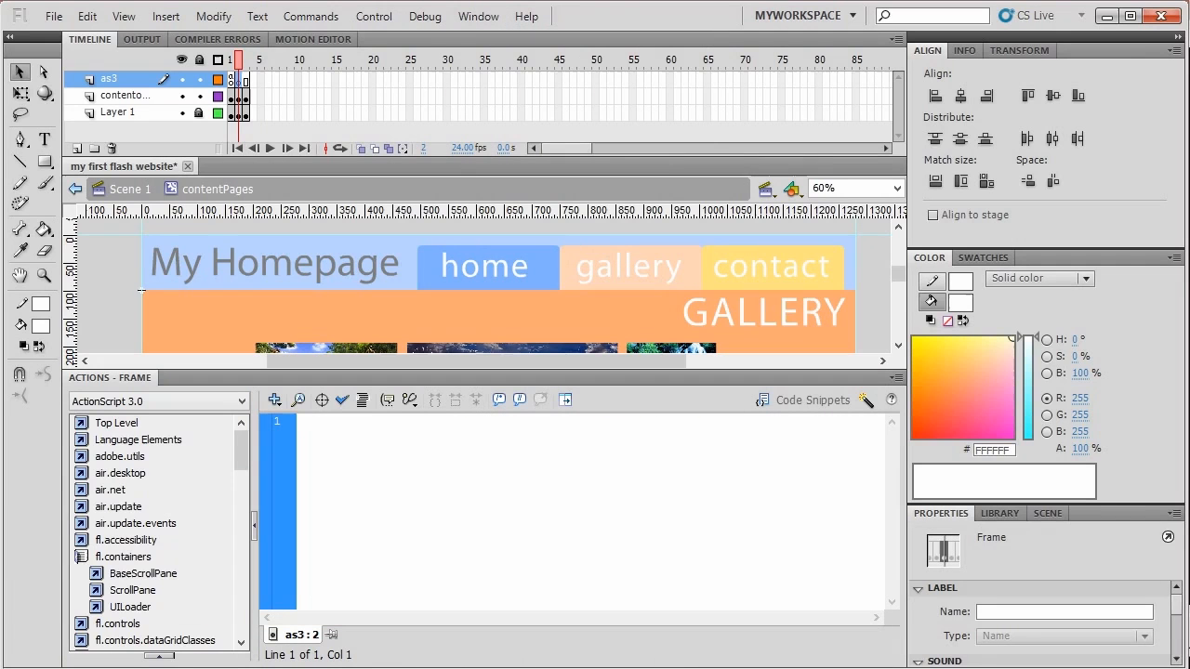
{"action": "type", "text": "stop();"}
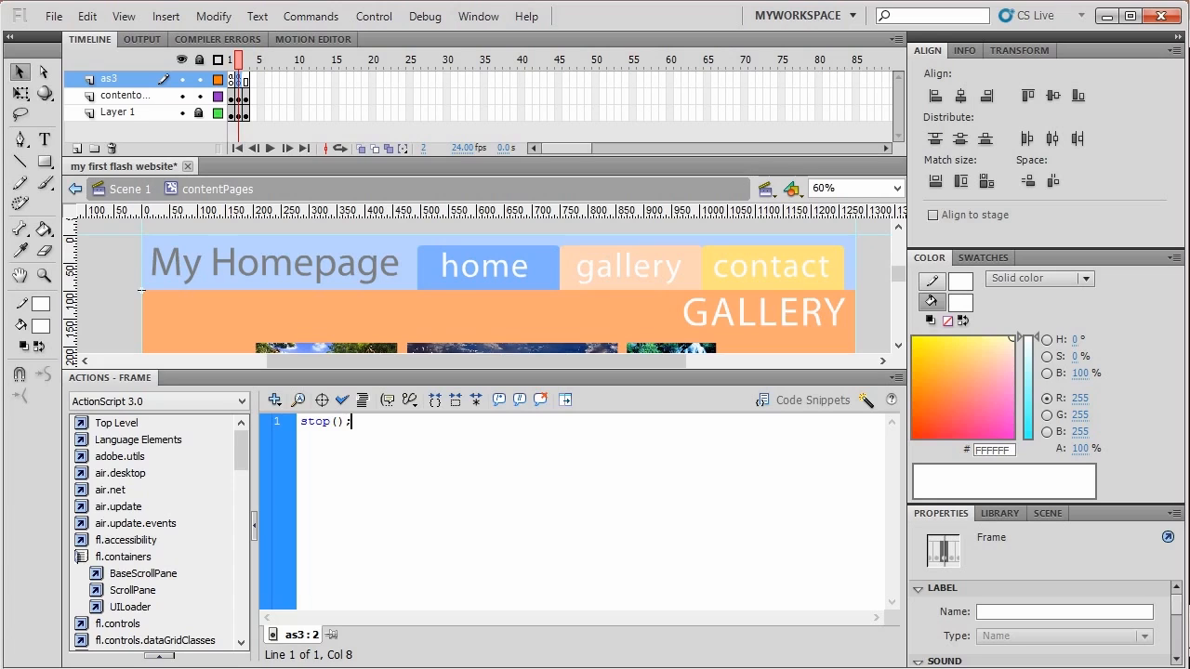
{"action": "key", "text": "ctrl+Return"}
{"action": "key", "text": "Return"}
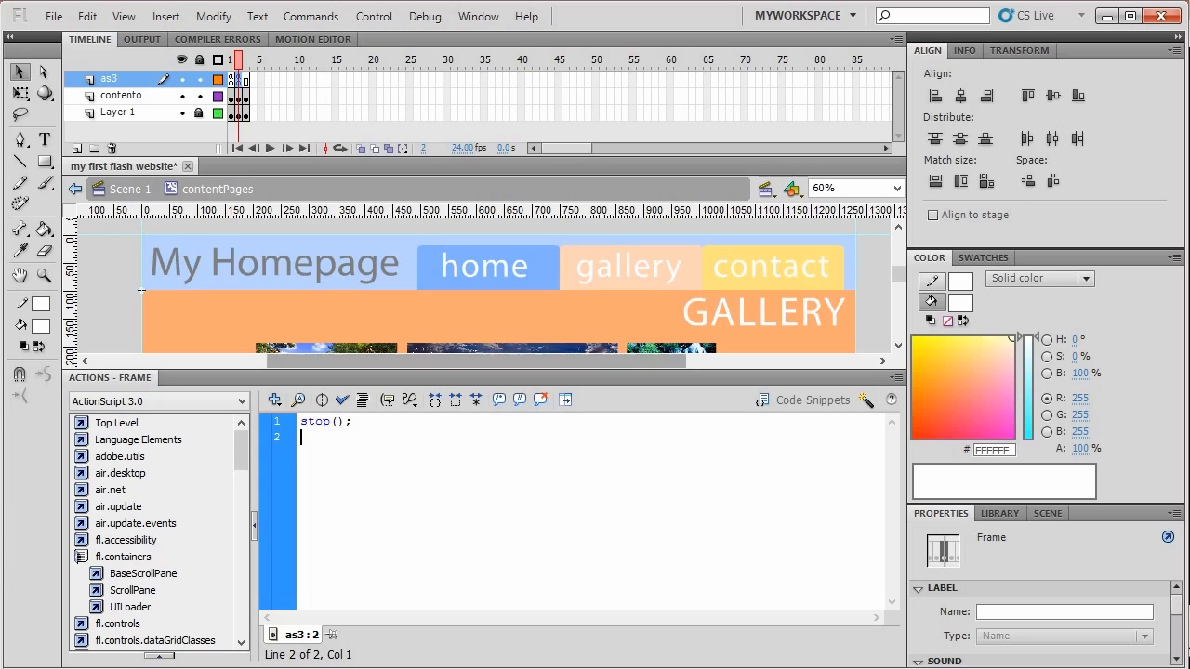
Give the nature1 button on the gallery page the instance name nature1.
{"action": "left_click", "coordinate": [256, 346]}
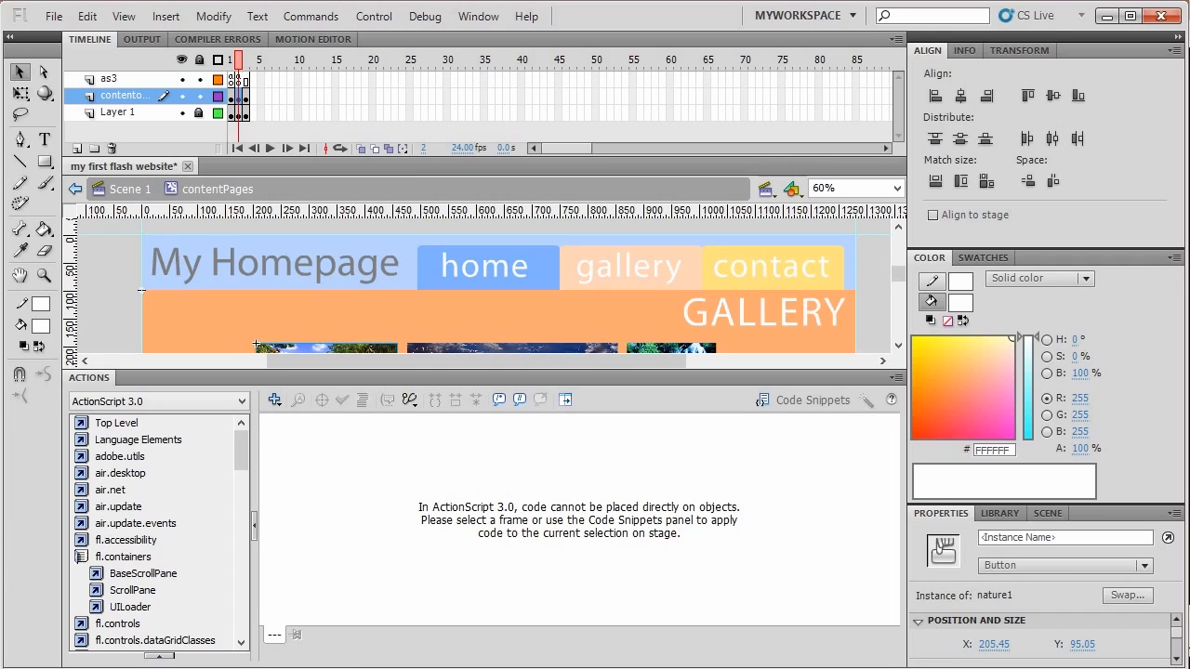
{"action": "left_click", "coordinate": [1060, 538]}
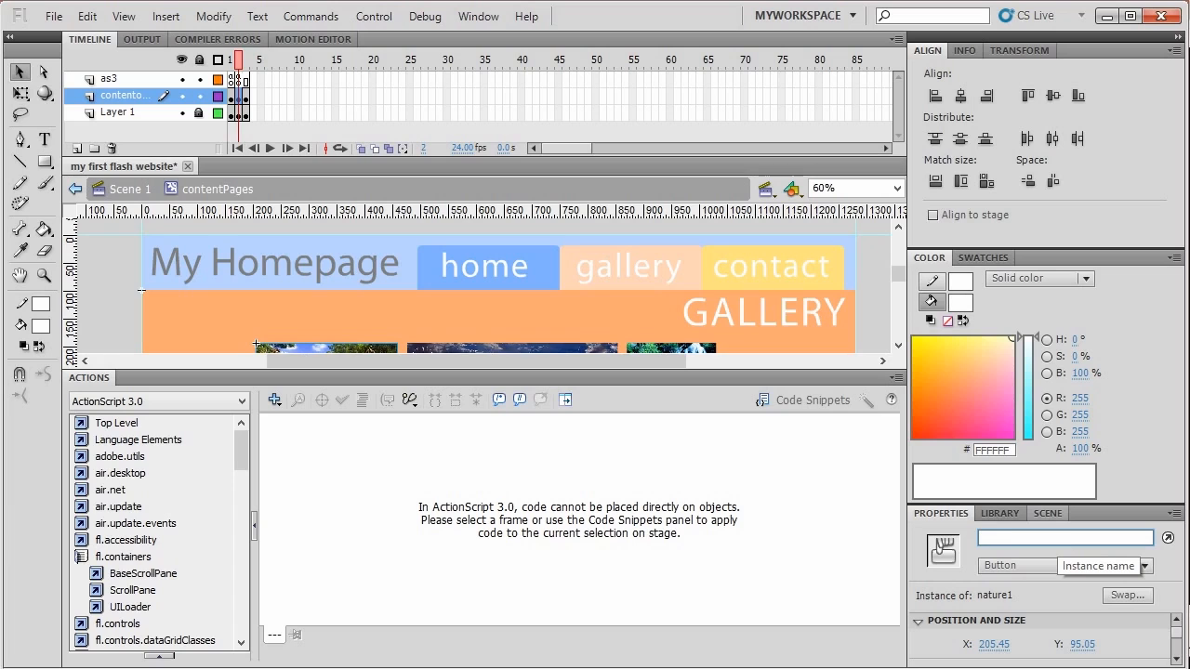
{"action": "type", "text": "nature1"}
{"action": "key", "text": "Return"}
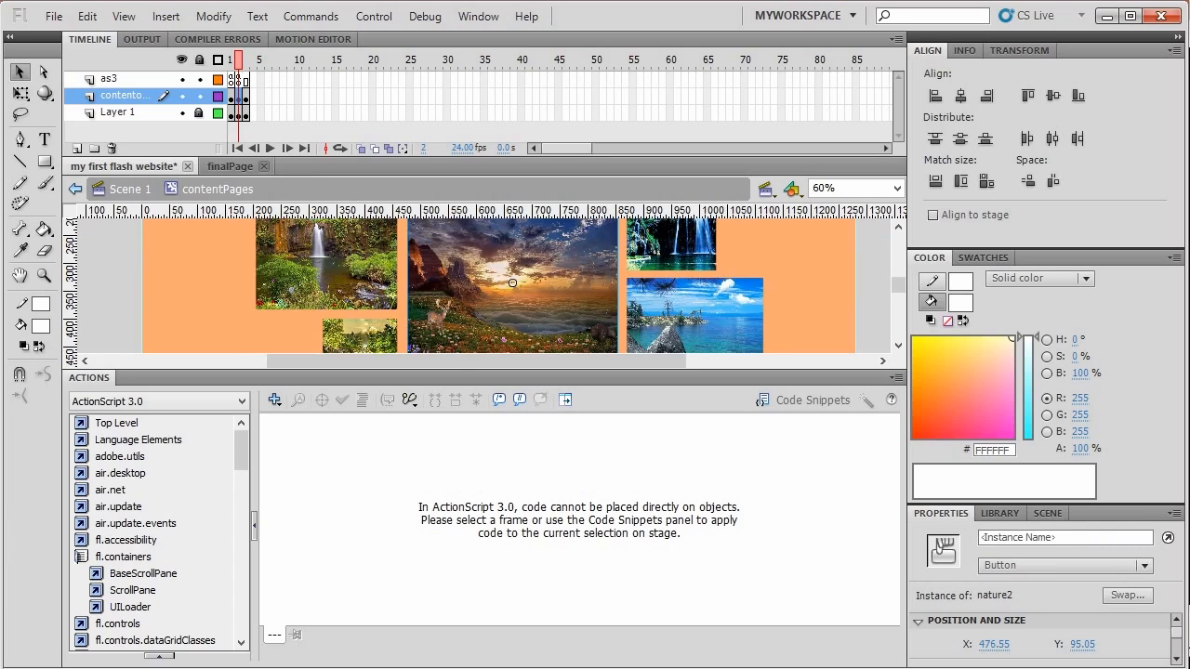
Give the large sunset button the instance name nature2.
{"action": "left_click", "coordinate": [1030, 537]}
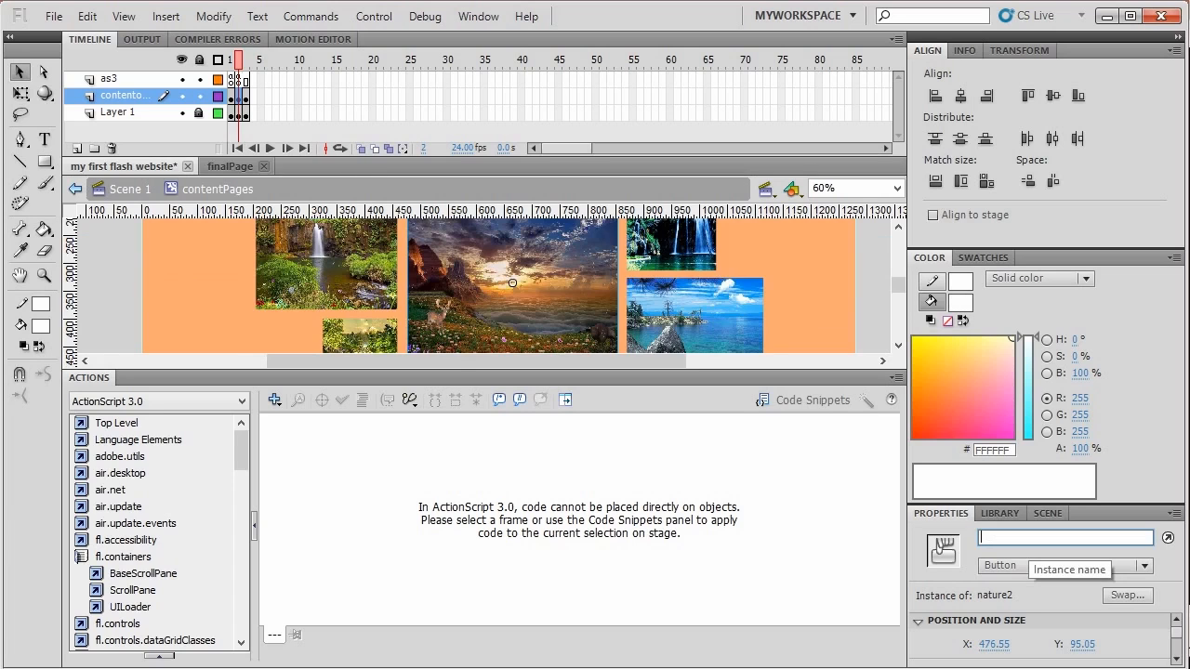
{"action": "type", "text": "nature2"}
{"action": "key", "text": "Return"}
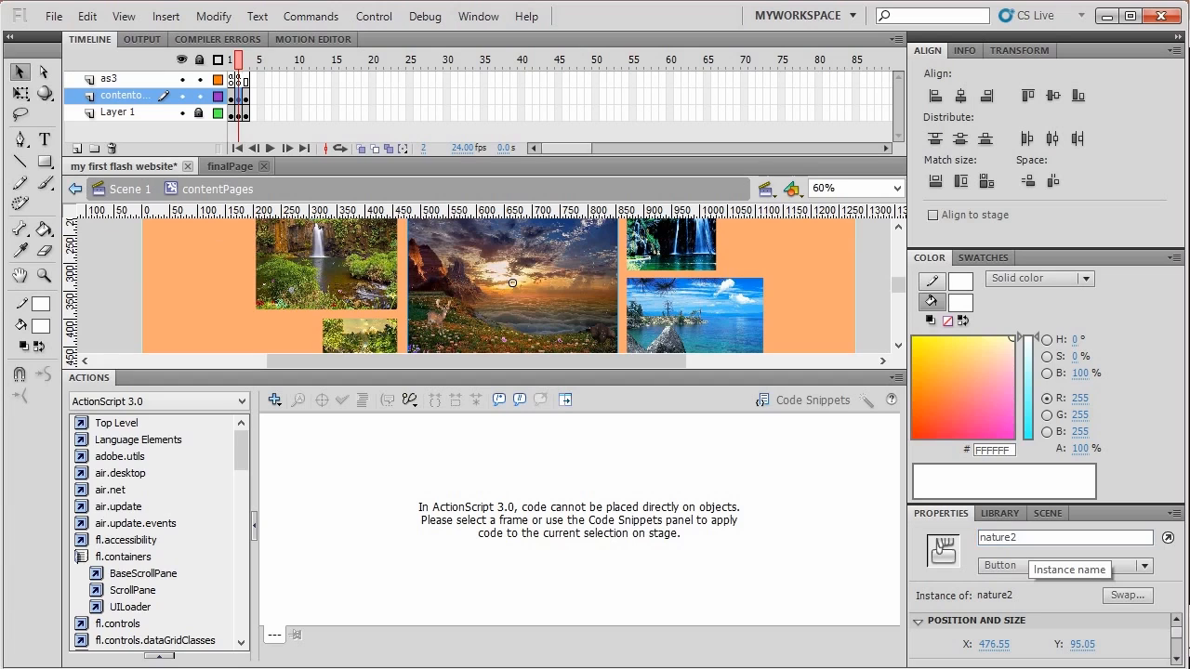
Give the dark blue waterfall button on the gallery page the instance name nature3.
{"action": "left_click", "coordinate": [671, 238]}
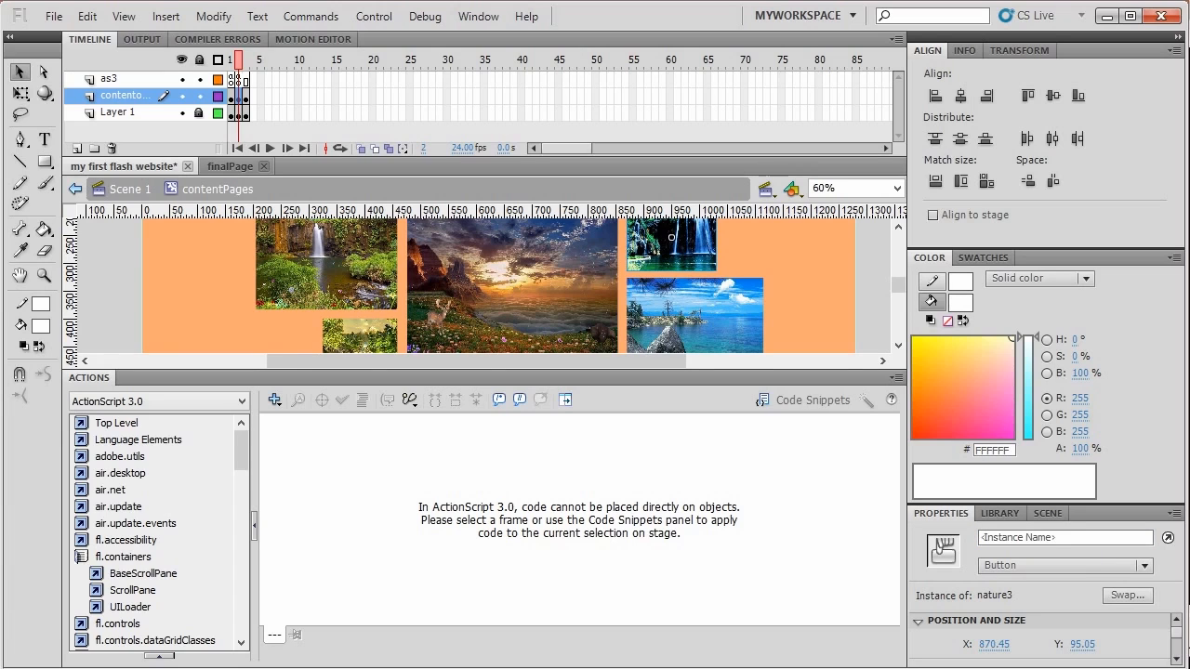
{"action": "type", "text": "nature3"}
{"action": "key", "text": "Return"}
In the script on frame 2 of the as3 layer, add the line nature1.addEventListener(MouseEvent.CLICK,fcn_getNature1); below stop();.
{"action": "left_click", "coordinate": [240, 80]}
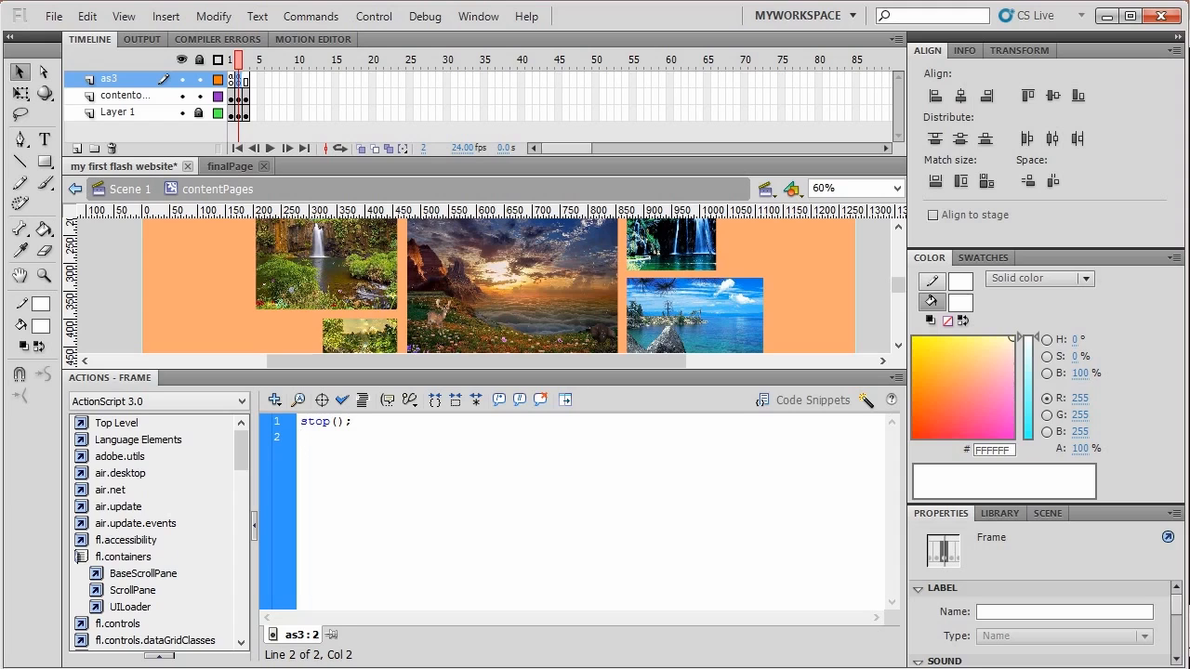
{"action": "type", "text": "nature1.addEventListener(M"}
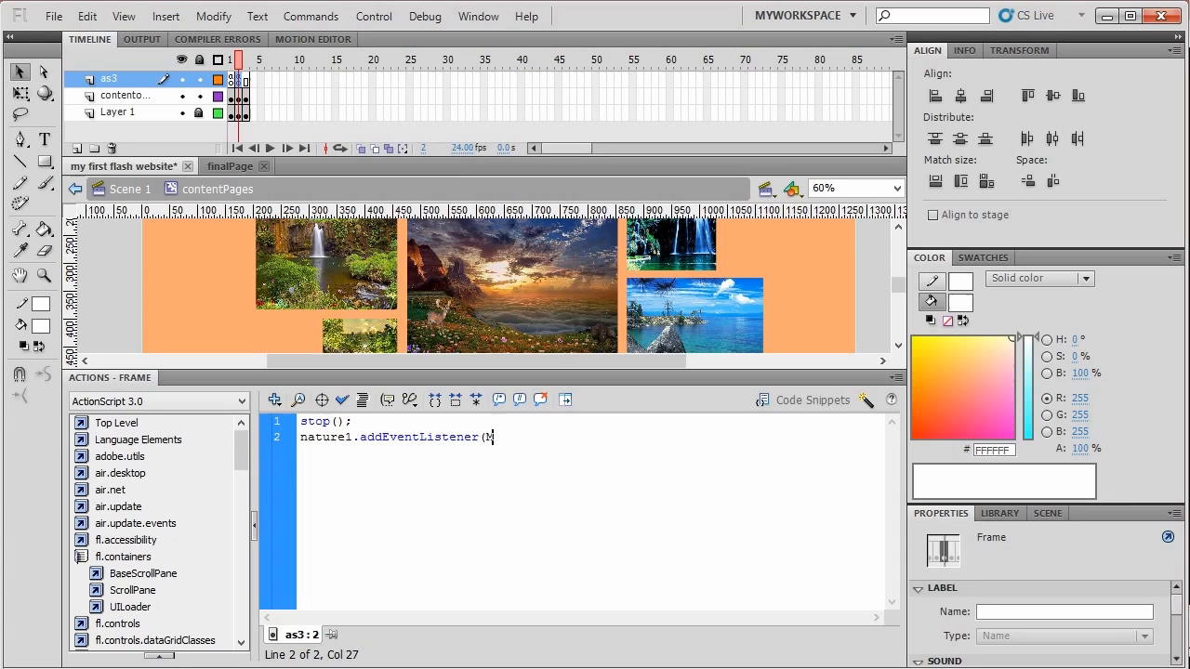
{"action": "type", "text": "ouseEvent.CLICK,fcn"}
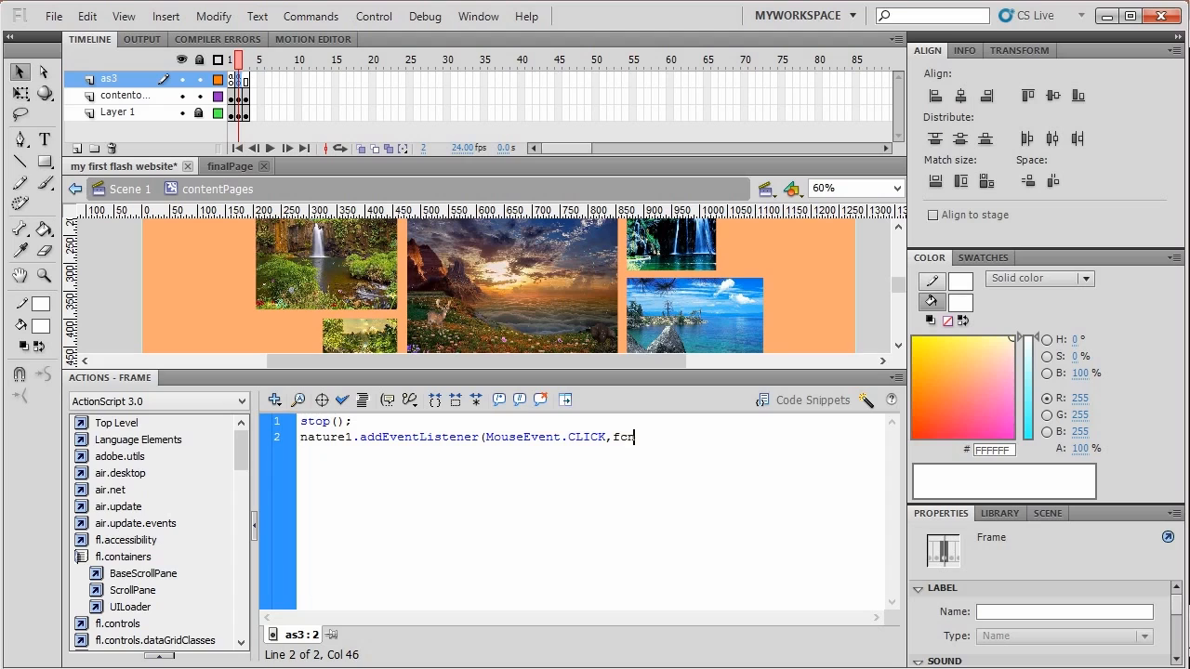
{"action": "type", "text": "_getp"}
{"action": "key", "text": "BackSpace"}
{"action": "type", "text": "me"}
{"action": "key", "text": "BackSpace"}
{"action": "key", "text": "BackSpace"}
{"action": "key", "text": "BackSpace"}
{"action": "key", "text": "BackSpace"}
{"action": "type", "text": "Nature1);"}
{"action": "key", "text": "Return"}
Declare function fcn_getNature1(e:MouseEvent):void on the line below the nature1 event listener.
{"action": "type", "text": "fn"}
{"action": "key", "text": "BackSpace"}
{"action": "type", "text": "nc"}
{"action": "key", "text": "BackSpace"}
{"action": "key", "text": "BackSpace"}
{"action": "type", "text": "unction "}
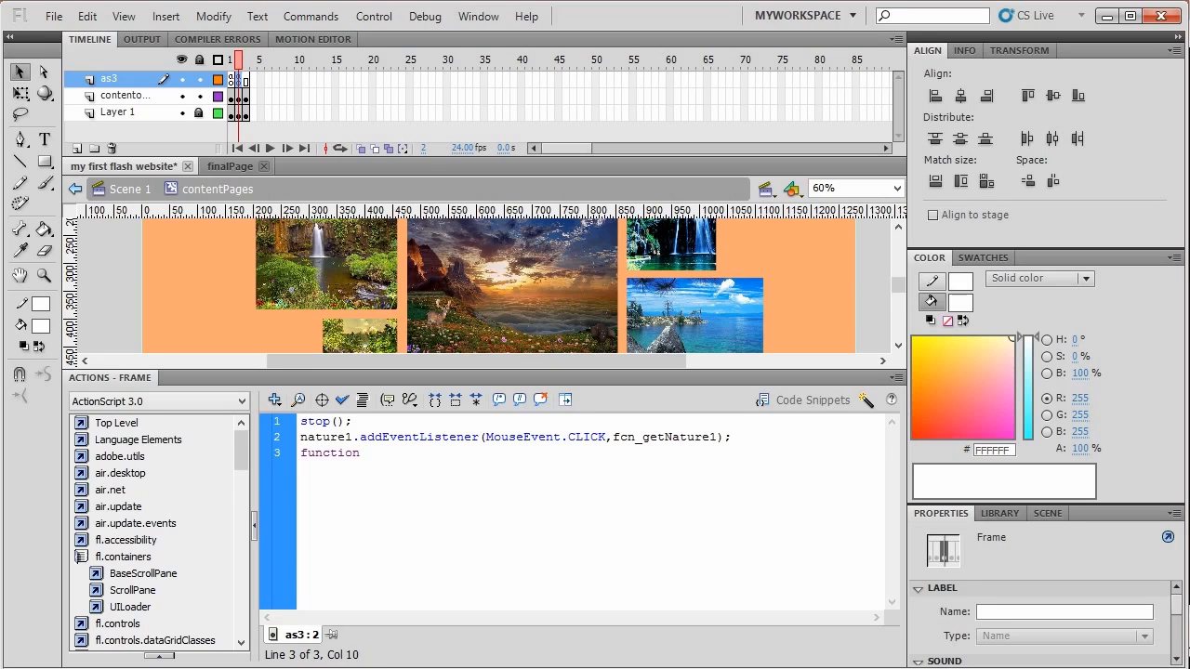
{"action": "type", "text": "fcn_getNature1(e:"}
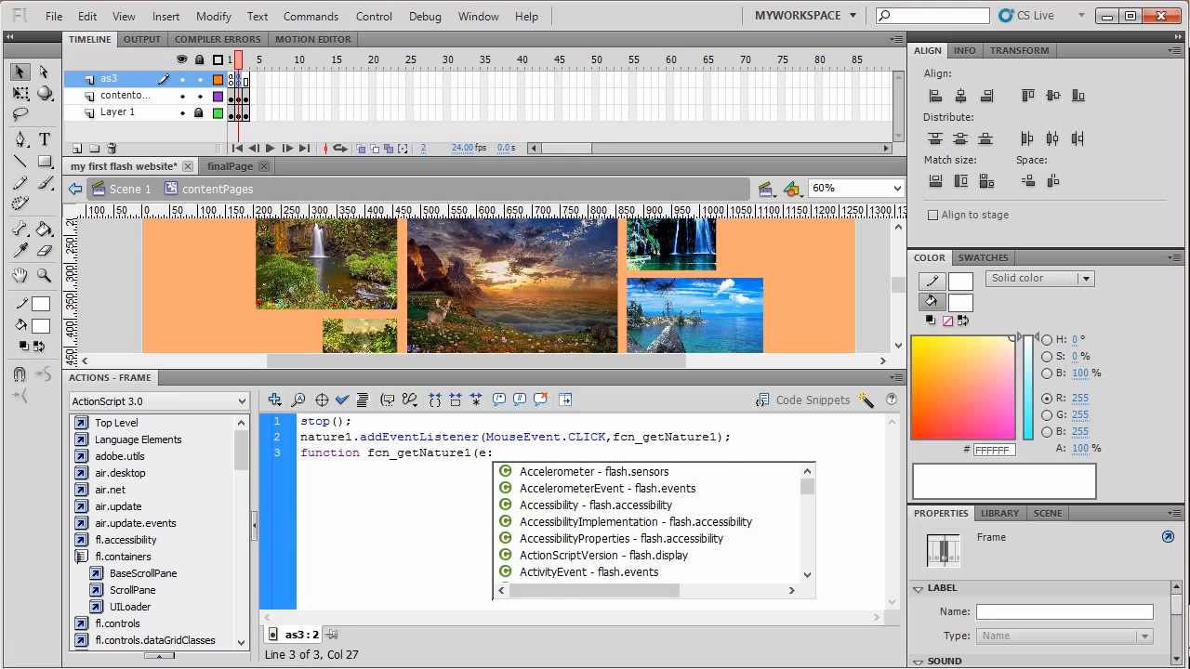
{"action": "type", "text": "MouseE"}
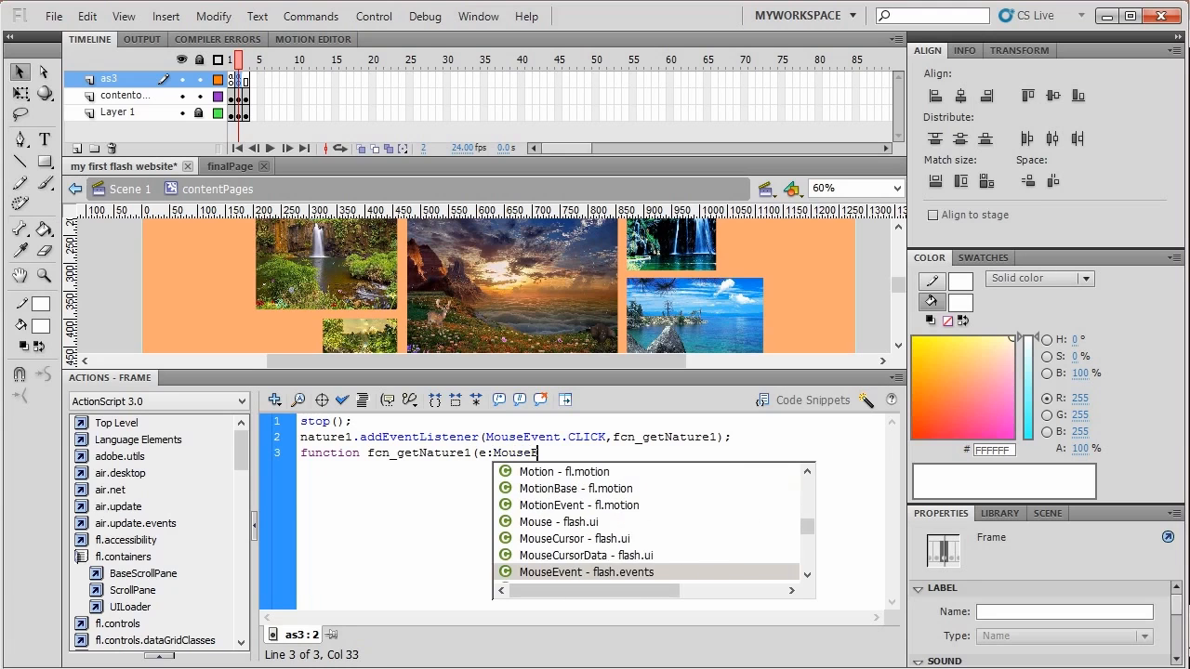
{"action": "key", "text": "Return"}
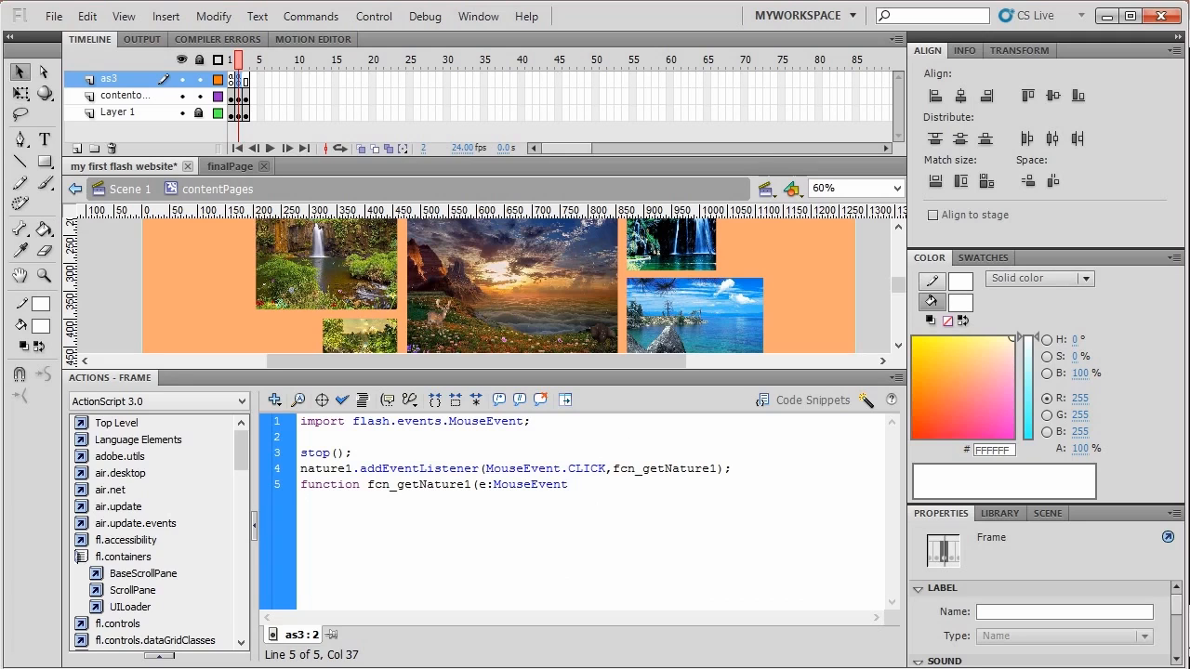
{"action": "type", "text": "):void"}
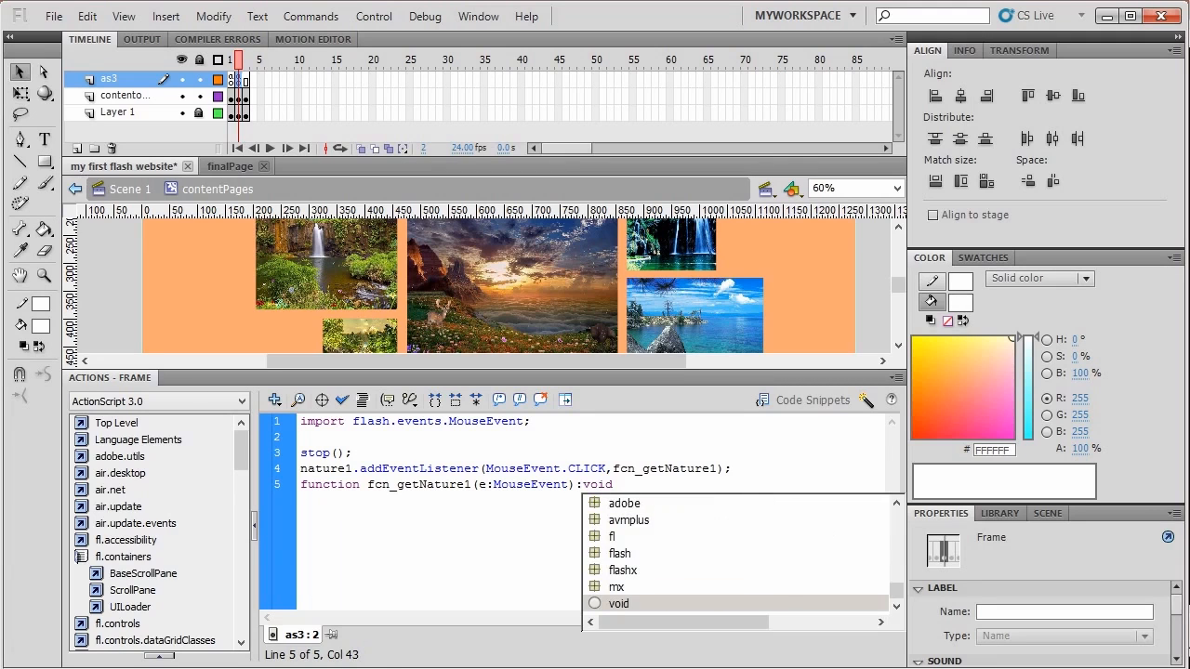
{"action": "key", "text": "Escape"}
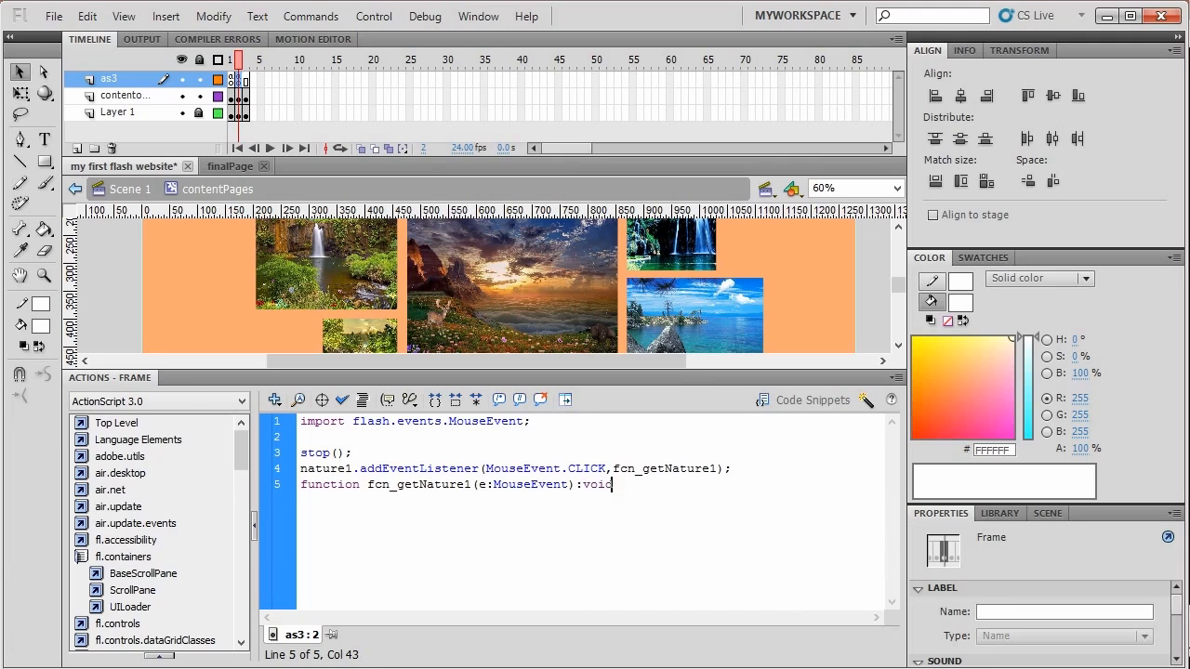
Add an opening and closing brace below the fcn_getNature1 declaration, with an empty body line between them.
{"action": "type", "text": "{"}
{"action": "key", "text": "BackSpace"}
{"action": "key", "text": "Return"}
{"action": "type", "text": "{"}
{"action": "key", "text": "Return"}
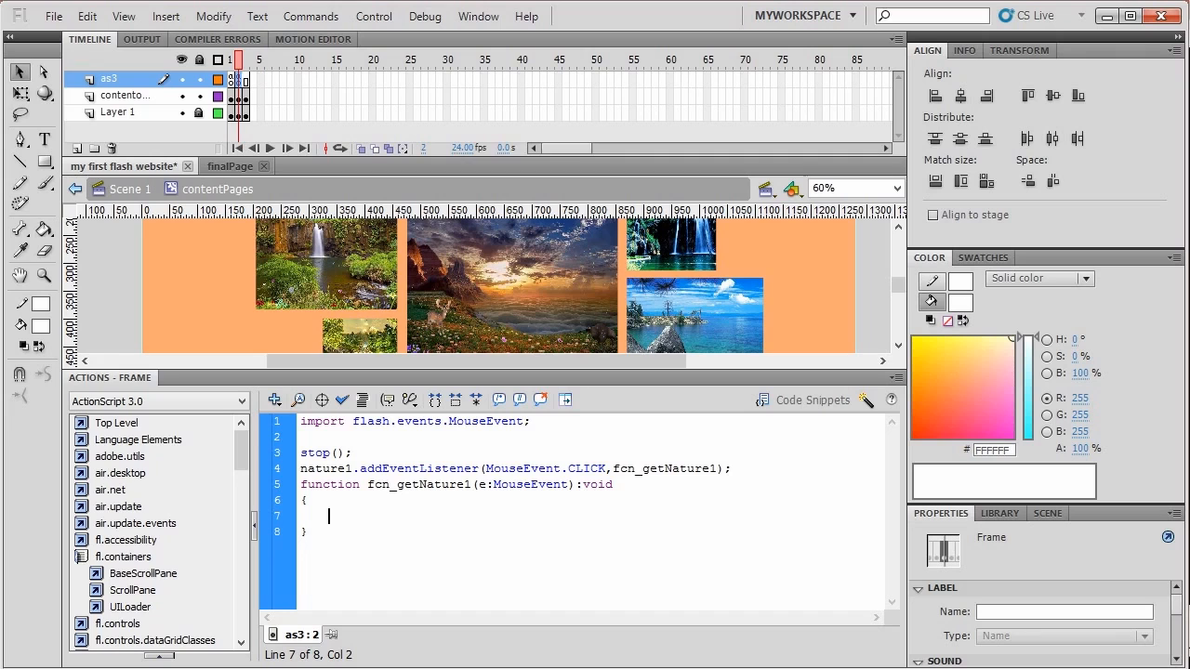
Switch to the finalSite folder in File Explorer and examine the nature01 to nature09 picture files.
{"action": "key", "text": "alt+Tab"}
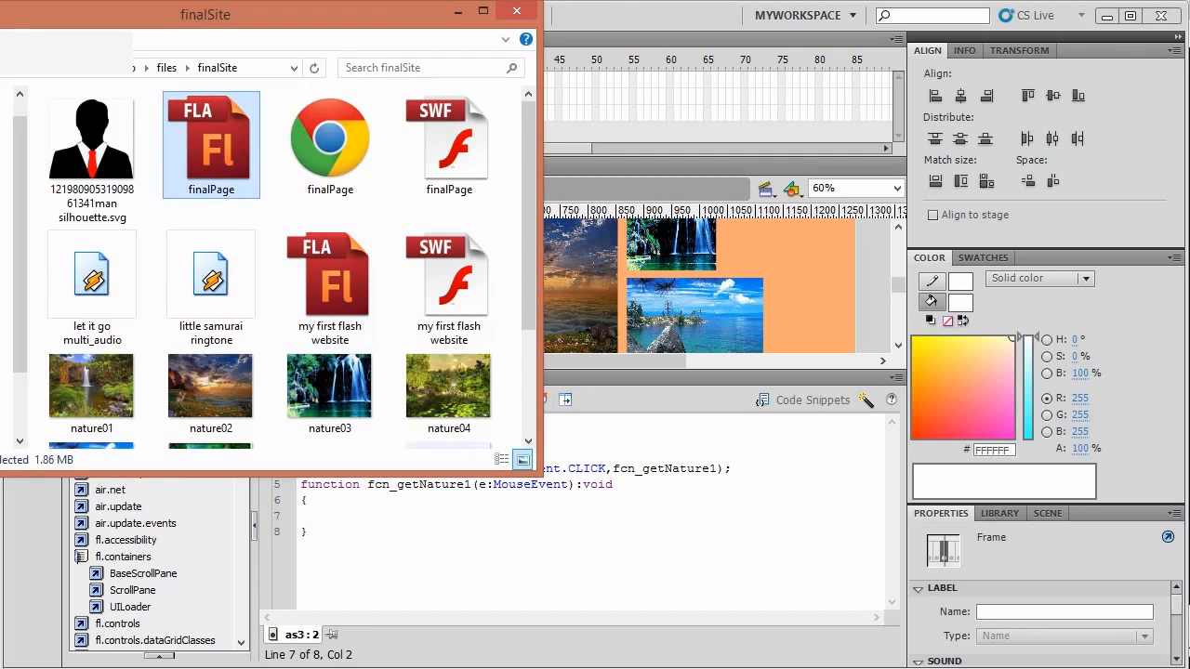
{"action": "left_click_drag", "start_coordinate": [528, 214], "coordinate": [528, 310]}
{"action": "left_click", "coordinate": [91, 228]}
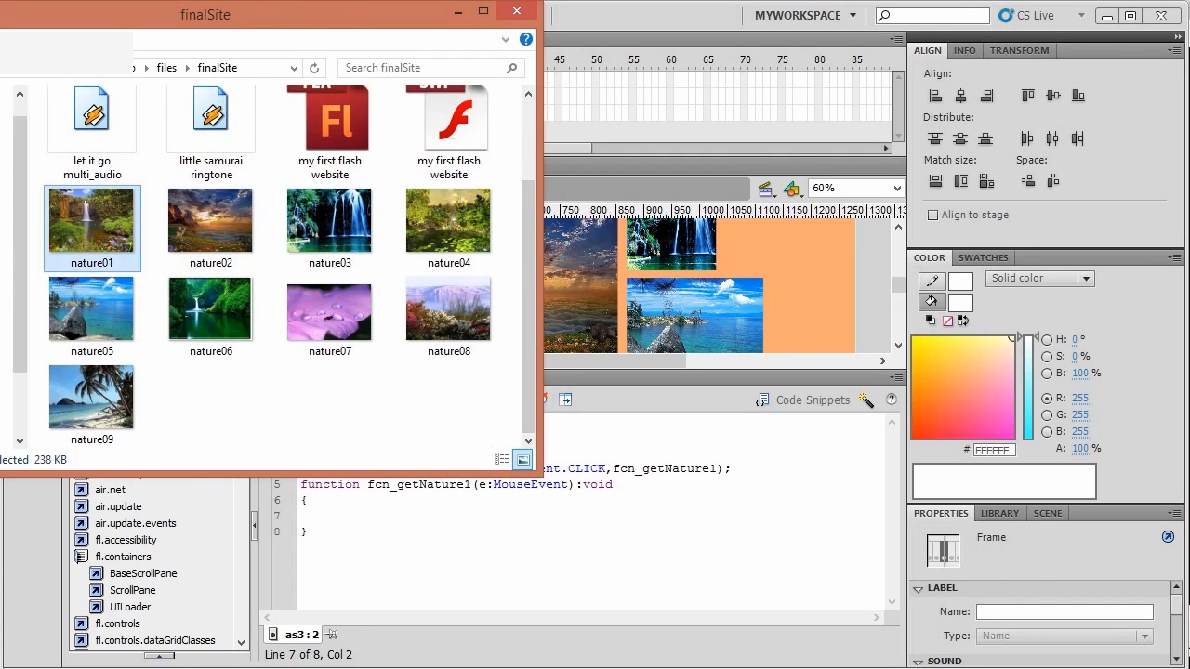
{"action": "left_click", "coordinate": [210, 228]}
{"action": "left_click", "coordinate": [91, 228]}
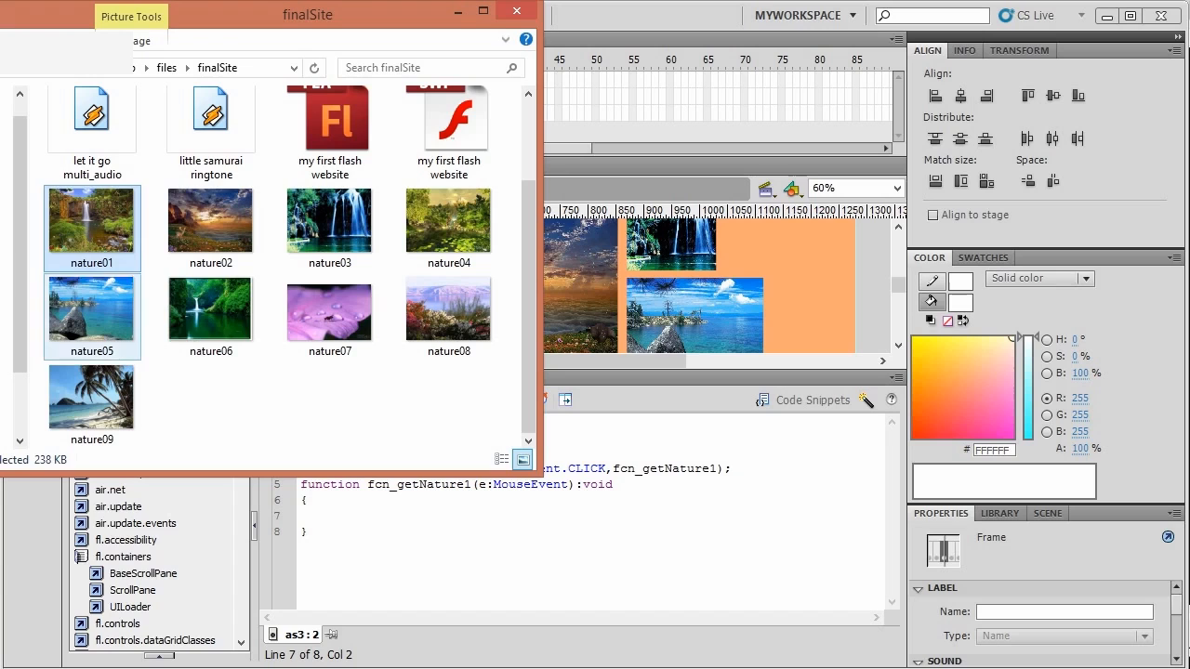
{"action": "left_click", "coordinate": [92, 316]}
{"action": "left_click", "coordinate": [210, 316]}
{"action": "left_click", "coordinate": [210, 227]}
{"action": "left_click", "coordinate": [91, 228]}
{"action": "left_click", "coordinate": [91, 316]}
{"action": "left_click", "coordinate": [91, 404]}
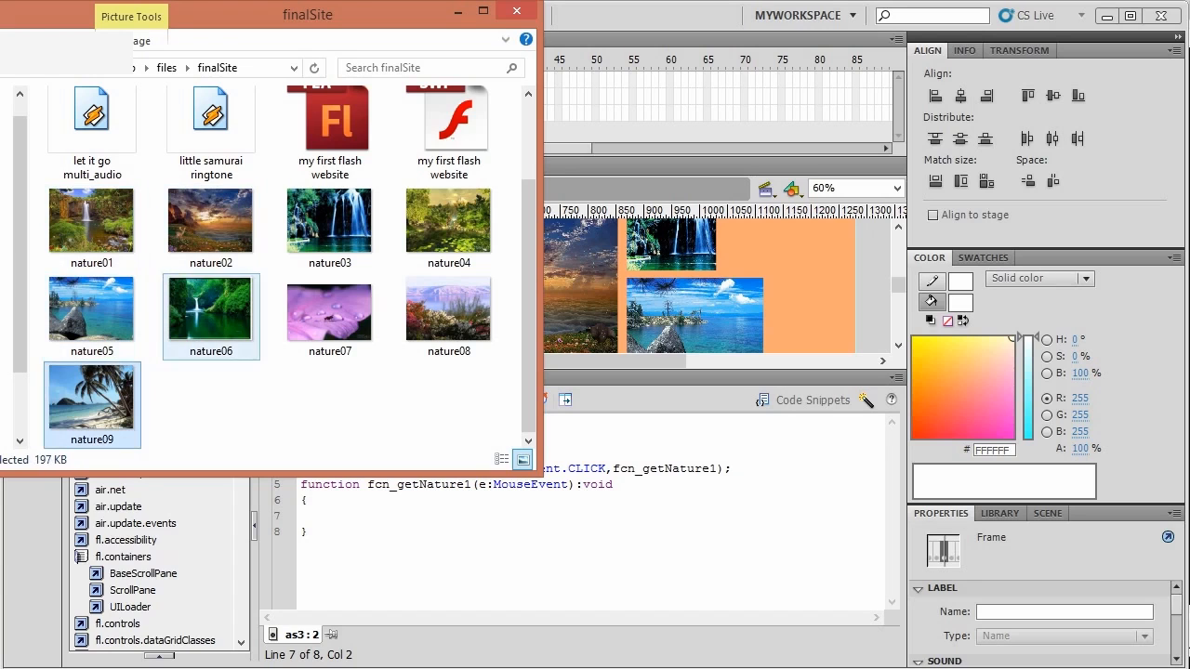
{"action": "left_click", "coordinate": [210, 316]}
{"action": "left_click", "coordinate": [210, 228]}
{"action": "left_click", "coordinate": [91, 228]}
{"action": "left_click", "coordinate": [91, 316]}
{"action": "left_click", "coordinate": [91, 405]}
{"action": "left_click", "coordinate": [91, 227]}
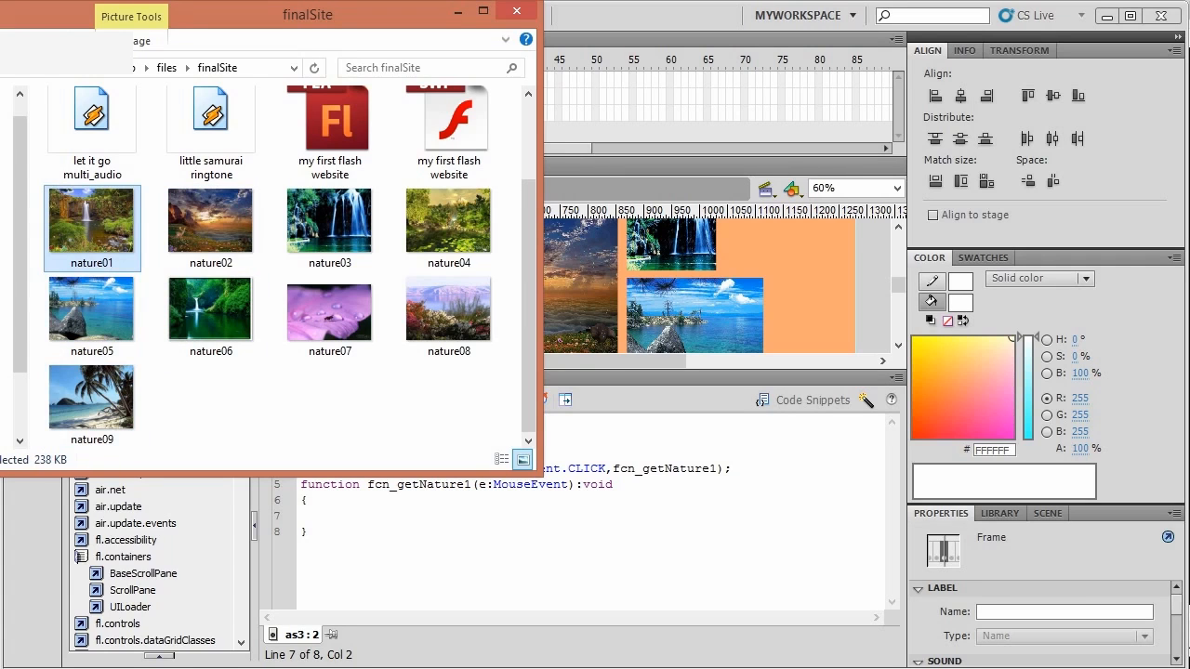
Check that the my first flash website FLA and SWF files share the folder with the nature pictures.
{"action": "left_click", "coordinate": [330, 121]}
{"action": "left_click", "coordinate": [449, 140], "text": "ctrl"}
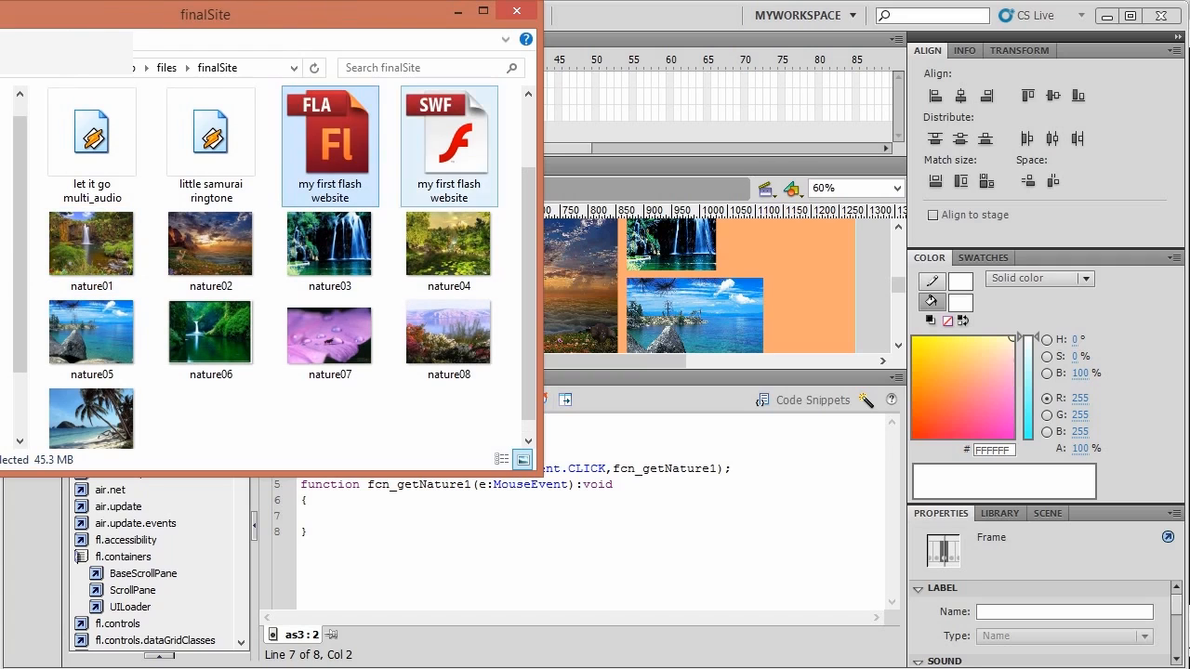
{"action": "left_click", "coordinate": [449, 140]}
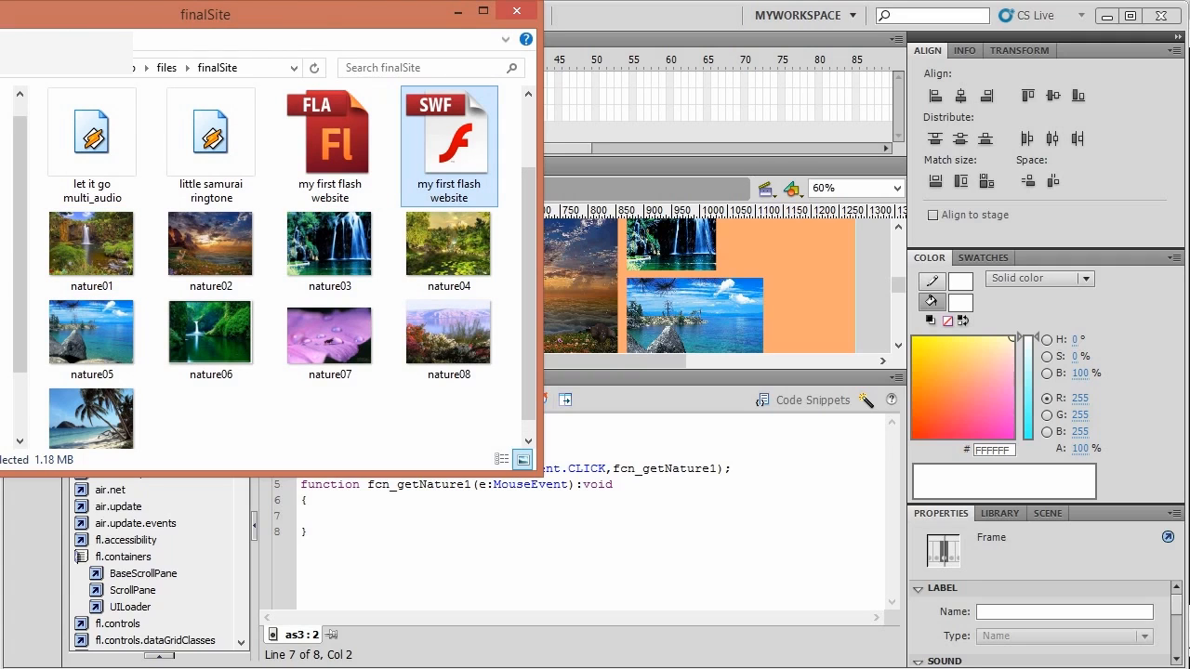
{"action": "left_click", "coordinate": [91, 251]}
{"action": "left_click", "coordinate": [92, 336]}
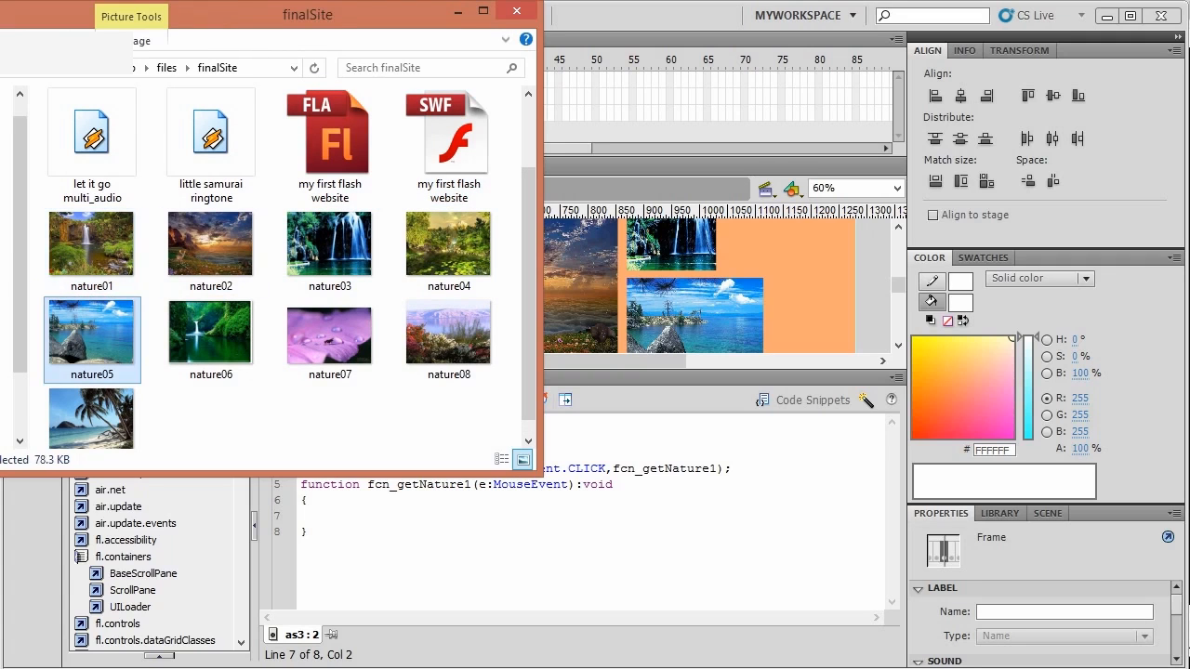
{"action": "left_click", "coordinate": [91, 251]}
{"action": "left_click", "coordinate": [92, 337]}
{"action": "left_click", "coordinate": [91, 416]}
{"action": "left_click", "coordinate": [210, 311]}
{"action": "left_click", "coordinate": [210, 223]}
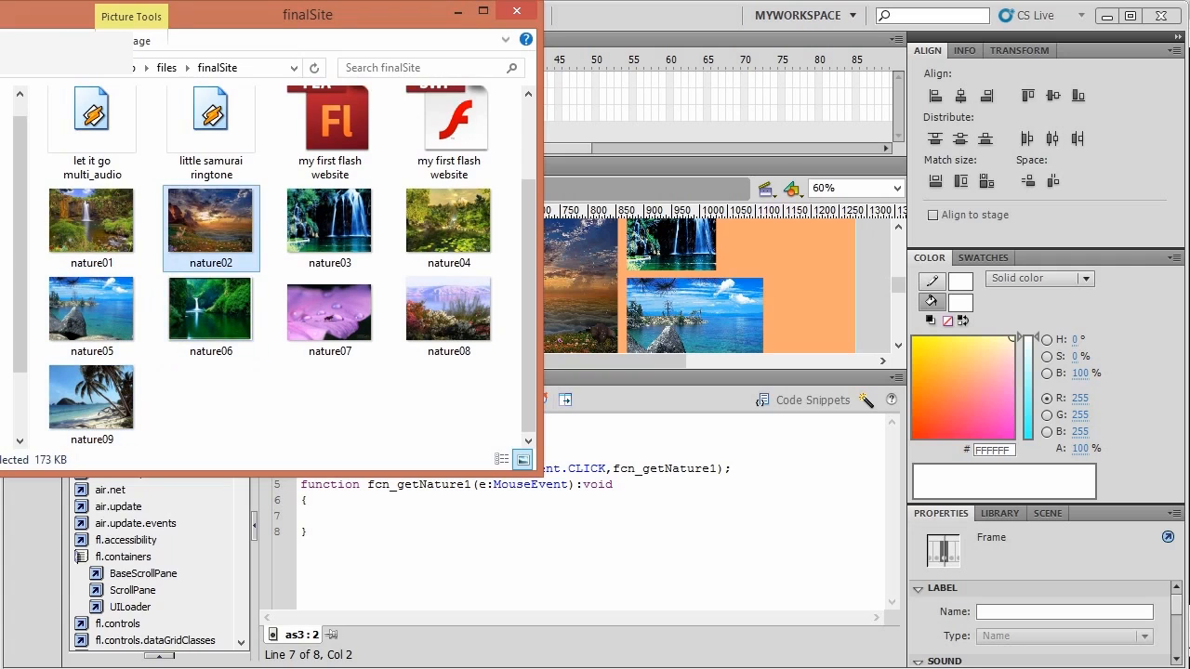
{"action": "left_click", "coordinate": [91, 223]}
Back in Flash, declare var targetURL:URLRequest inside the body of fcn_getNature1.
{"action": "left_click", "coordinate": [307, 500]}
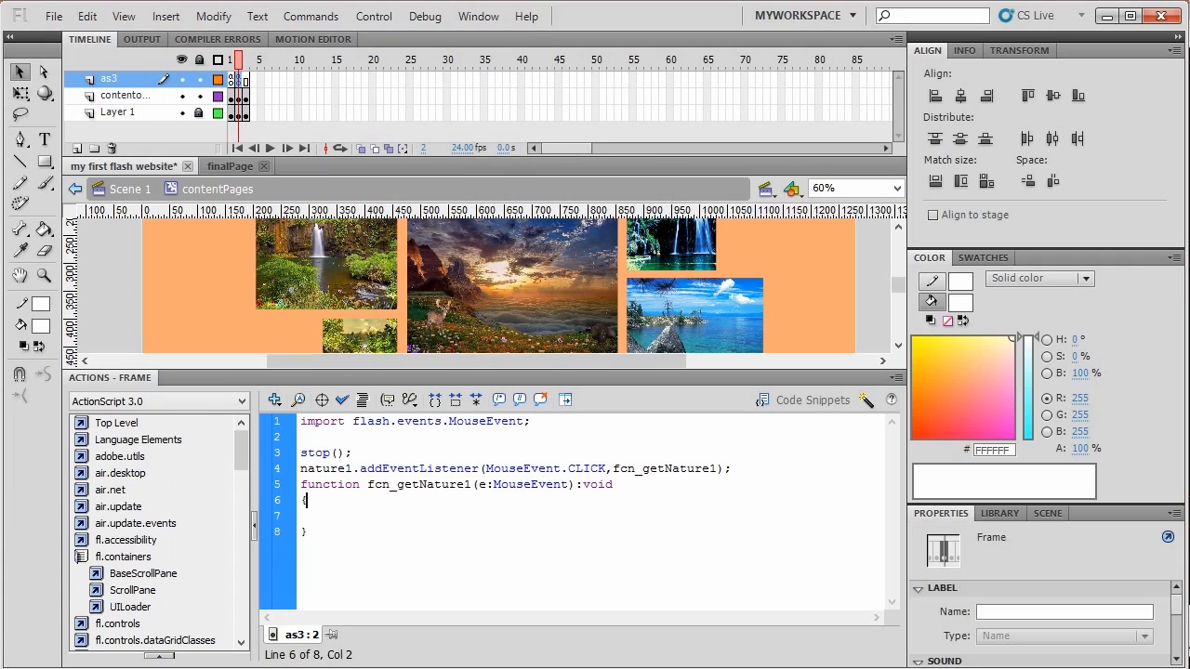
{"action": "left_click", "coordinate": [329, 516]}
{"action": "type", "text": "var targetURL"}
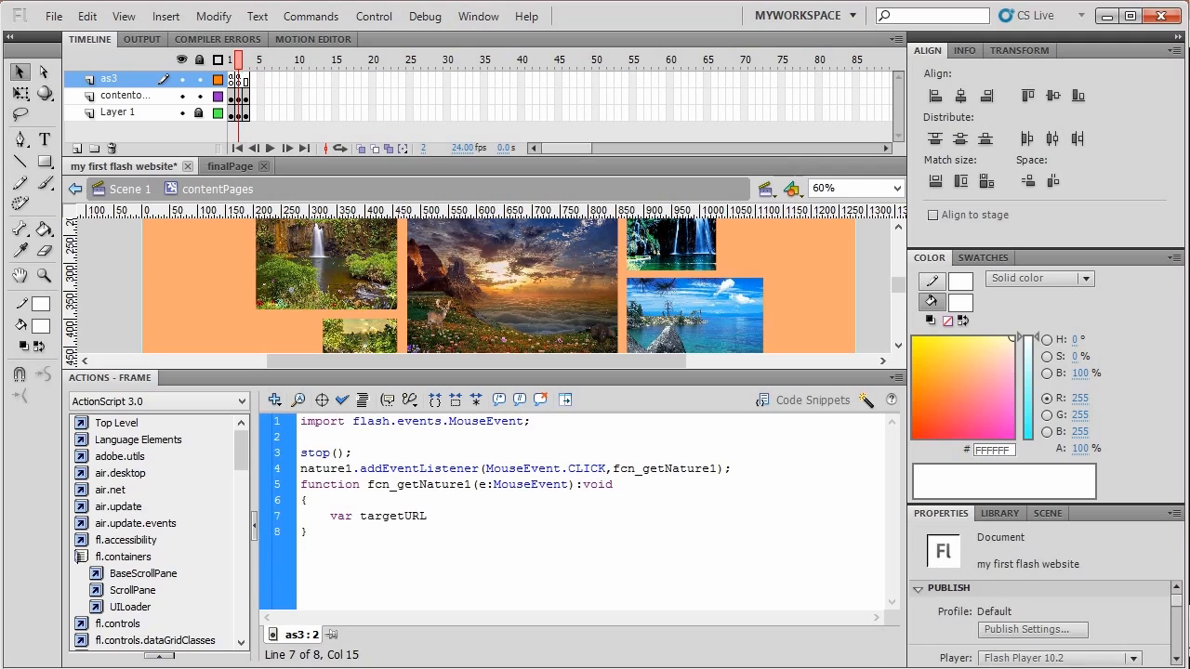
{"action": "type", "text": ":"}
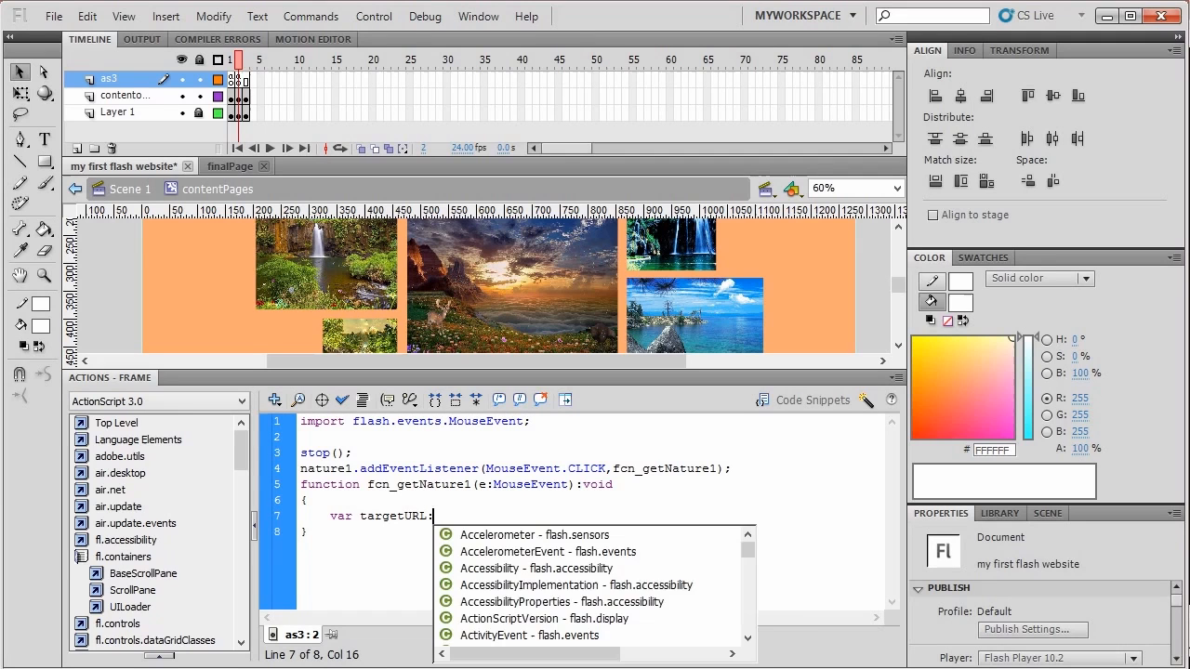
{"action": "type", "text": "URLR"}
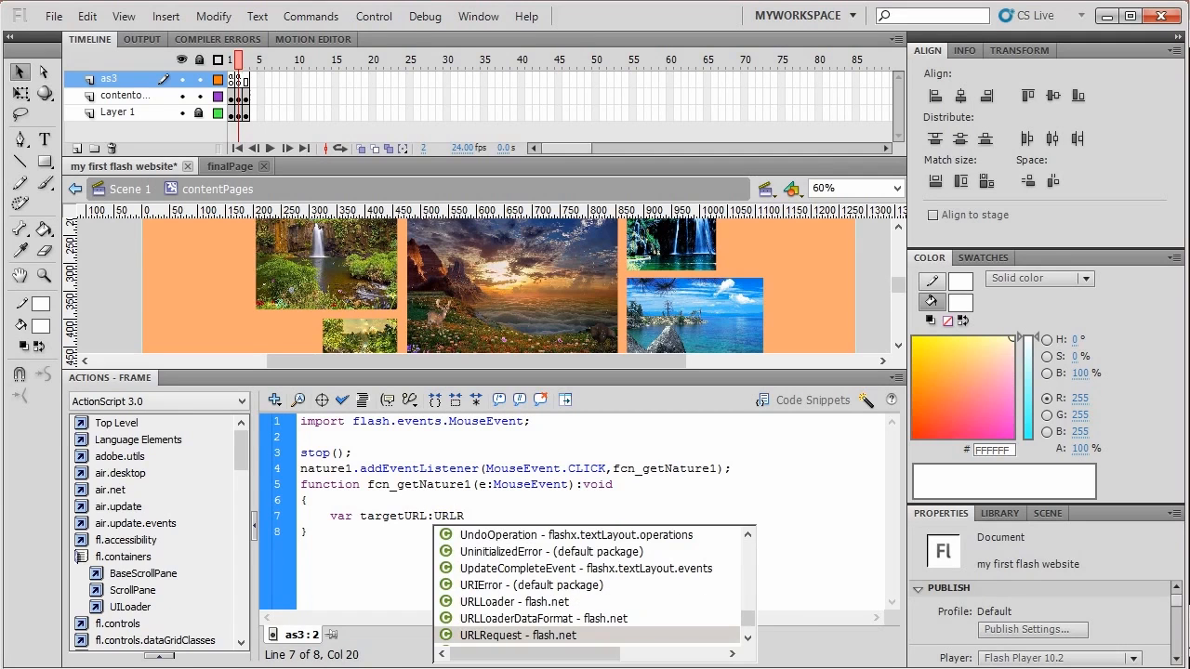
{"action": "key", "text": "Return"}
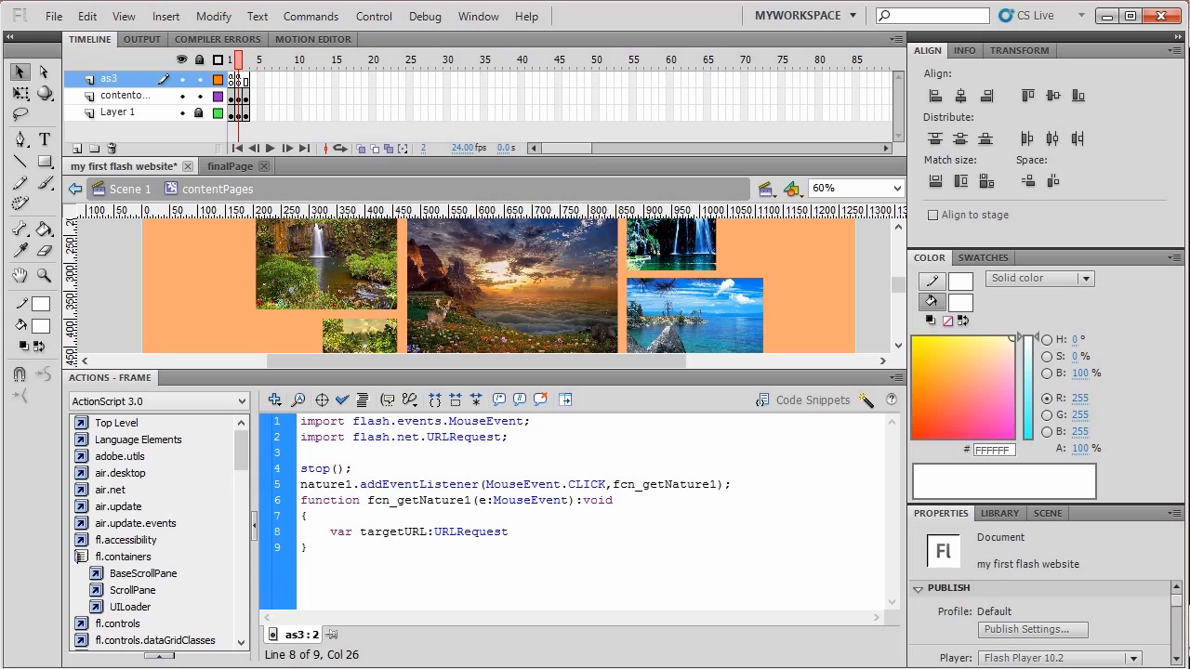
Assign targetURL a new URLRequest object, opening the parenthesis for its URL argument.
{"action": "type", "text": "= new"}
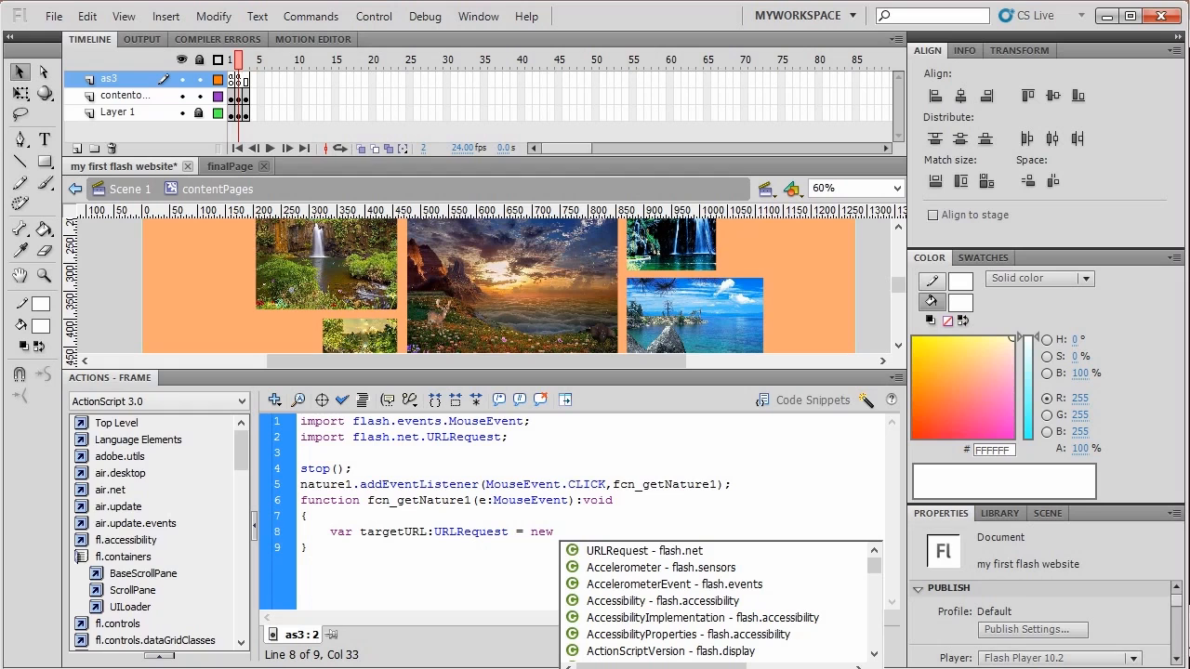
{"action": "key", "text": "Down"}
{"action": "type", "text": "URLRequest\\"}
{"action": "key", "text": "Return"}
{"action": "key", "text": "BackSpace"}
{"action": "key", "text": "BackSpace"}
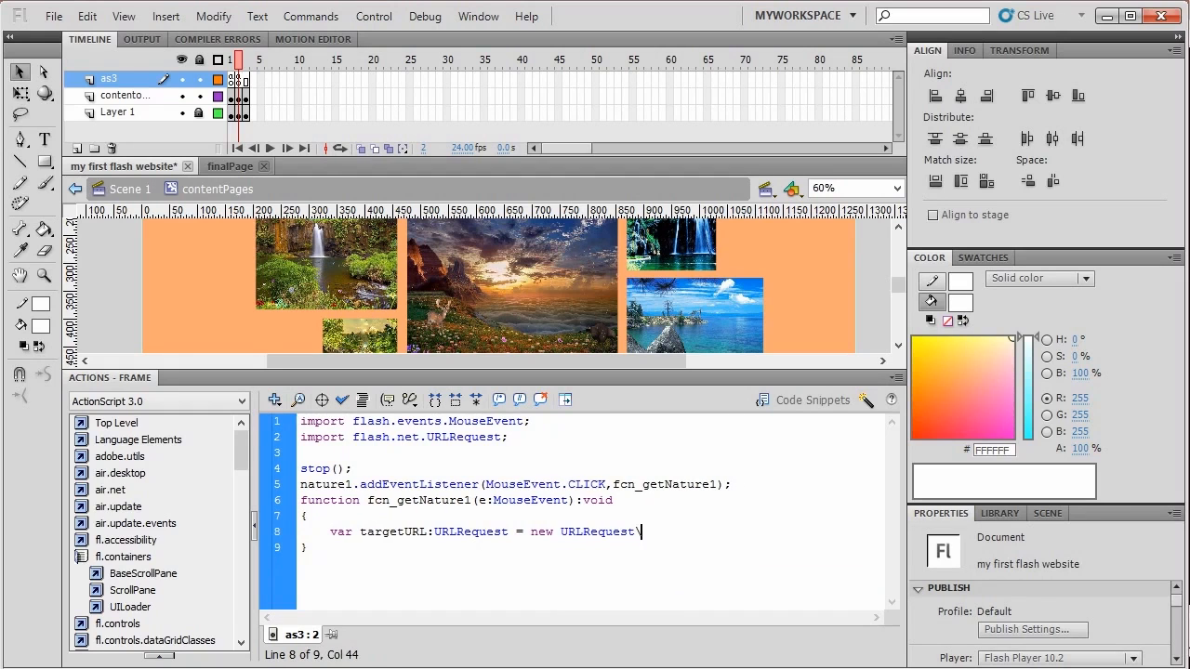
{"action": "type", "text": "("}
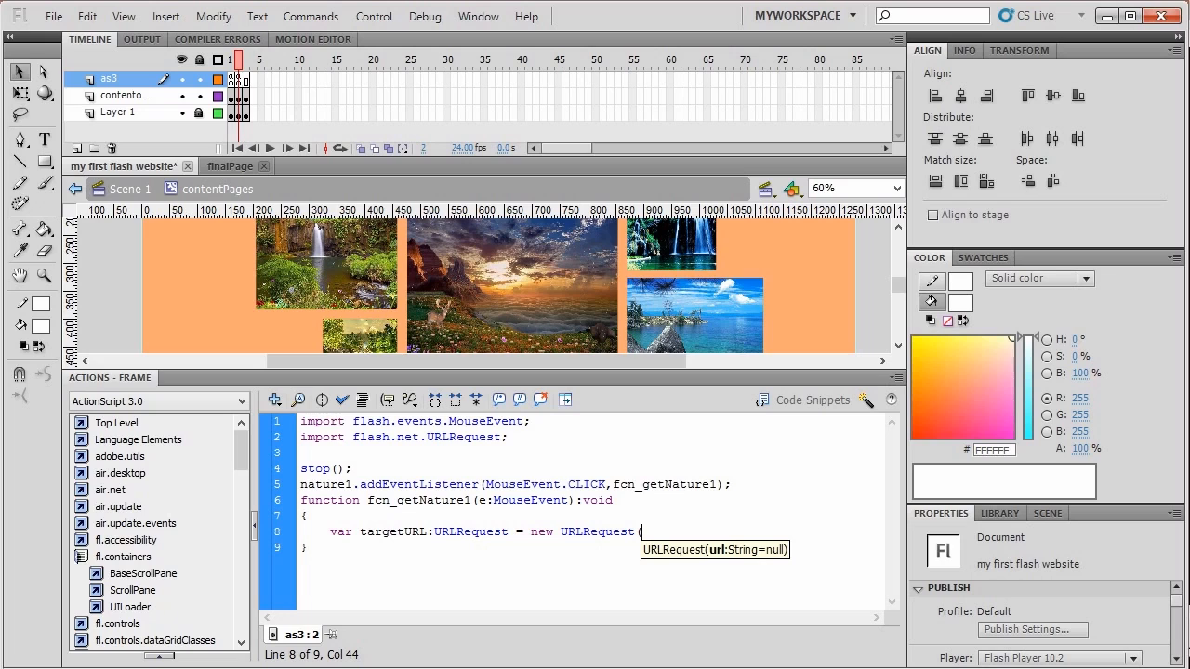
Complete the URLRequest statement with "nature01.jpg" and add navigateToURL(targetURL,"_blank"); on the line below.
{"action": "type", "text": "\""}
{"action": "type", "text": "nature01"}
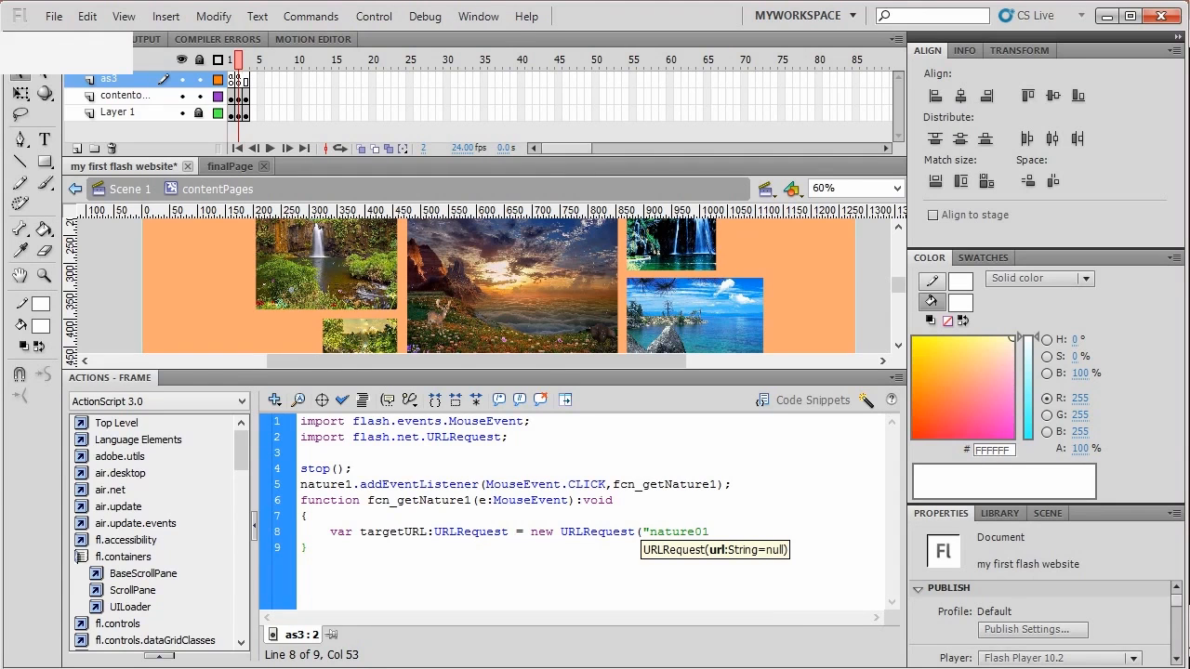
{"action": "key", "text": "alt+Tab"}
{"action": "key", "text": "alt+Tab"}
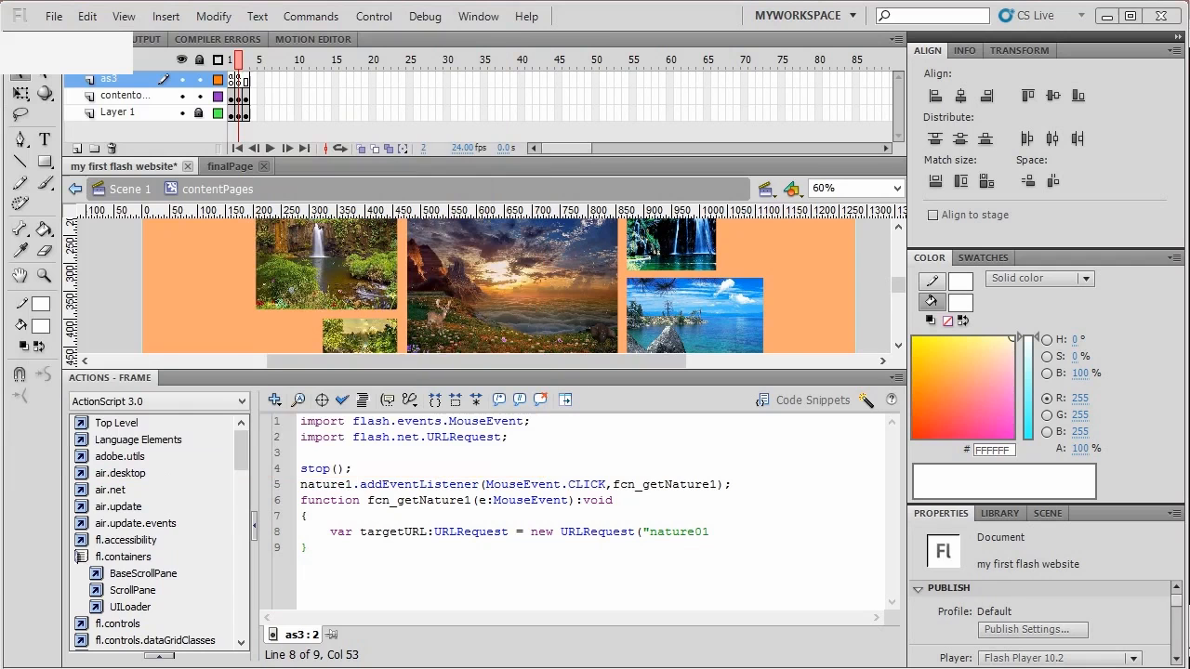
{"action": "type", "text": ".jpg"}
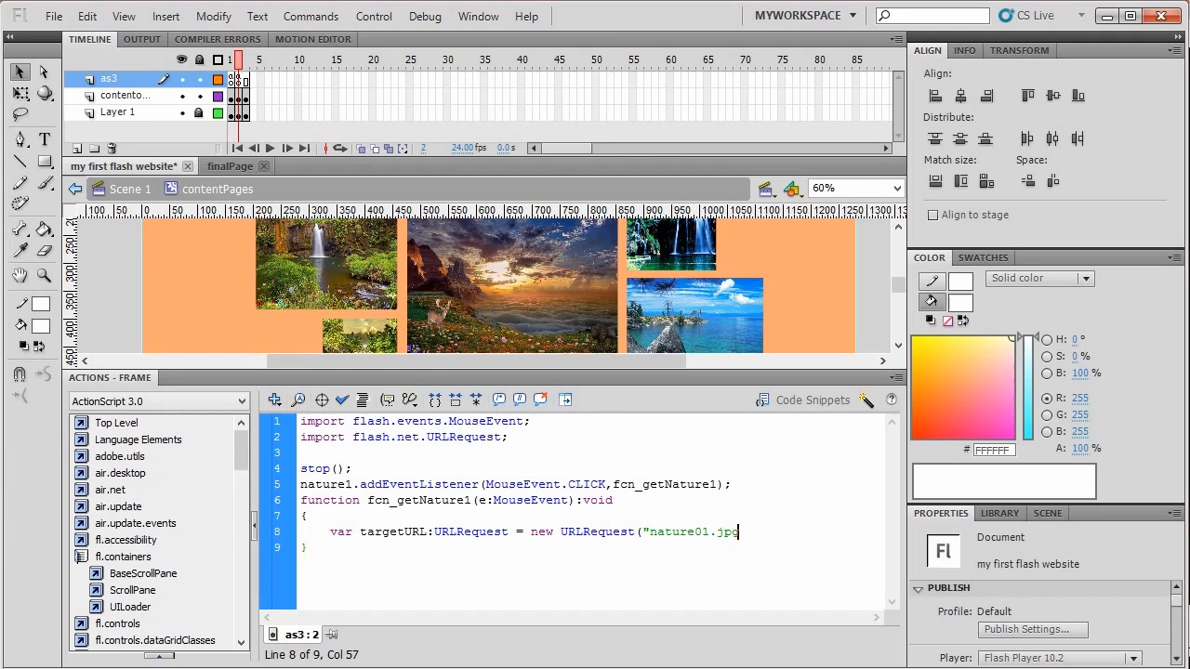
{"action": "type", "text": "\");"}
{"action": "key", "text": "Return"}
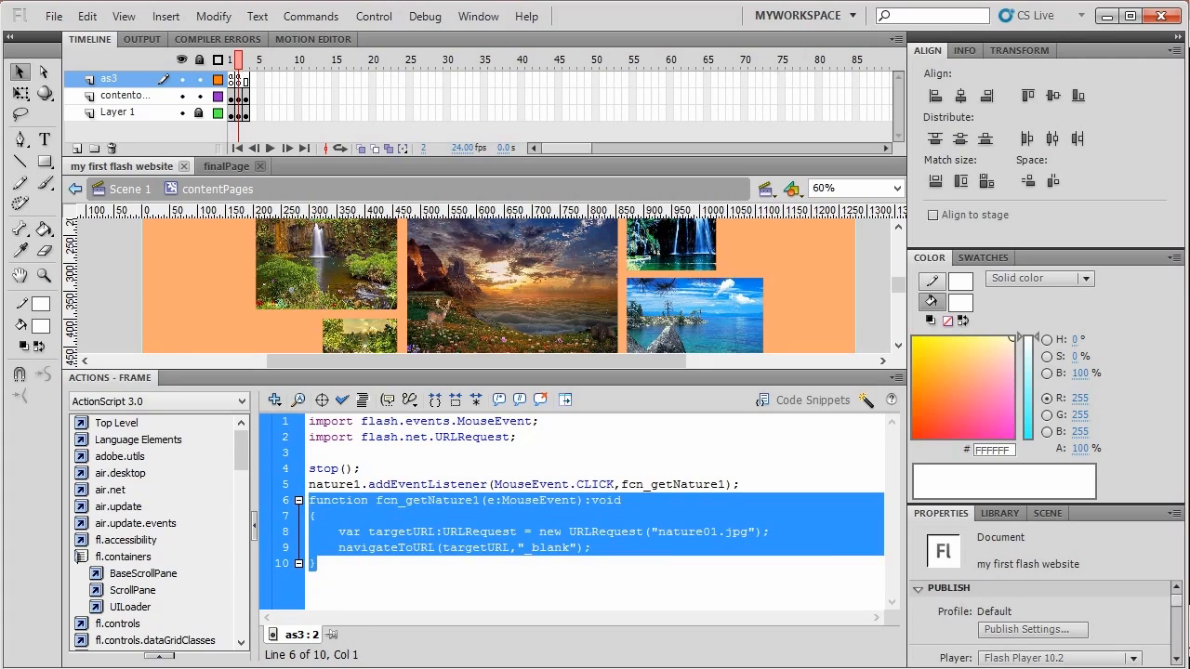
Copy the nature1 event listener and its fcn_getNature1 function and paste the copy below the closing brace.
{"action": "key", "text": "shift+Up"}
{"action": "key", "text": "ctrl+c"}
{"action": "left_click", "coordinate": [315, 563]}
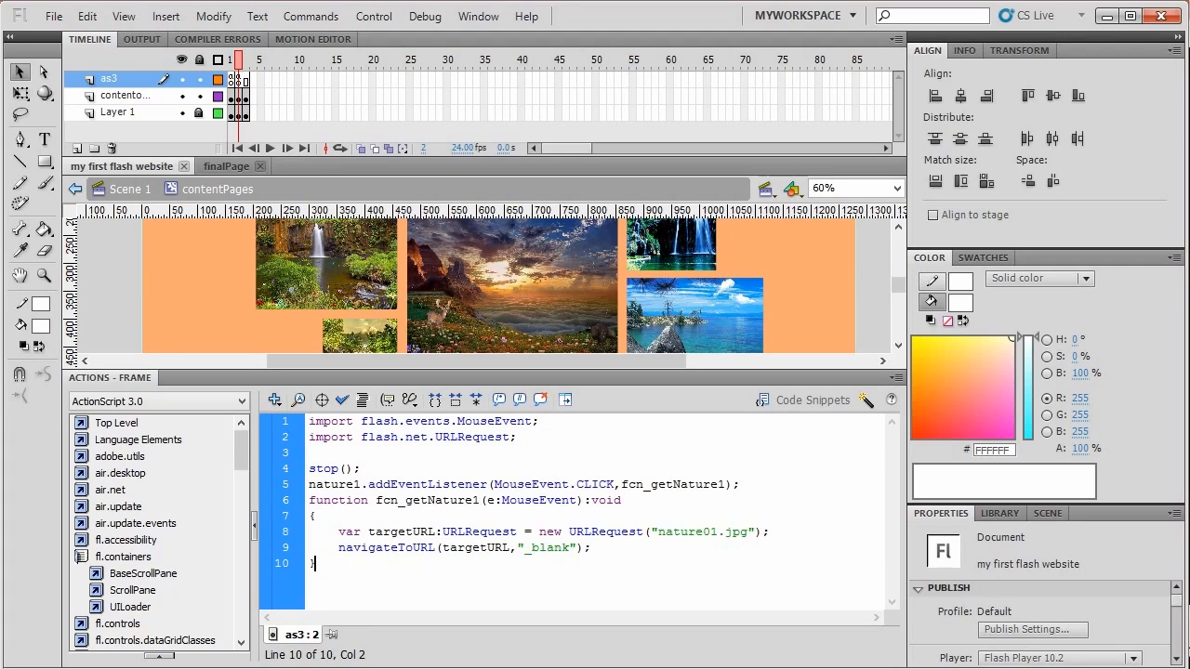
{"action": "key", "text": "Return"}
{"action": "key", "text": "ctrl+v"}
Check the instance names of the gallery picture buttons, then return to the script on frame 2 of as3.
{"action": "left_click", "coordinate": [512, 282]}
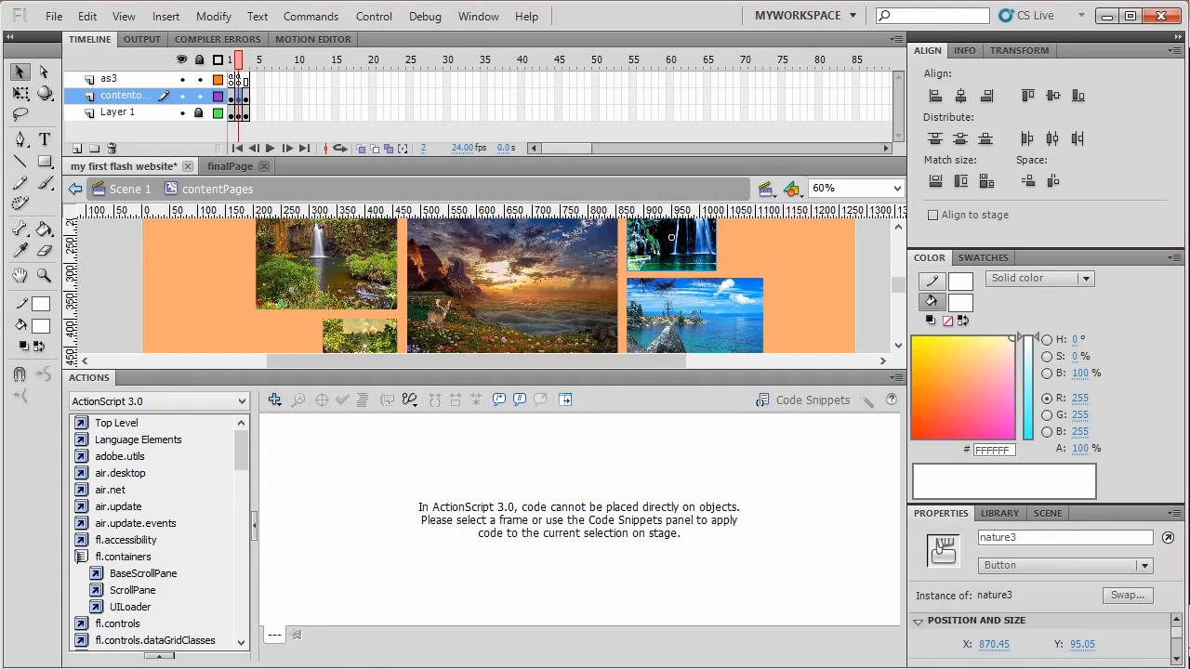
{"action": "left_click", "coordinate": [326, 257]}
{"action": "left_click", "coordinate": [238, 80]}
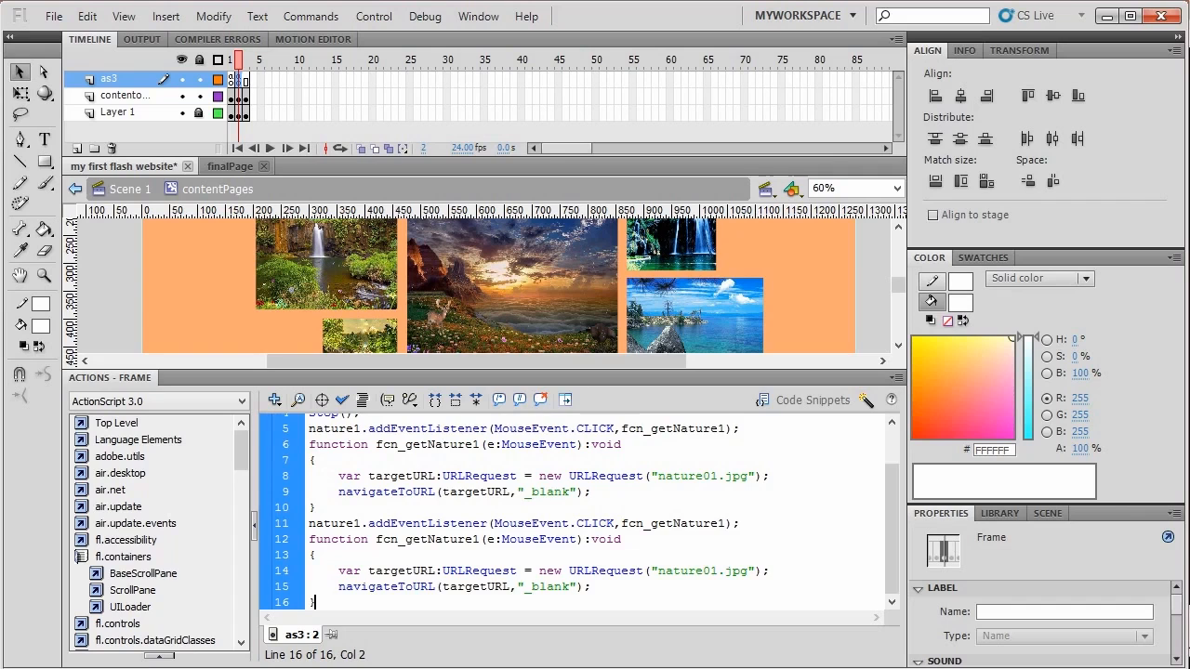
Paste another copy of the nature1 code block and rename the second block's listener to nature2 and its function references to fcn_getNature2.
{"action": "key", "text": "ctrl+v"}
{"action": "scroll", "coordinate": [577, 511], "scroll_direction": "up", "scroll_amount": 3}
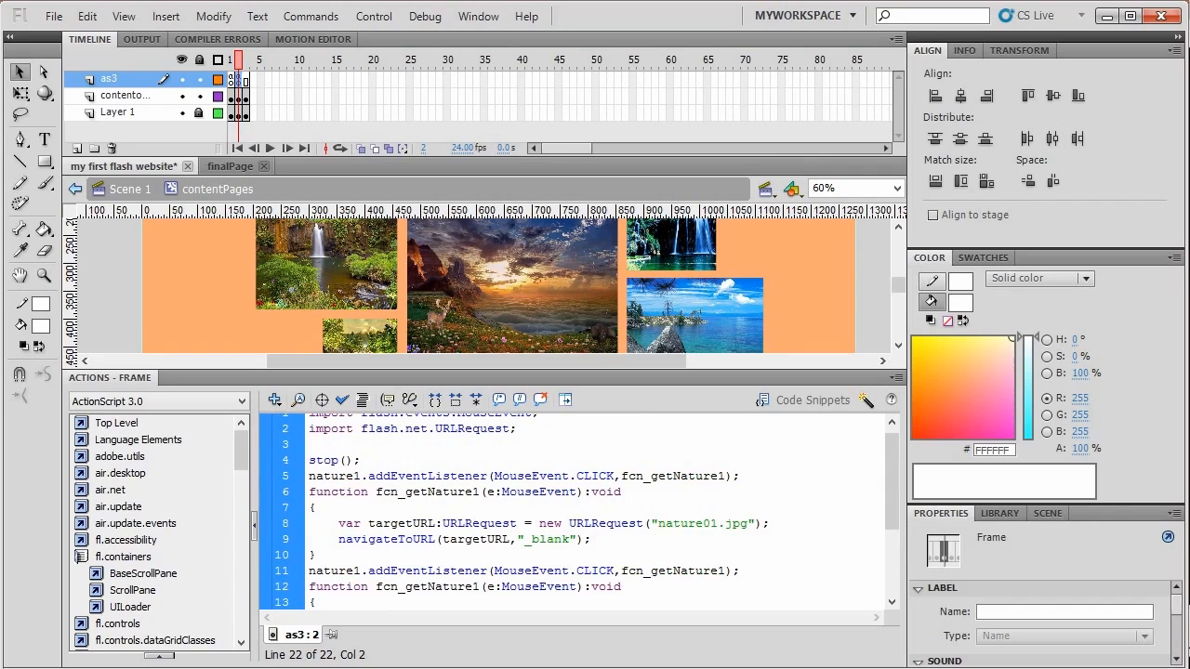
{"action": "left_click_drag", "start_coordinate": [353, 570], "coordinate": [362, 571]}
{"action": "type", "text": "2"}
{"action": "left_click_drag", "start_coordinate": [727, 571], "coordinate": [720, 571]}
{"action": "type", "text": "2"}
{"action": "left_click_drag", "start_coordinate": [481, 587], "coordinate": [474, 586]}
{"action": "type", "text": "2"}
Set the URLRequest picture in the fcn_getNature2 function to "nature02.jpg".
{"action": "scroll", "coordinate": [576, 512], "scroll_direction": "down", "scroll_amount": 2}
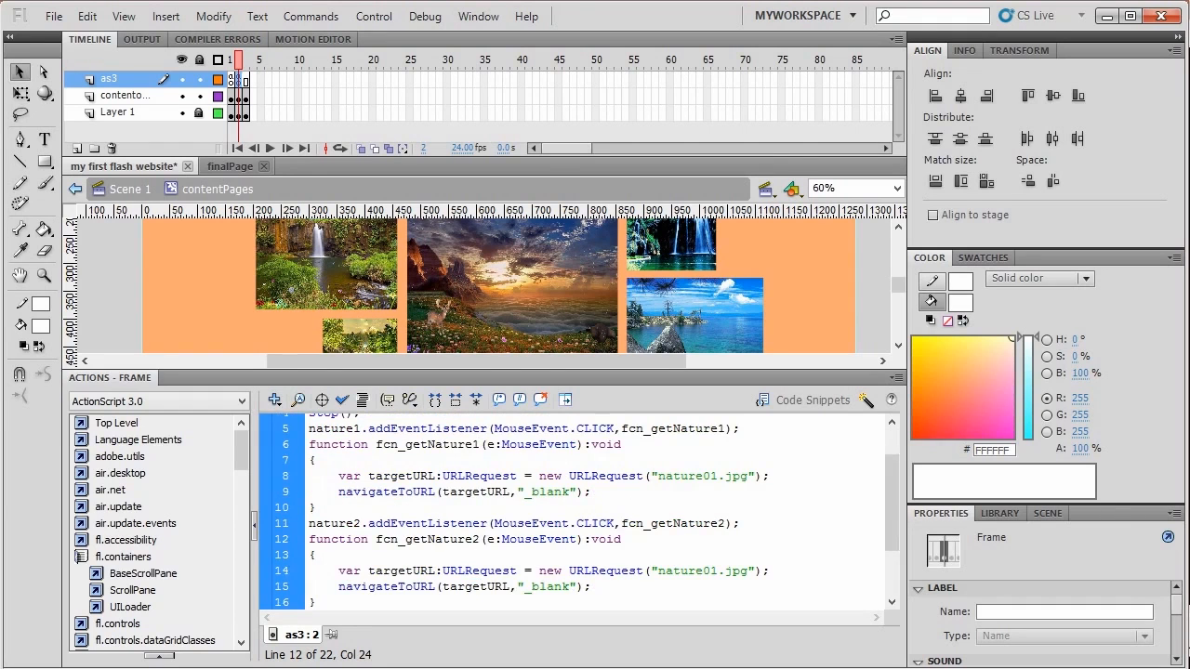
{"action": "scroll", "coordinate": [576, 511], "scroll_direction": "down", "scroll_amount": 1}
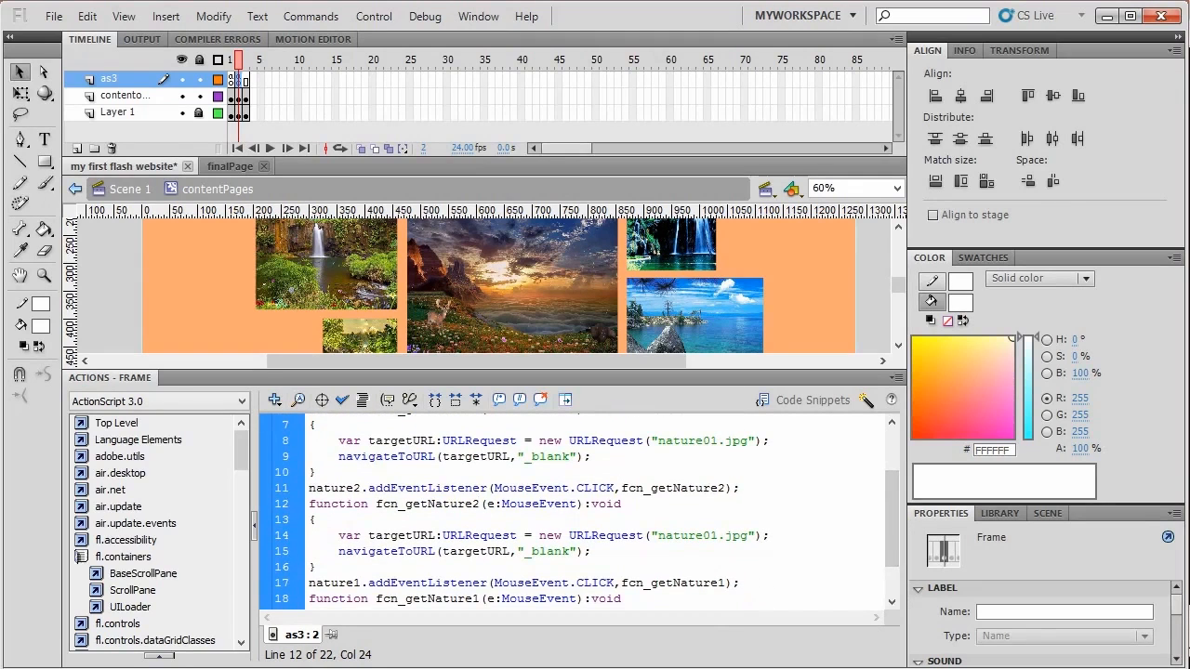
{"action": "left_click_drag", "start_coordinate": [717, 535], "coordinate": [710, 536]}
{"action": "type", "text": "2"}
Adapt the third block to nature3, fcn_getNature3 and "nature03.jpg", and save the document.
{"action": "scroll", "coordinate": [591, 508], "scroll_direction": "down", "scroll_amount": 2}
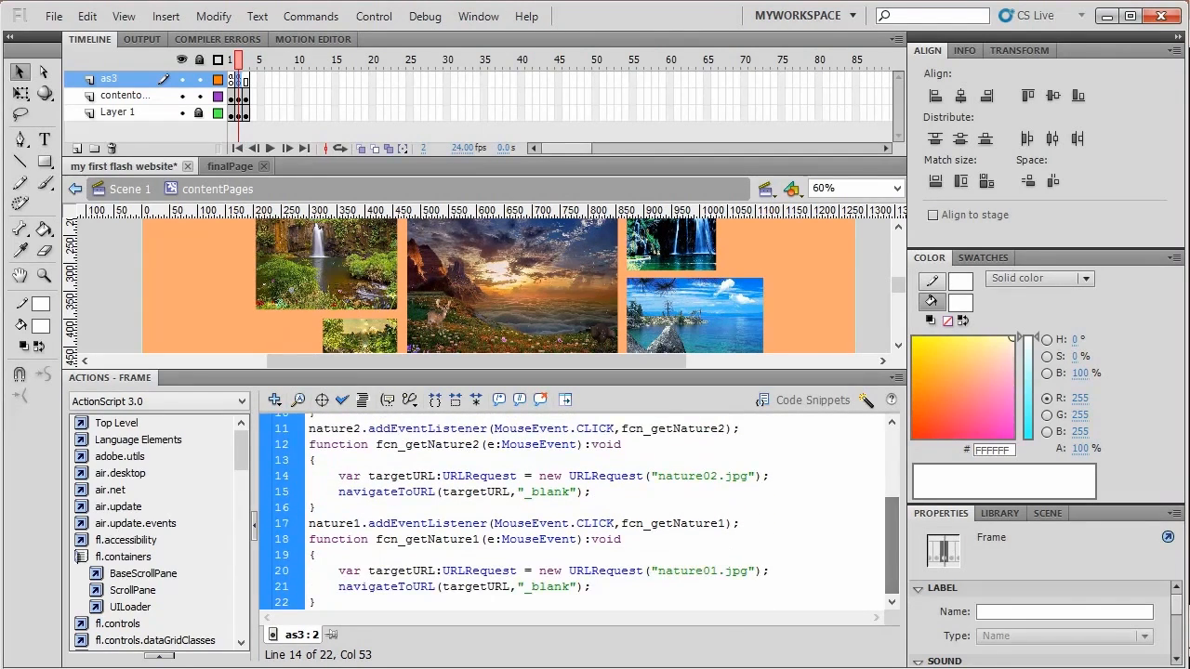
{"action": "left_click_drag", "start_coordinate": [361, 523], "coordinate": [353, 524]}
{"action": "type", "text": "3"}
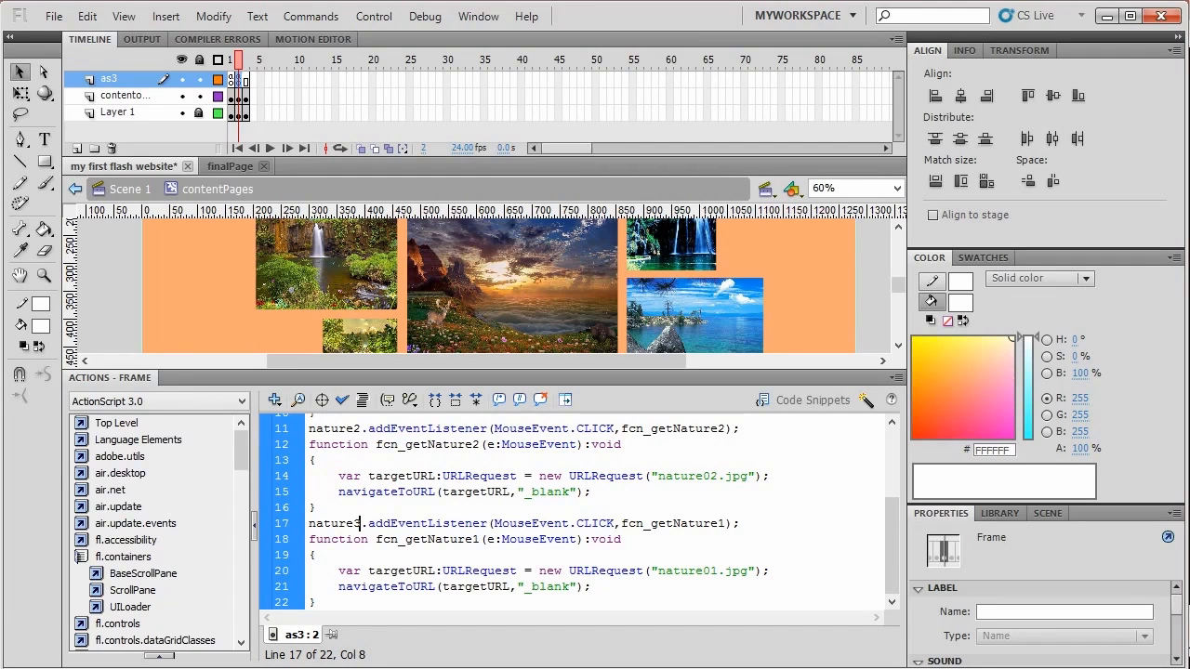
{"action": "left_click_drag", "start_coordinate": [726, 523], "coordinate": [719, 523]}
{"action": "type", "text": "3"}
{"action": "left_click_drag", "start_coordinate": [480, 539], "coordinate": [473, 539]}
{"action": "type", "text": "3"}
{"action": "left_click_drag", "start_coordinate": [719, 571], "coordinate": [712, 570]}
{"action": "type", "text": "3"}
{"action": "key", "text": "ctrl+s"}
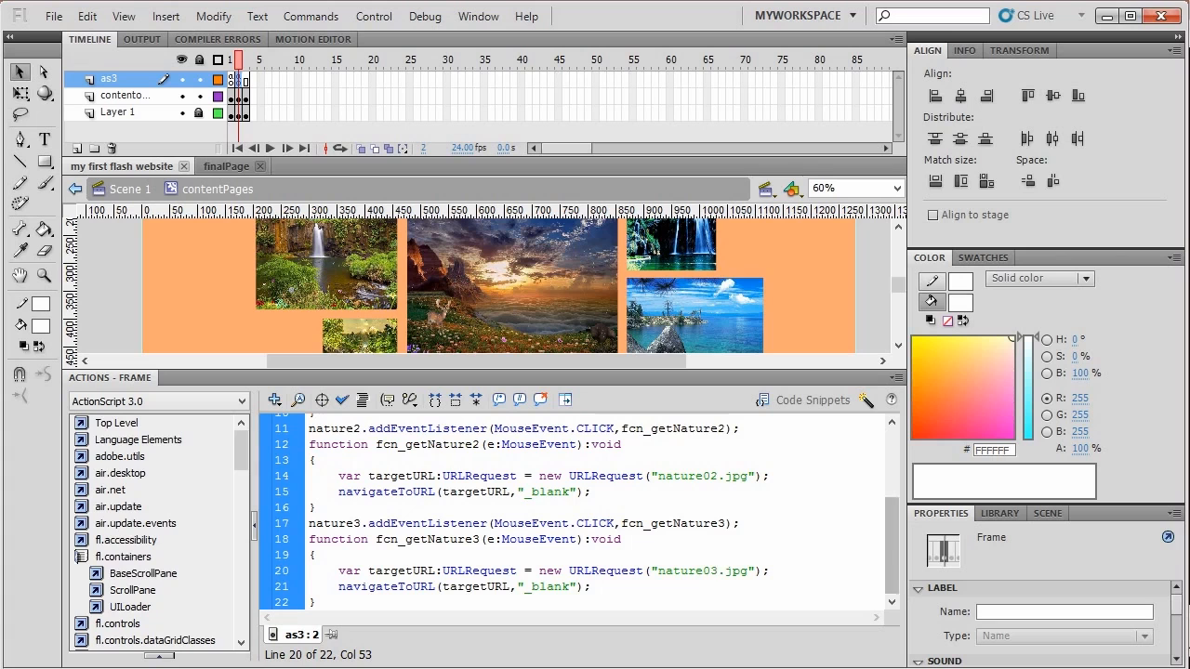
Check the contact page on frame 3 of contentPages with the script editor closed, and return to Scene 1 with nothing selected.
{"action": "scroll", "coordinate": [576, 511], "scroll_direction": "up", "scroll_amount": 4}
{"action": "key", "text": "F9"}
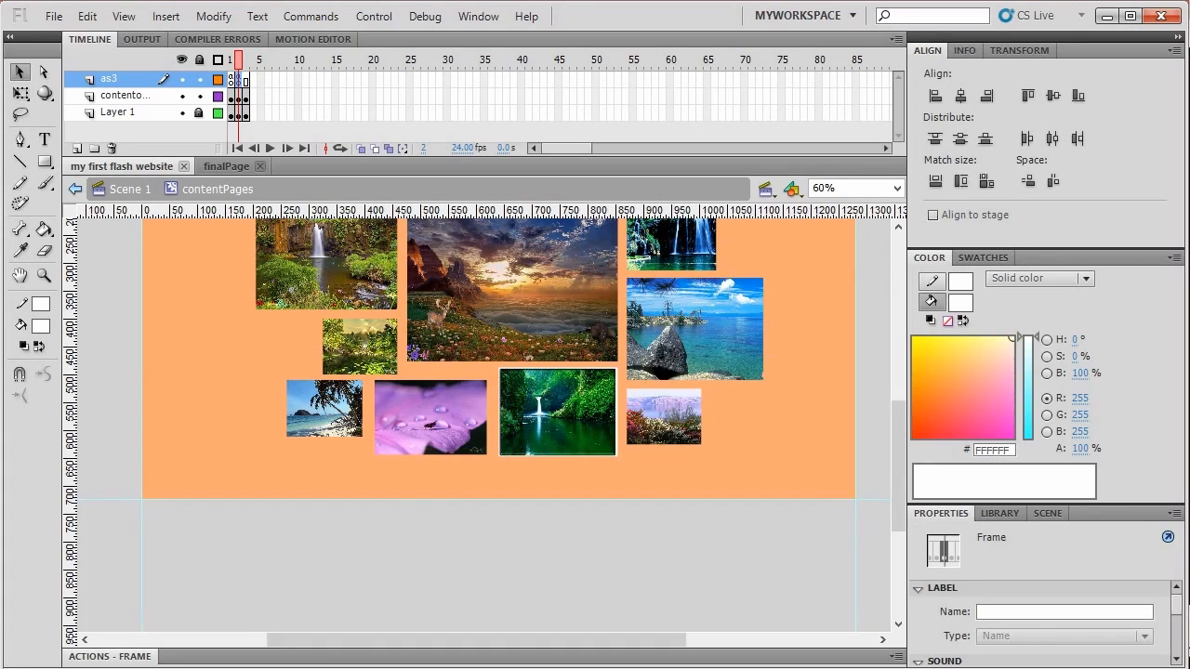
{"action": "left_click_drag", "start_coordinate": [898, 465], "coordinate": [898, 419]}
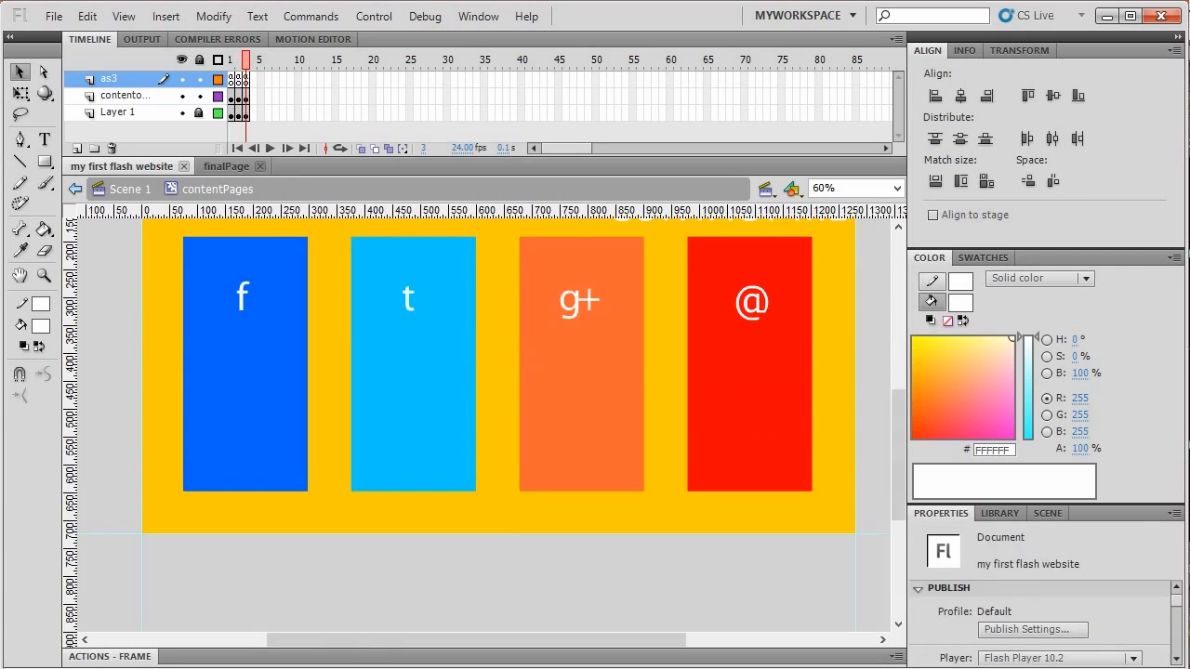
{"action": "left_click_drag", "start_coordinate": [898, 455], "coordinate": [898, 418]}
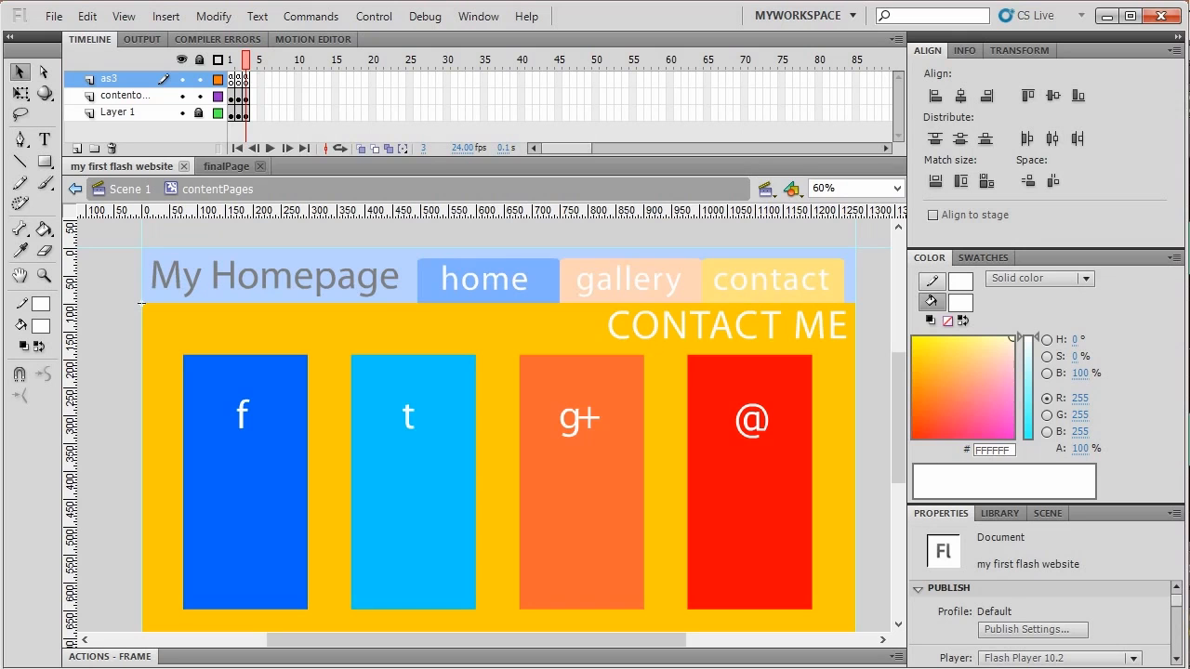
{"action": "left_click", "coordinate": [129, 189]}
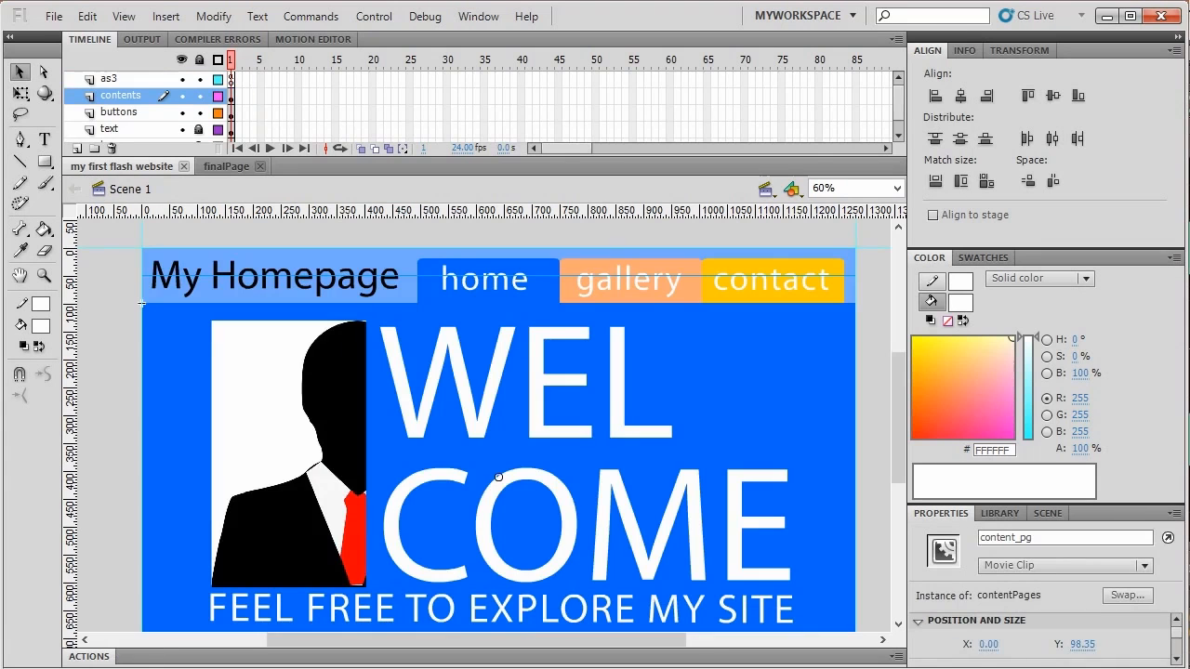
{"action": "key", "text": "Escape"}
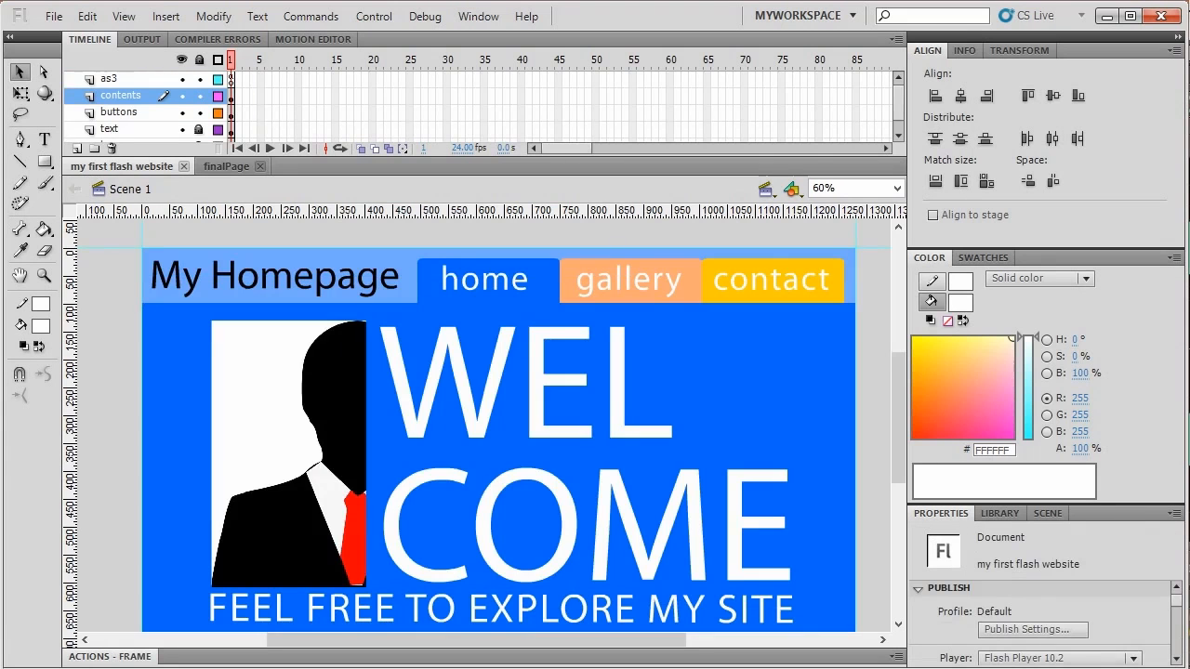
Test the movie and switch through the gallery, contact and home pages.
{"action": "key", "text": "ctrl+Return"}
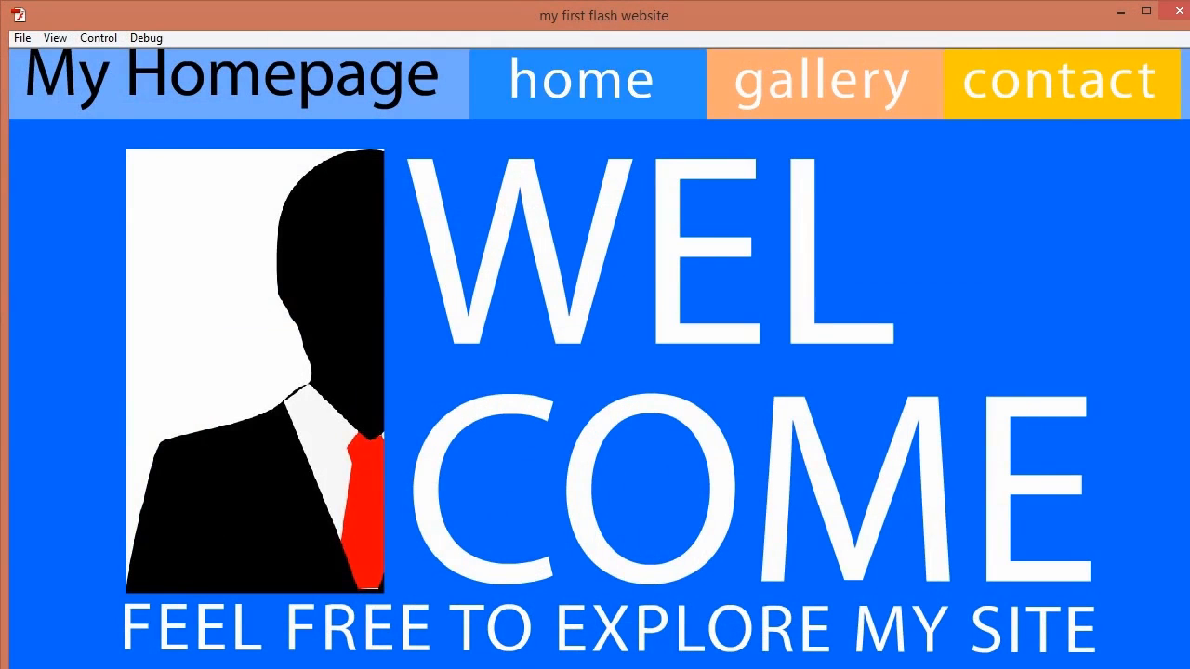
{"action": "left_click", "coordinate": [824, 83]}
{"action": "left_click", "coordinate": [1060, 84]}
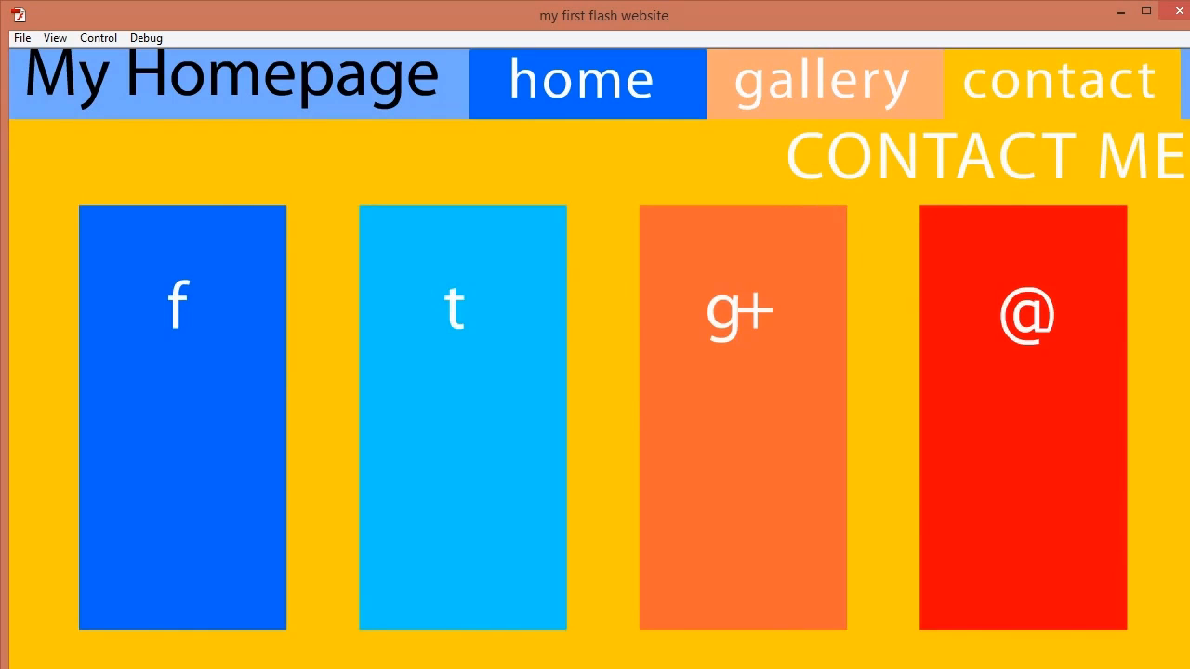
{"action": "left_click", "coordinate": [586, 83]}
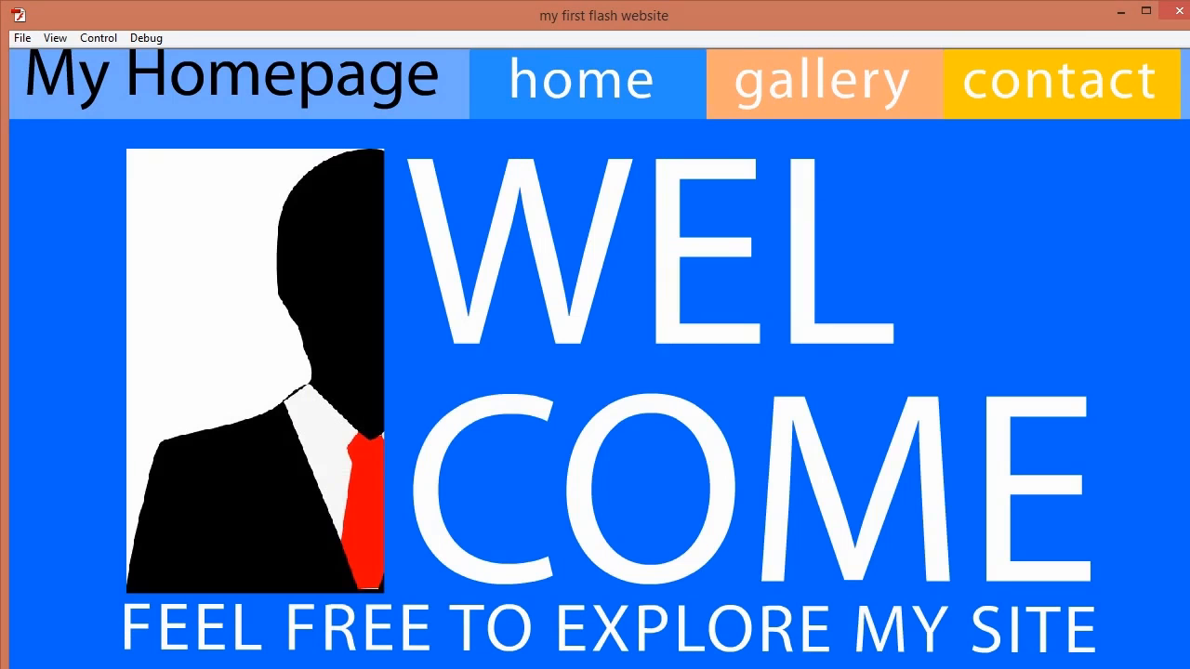